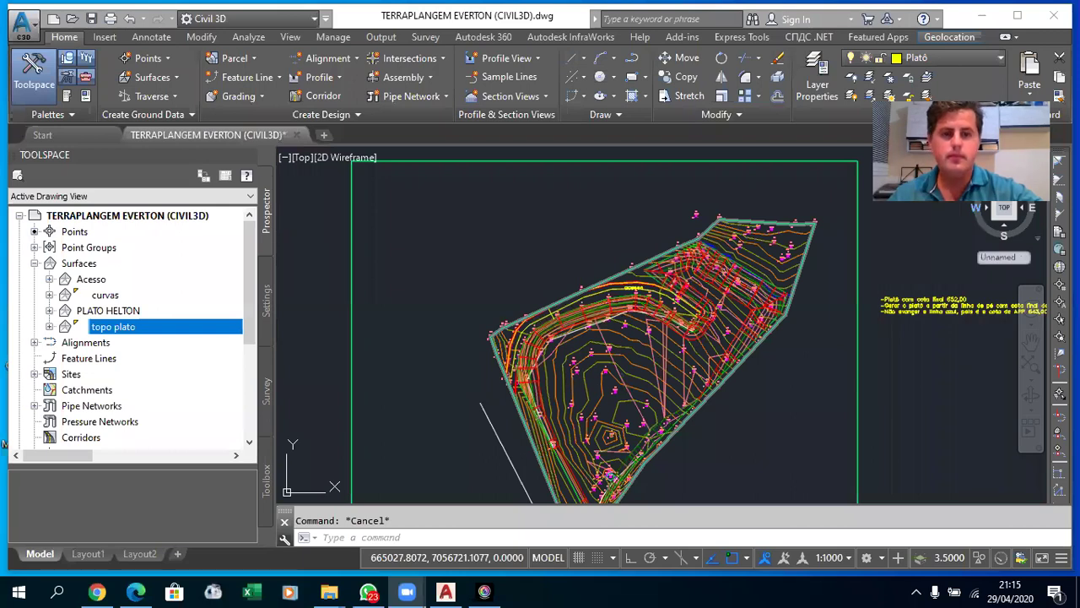
- Inspect the terrain surface near the acesso road in the 3D object viewer
scroll(641, 243, "down", 2)
scroll(641, 243, "up", 3)
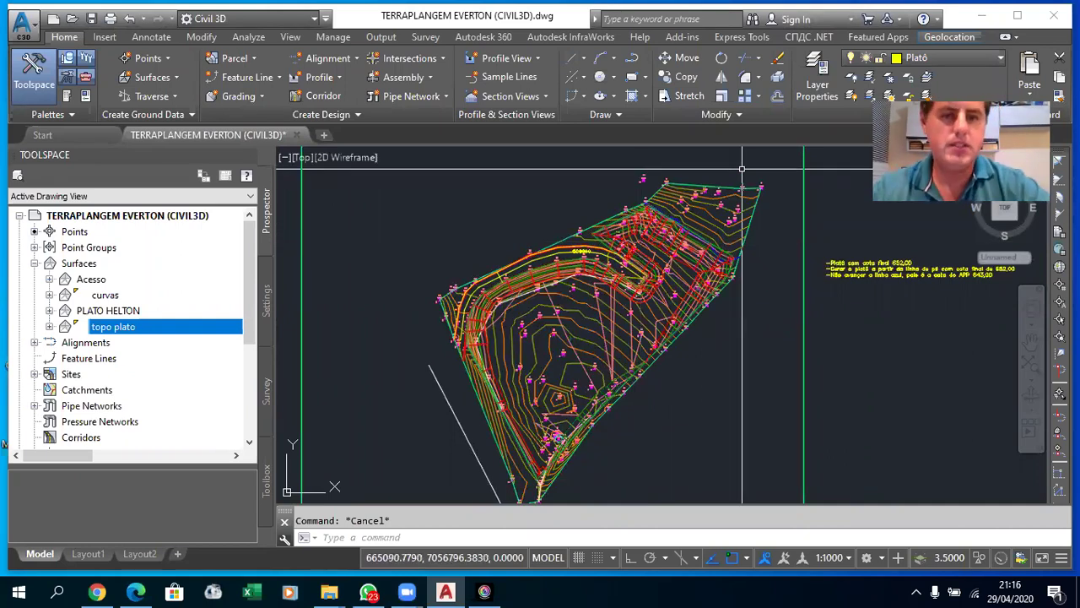
scroll(624, 237, "up", 2)
scroll(582, 241, "down", 2)
scroll(541, 246, "up", 3)
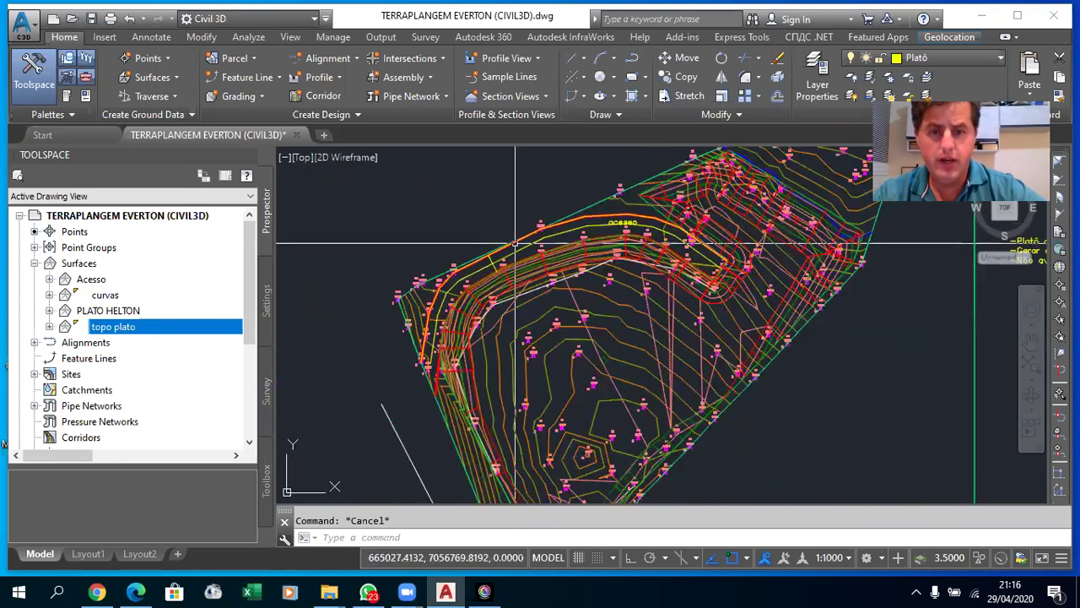
scroll(648, 237, "down", 1)
scroll(709, 245, "up", 2)
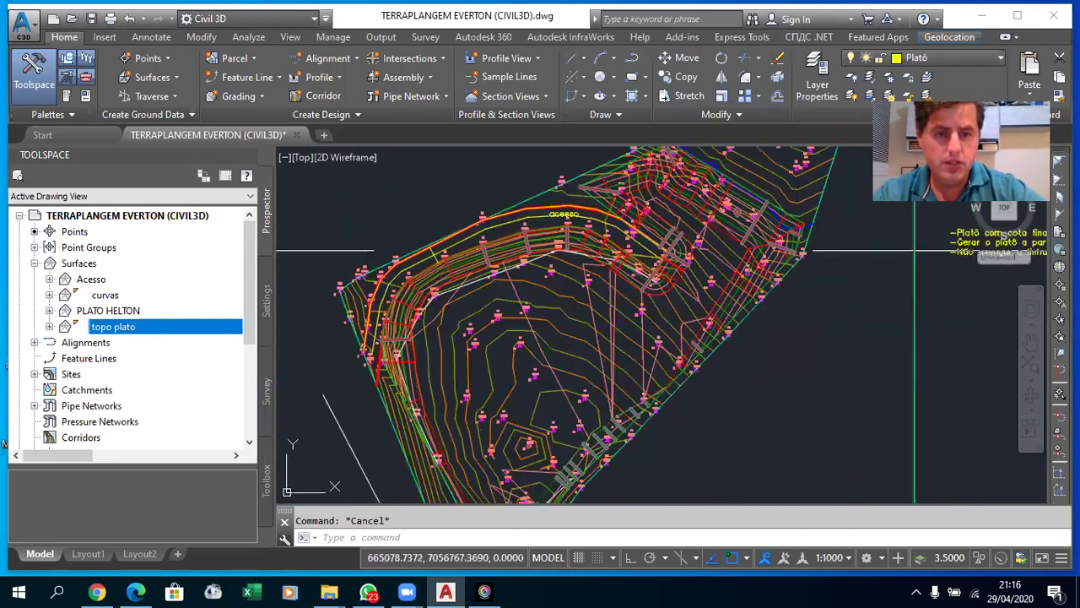
scroll(765, 250, "up", 2)
scroll(754, 228, "up", 2)
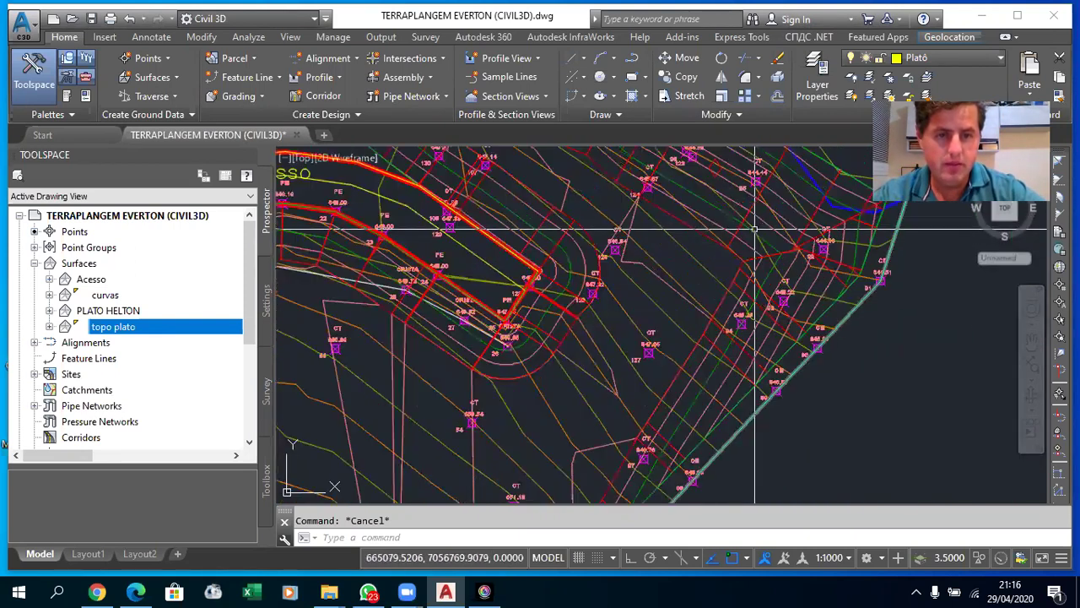
scroll(757, 235, "down", 2)
scroll(757, 235, "down", 3)
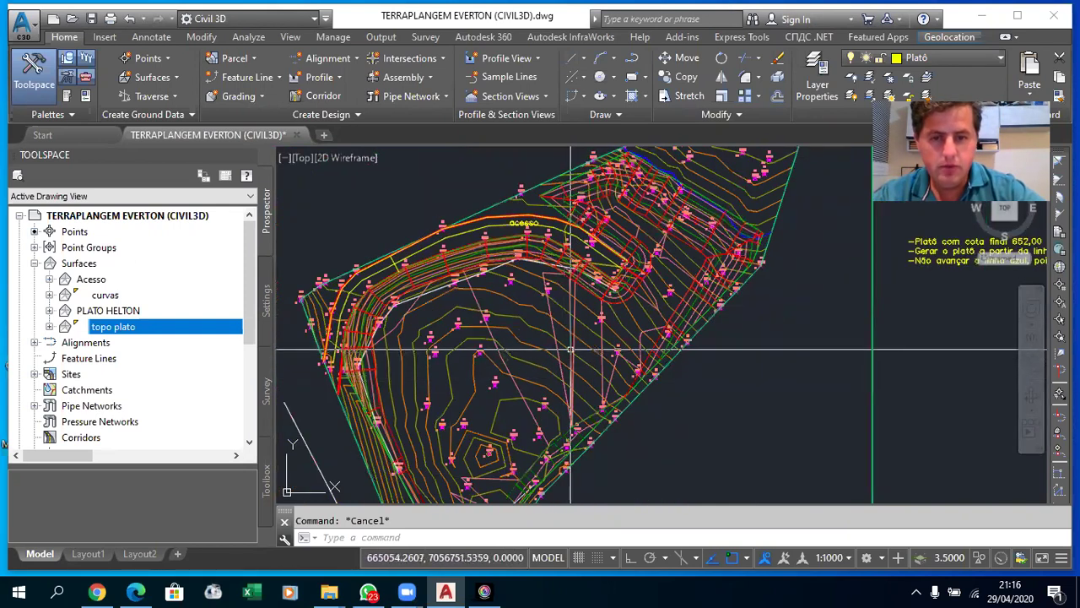
left_click(573, 346)
right_click(574, 342)
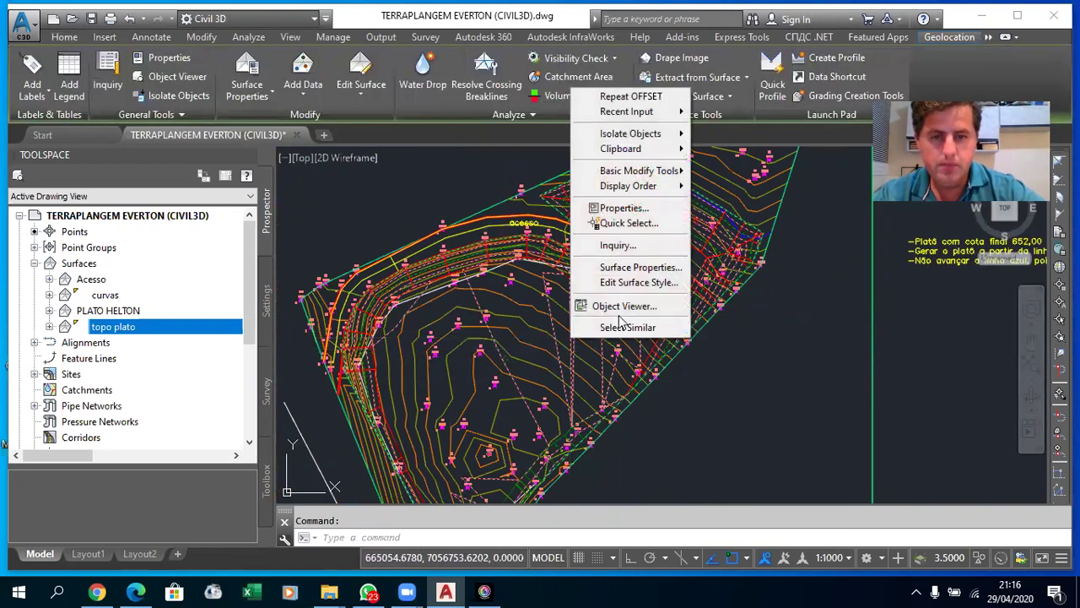
left_click(621, 307)
mouse_move(537, 348)
left_mouse_down()
mouse_move(509, 250)
mouse_move(624, 321)
mouse_move(494, 288)
mouse_move(593, 357)
mouse_move(436, 296)
mouse_move(528, 355)
mouse_move(570, 332)
left_mouse_up()
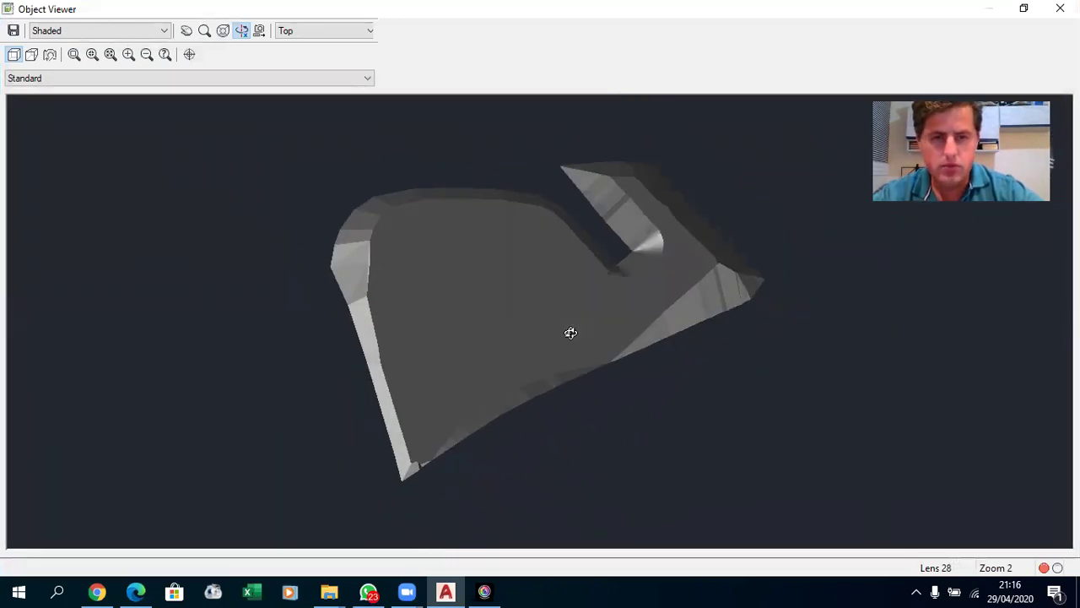
key("Escape")
- Check the PLATO HELTON and topo plato surfaces, viewing topo plato in 3D
scroll(659, 277, "down", 2)
scroll(659, 277, "up", 5)
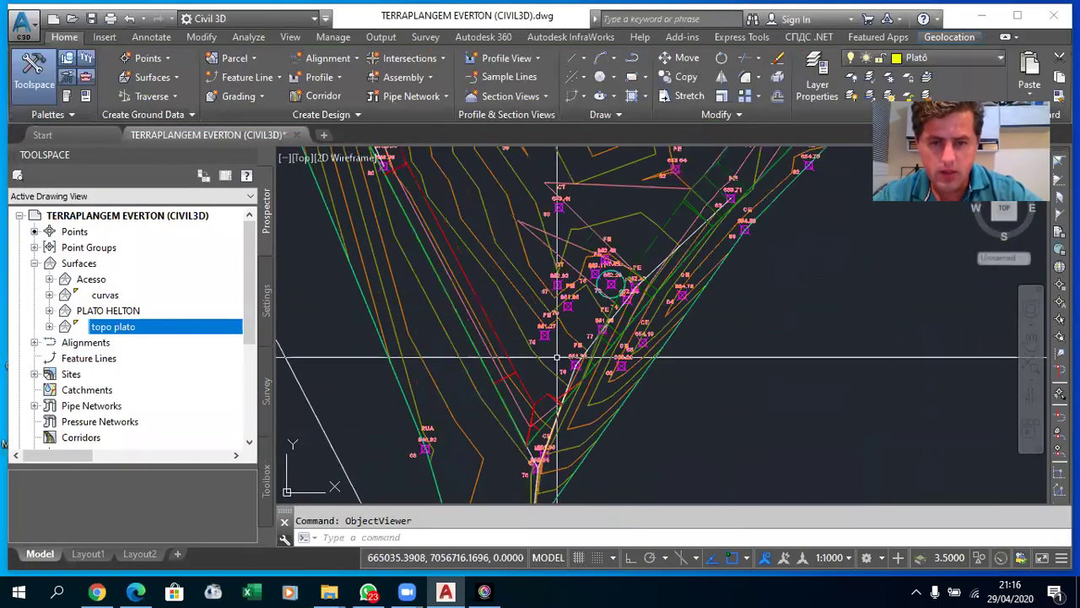
scroll(659, 277, "up", 3)
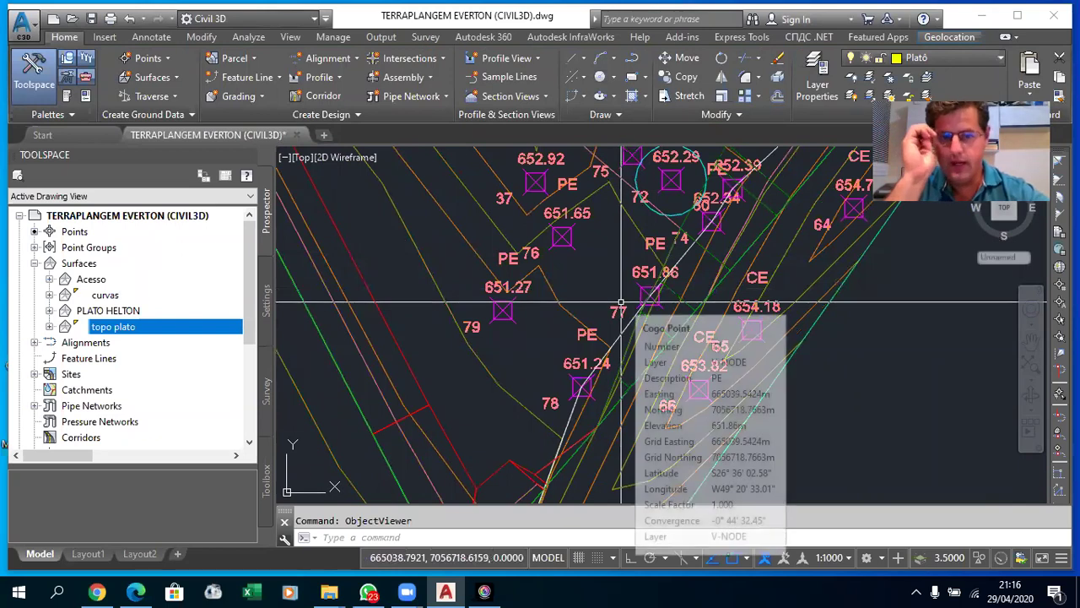
scroll(629, 254, "down", 5)
scroll(635, 228, "down", 4)
scroll(634, 225, "up", 2)
scroll(634, 225, "down", 3)
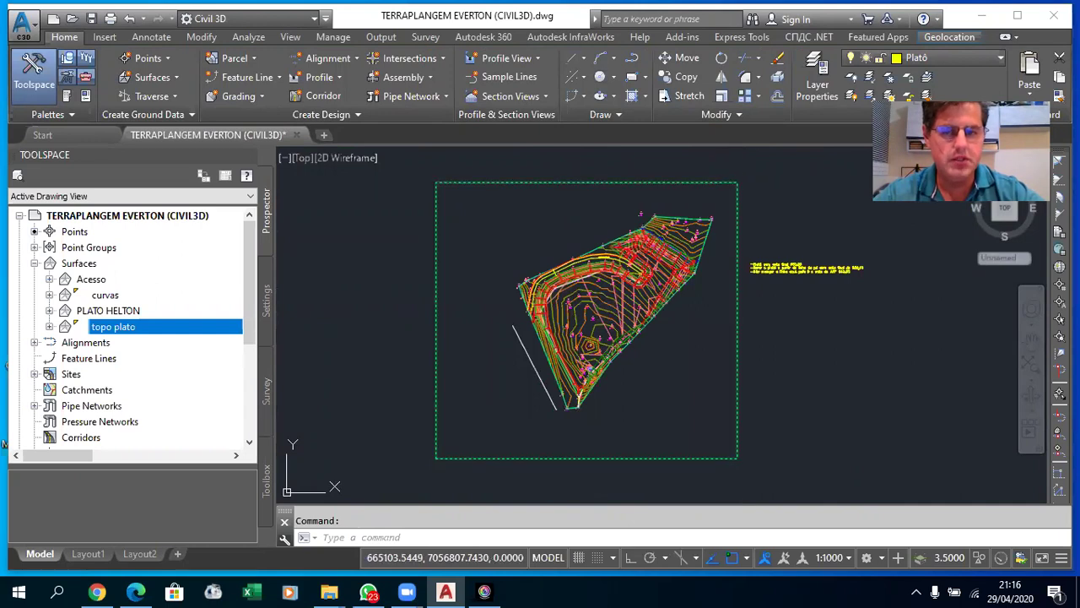
right_click(113, 314)
left_click(150, 314)
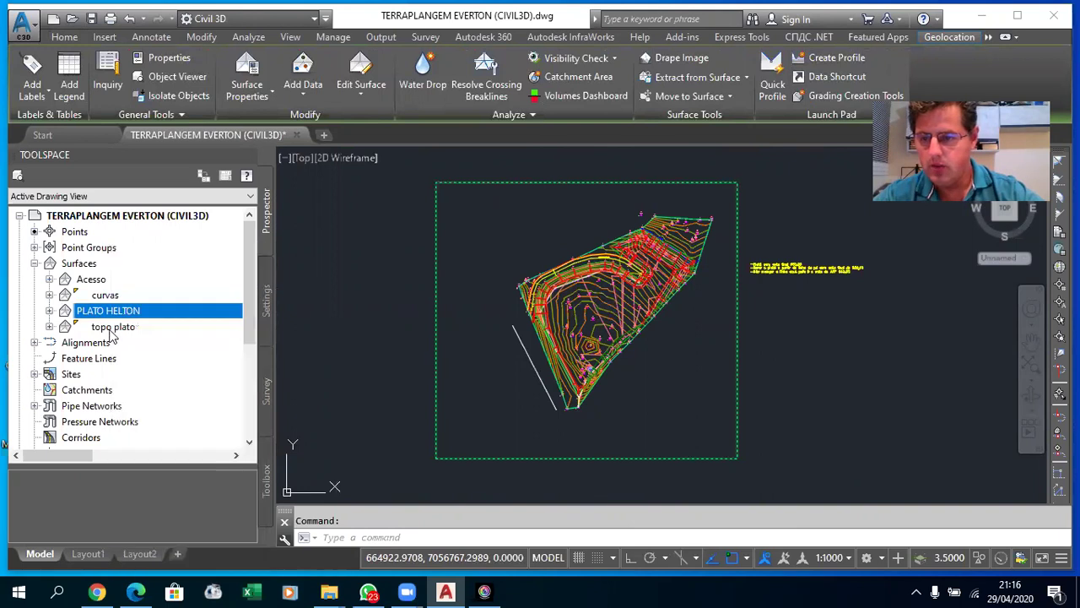
right_click(103, 329)
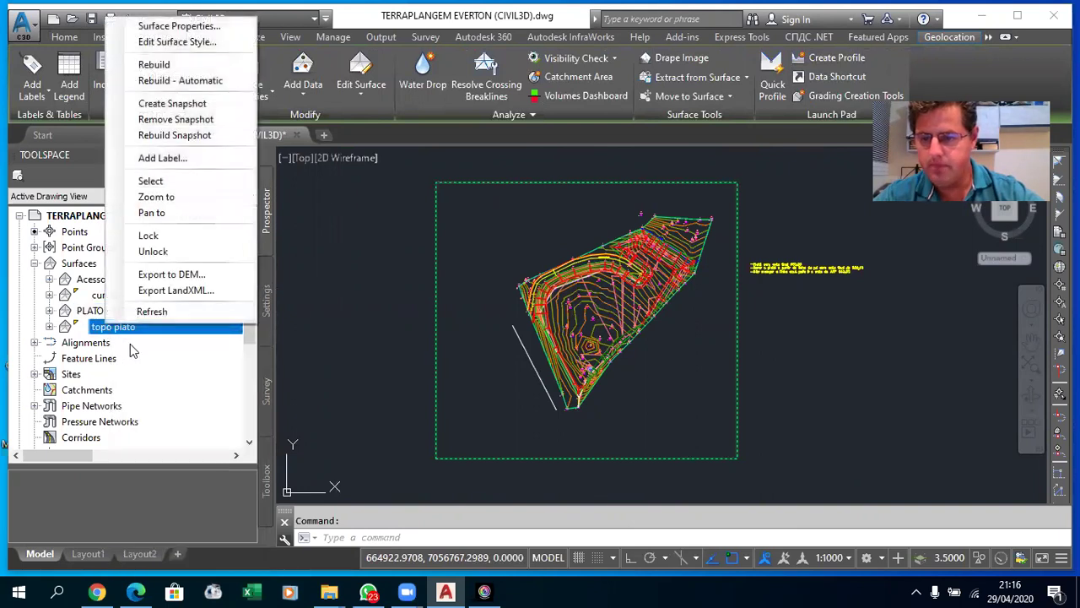
left_click(151, 182)
right_click(402, 292)
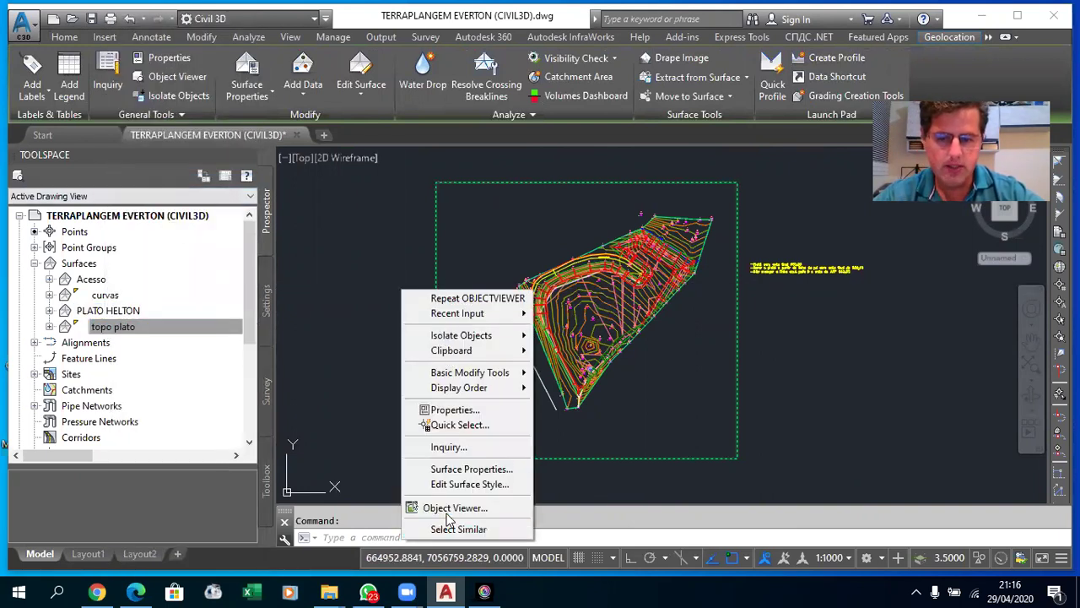
left_click(447, 508)
mouse_move(494, 420)
left_mouse_down()
mouse_move(509, 365)
mouse_move(494, 341)
left_mouse_up()
key("Escape")
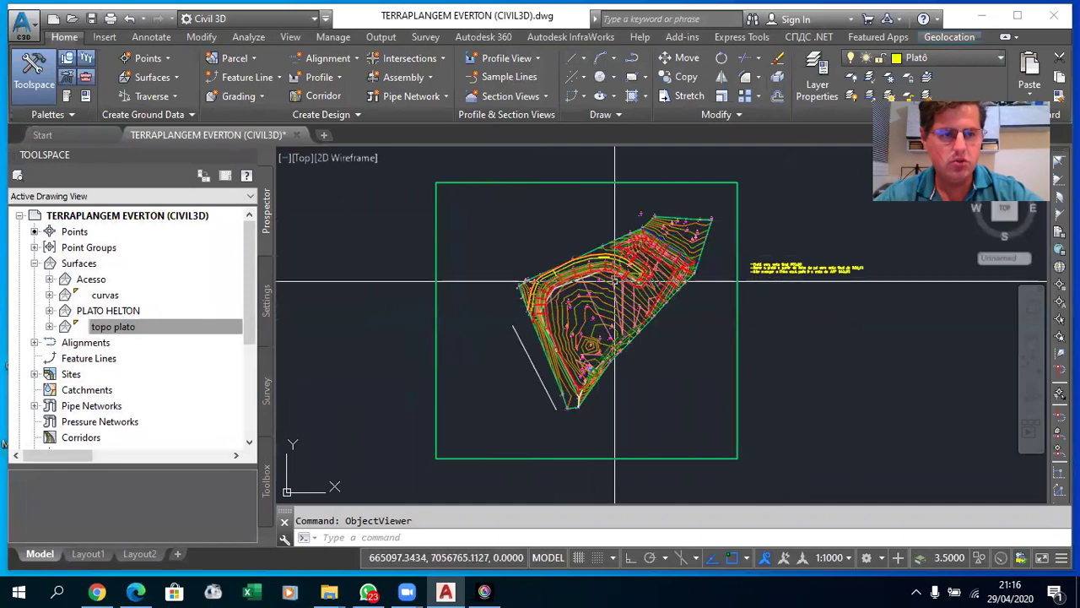
- Zoom to the acesso road and drop down the Home tab's Alignment creation list
scroll(615, 297, "up", 2)
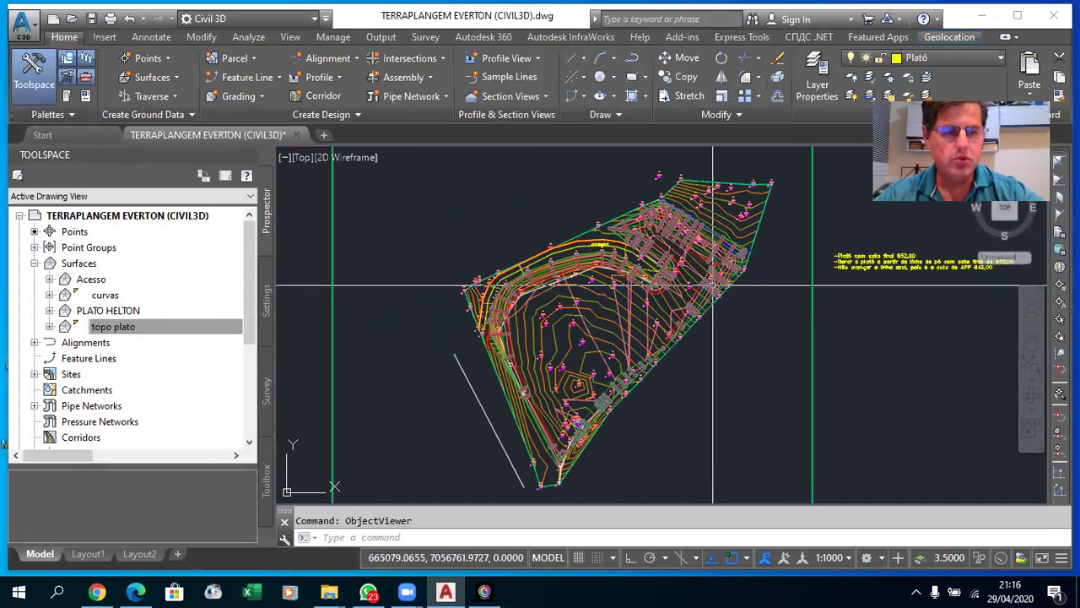
scroll(511, 265, "up", 2)
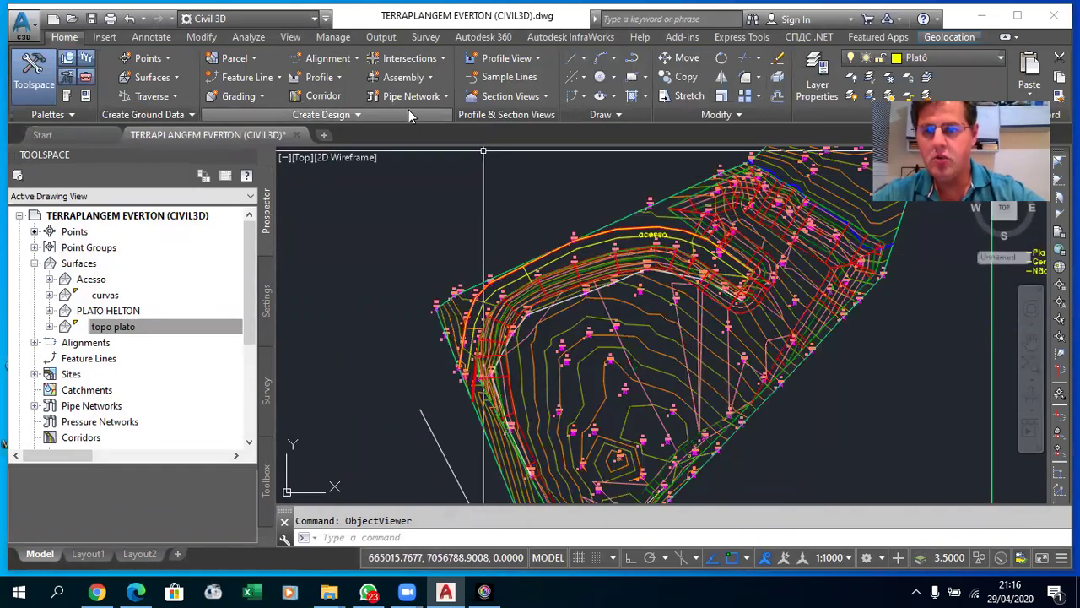
left_click(327, 59)
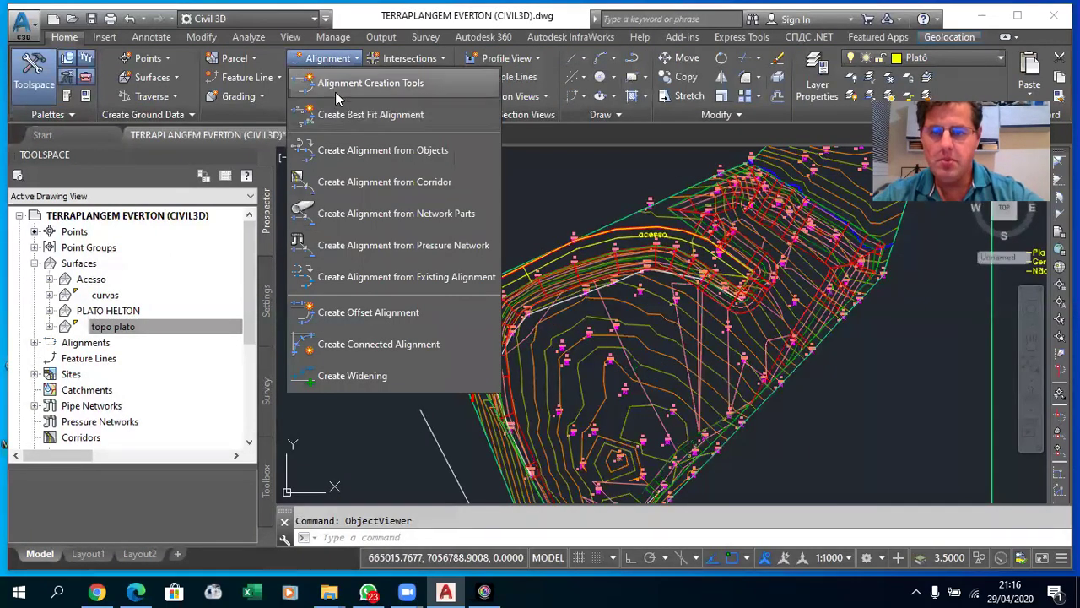
left_click(595, 285)
scroll(567, 253, "up", 2)
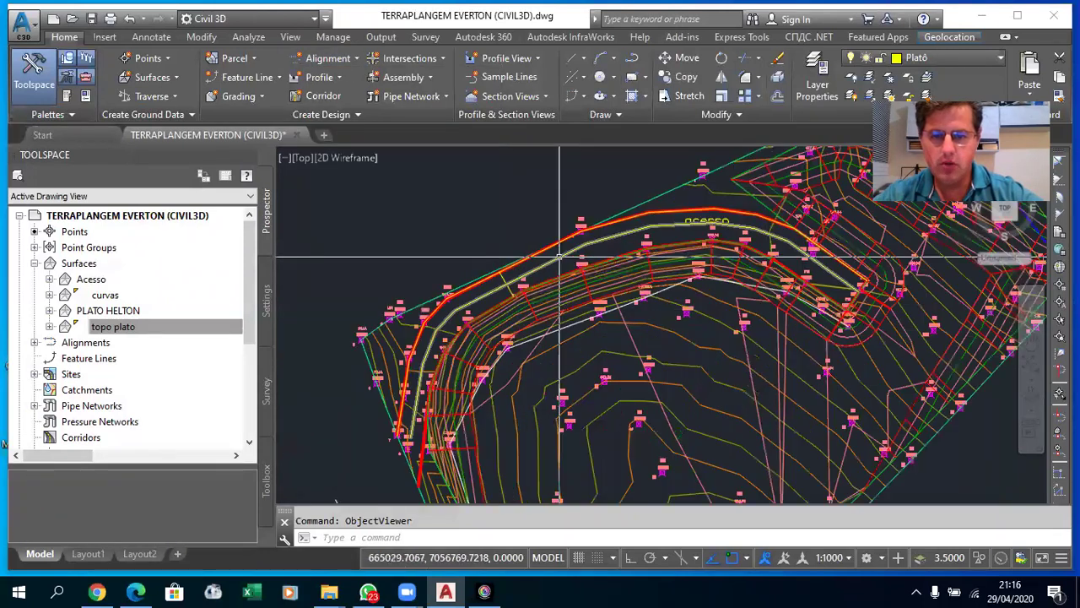
scroll(567, 253, "up", 2)
scroll(588, 246, "down", 3)
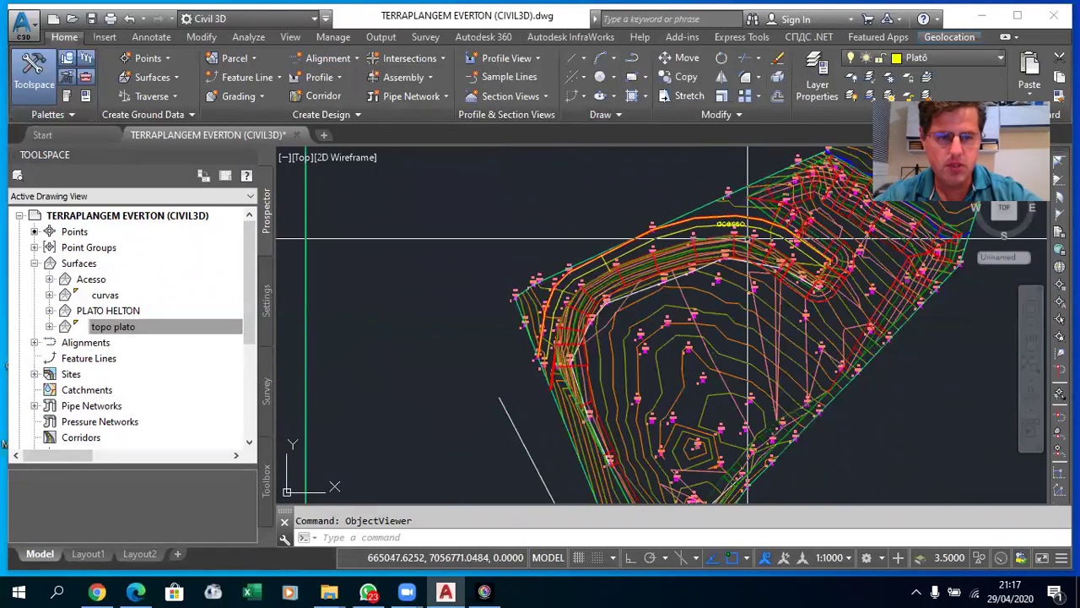
scroll(826, 265, "up", 3)
scroll(826, 265, "down", 3)
scroll(826, 265, "up", 2)
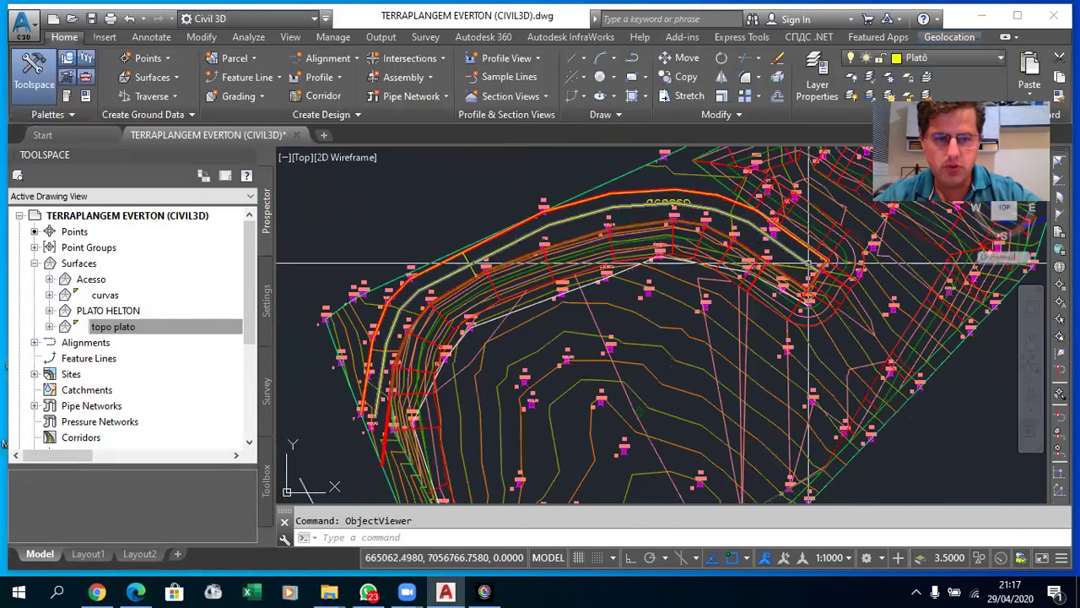
scroll(811, 265, "up", 3)
scroll(811, 265, "up", 1)
scroll(811, 265, "down", 5)
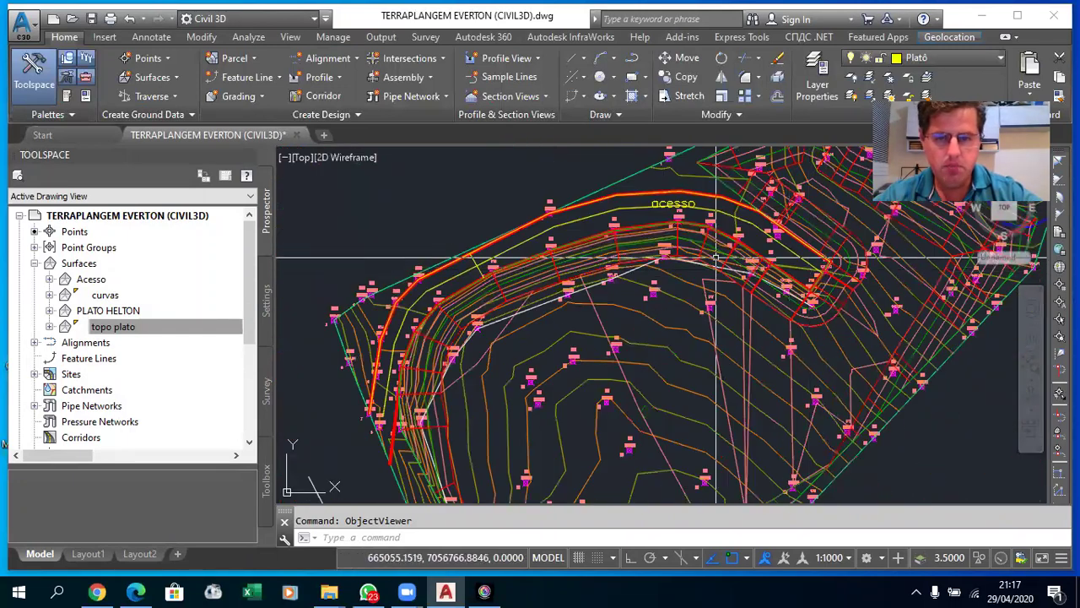
left_click(327, 57)
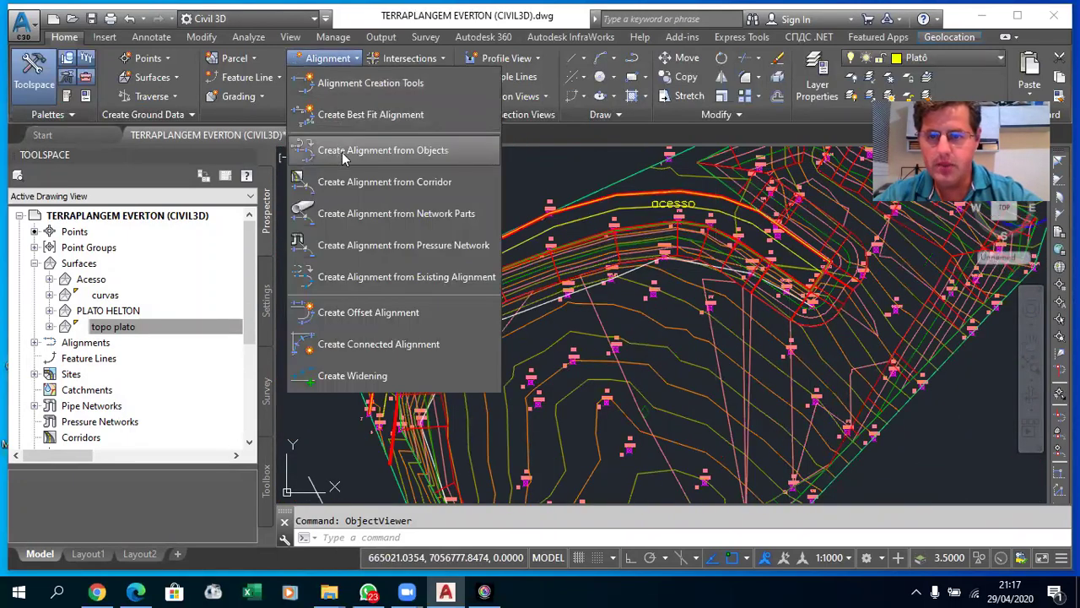
- Create centerline alignment ACESSO from the acesso road polyline, with no curves between tangents
left_click(343, 158)
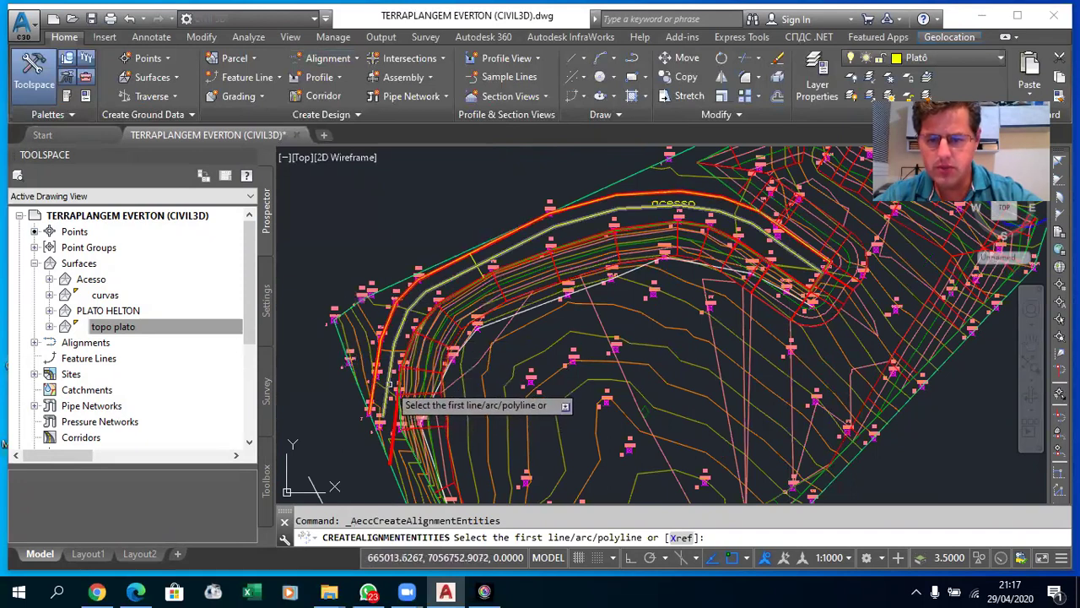
left_click(391, 384)
key("Return")
key("Return")
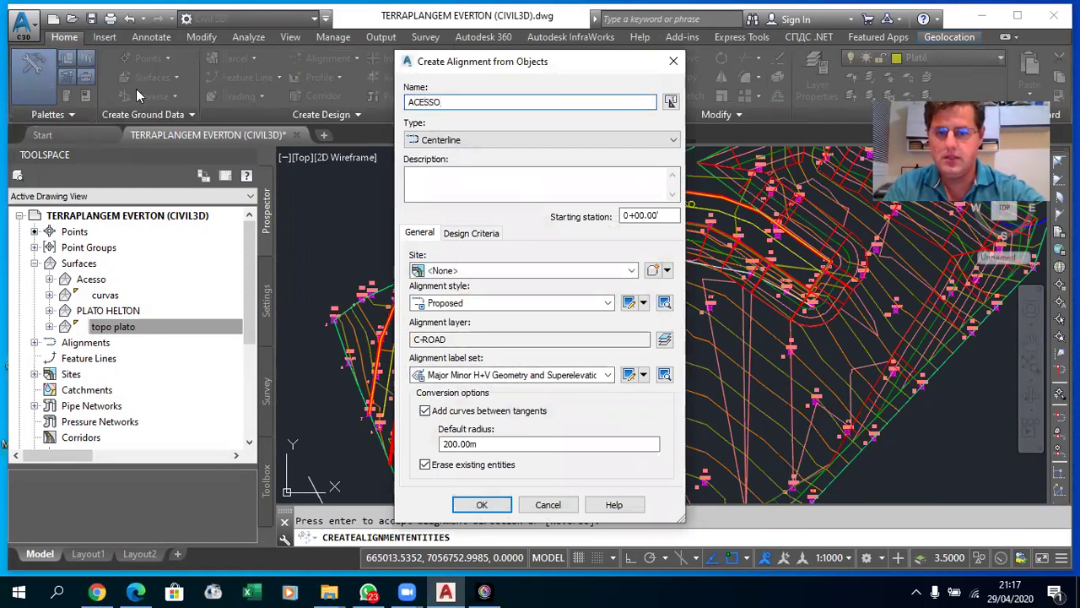
left_click(482, 506)
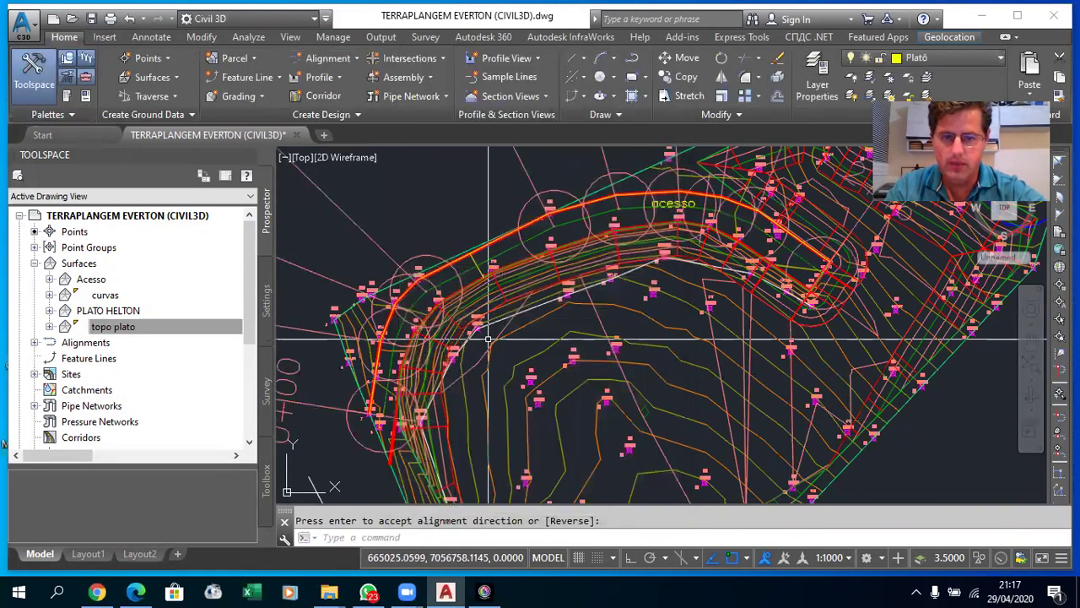
scroll(449, 249, "down", 2)
scroll(449, 249, "down", 3)
scroll(430, 211, "down", 3)
scroll(501, 285, "up", 3)
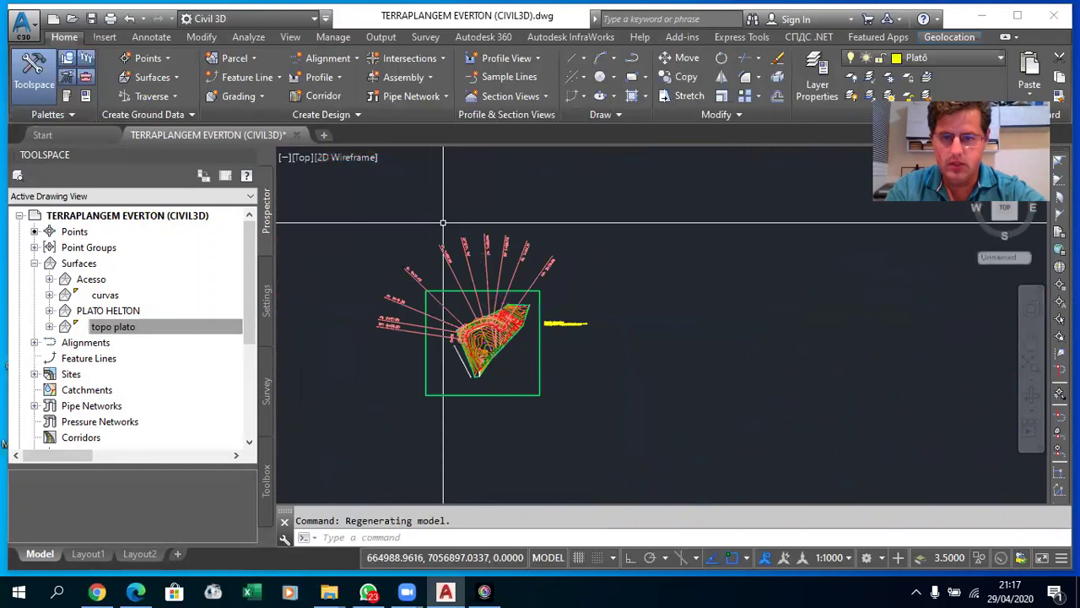
scroll(499, 278, "up", 3)
key("Escape")
left_click(514, 275)
left_click(472, 261)
key("Delete")
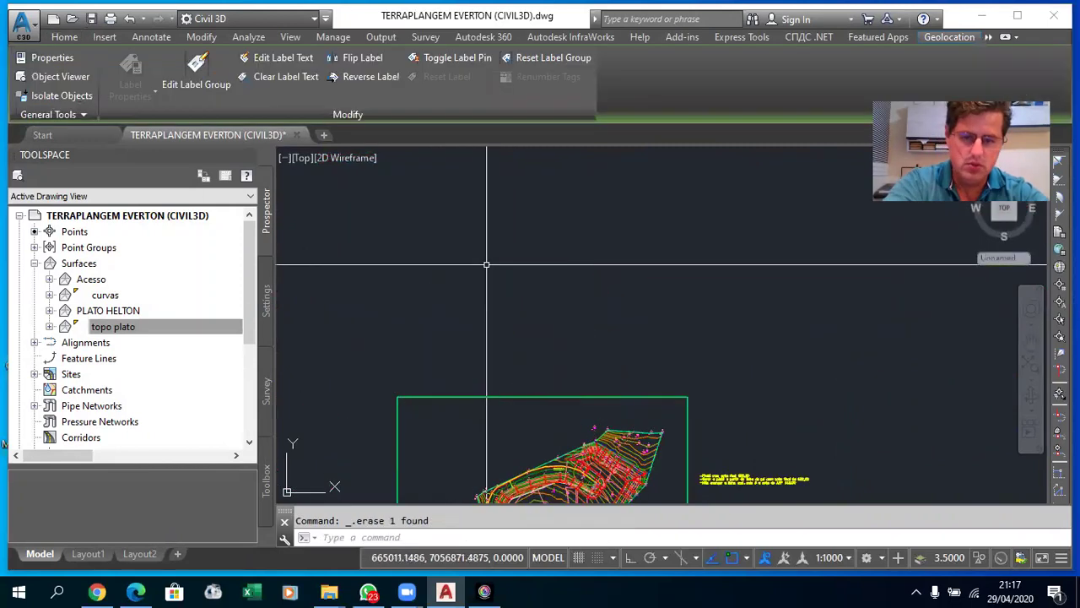
scroll(498, 242, "down", 3)
scroll(504, 326, "up", 3)
scroll(504, 326, "up", 3)
scroll(513, 328, "up", 2)
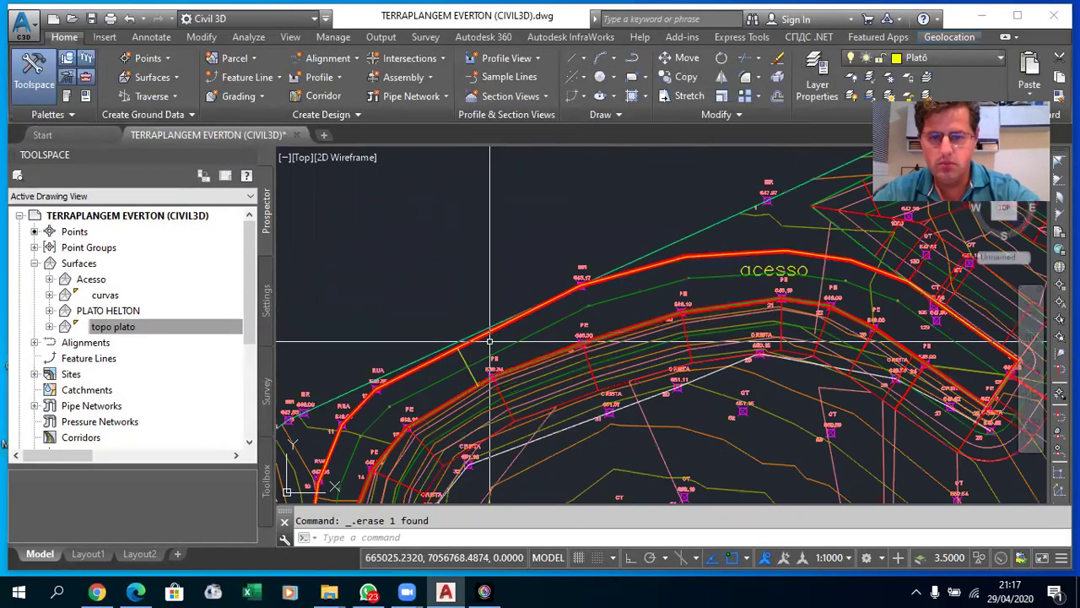
scroll(522, 331, "up", 1)
scroll(548, 308, "down", 2)
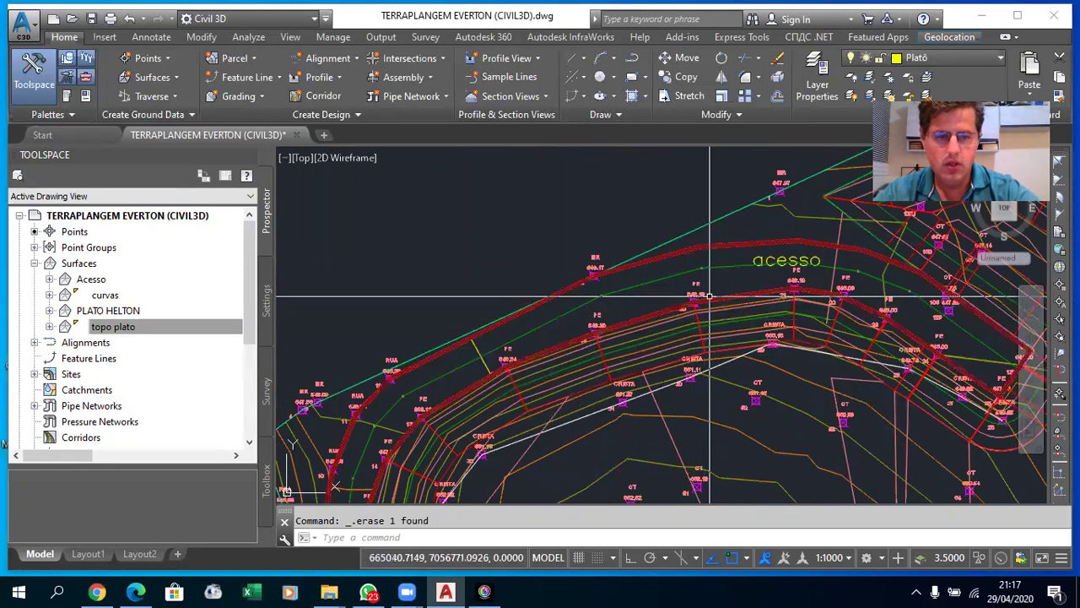
middle_click_drag(557, 300, 632, 298)
scroll(632, 298, "down", 5)
scroll(578, 285, "up", 2)
scroll(578, 283, "up", 1)
scroll(577, 283, "up", 3)
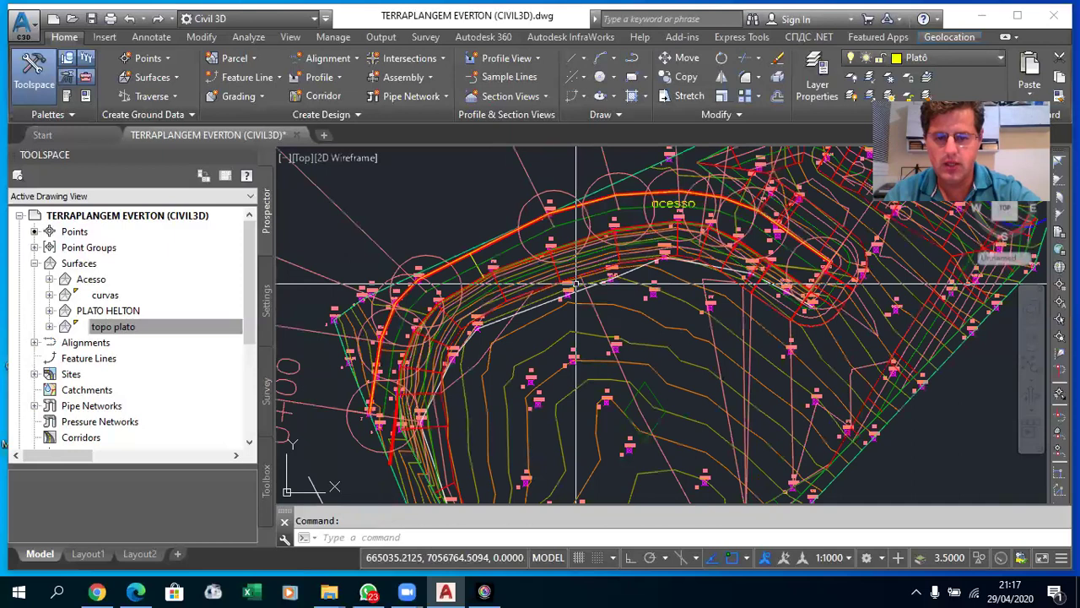
scroll(384, 320, "up", 2)
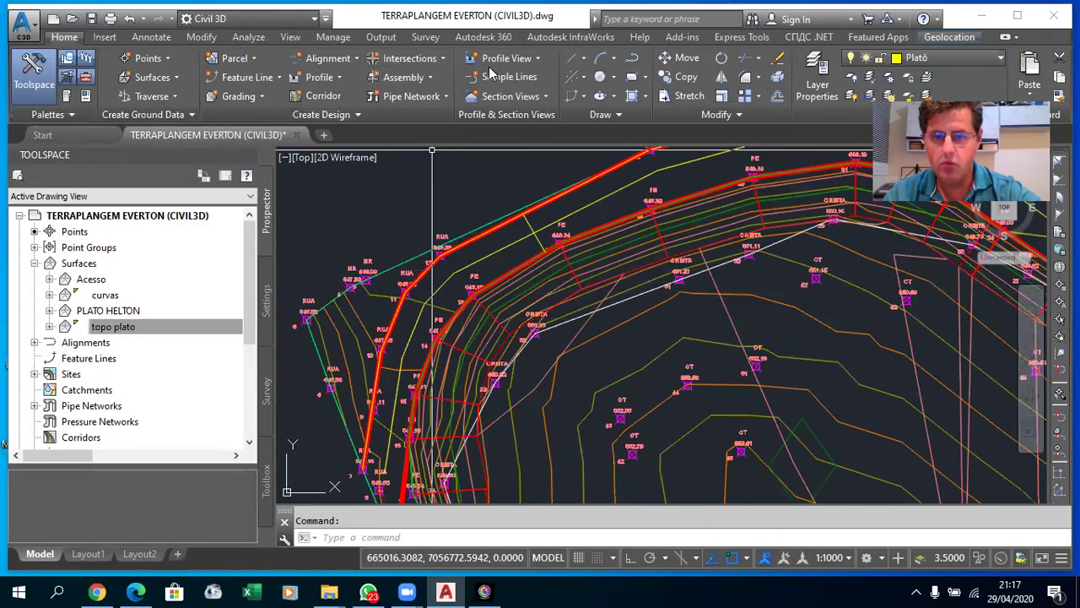
- Create another ACESSO centerline alignment from the road polyline with 200.00 m curves
left_click(336, 62)
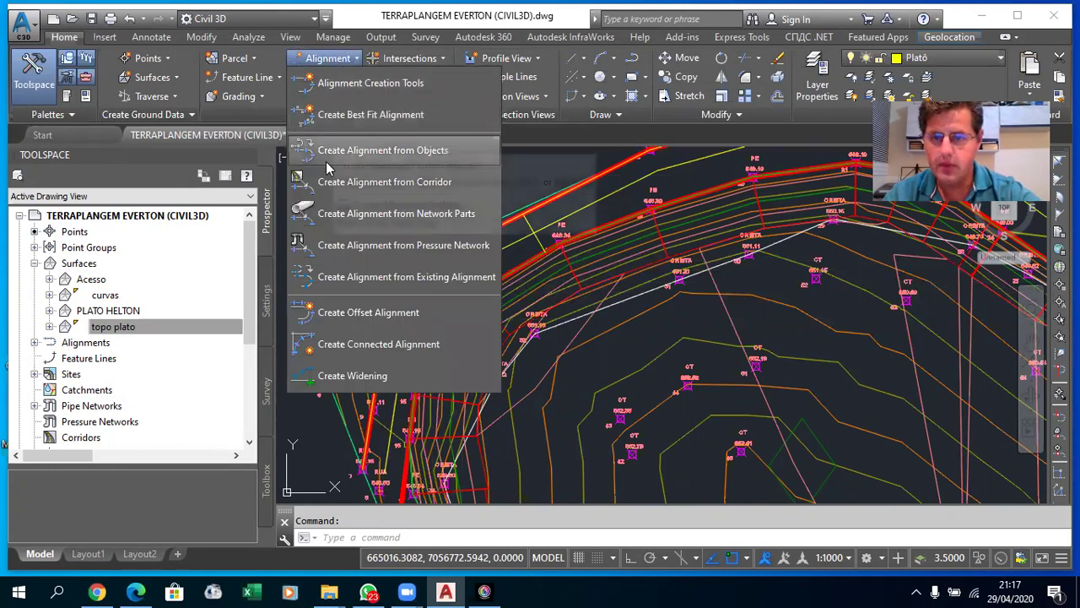
left_click(350, 150)
left_click(474, 263)
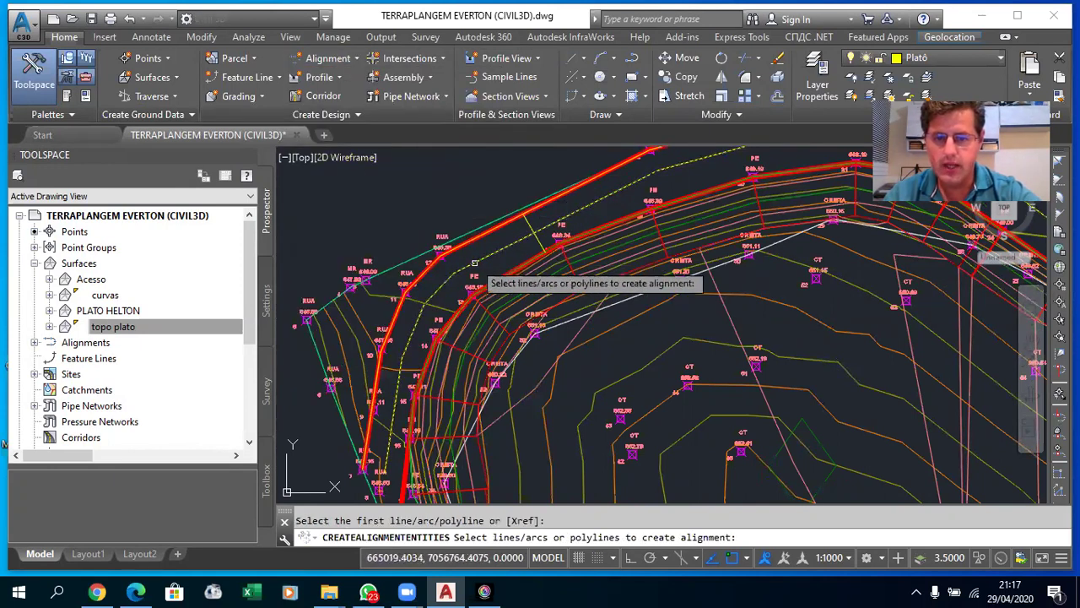
key("Return")
type("ACESSO")
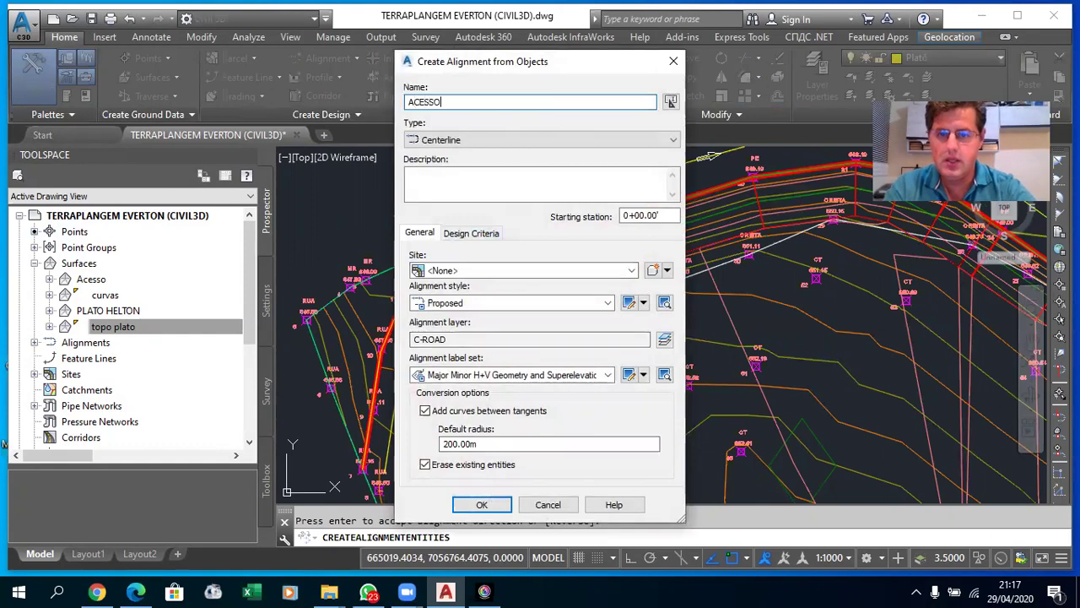
left_click(478, 504)
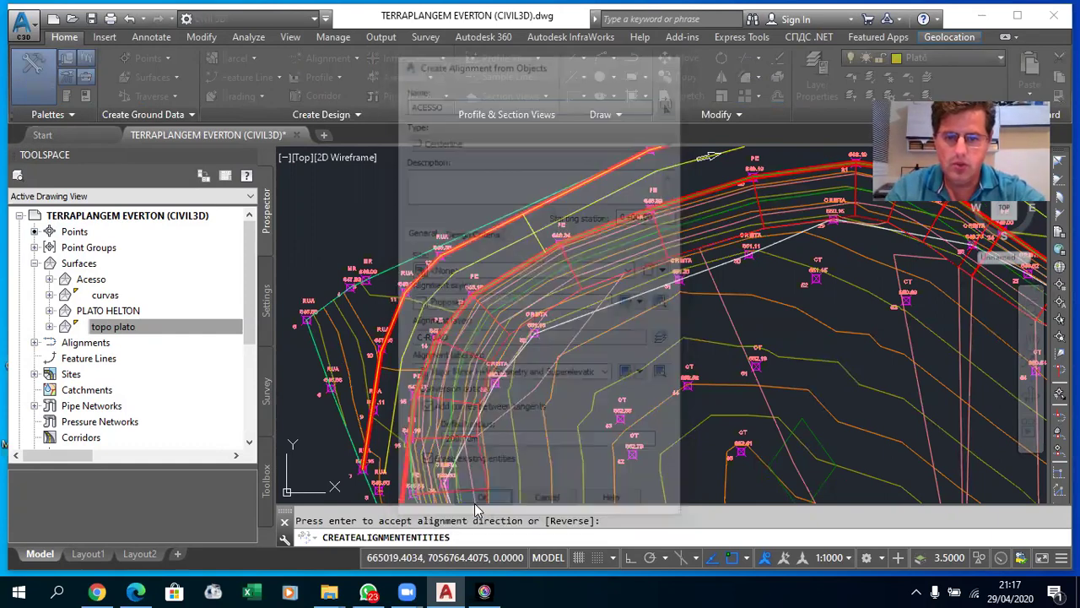
- Cancel the running command and start a selection window around the station labels
scroll(717, 239, "up", 3)
scroll(717, 239, "up", 3)
scroll(717, 238, "up", 1)
scroll(717, 239, "down", 2)
scroll(656, 178, "down", 5)
scroll(657, 177, "down", 4)
scroll(656, 177, "down", 2)
key("Escape")
left_click(657, 177)
- Delete the leftover station label object caught in the selection window
left_click(645, 196)
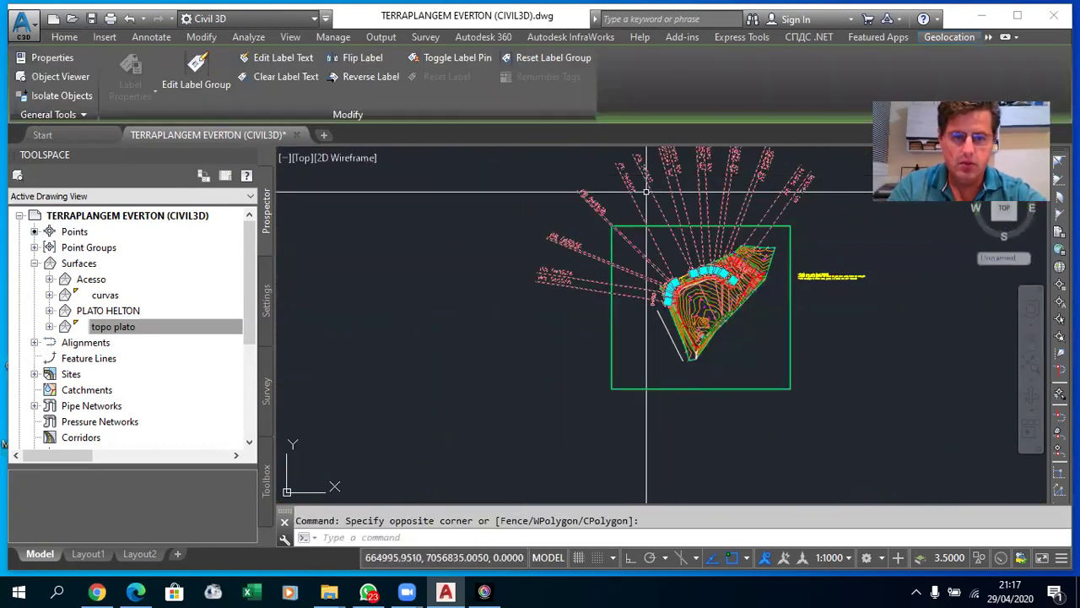
key("Delete")
scroll(651, 253, "up", 2)
scroll(688, 319, "up", 5)
scroll(675, 321, "up", 2)
scroll(650, 325, "up", 3)
scroll(629, 321, "down", 4)
scroll(615, 317, "up", 3)
scroll(615, 318, "up", 4)
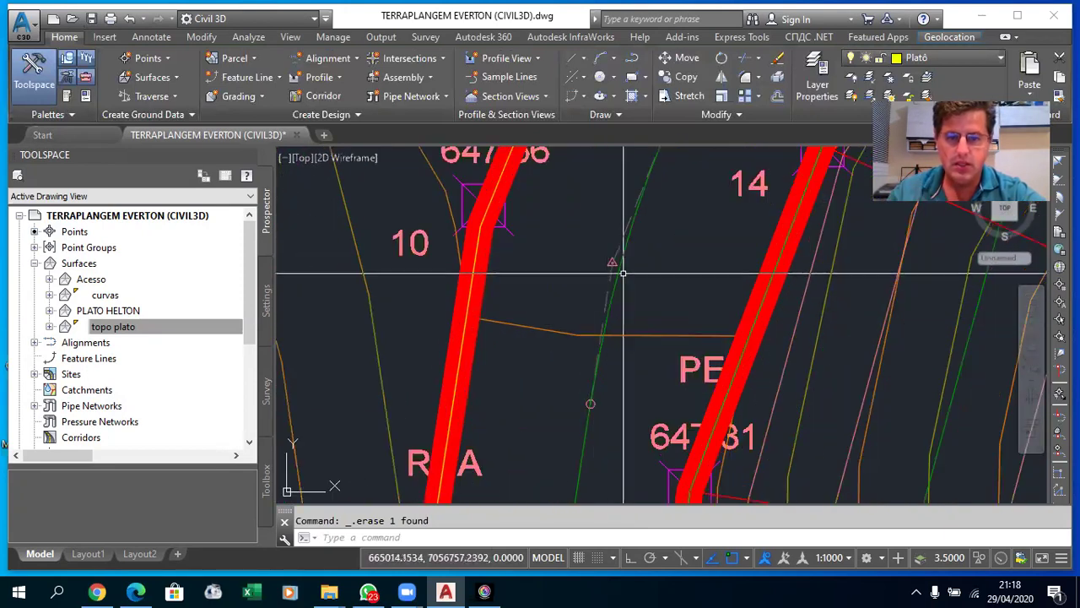
- Select the ACESSO alignment and drag one of its vertices to a new spot
left_click(599, 264)
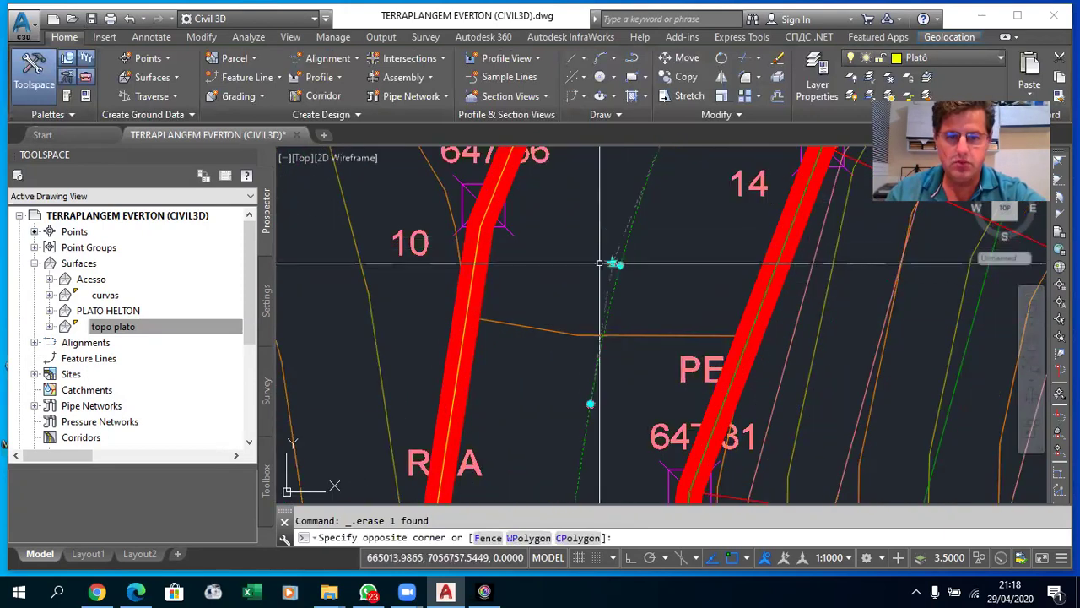
scroll(599, 263, "down", 1)
scroll(595, 266, "down", 3)
scroll(591, 268, "up", 3)
scroll(582, 270, "up", 2)
scroll(570, 267, "down", 3)
scroll(472, 253, "down", 1)
scroll(670, 222, "up", 1)
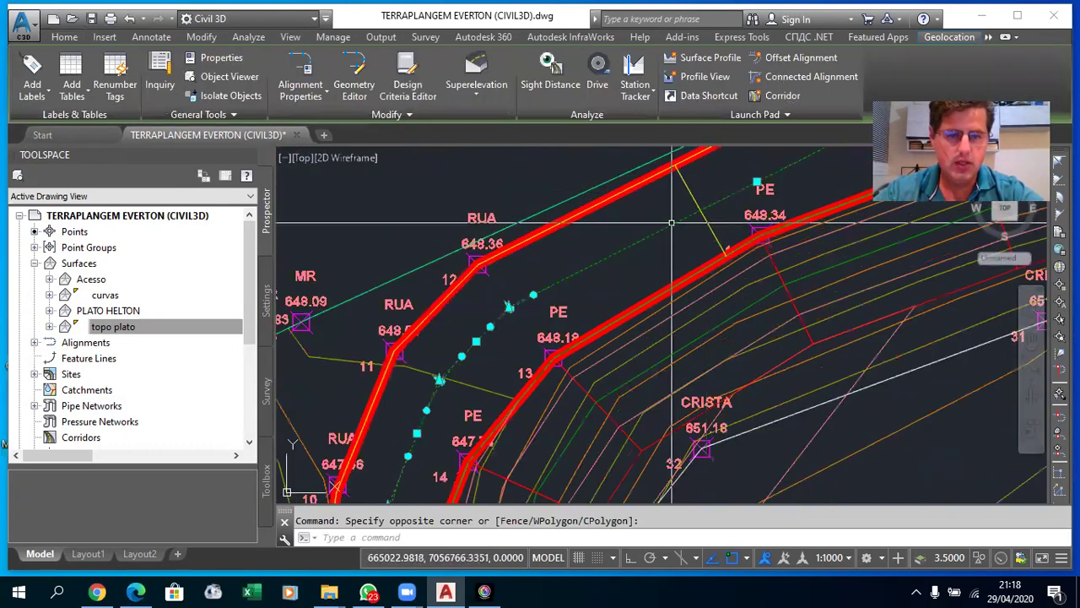
scroll(629, 222, "up", 2)
scroll(623, 221, "up", 2)
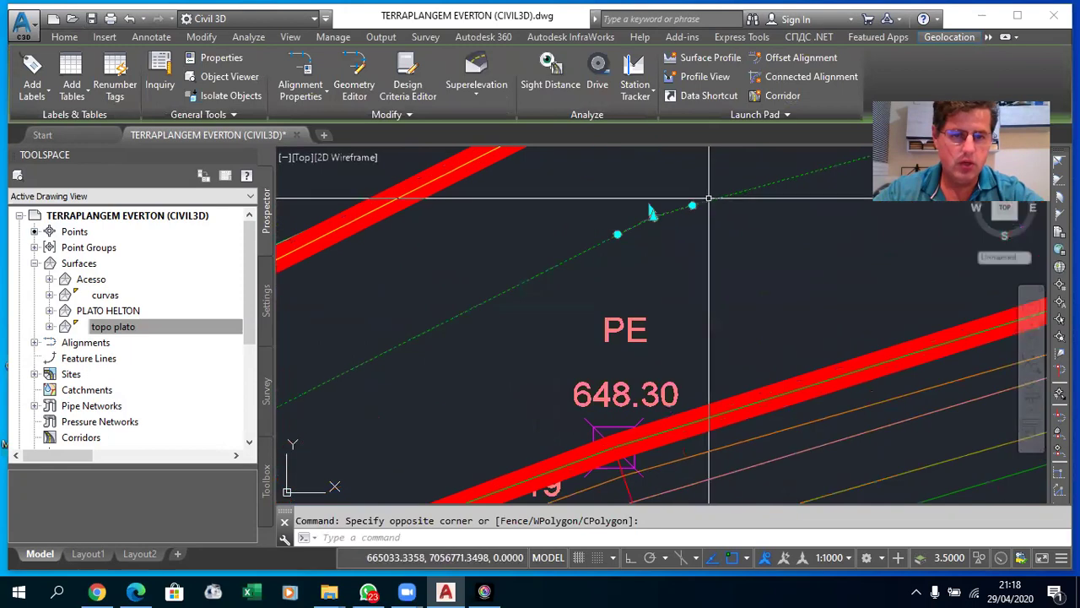
scroll(620, 221, "up", 2)
scroll(590, 236, "up", 4)
scroll(574, 249, "down", 6)
scroll(531, 260, "up", 4)
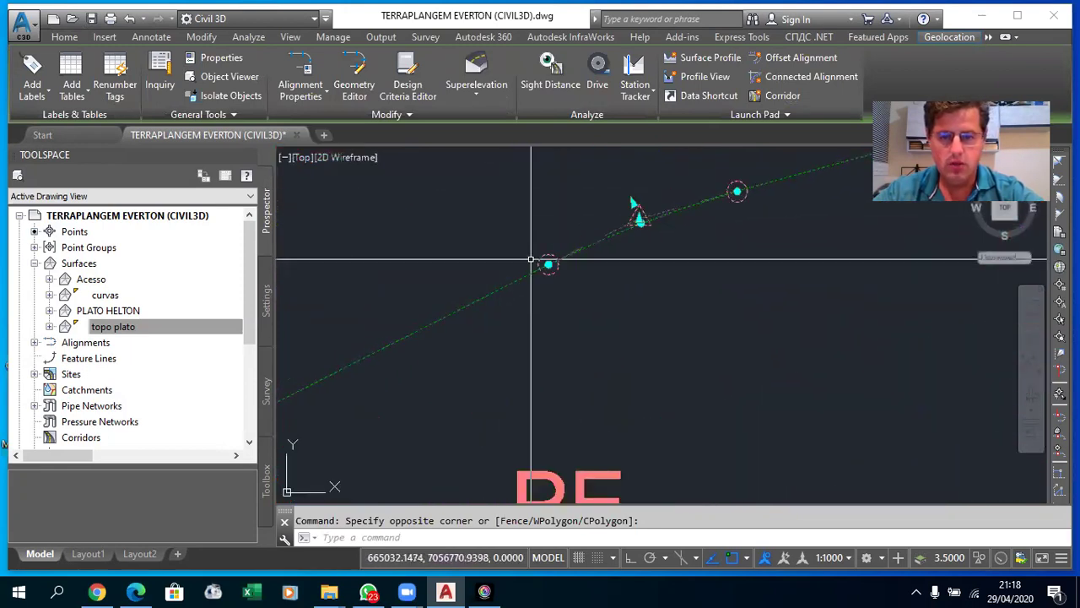
left_click(549, 264)
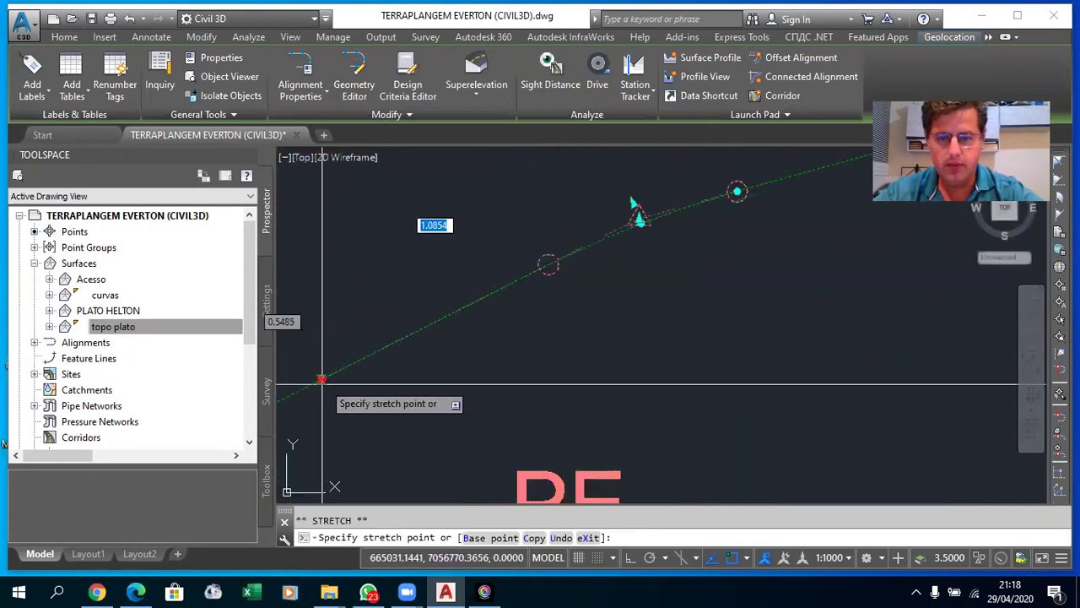
scroll(643, 232, "down", 5)
scroll(591, 228, "up", 2)
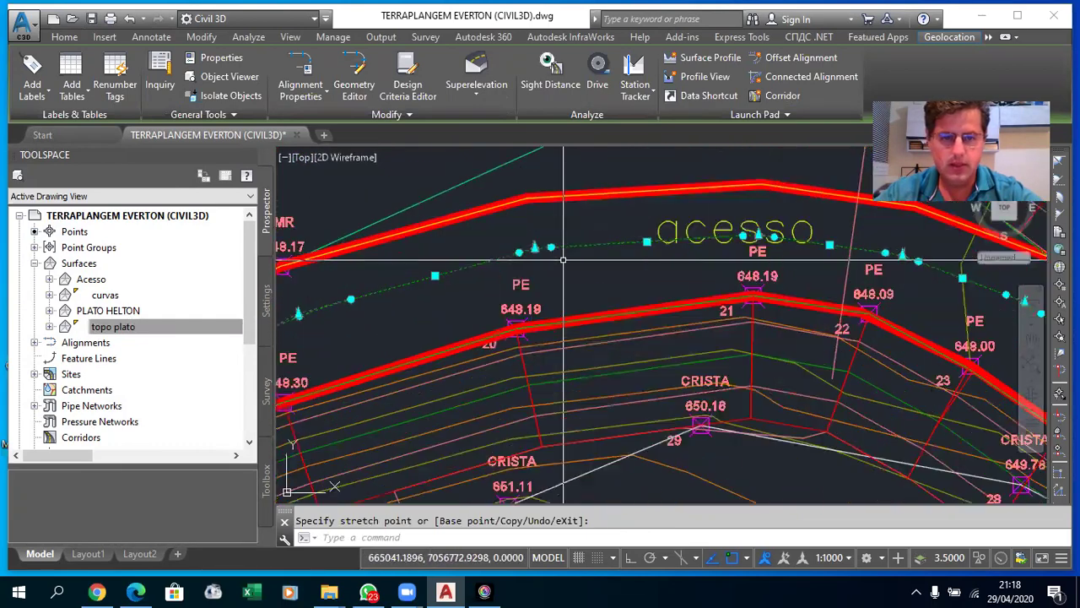
scroll(551, 223, "up", 3)
left_click(531, 222)
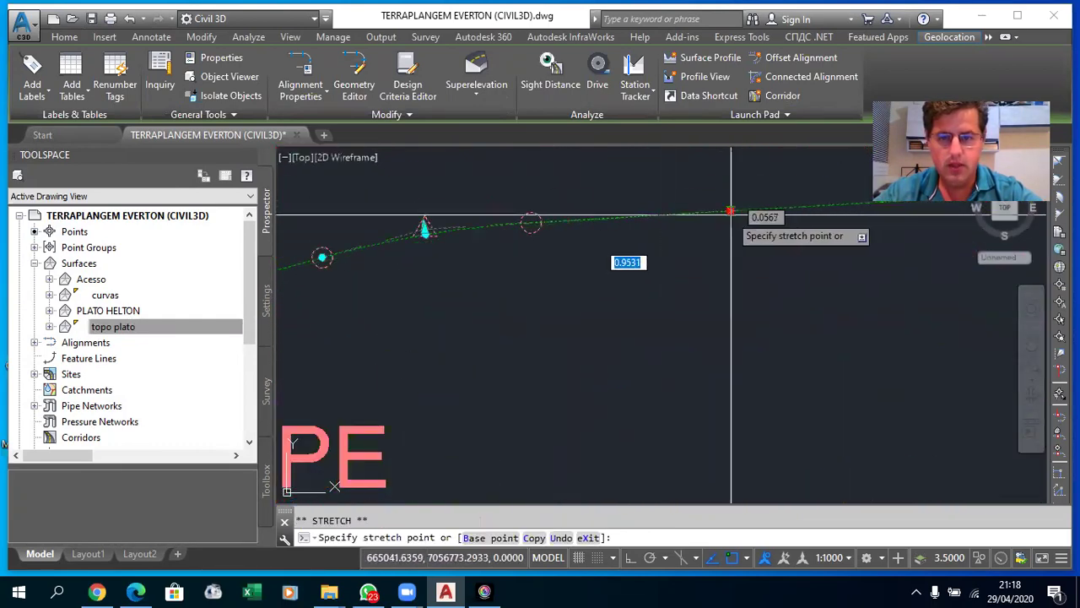
scroll(731, 211, "down", 3)
scroll(718, 228, "down", 1)
scroll(705, 243, "up", 2)
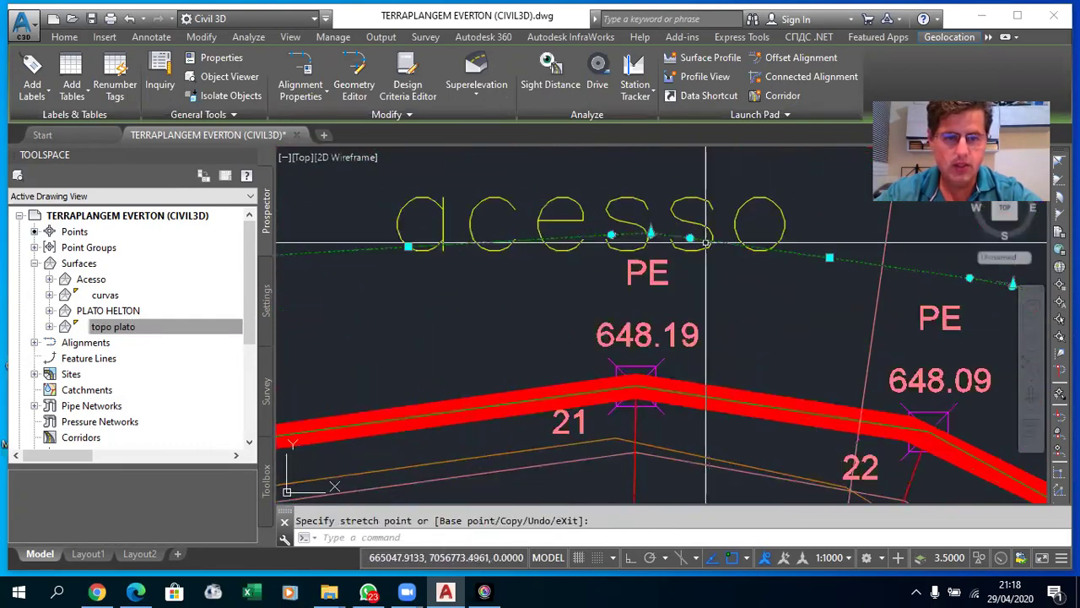
scroll(706, 243, "up", 2)
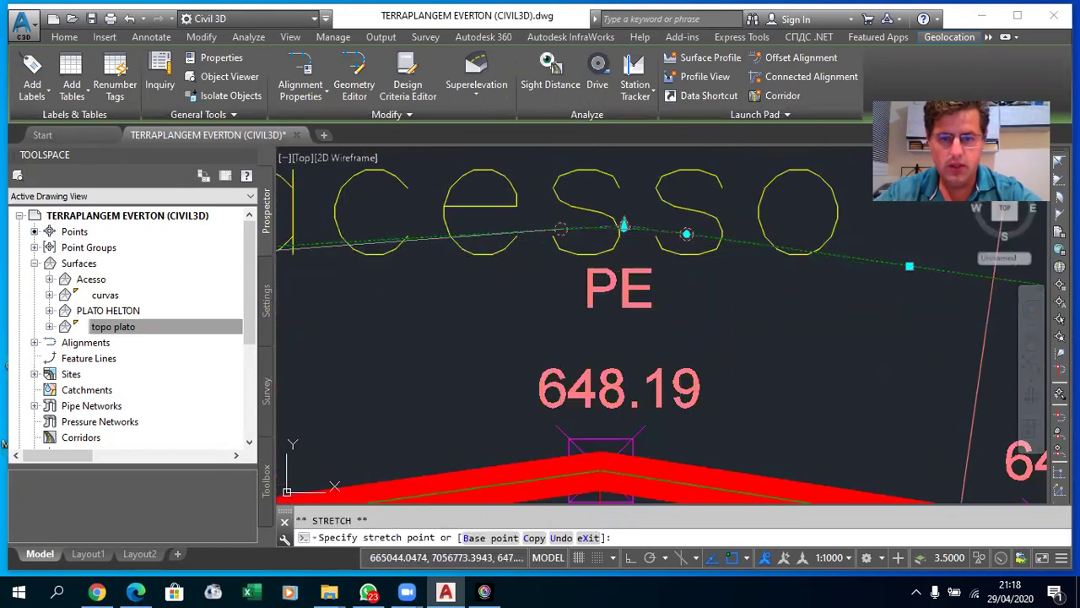
scroll(711, 253, "down", 2)
scroll(712, 253, "down", 2)
scroll(711, 253, "up", 4)
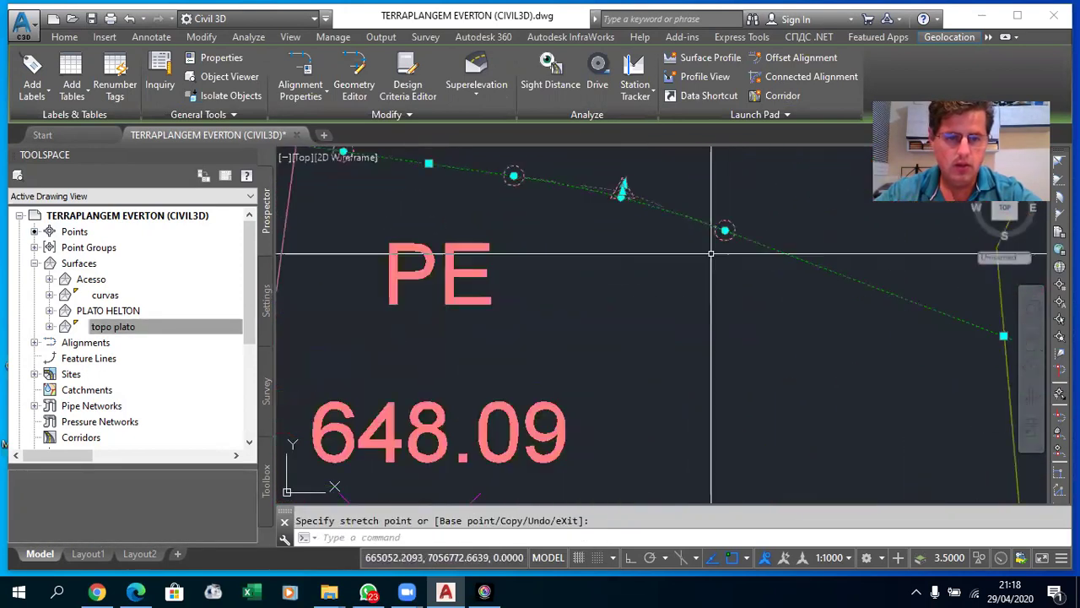
left_click(848, 275)
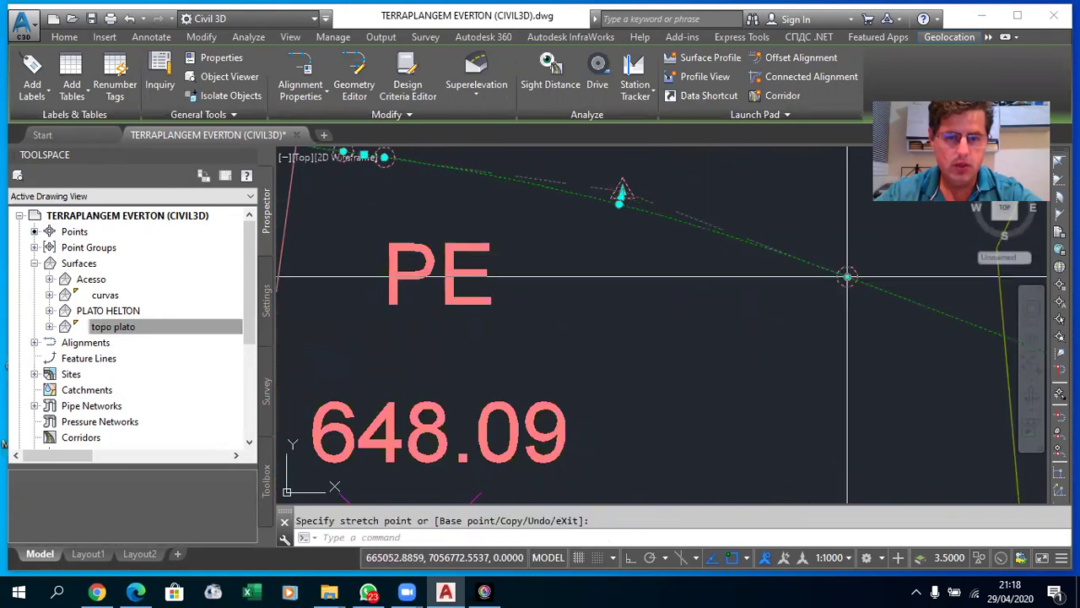
- Move another ACESSO alignment vertex onto the access road between the red edges
scroll(848, 275, "down", 5)
scroll(696, 291, "up", 3)
scroll(696, 292, "up", 3)
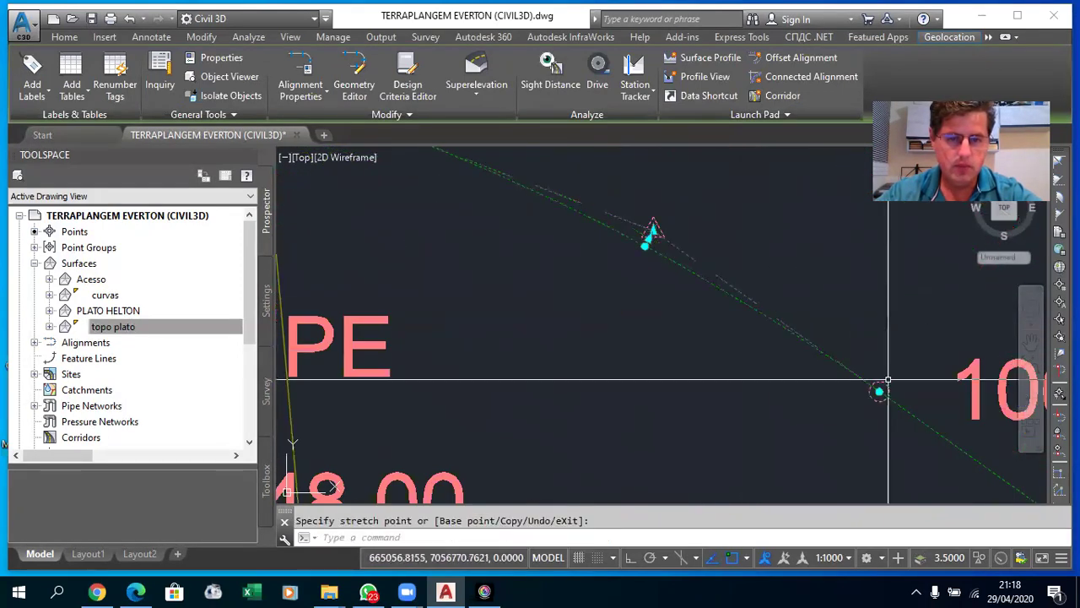
scroll(736, 300, "down", 3)
scroll(737, 300, "down", 3)
scroll(737, 301, "down", 2)
scroll(655, 319, "up", 3)
scroll(655, 319, "up", 2)
scroll(624, 271, "up", 5)
scroll(622, 236, "up", 1)
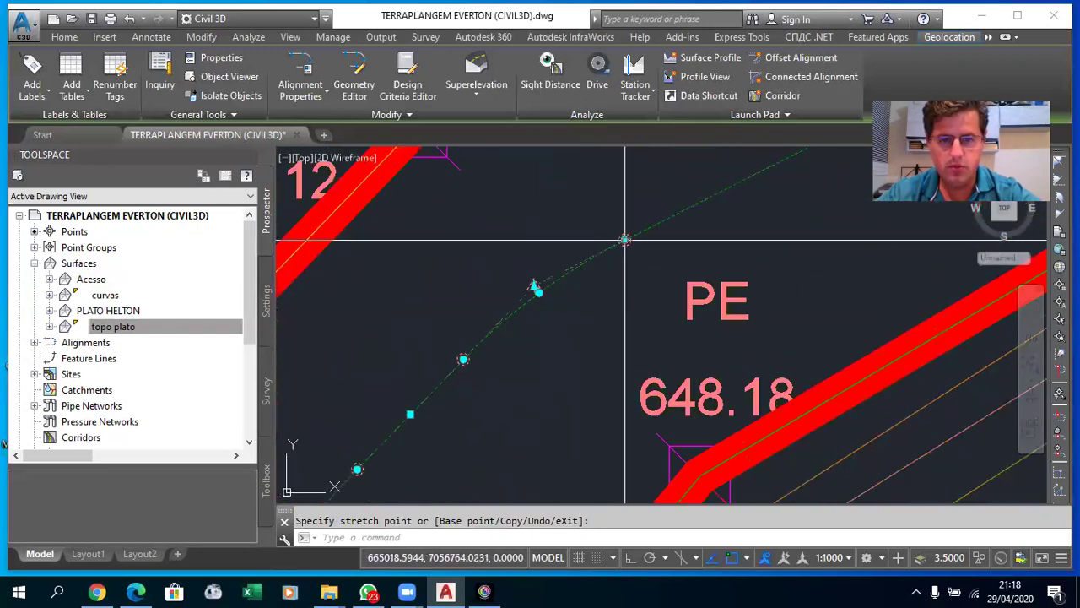
left_click(655, 212)
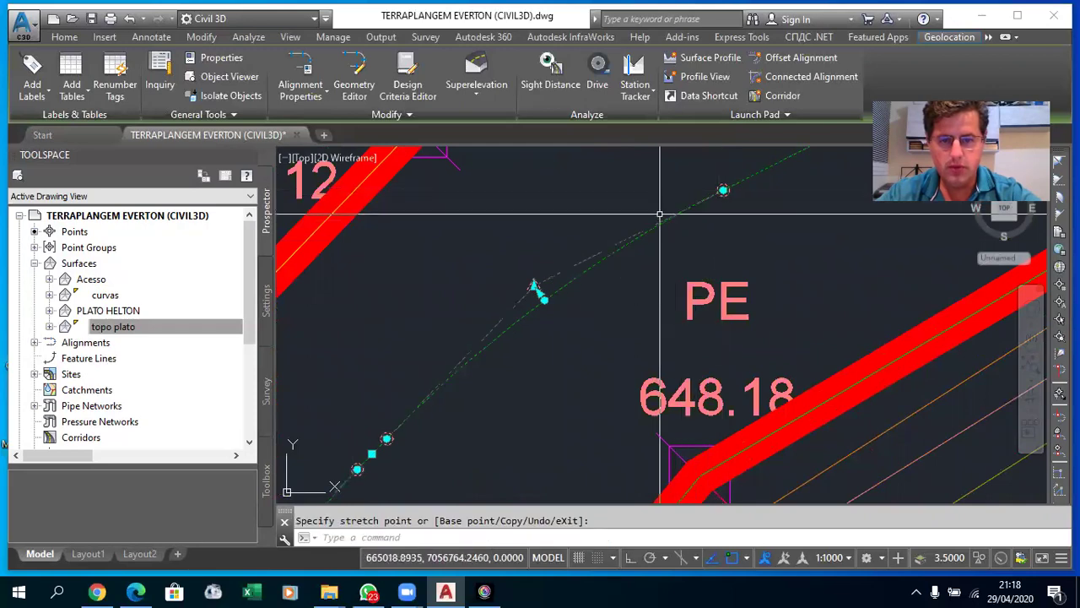
scroll(567, 290, "down", 2)
scroll(532, 333, "up", 2)
scroll(456, 384, "down", 5)
scroll(516, 400, "down", 1)
scroll(498, 417, "up", 3)
scroll(514, 397, "down", 5)
scroll(501, 386, "down", 1)
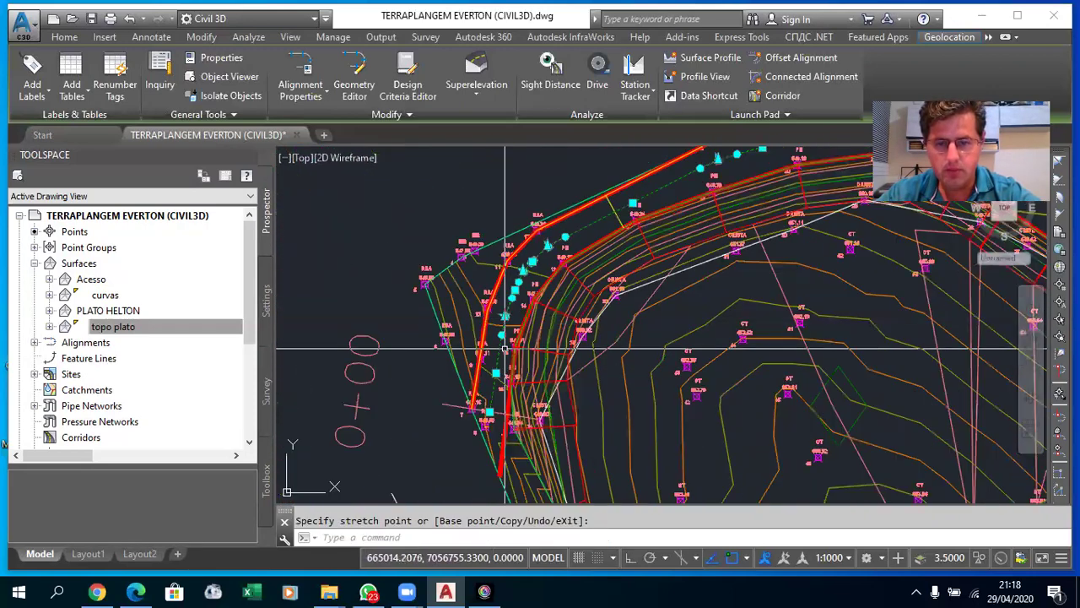
scroll(496, 385, "down", 2)
scroll(794, 354, "up", 2)
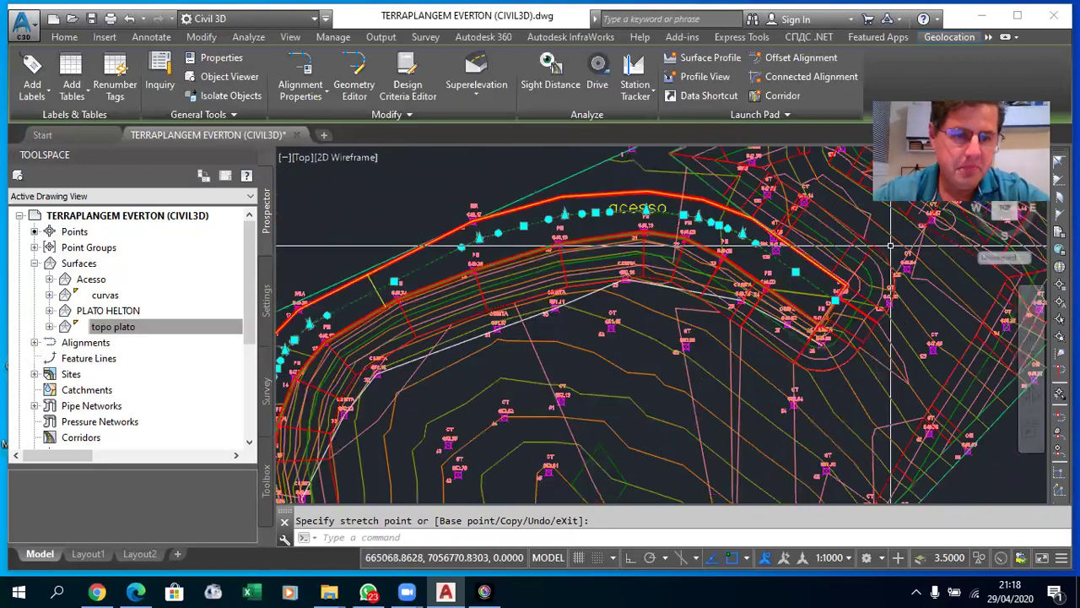
scroll(823, 345, "up", 3)
key("Escape")
scroll(754, 350, "up", 2)
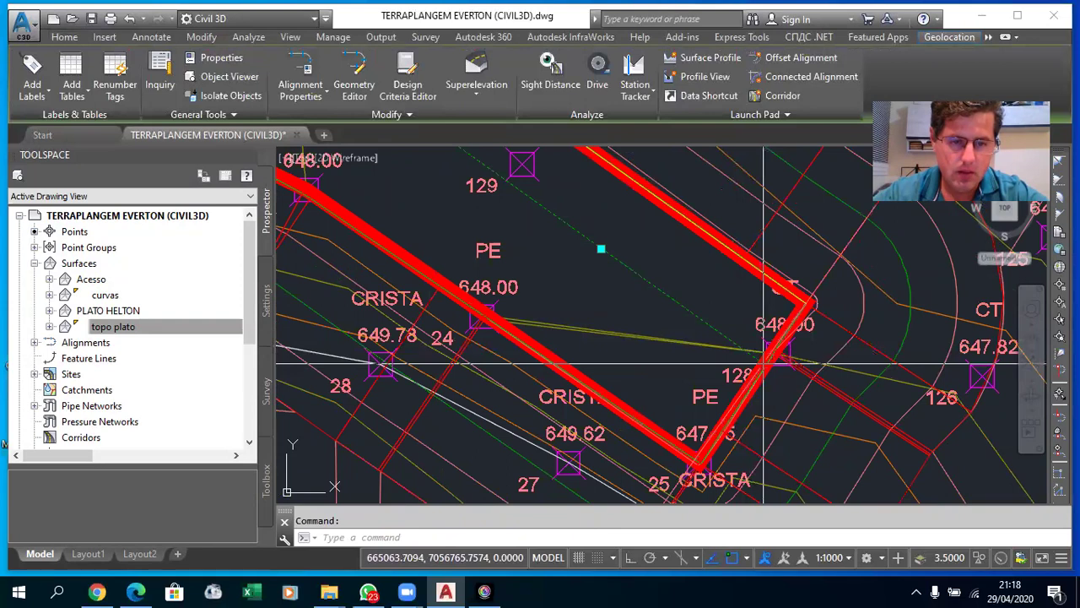
- Abandon moving a red road-edge corner and reselect the ACESSO alignment
left_click(764, 365)
scroll(787, 347, "down", 2)
scroll(786, 347, "down", 3)
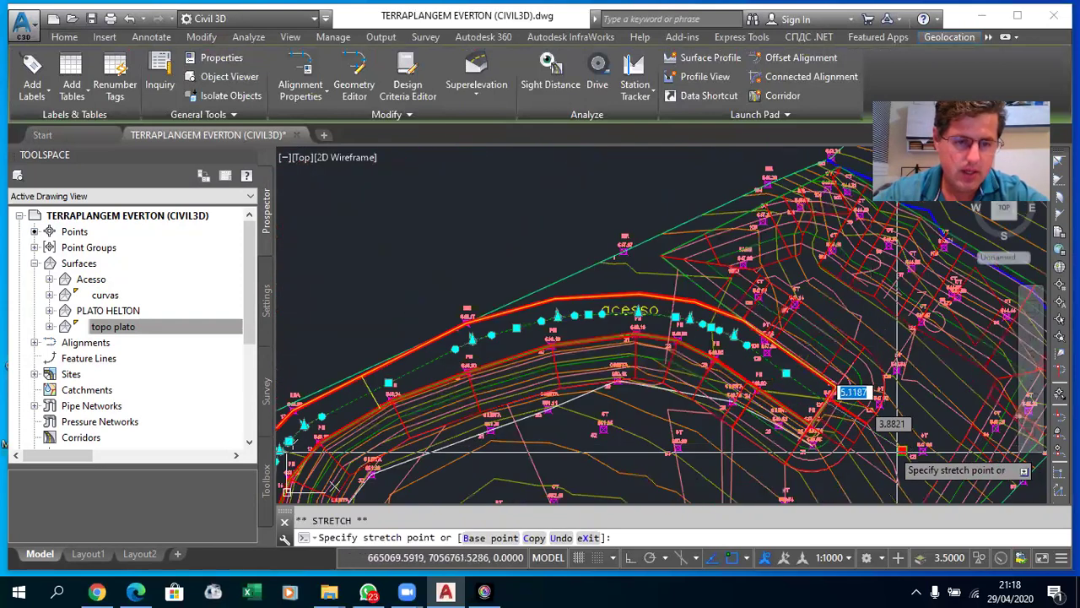
scroll(882, 439, "up", 3)
scroll(878, 432, "up", 3)
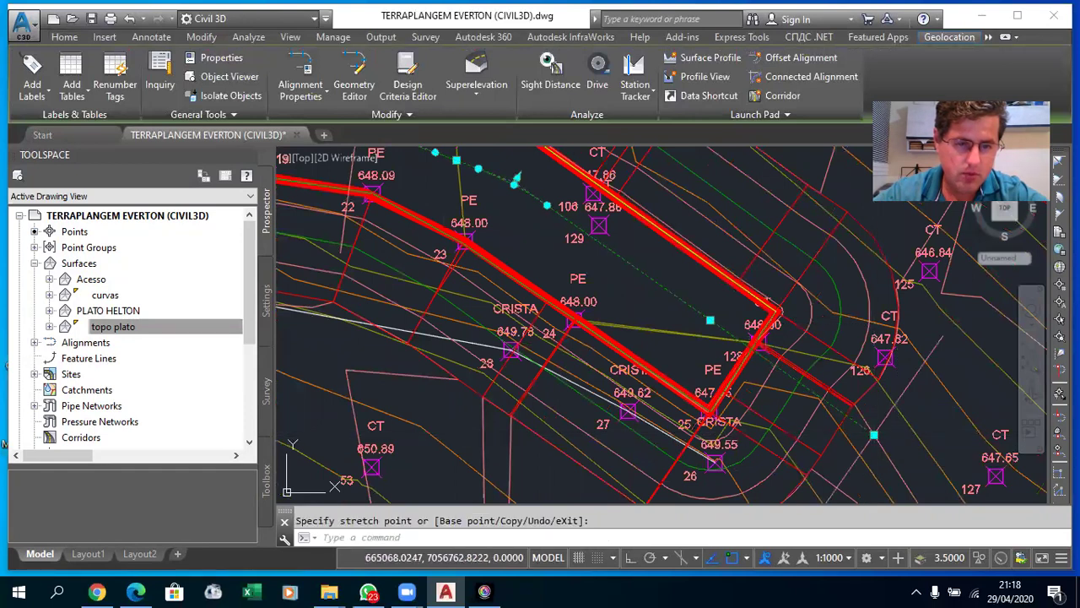
scroll(903, 397, "down", 4)
key("Escape")
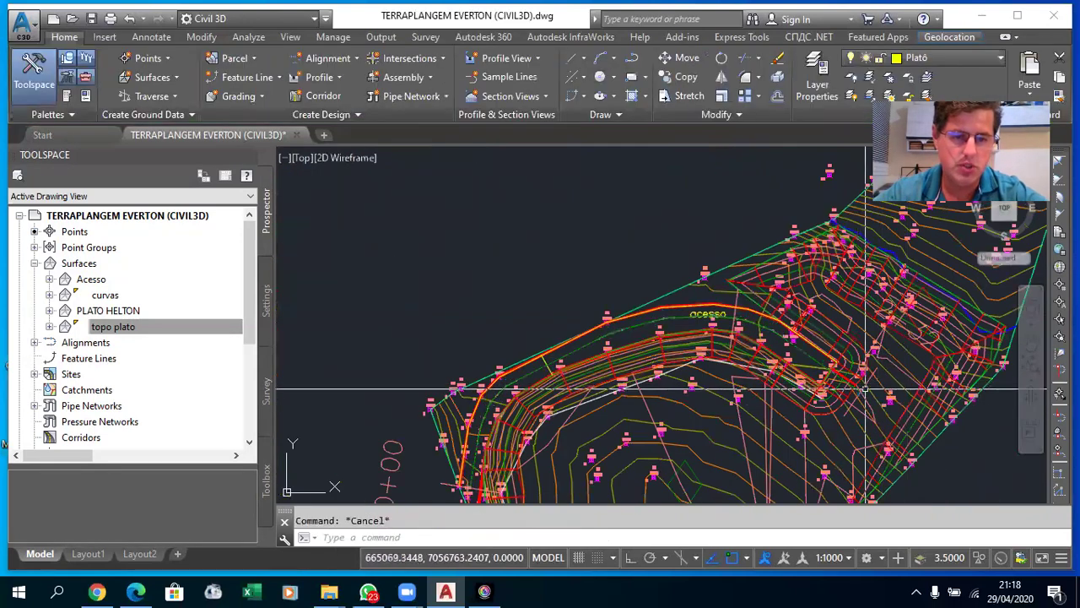
scroll(852, 390, "up", 2)
scroll(846, 391, "up", 3)
scroll(845, 391, "down", 3)
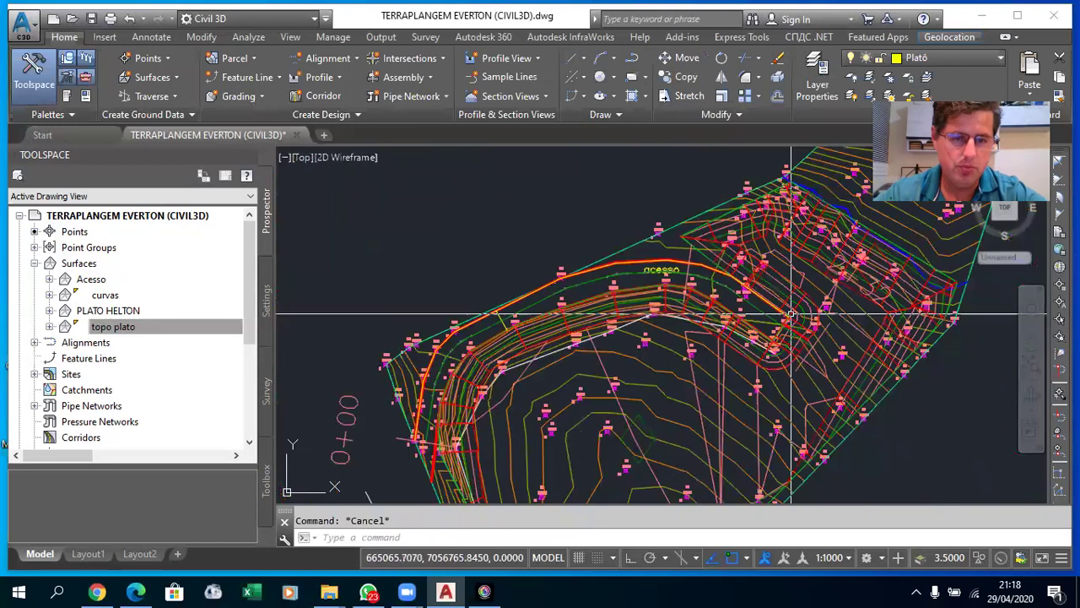
scroll(591, 317, "down", 3)
scroll(571, 318, "up", 3)
scroll(571, 320, "up", 3)
left_click(570, 319)
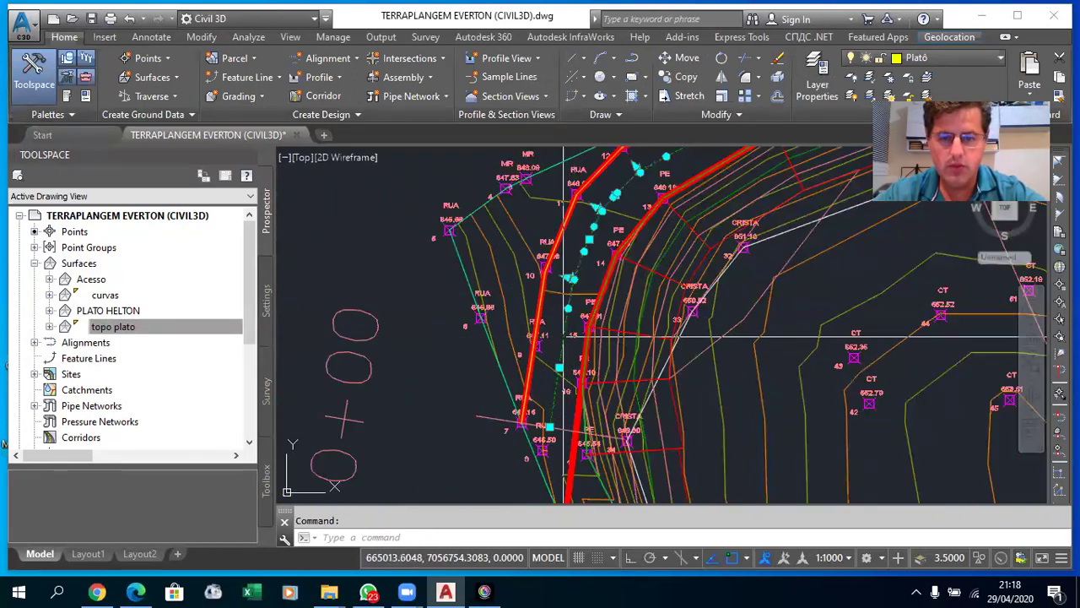
- Sample the PLATO HELTON surface profile along ACESSO using the Design Profile style
left_click(690, 59)
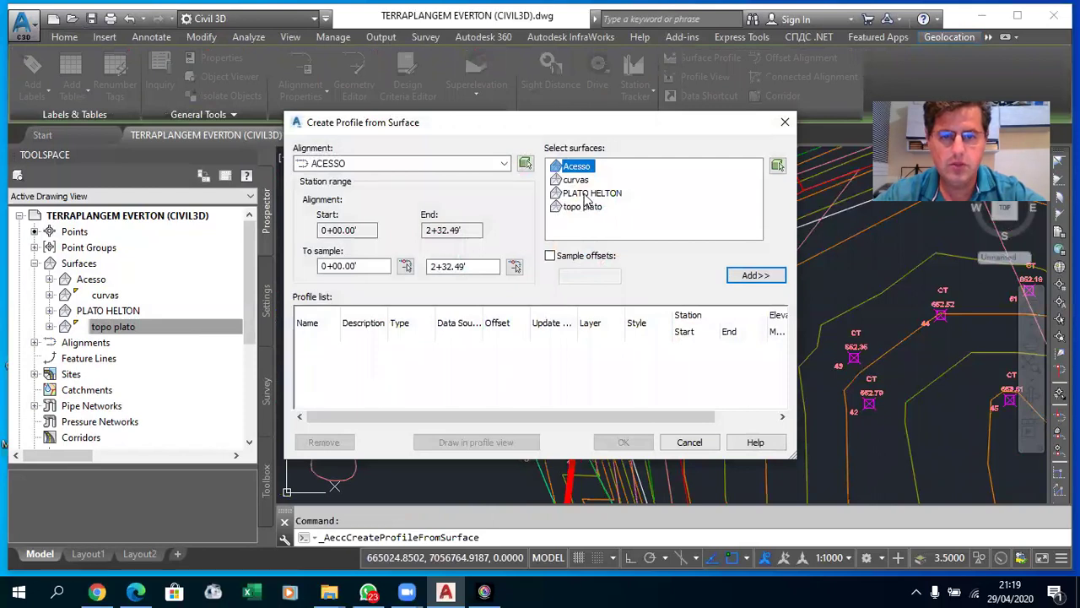
left_click(760, 279)
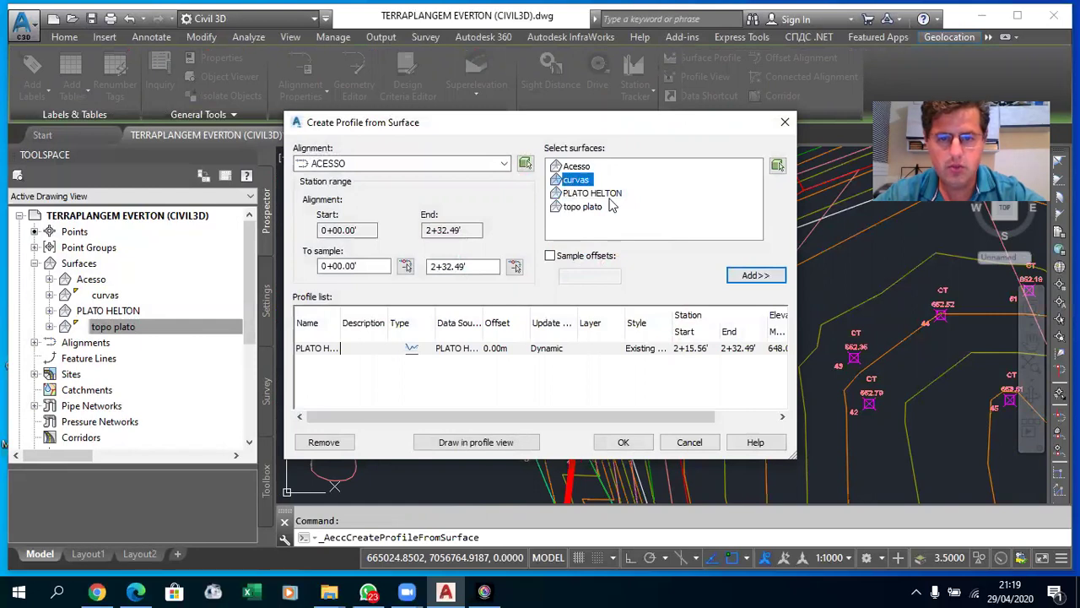
left_click(644, 348)
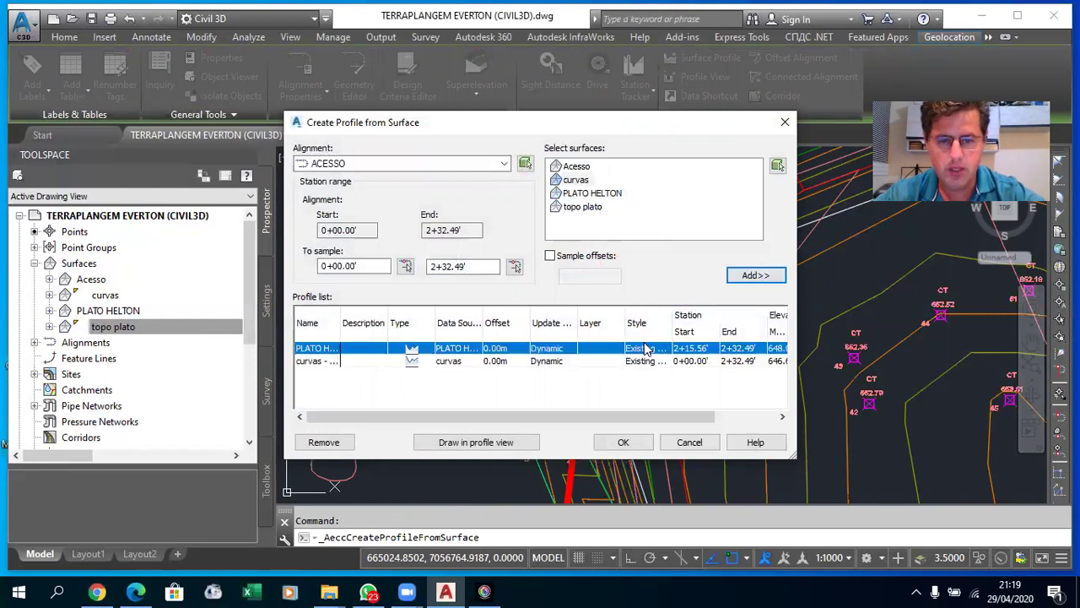
left_click(273, 164)
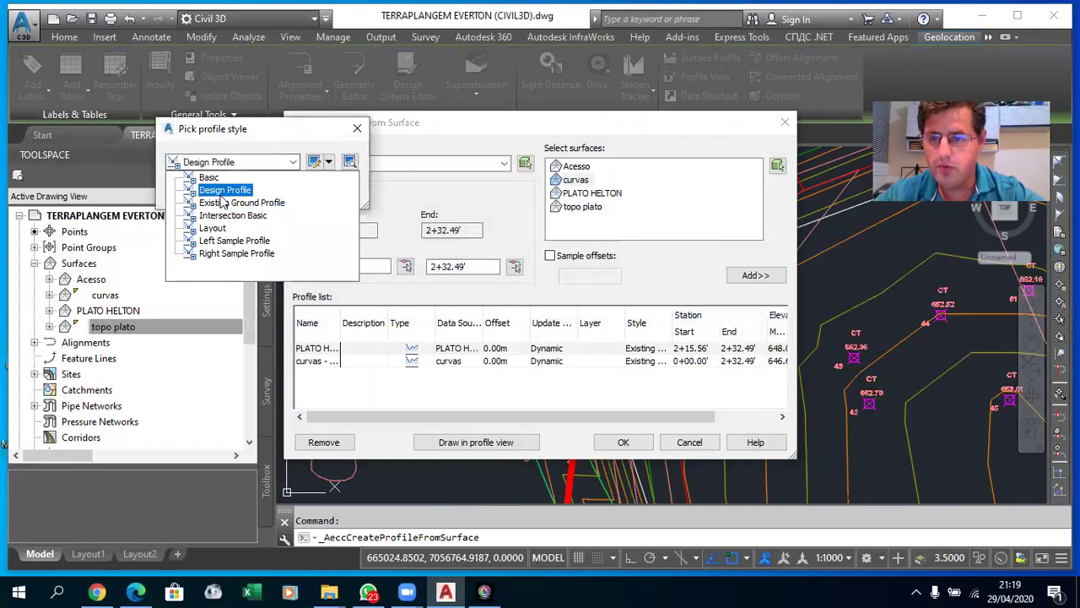
left_click(225, 190)
left_click(193, 188)
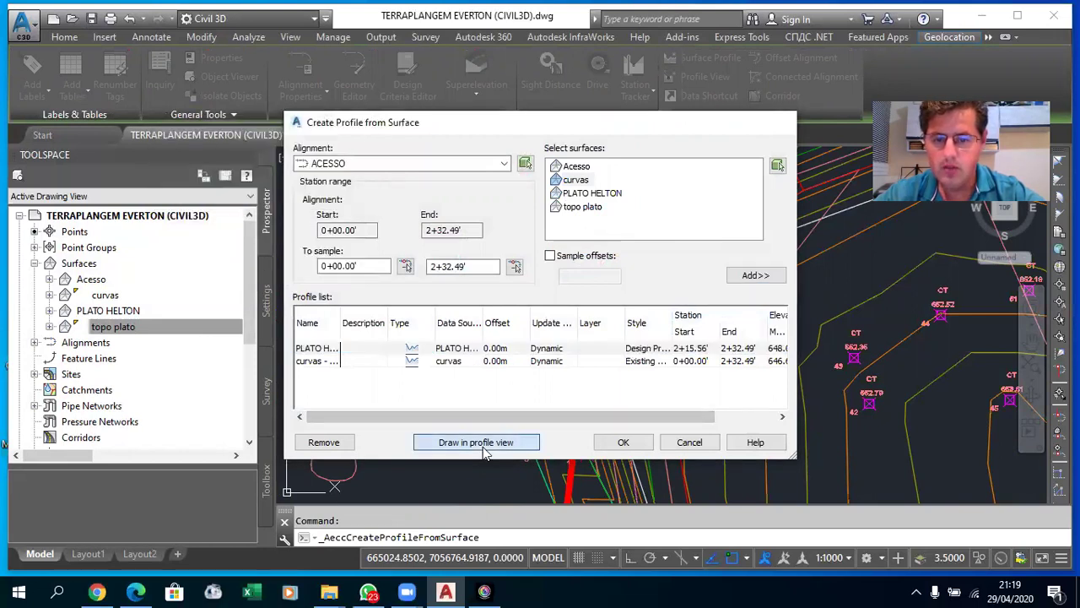
- Review the profile view style's graph and grid options, then create the ACESSO profile view
left_click(484, 448)
left_click(570, 470)
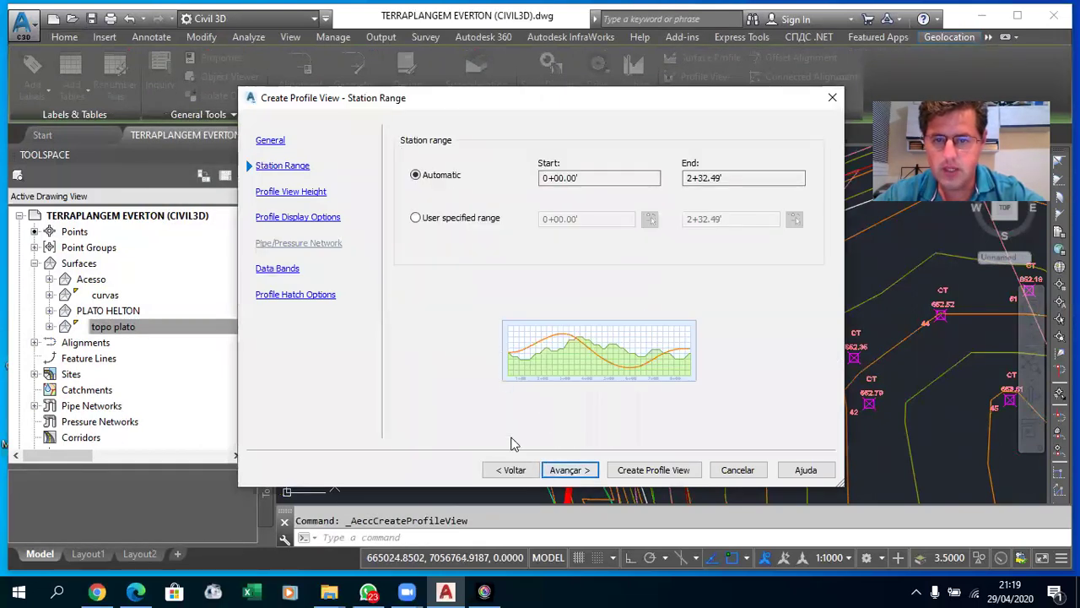
left_click(512, 470)
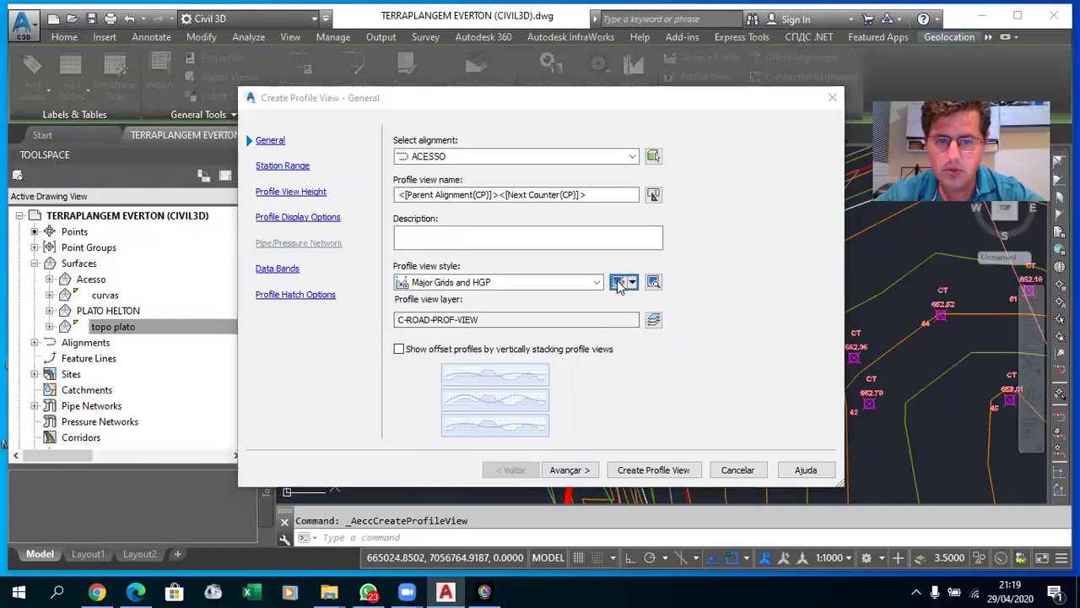
left_click(619, 284)
left_click(380, 135)
left_click(360, 135)
left_click(380, 135)
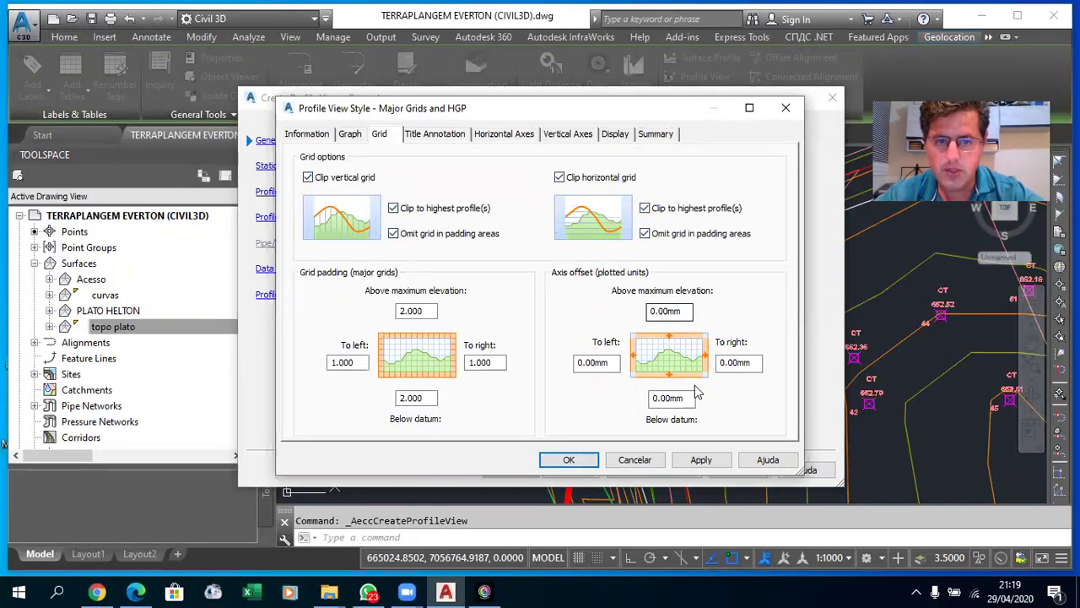
left_click(569, 459)
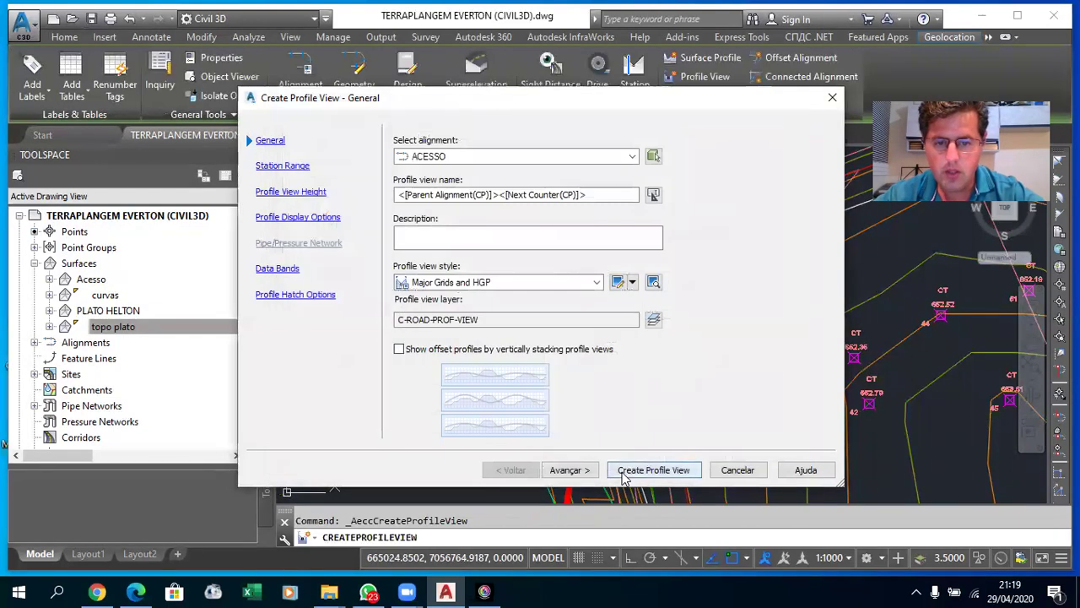
left_click(570, 470)
left_click(653, 470)
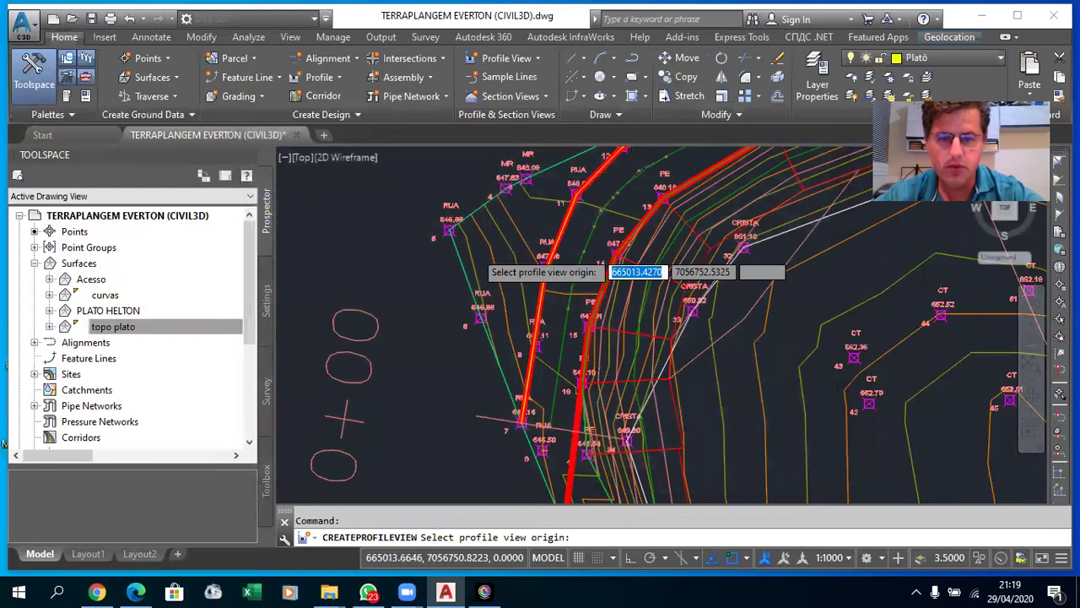
- Place the ACESSO profile view origin in the drawing
scroll(472, 253, "down", 6)
left_click(698, 227)
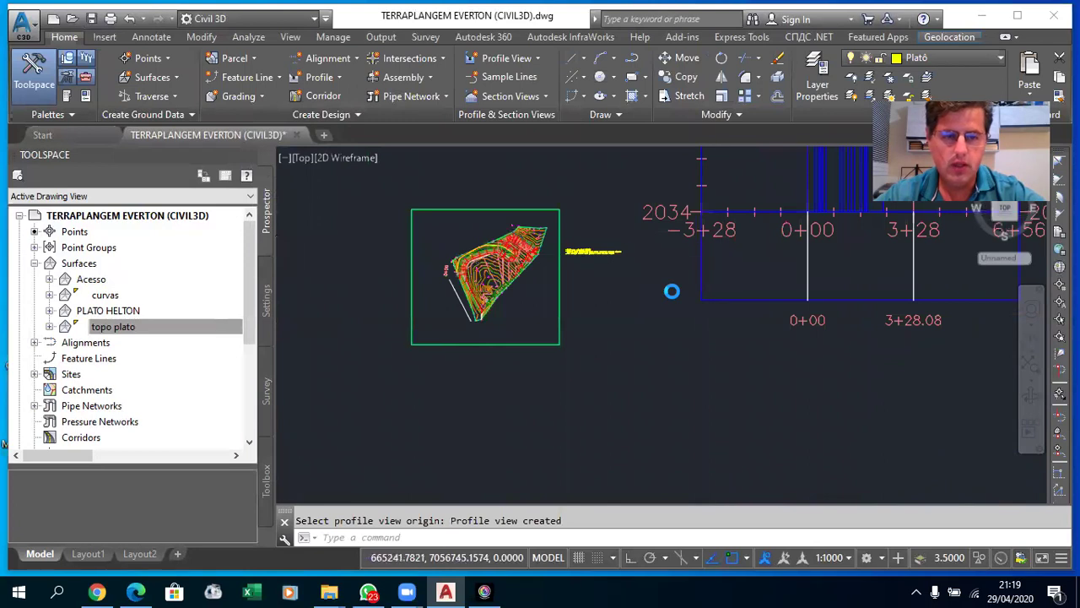
scroll(724, 206, "down", 4)
scroll(724, 206, "up", 8)
scroll(709, 237, "up", 5)
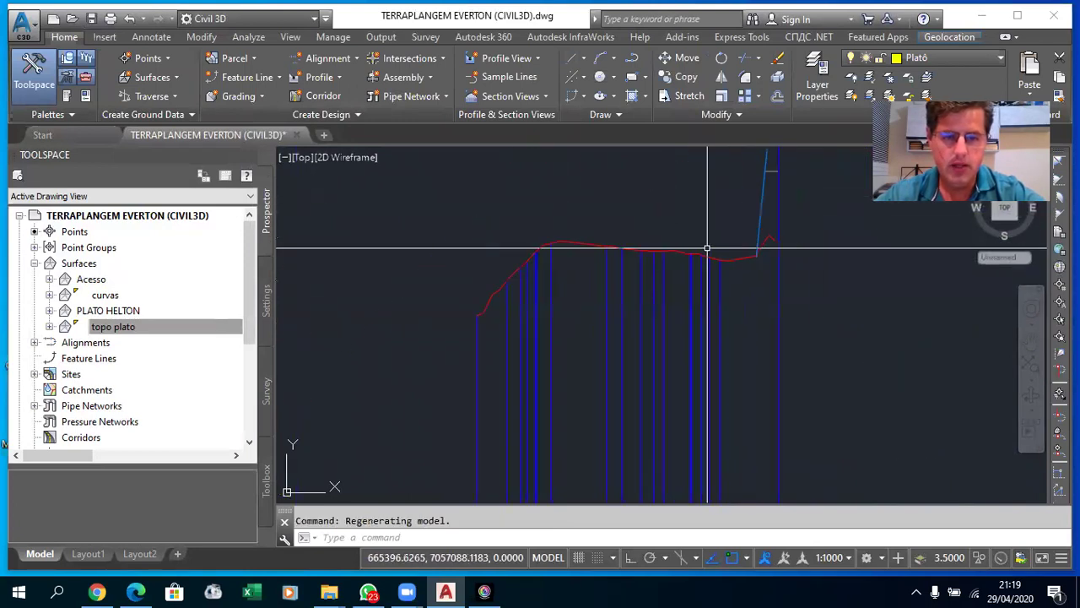
scroll(726, 218, "down", 5)
scroll(719, 216, "up", 3)
scroll(661, 193, "down", 3)
scroll(622, 253, "up", 4)
scroll(554, 253, "down", 3)
scroll(559, 261, "up", 3)
scroll(616, 235, "down", 3)
scroll(627, 232, "up", 2)
scroll(628, 231, "down", 2)
scroll(624, 236, "down", 3)
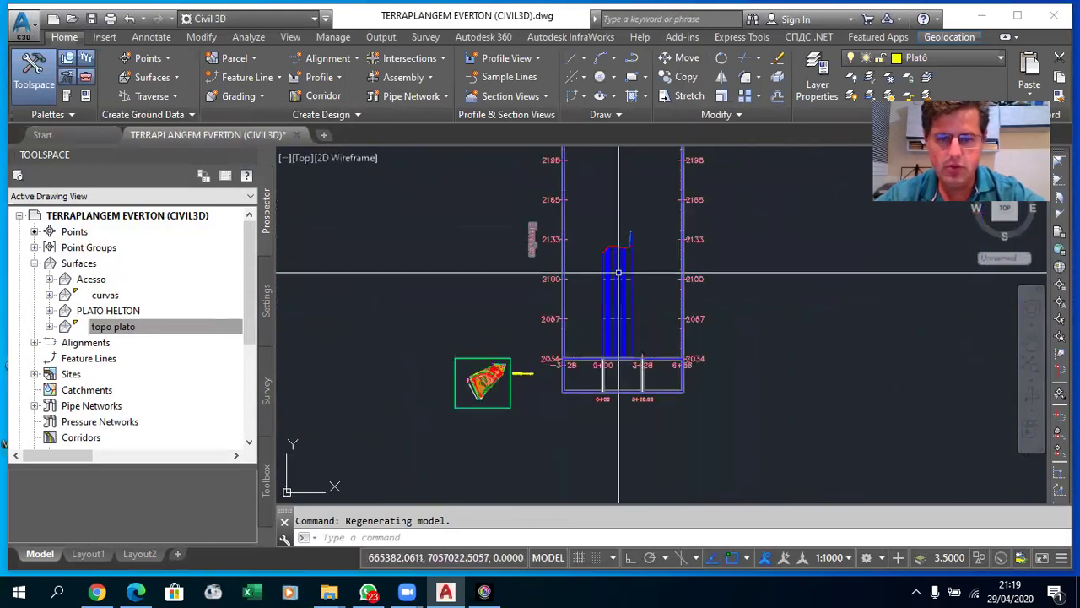
- Edit the profile view style, keeping vertical exaggeration 1.000, and accept it
left_click(631, 276)
right_click(632, 277)
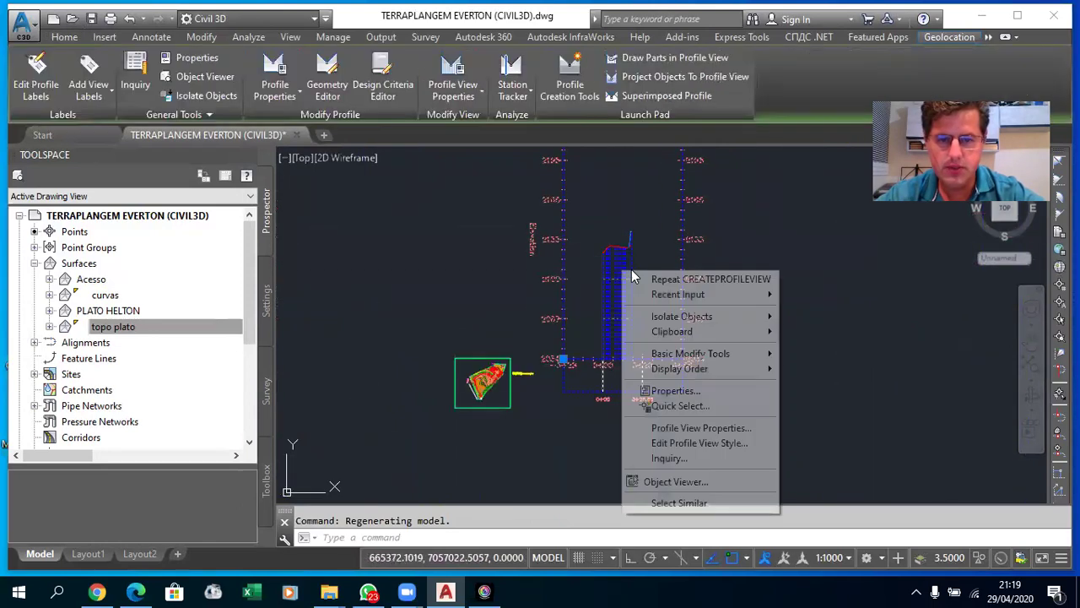
left_click(688, 445)
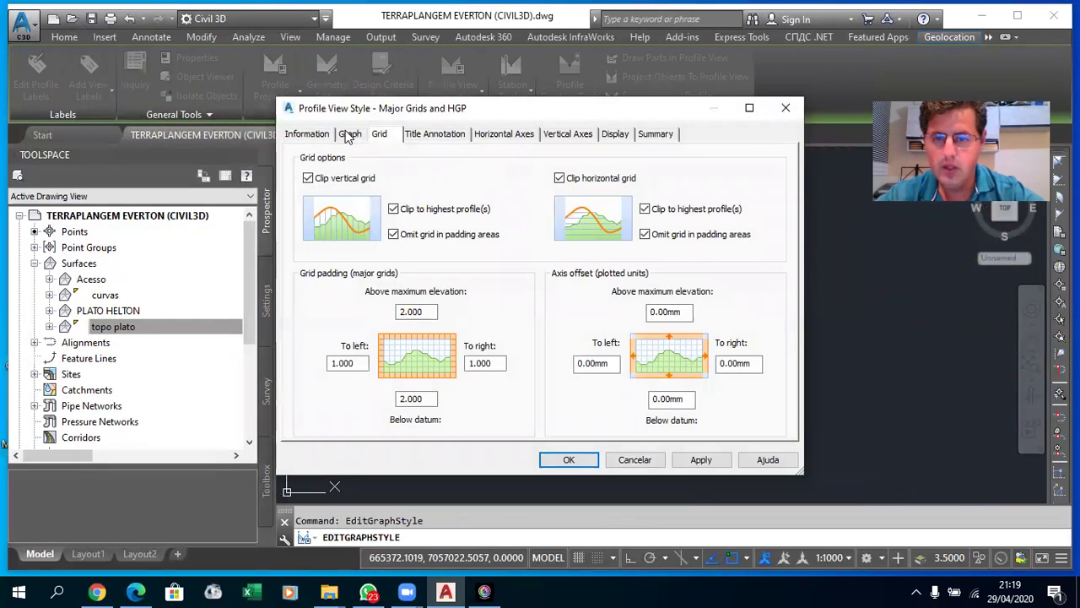
left_click(349, 136)
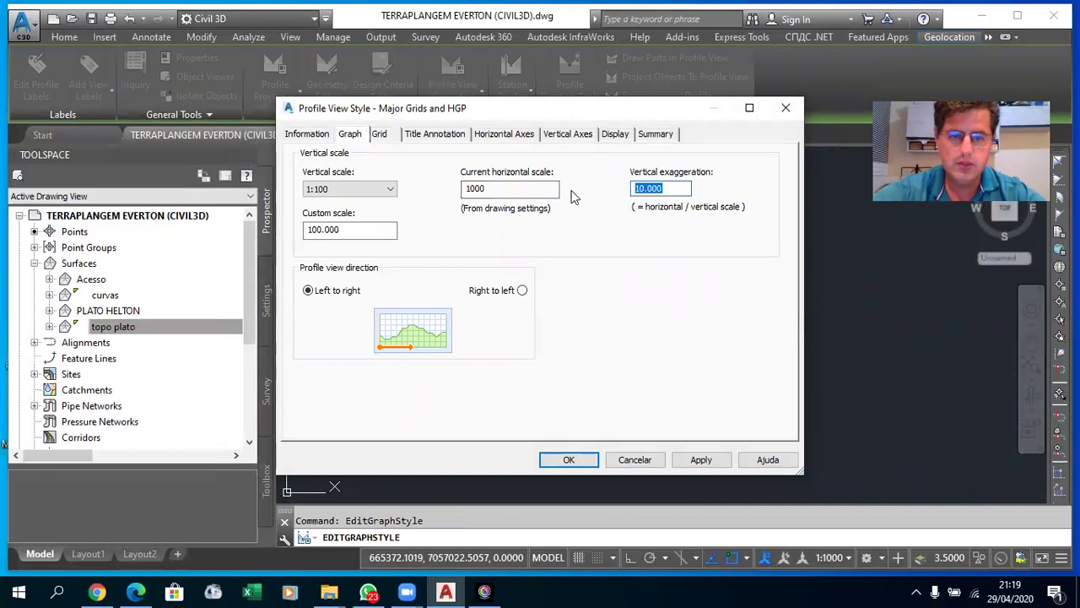
left_click(572, 460)
scroll(668, 325, "up", 3)
scroll(669, 325, "up", 3)
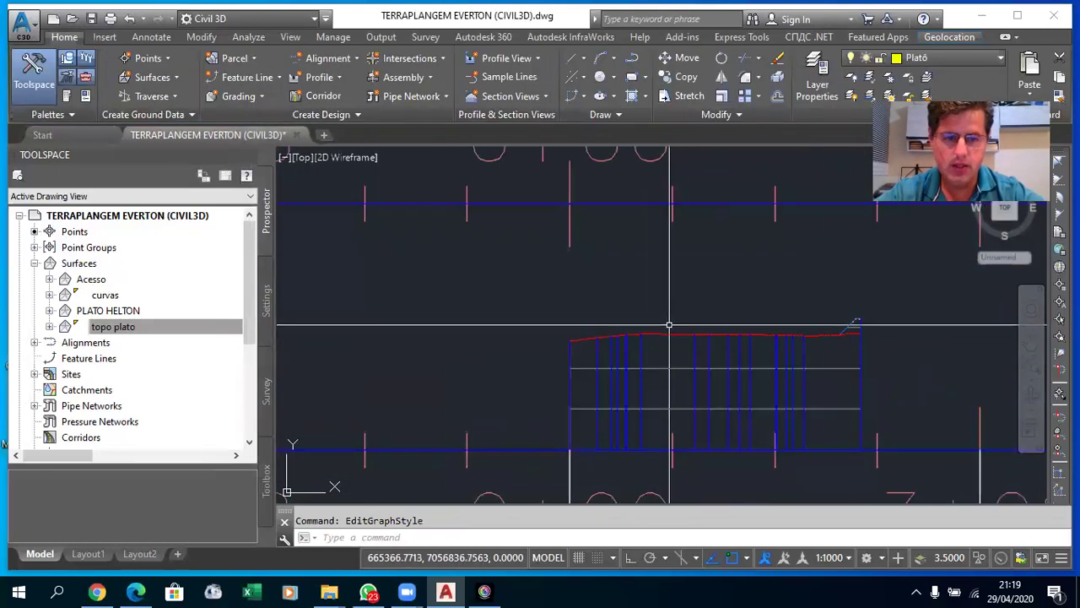
scroll(692, 322, "up", 2)
scroll(721, 319, "down", 2)
scroll(706, 318, "up", 1)
scroll(707, 318, "down", 1)
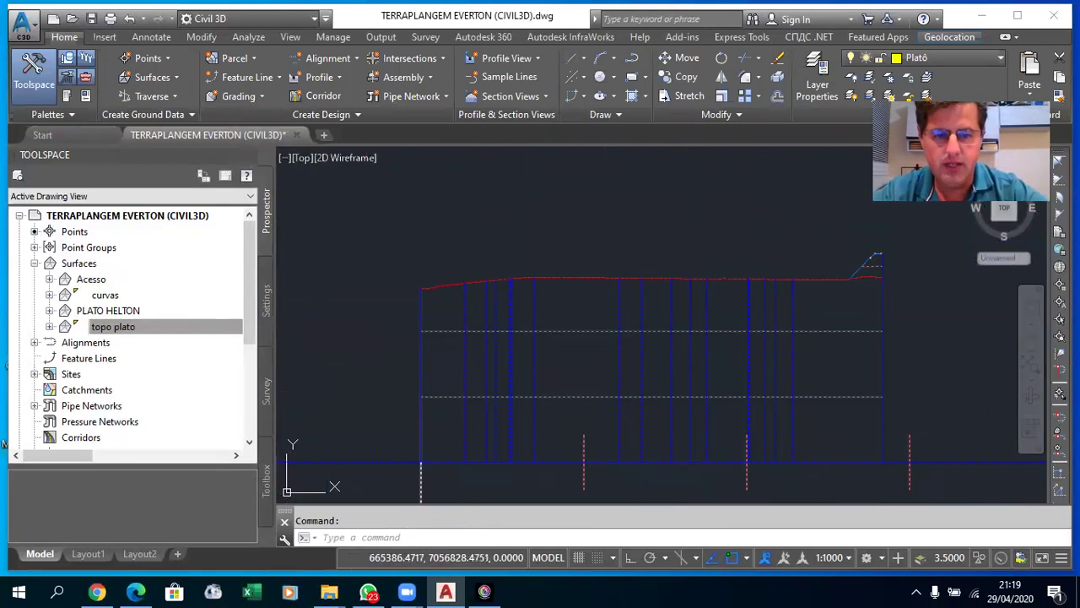
left_click(548, 279)
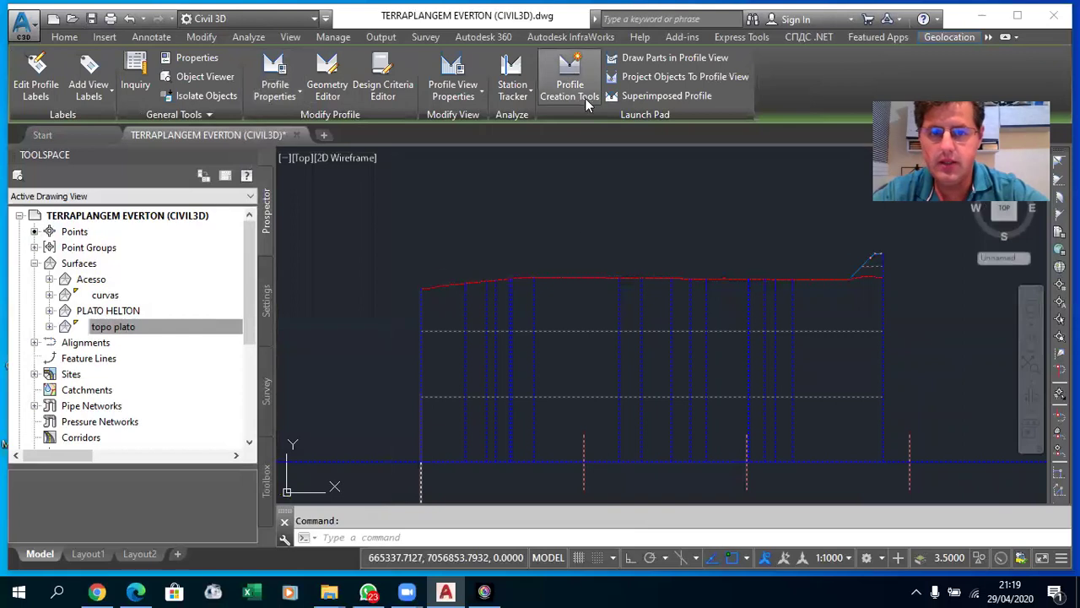
- Create the GRADING ACESSO layout profile in the ACESSO profile view
left_click(587, 102)
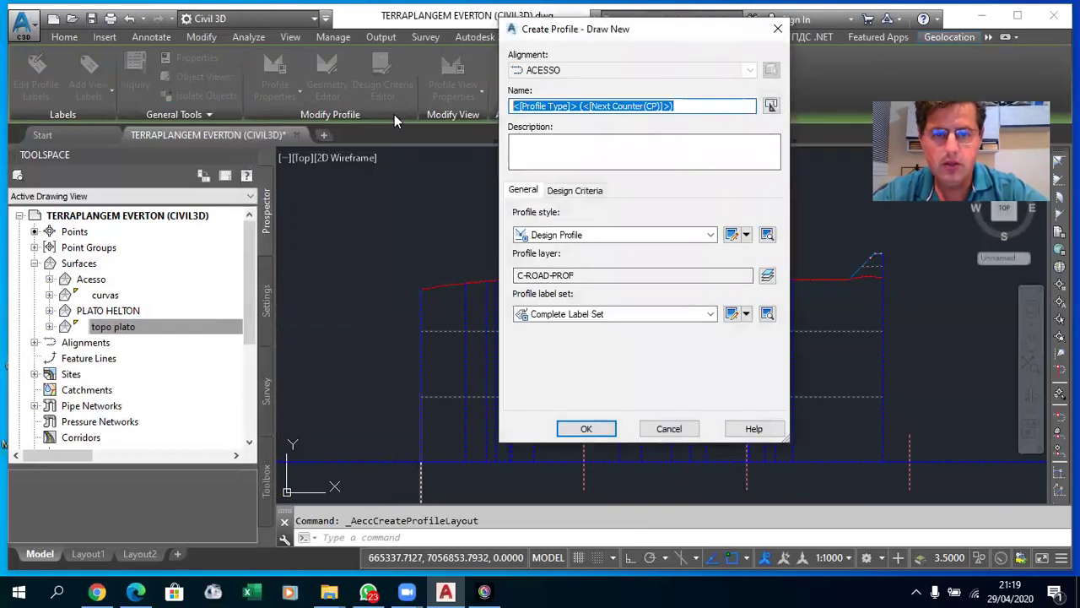
type("GRE")
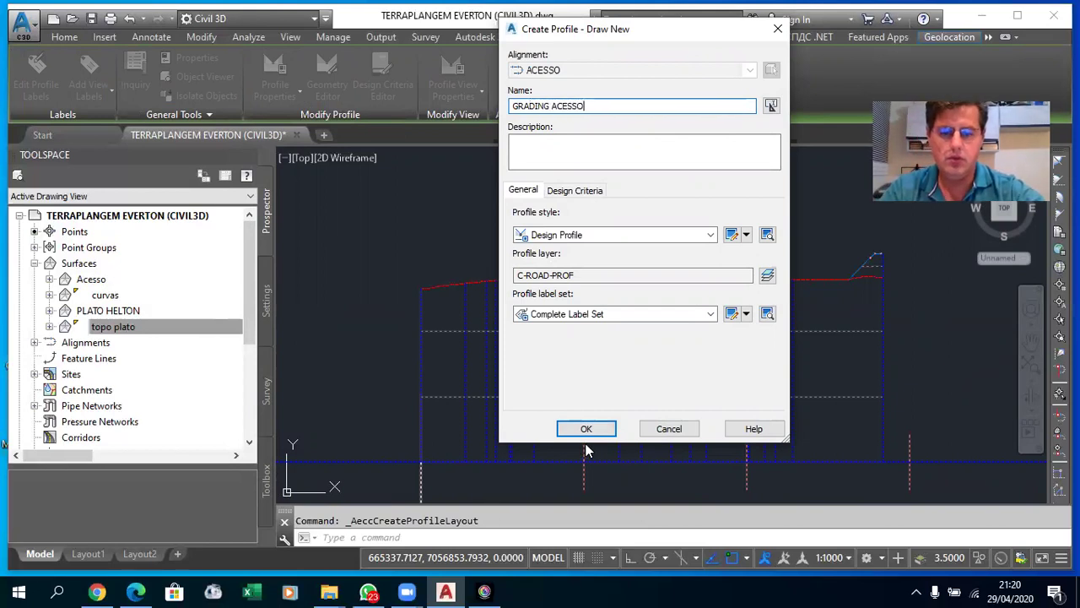
left_click(598, 427)
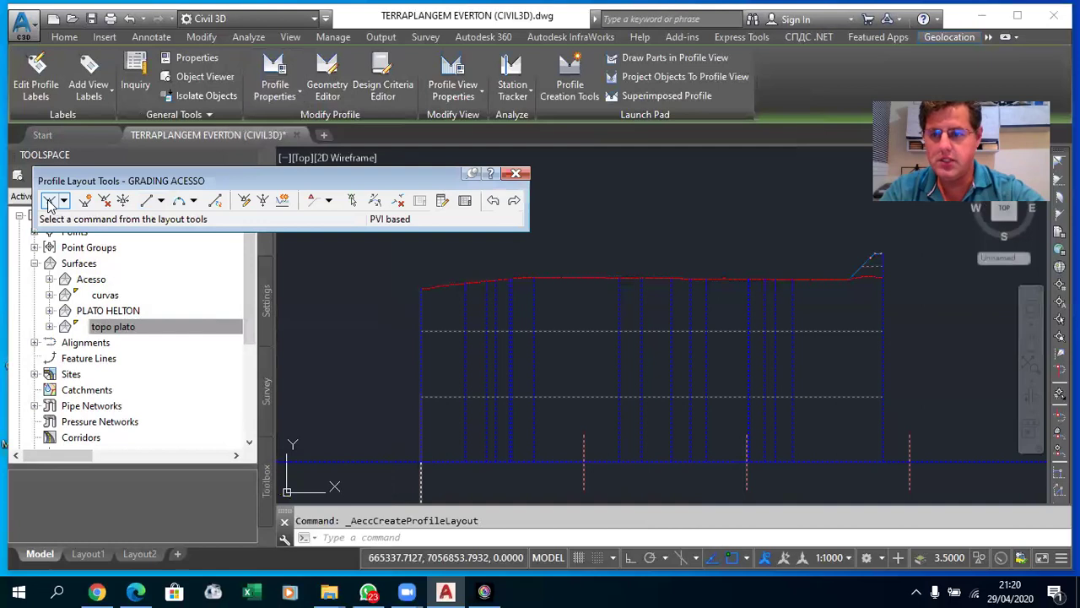
- Draw the grade line tangents, ending with a level tangent
left_click(49, 205)
scroll(422, 313, "up", 2)
scroll(414, 265, "up", 2)
scroll(414, 265, "down", 3)
scroll(928, 270, "up", 2)
scroll(828, 270, "up", 2)
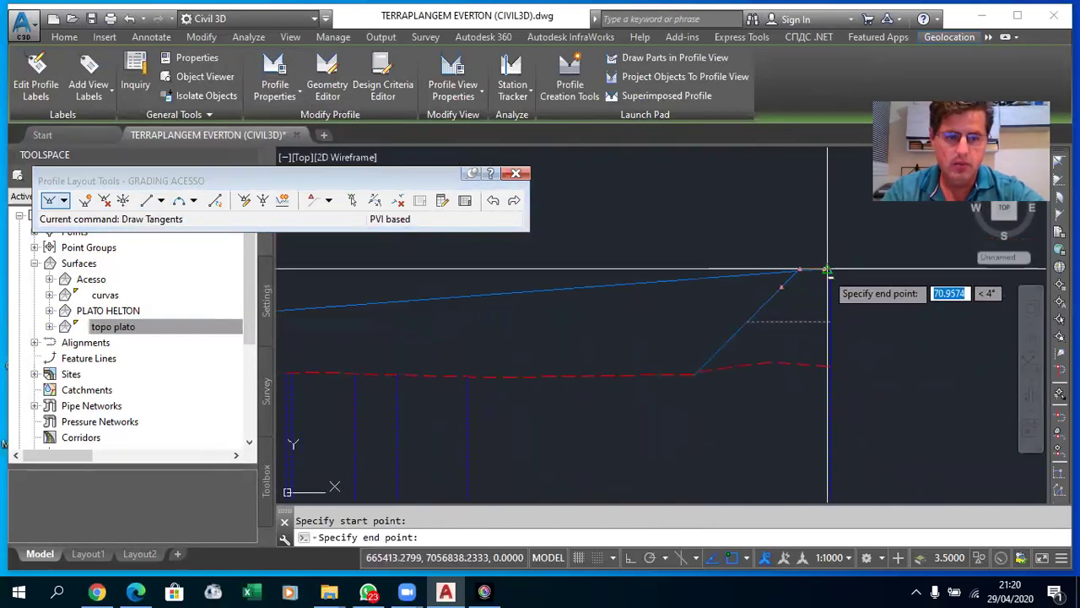
scroll(748, 270, "up", 2)
scroll(749, 276, "up", 2)
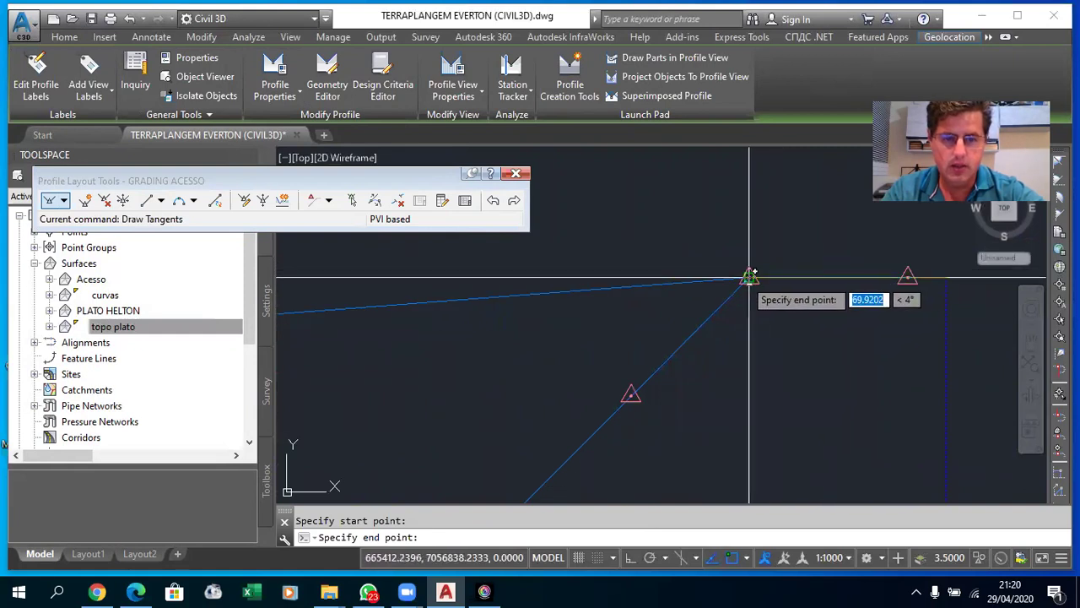
left_click(750, 276)
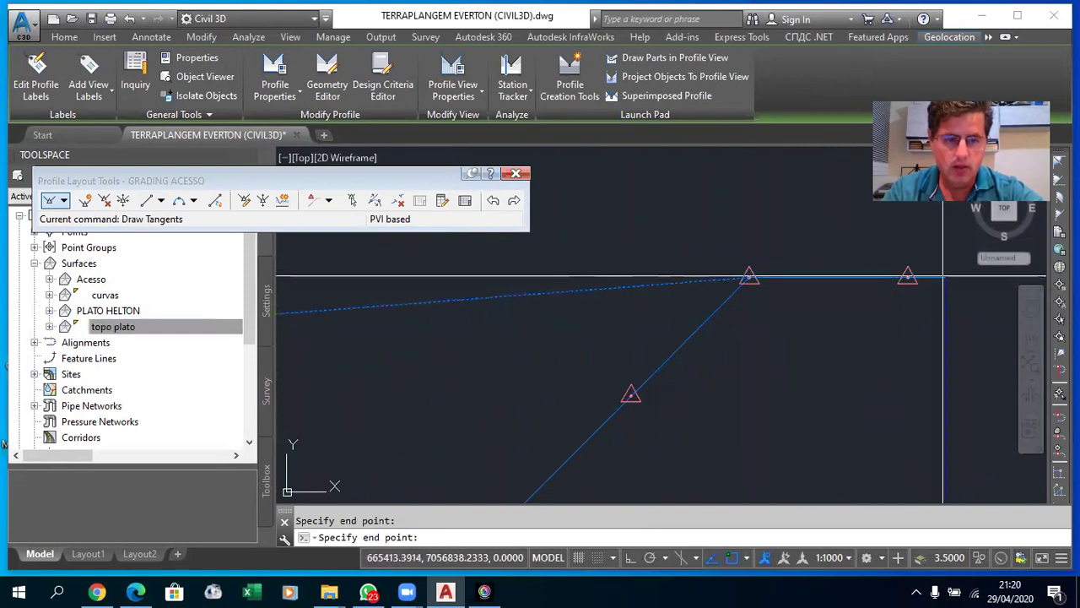
left_click(943, 276)
key("Return")
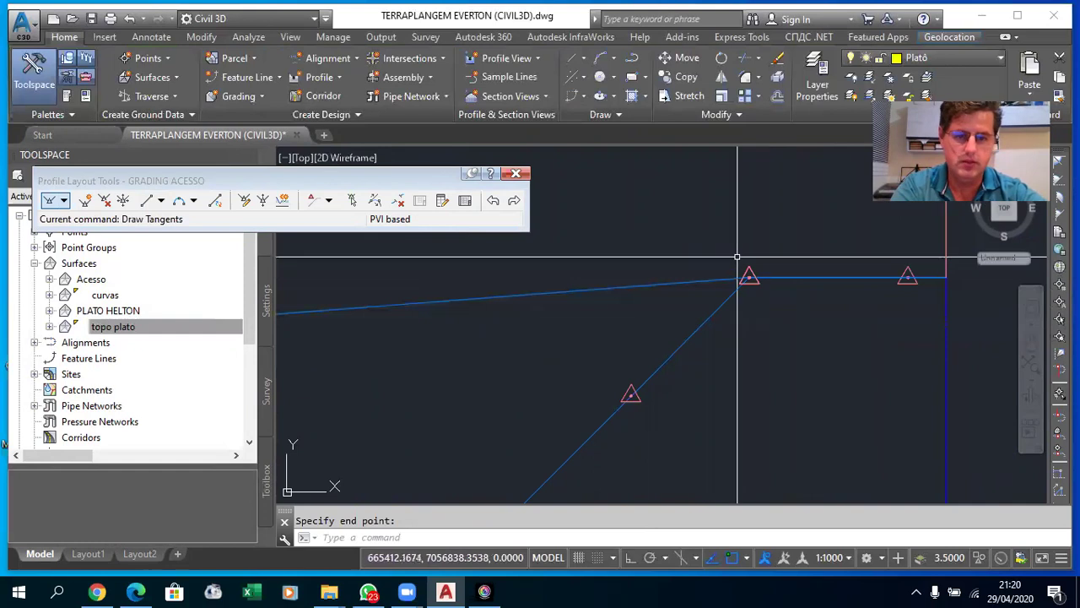
- Start a free parabolic vertical curve, then cancel the layout command
scroll(734, 258, "down", 3)
scroll(703, 275, "up", 2)
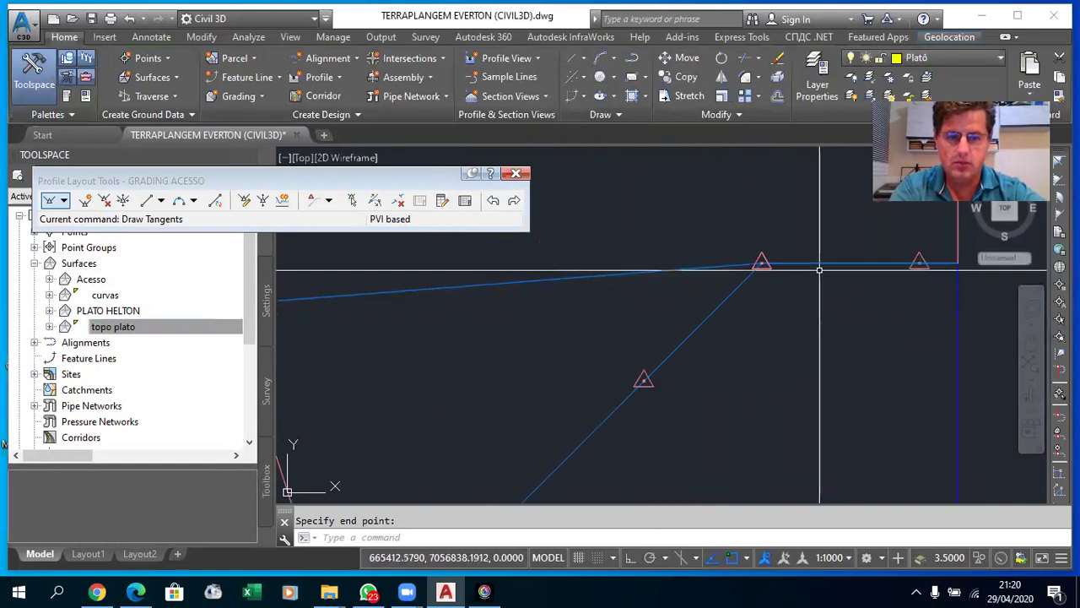
scroll(746, 274, "down", 2)
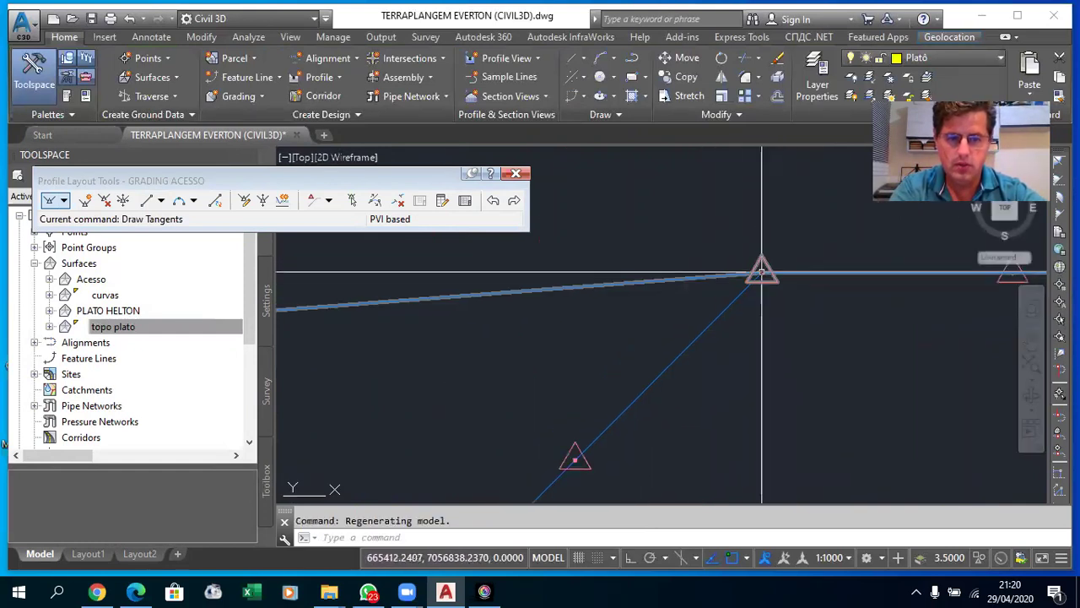
scroll(742, 278, "down", 1)
scroll(712, 285, "up", 2)
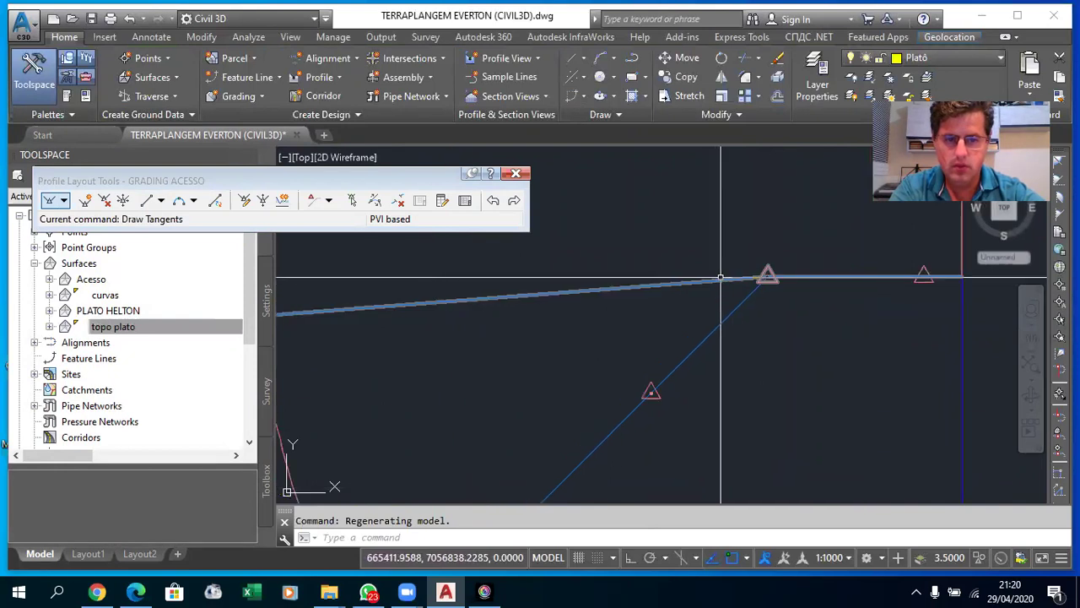
scroll(720, 276, "up", 1)
scroll(725, 279, "down", 1)
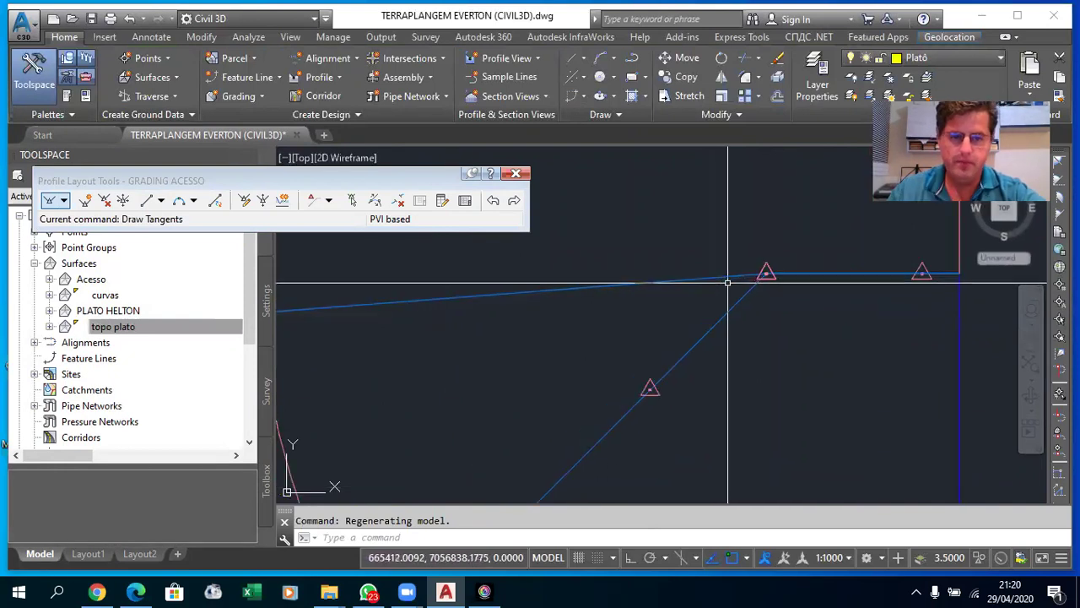
scroll(737, 277, "down", 1)
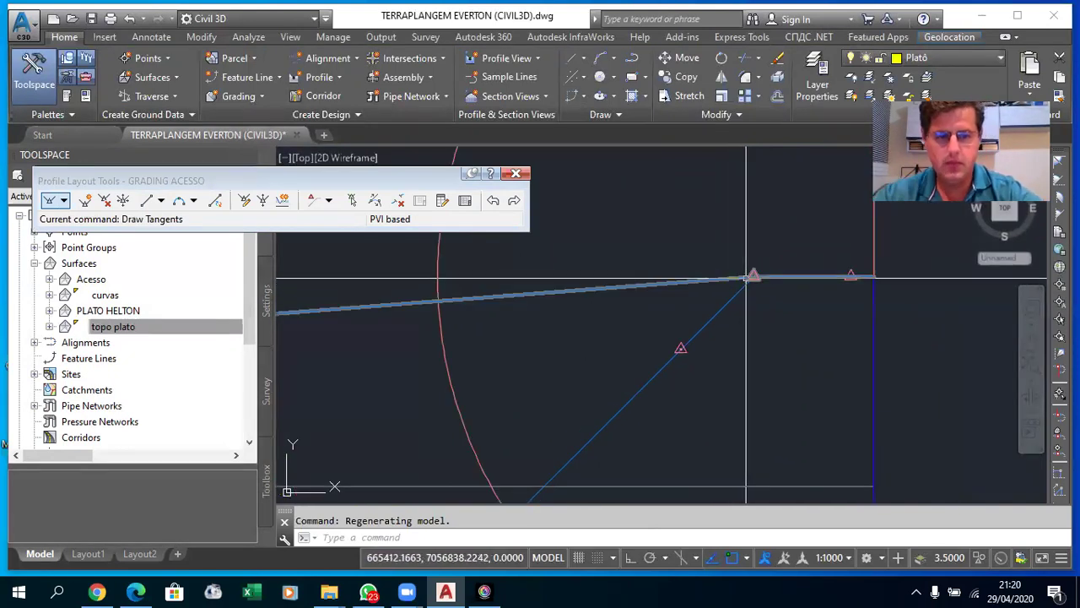
scroll(748, 285, "up", 2)
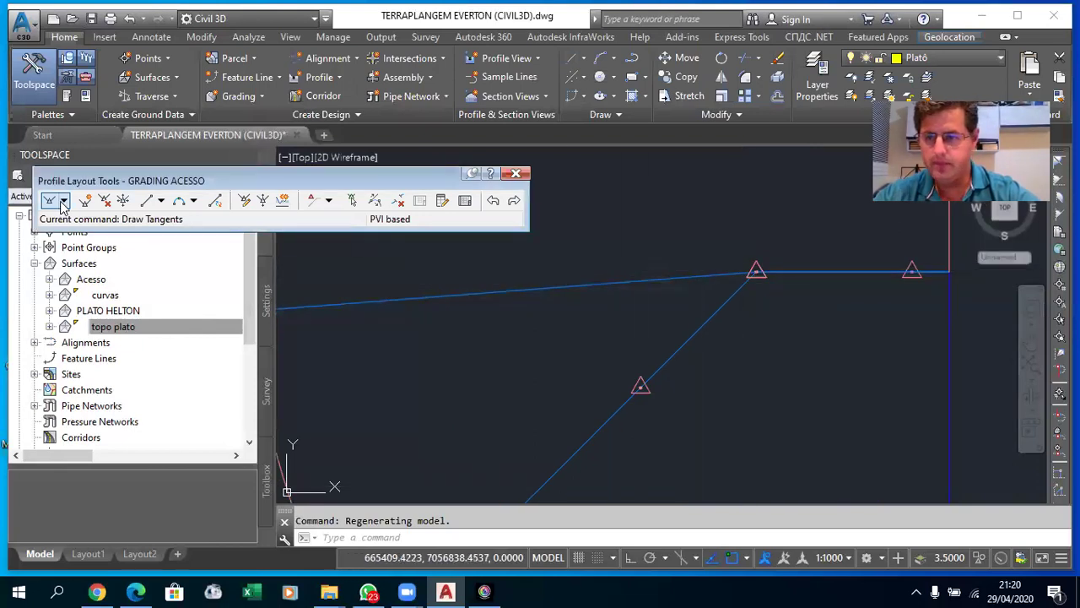
left_click(195, 201)
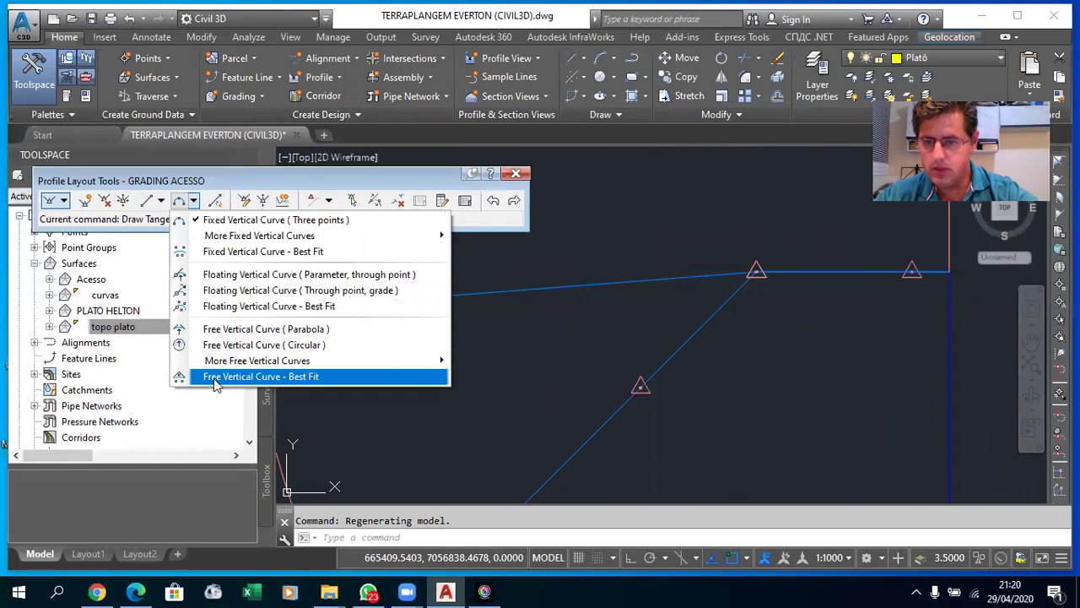
left_click(225, 329)
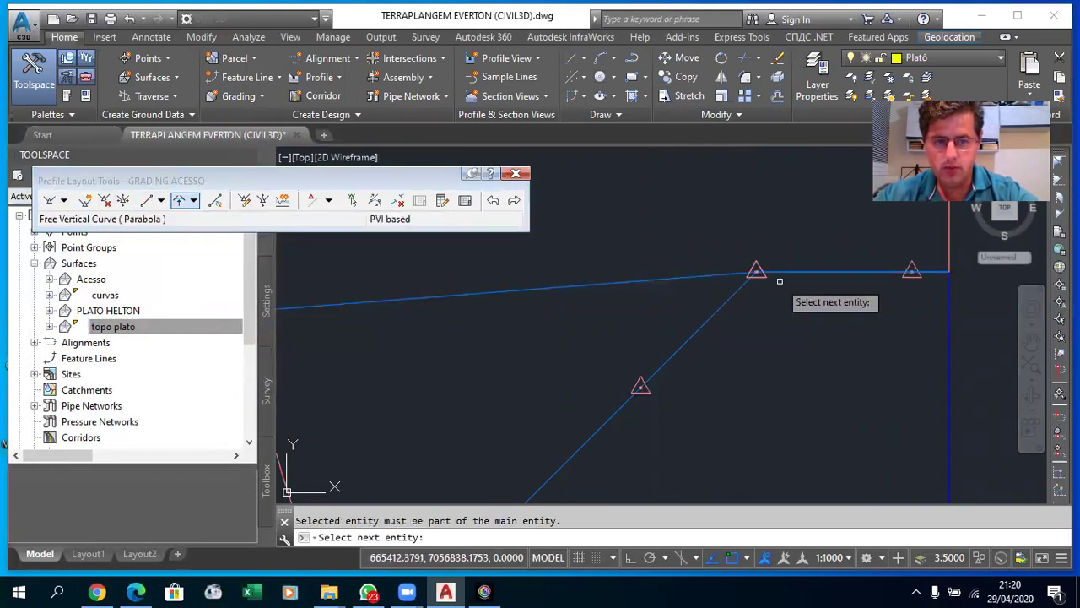
key("Escape")
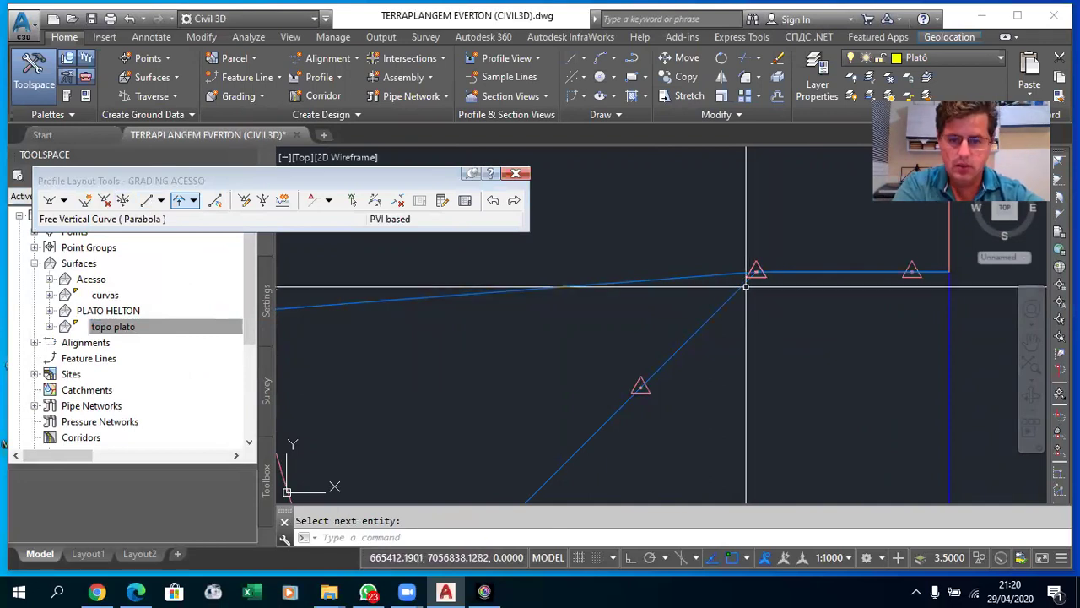
key("Return")
scroll(764, 272, "up", 3)
scroll(695, 268, "up", 2)
scroll(695, 270, "down", 3)
scroll(699, 270, "down", 2)
key("Escape")
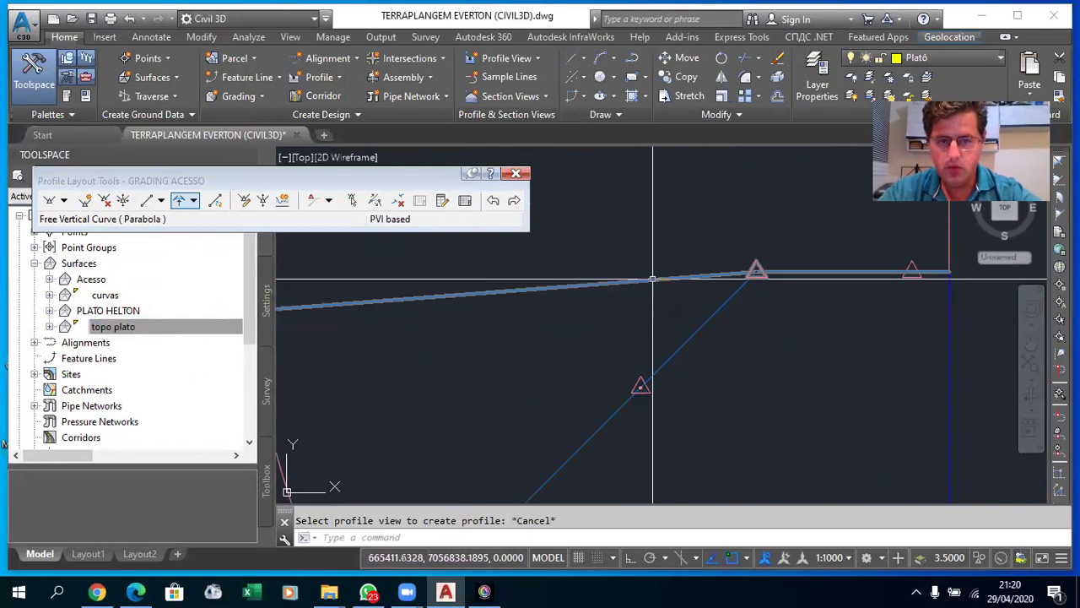
- Retry a free parabola on GRADING ACESSO's first tangent, then exit and reselect the profile view
left_click(659, 282)
scroll(755, 270, "up", 3)
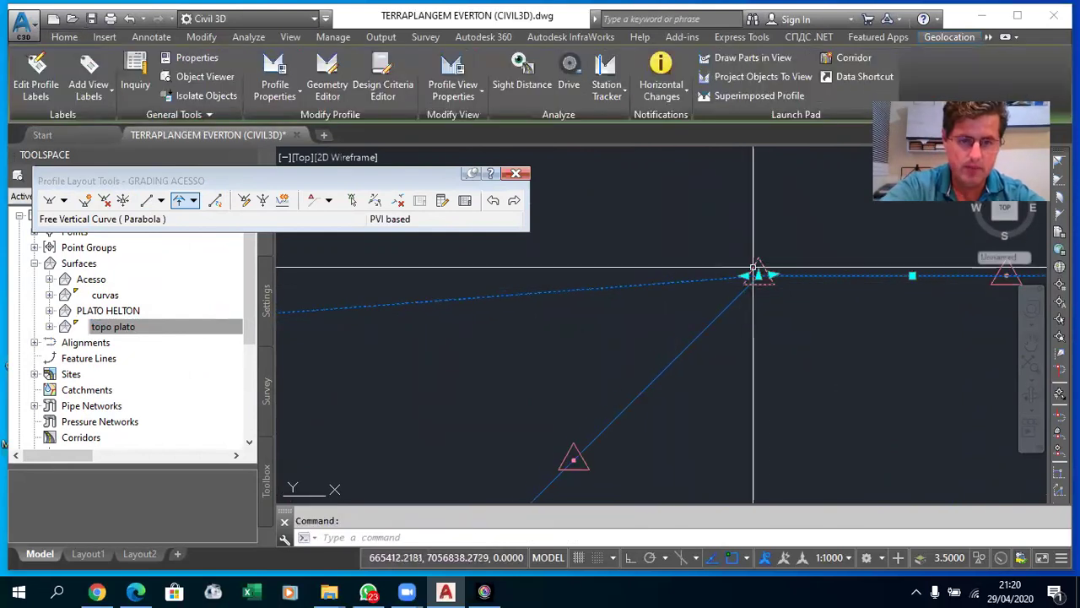
scroll(759, 264, "up", 3)
scroll(661, 306, "down", 6)
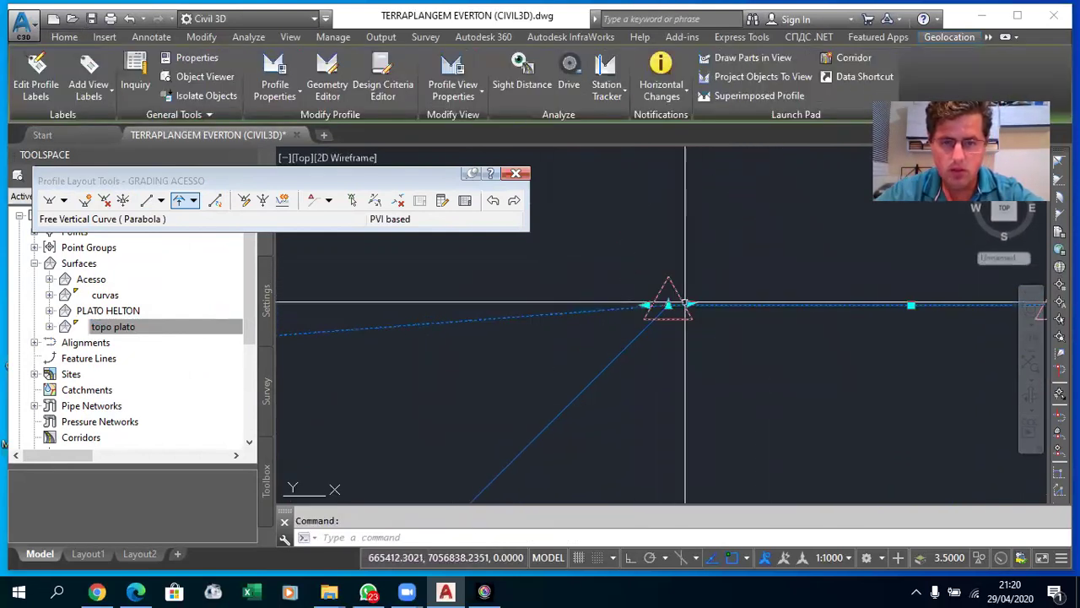
left_click(192, 200)
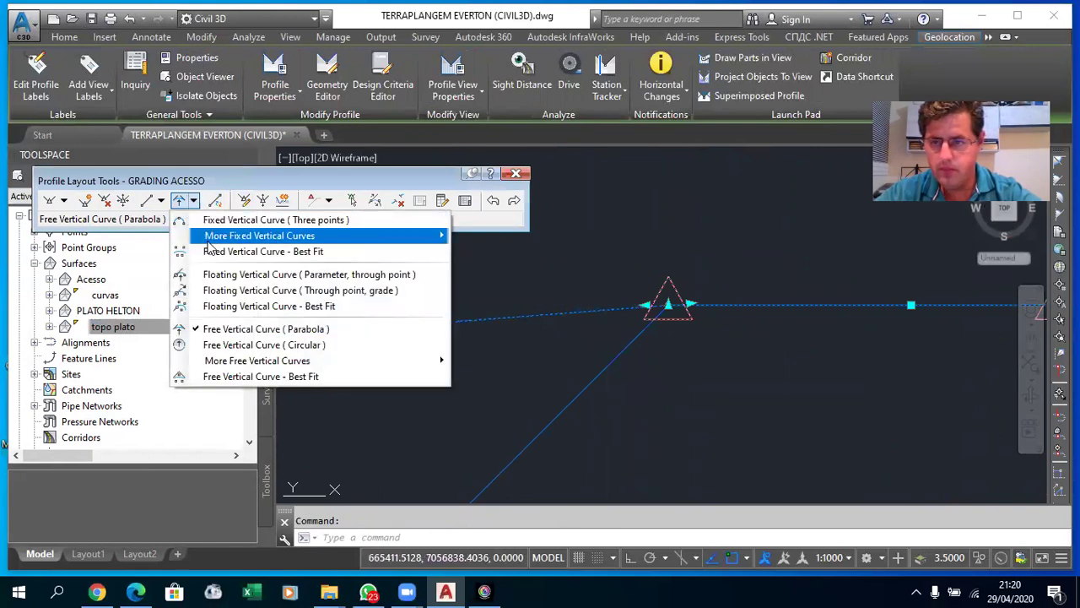
left_click(335, 326)
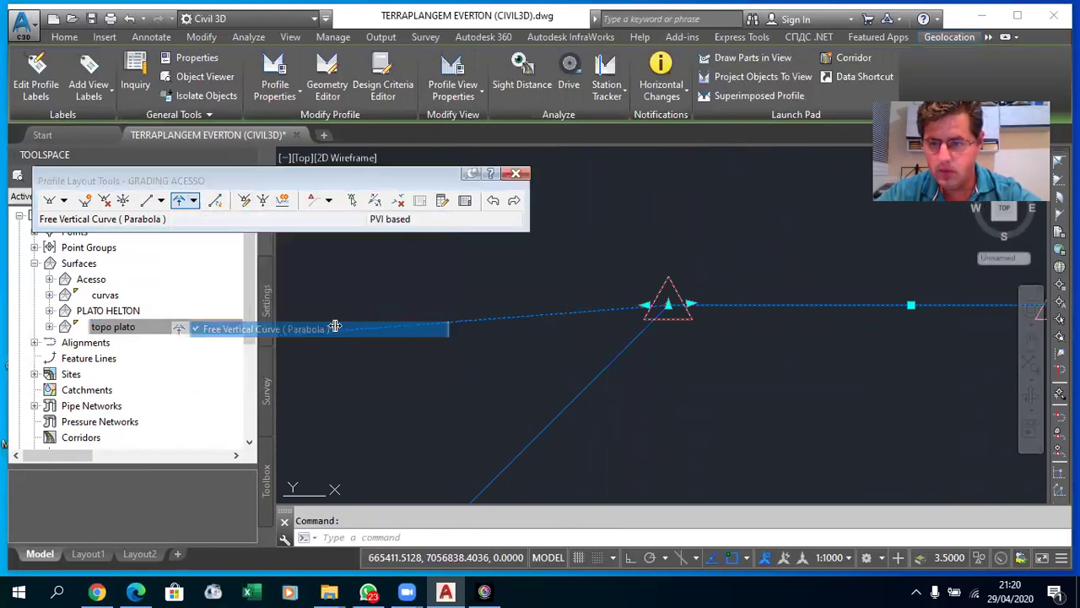
left_click(578, 313)
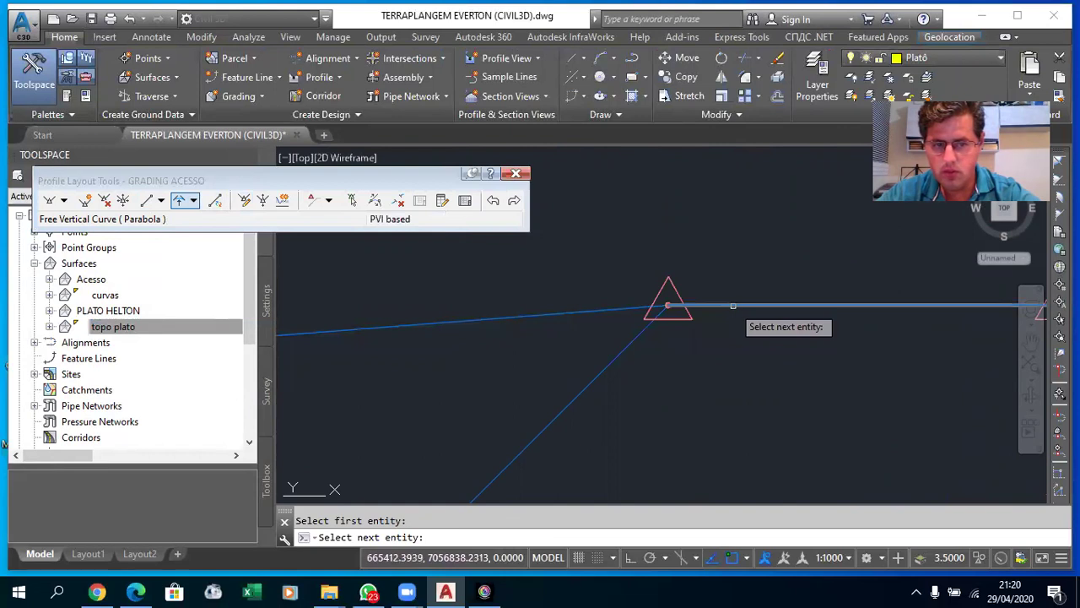
key("Escape")
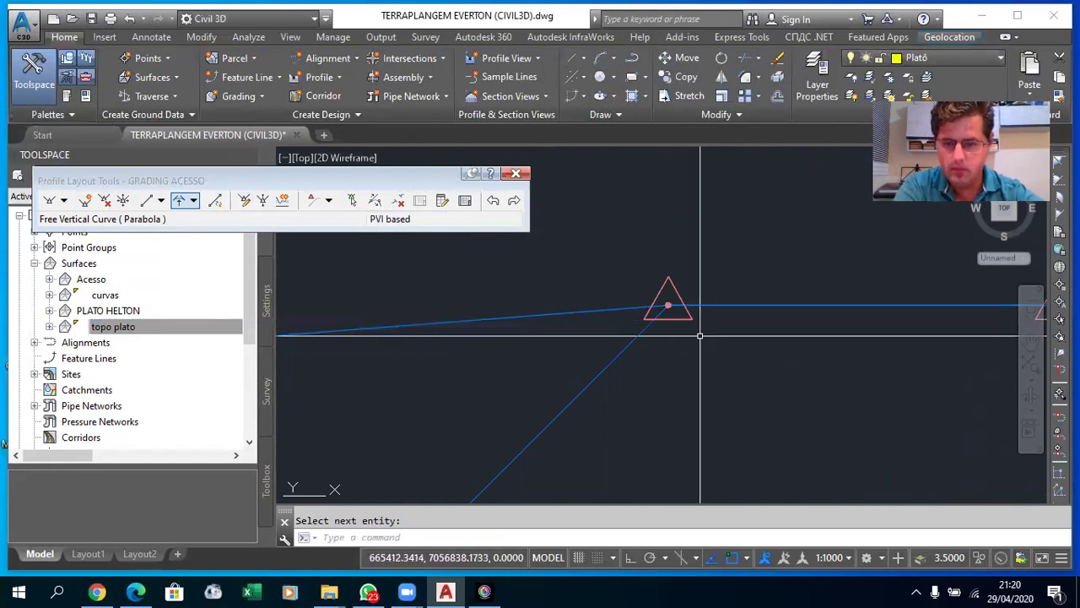
middle_click_drag(701, 239, 729, 192)
scroll(655, 274, "down", 2)
key("Escape")
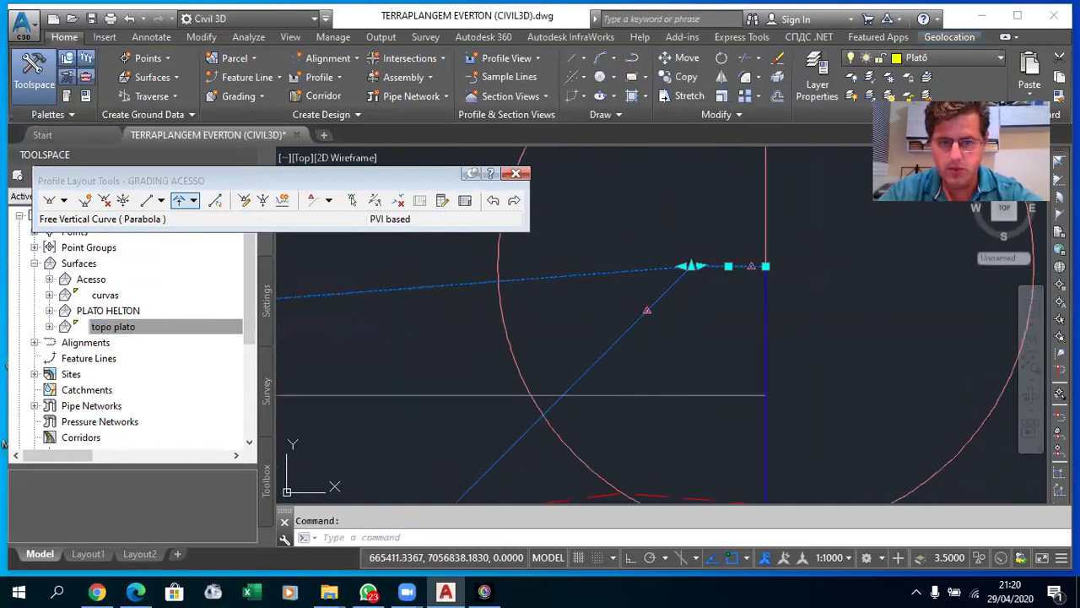
key("Escape")
key("Escape")
scroll(655, 274, "down", 3)
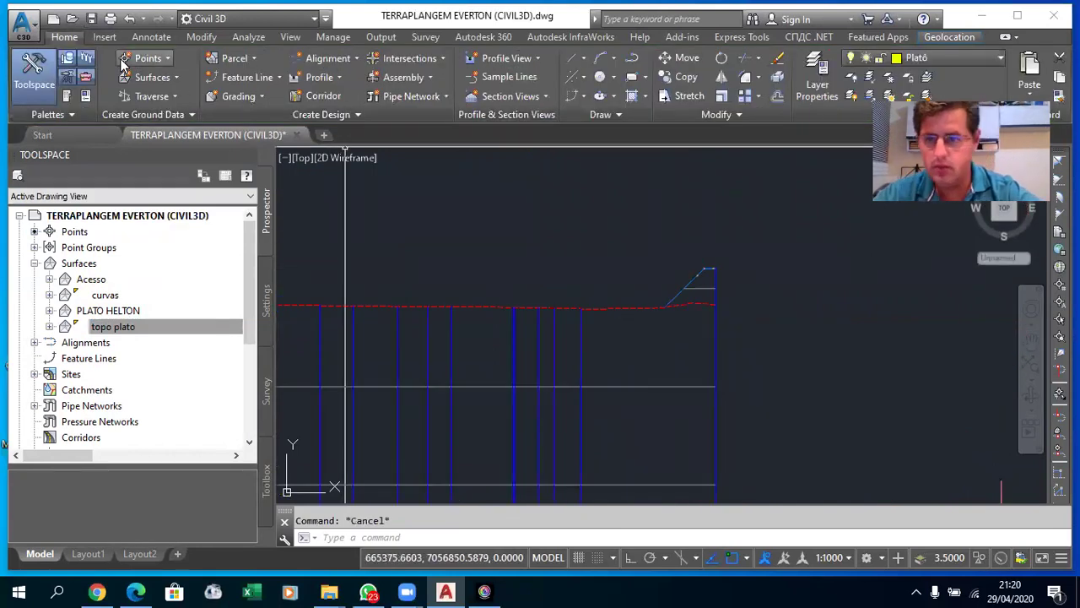
scroll(553, 255, "down", 2)
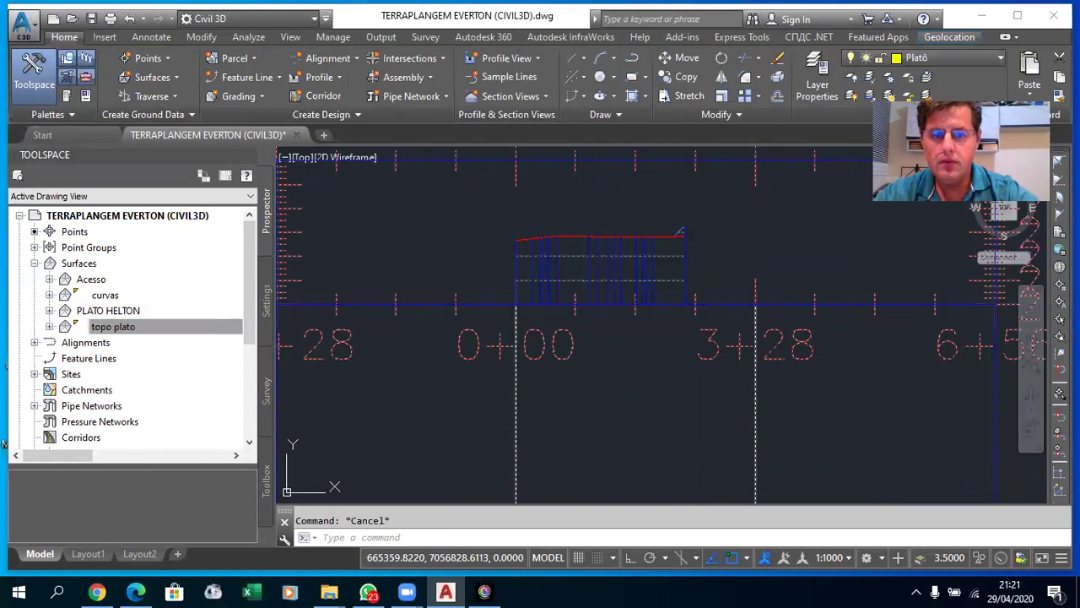
left_click(618, 278)
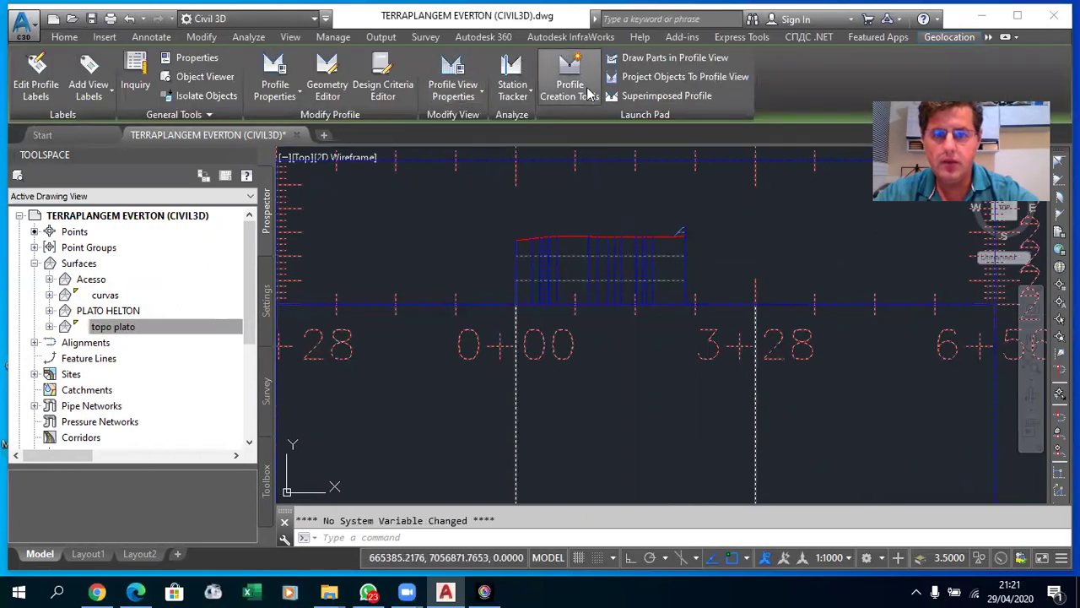
- Create the ACESSO GRADING design profile and switch its layout to Draw Tangents With Curves
left_click(588, 93)
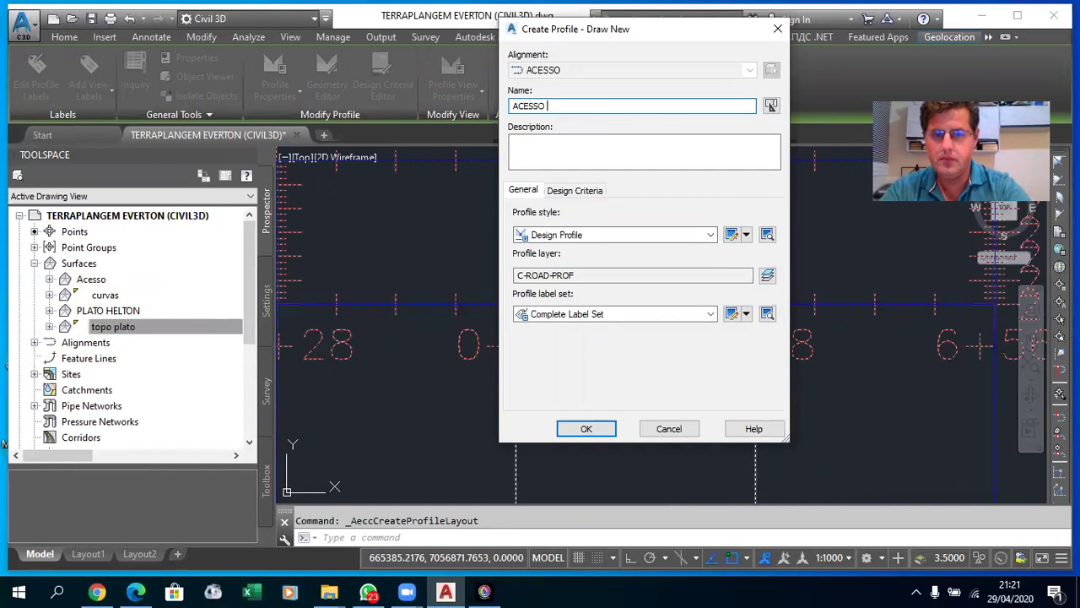
type("ACESSO GRADING")
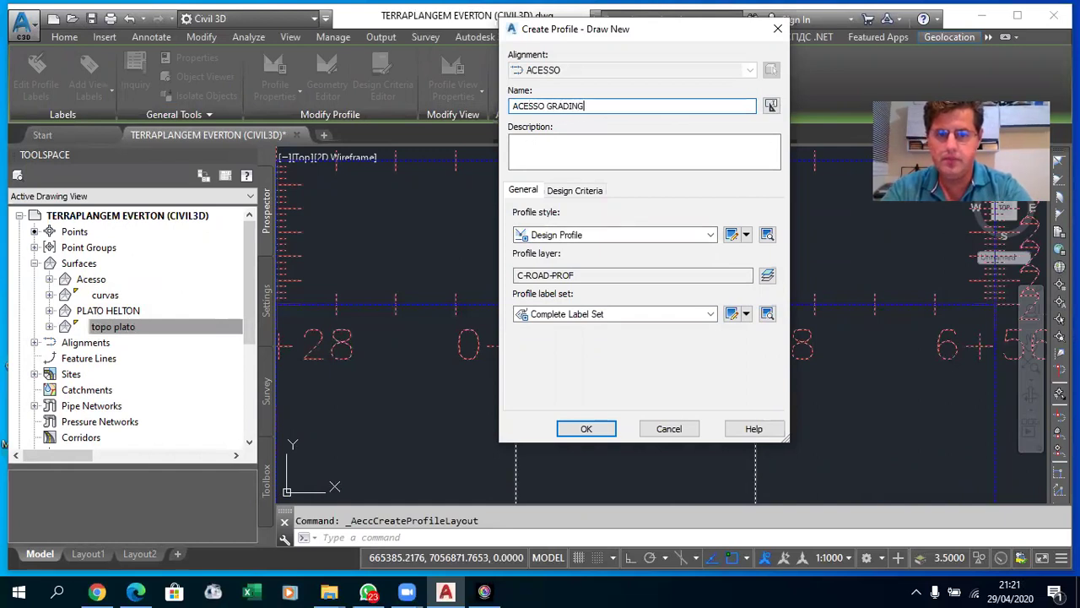
left_click(567, 432)
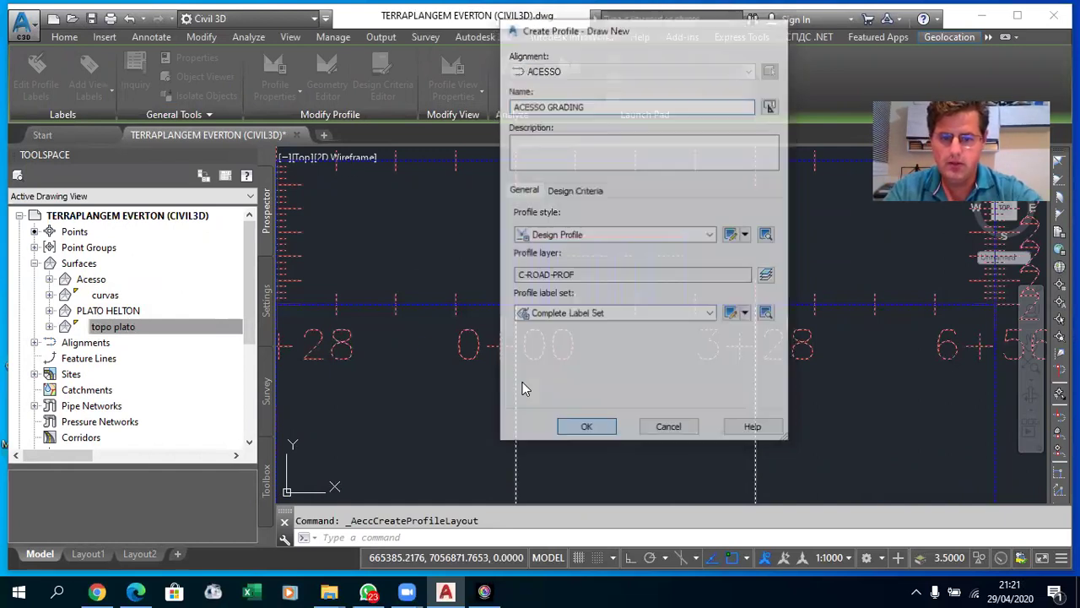
left_click(62, 203)
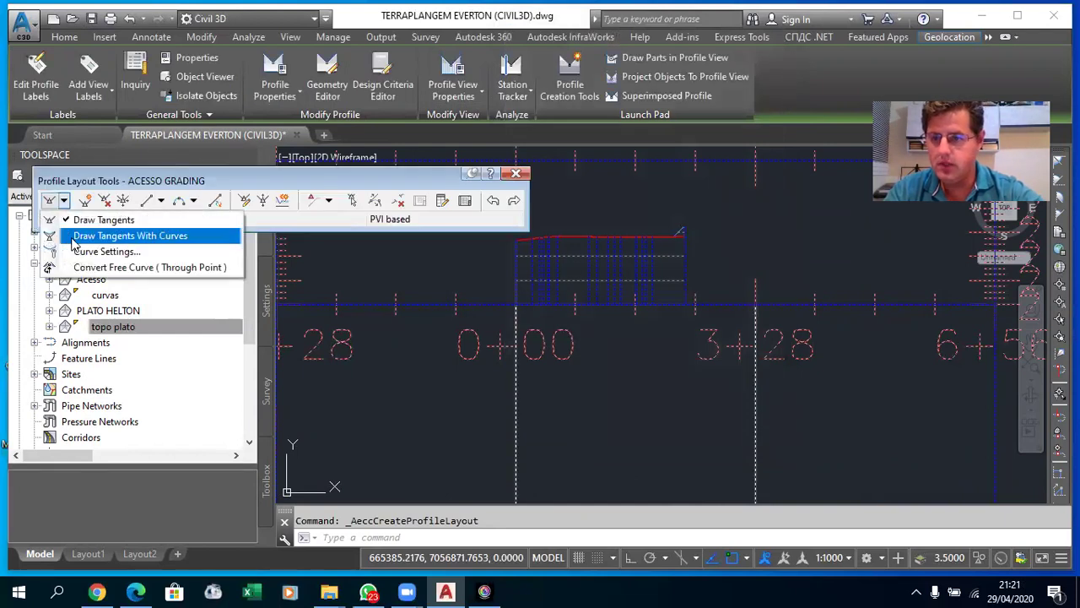
left_click(73, 239)
scroll(523, 291, "down", 3)
scroll(561, 285, "up", 3)
scroll(567, 284, "up", 2)
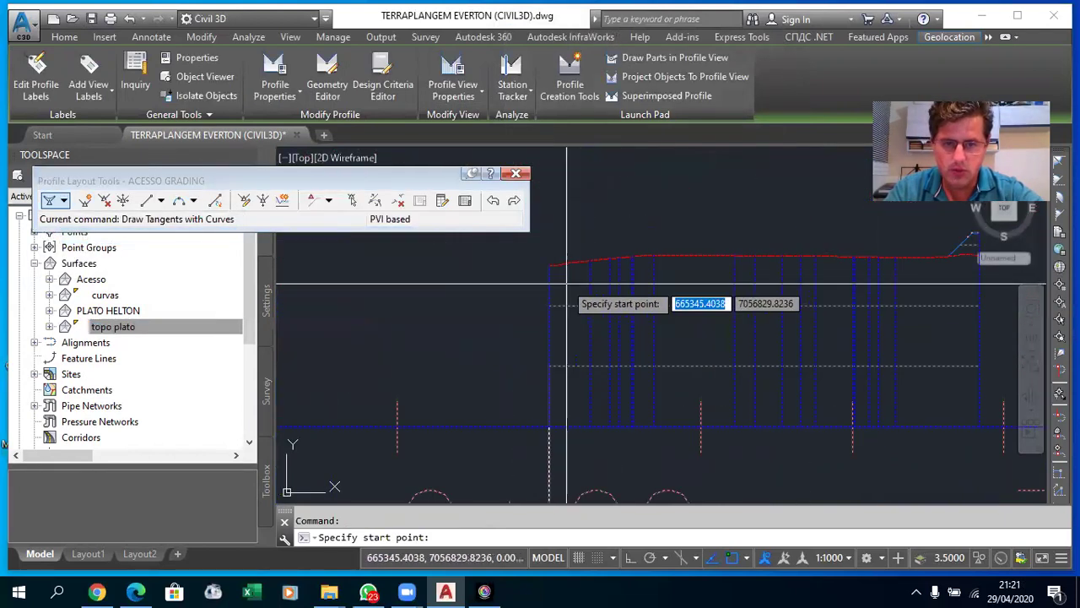
- Draw the ACESSO GRADING tangents from the start point to the end point
scroll(507, 287, "up", 3)
left_click(468, 287)
scroll(468, 287, "down", 3)
scroll(721, 285, "up", 2)
scroll(813, 298, "up", 2)
left_click(819, 299)
scroll(893, 303, "up", 4)
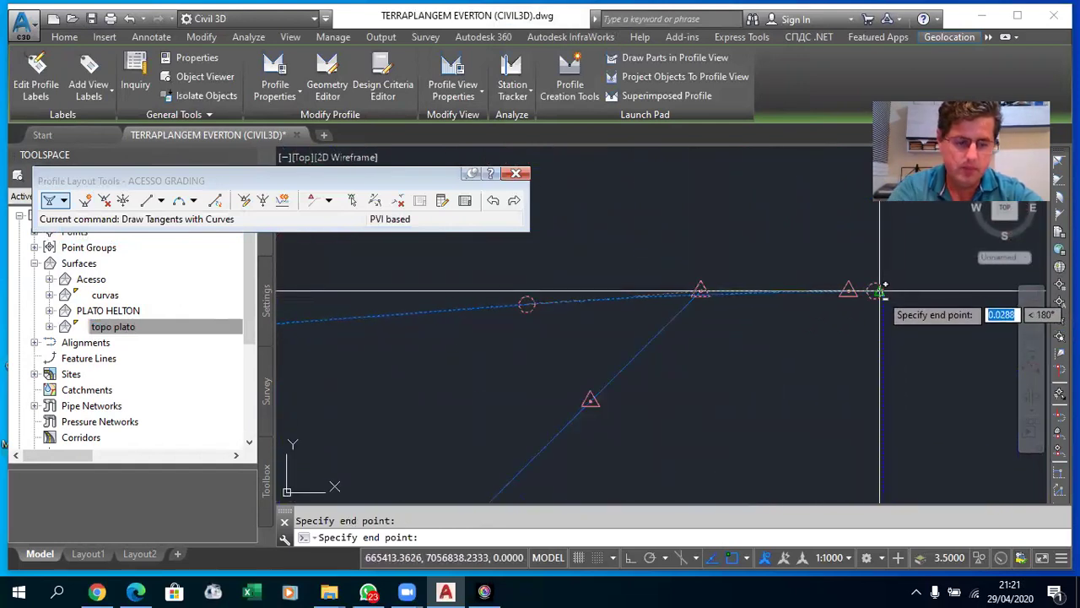
key("Return")
scroll(759, 289, "up", 4)
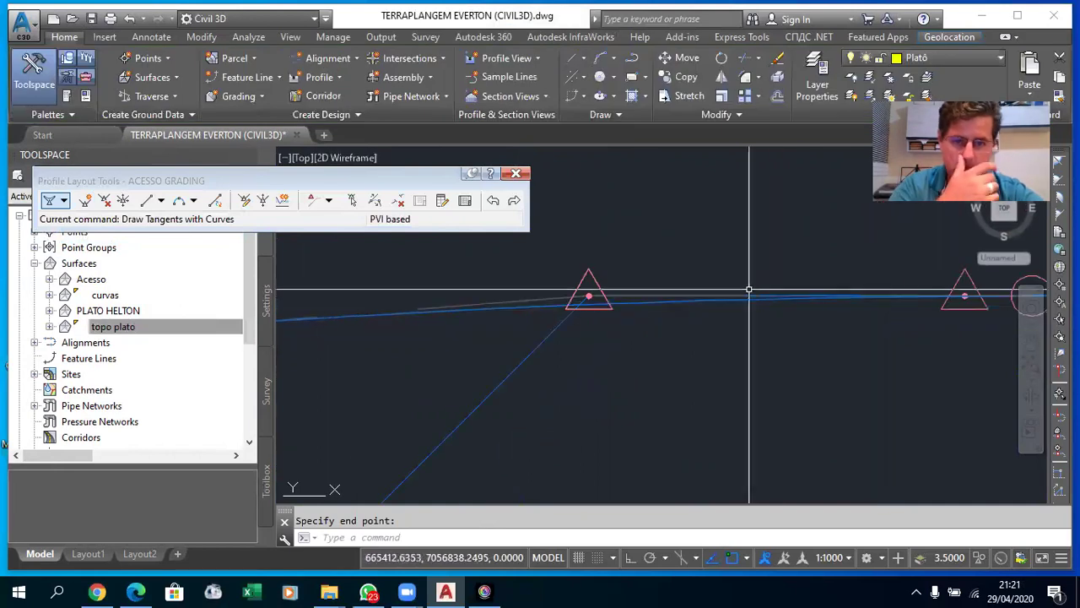
- Select the new profile to show its PVI grips, cancelling a first PVI stretch
left_click(647, 300)
scroll(646, 301, "down", 2)
scroll(642, 302, "up", 3)
scroll(635, 306, "up", 2)
key("Escape")
scroll(634, 311, "down", 3)
scroll(604, 306, "down", 2)
scroll(709, 304, "down", 2)
left_click(715, 302)
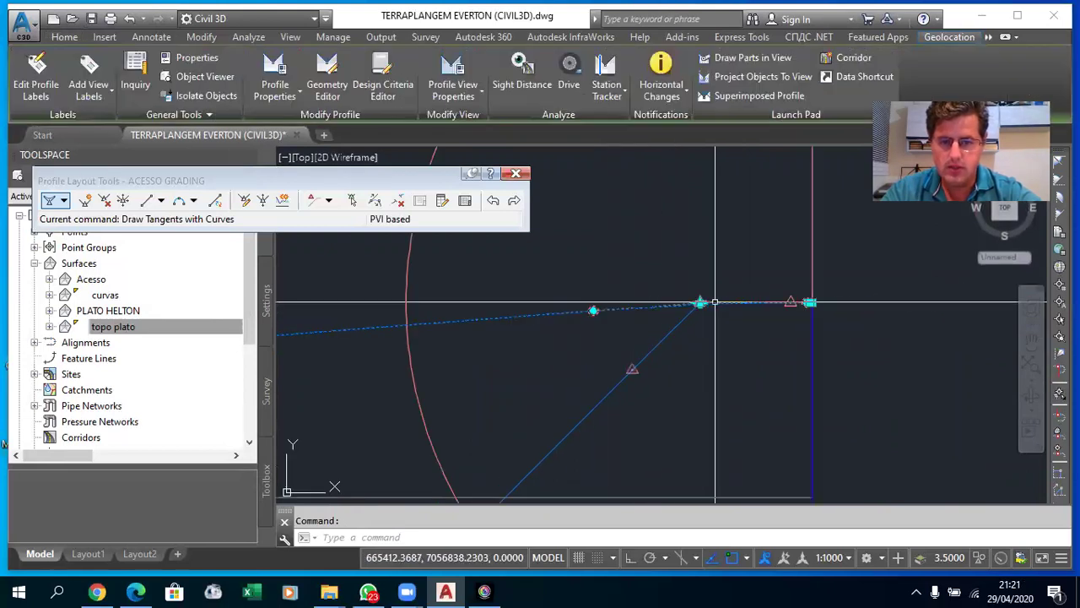
scroll(602, 314, "up", 2)
left_click(584, 308)
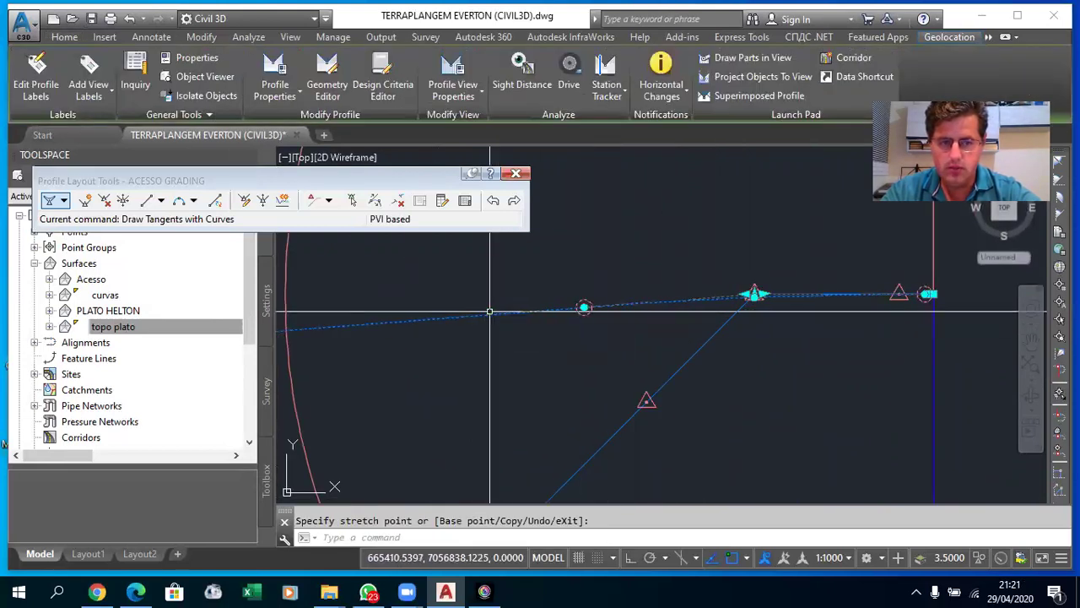
key("Escape")
key("Escape")
scroll(751, 297, "up", 3)
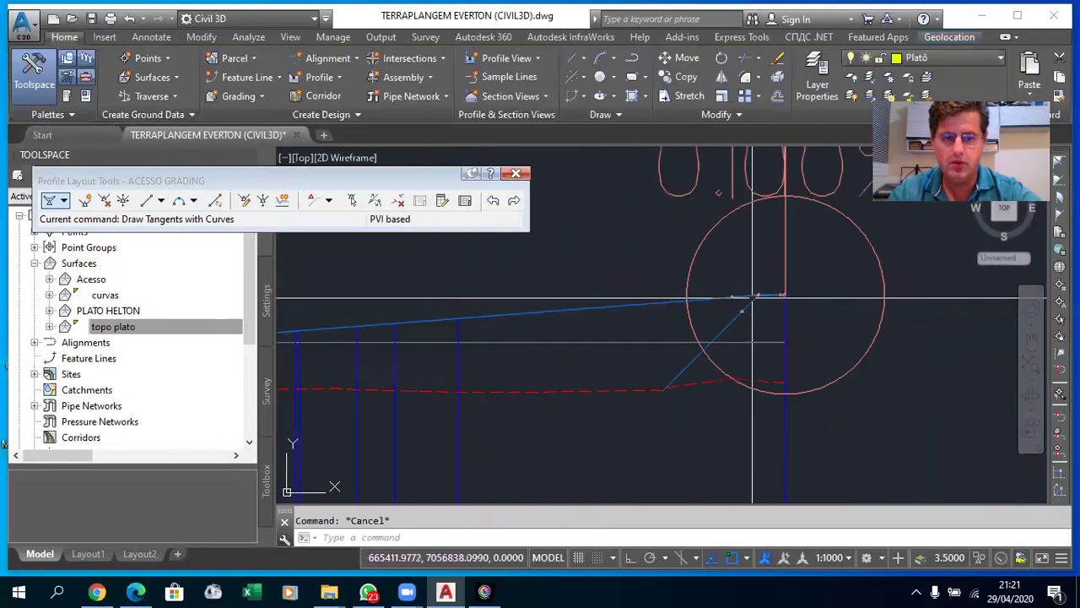
scroll(742, 295, "down", 3)
scroll(748, 296, "down", 2)
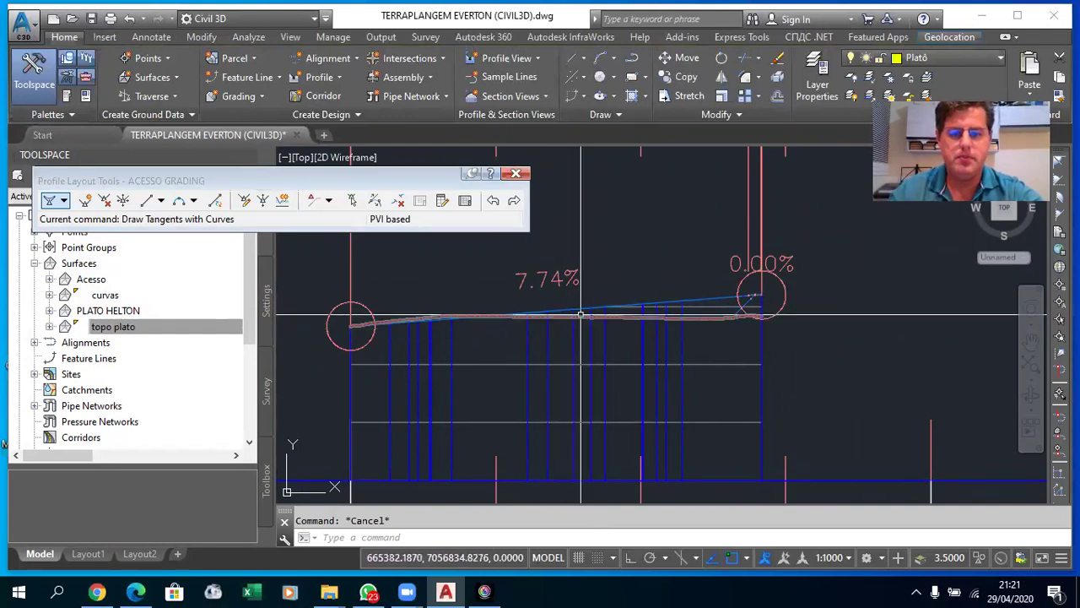
scroll(607, 304, "up", 3)
- Stretch a PVI so the first grade becomes 7.74%, then clear the selection
left_click(498, 295)
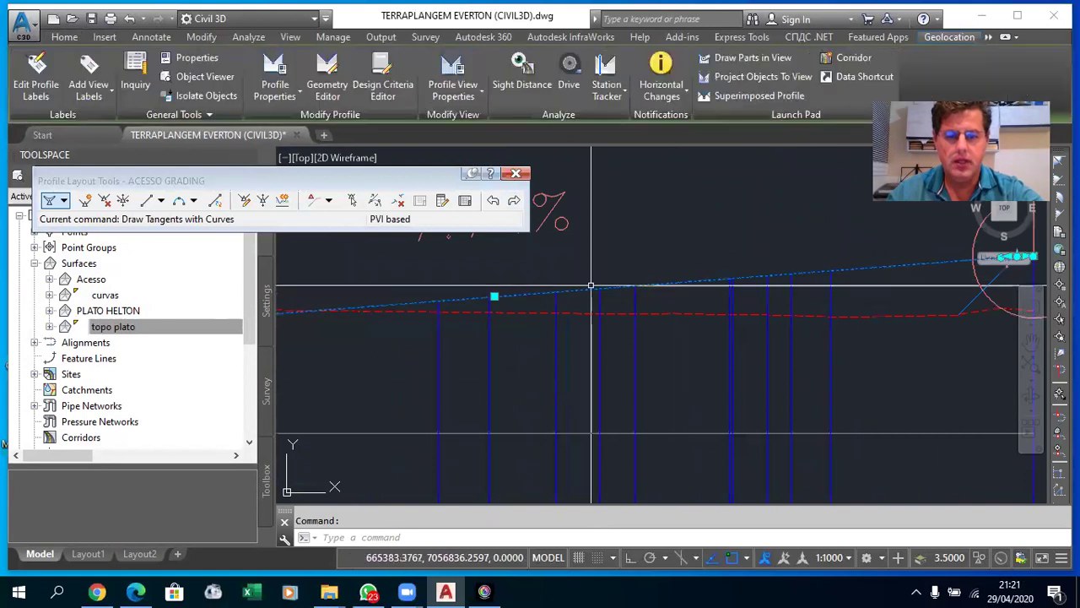
scroll(501, 296, "down", 2)
scroll(501, 296, "down", 3)
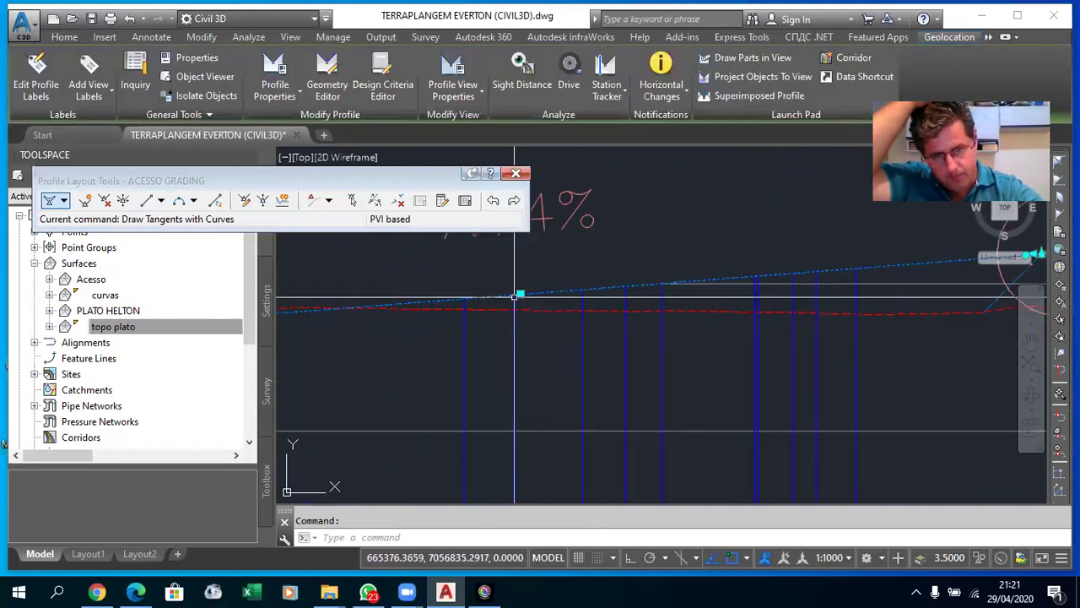
scroll(518, 294, "up", 1)
scroll(526, 294, "up", 4)
left_click(532, 289)
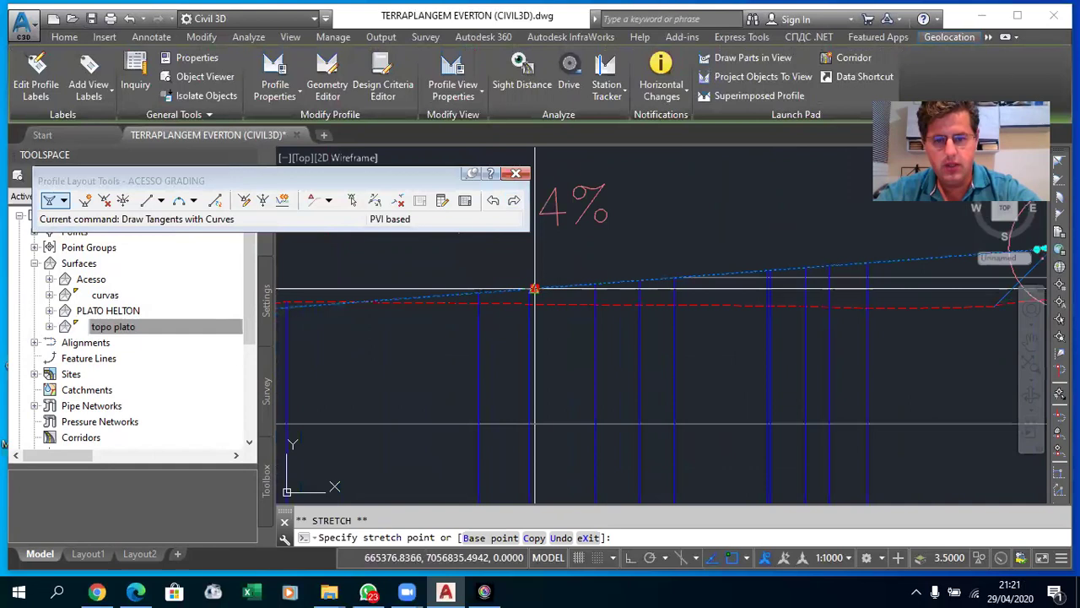
scroll(526, 300, "up", 2)
left_click(526, 300)
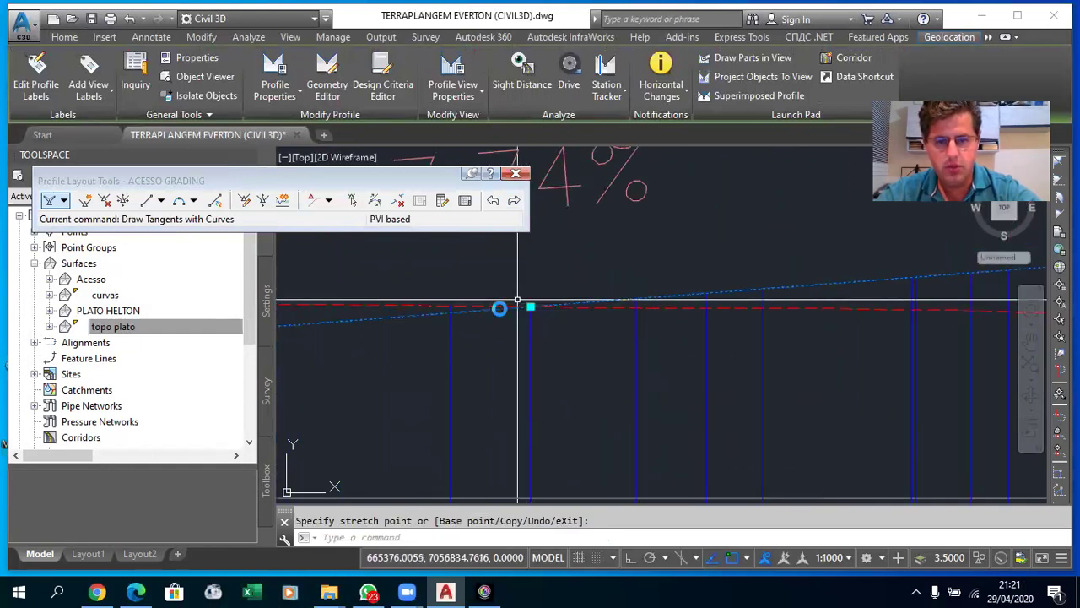
scroll(511, 307, "down", 3)
scroll(715, 291, "up", 3)
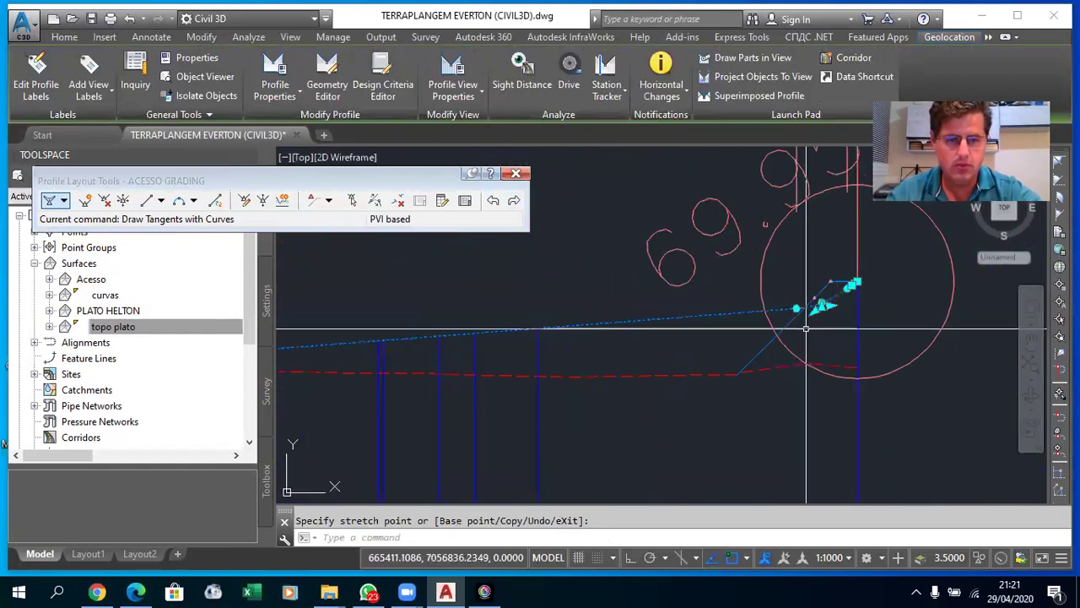
key("Escape")
key("Escape")
- Close the profile layout tools to finish editing ACESSO GRADING
scroll(793, 329, "down", 5)
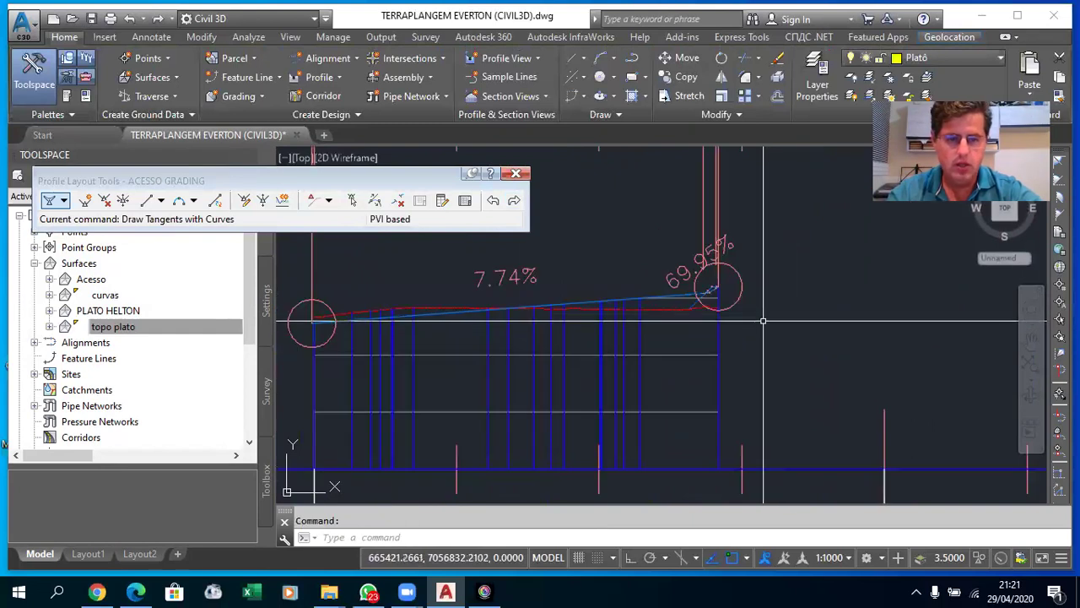
scroll(763, 321, "up", 4)
scroll(763, 321, "up", 2)
scroll(763, 316, "down", 7)
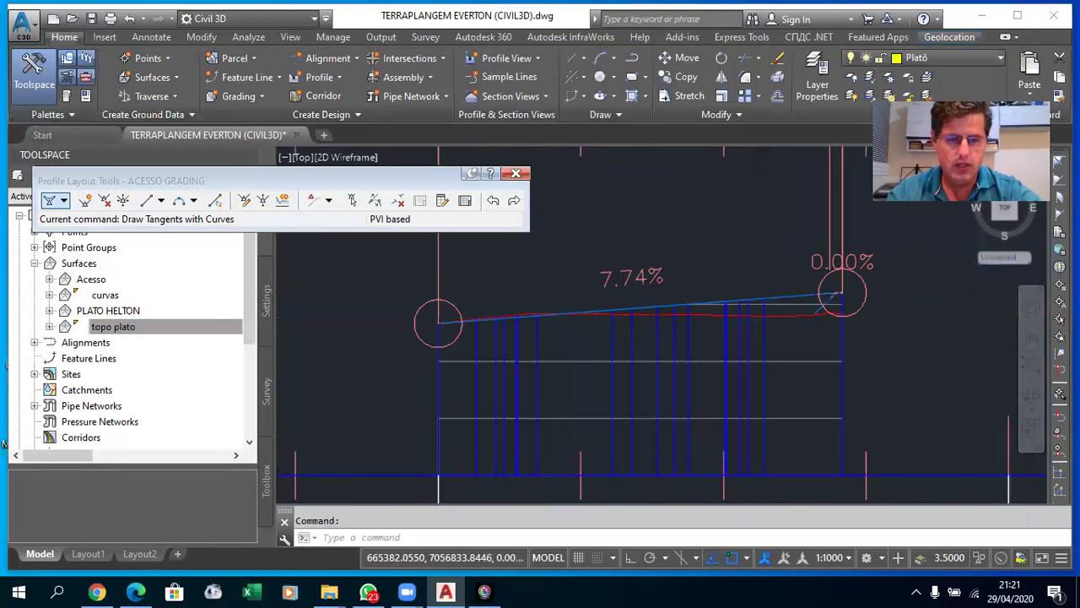
scroll(762, 309, "up", 2)
scroll(762, 310, "up", 1)
scroll(763, 304, "up", 2)
scroll(770, 291, "down", 2)
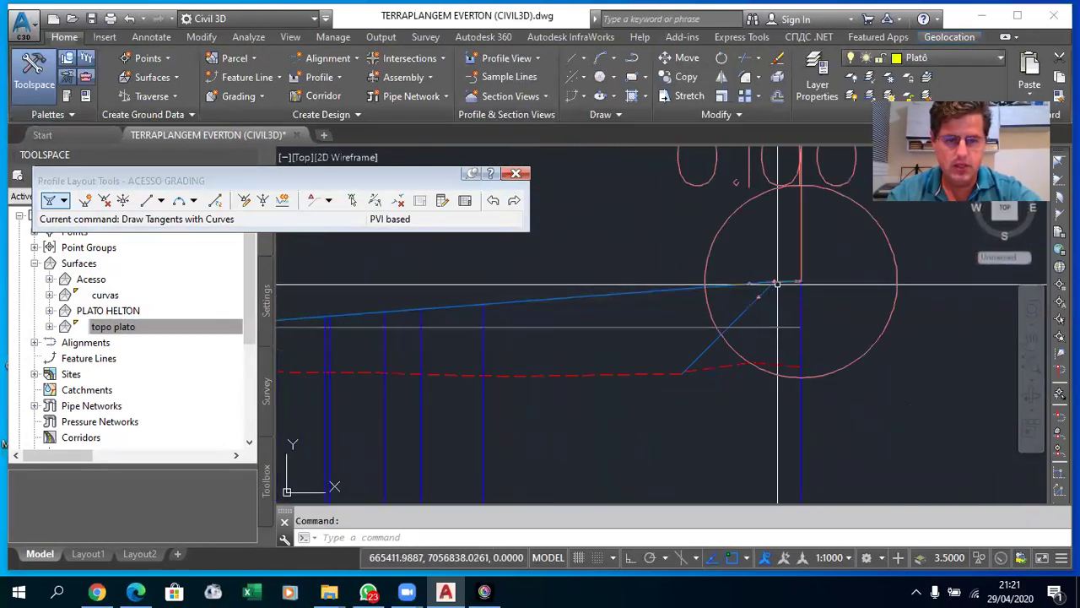
scroll(774, 283, "down", 1)
scroll(772, 285, "down", 1)
scroll(770, 285, "down", 3)
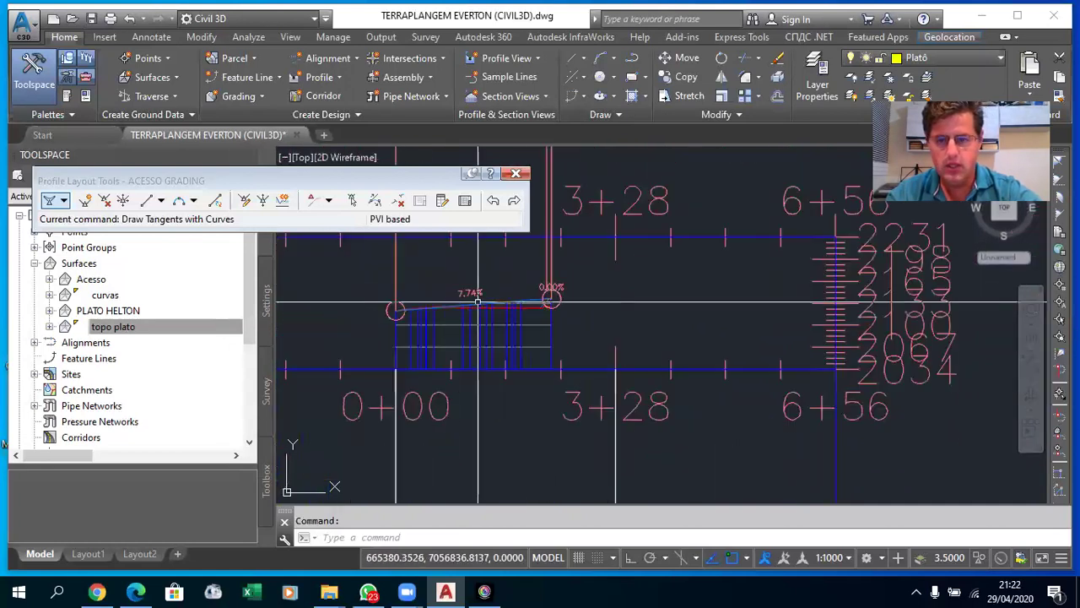
scroll(768, 285, "up", 3)
left_click(515, 173)
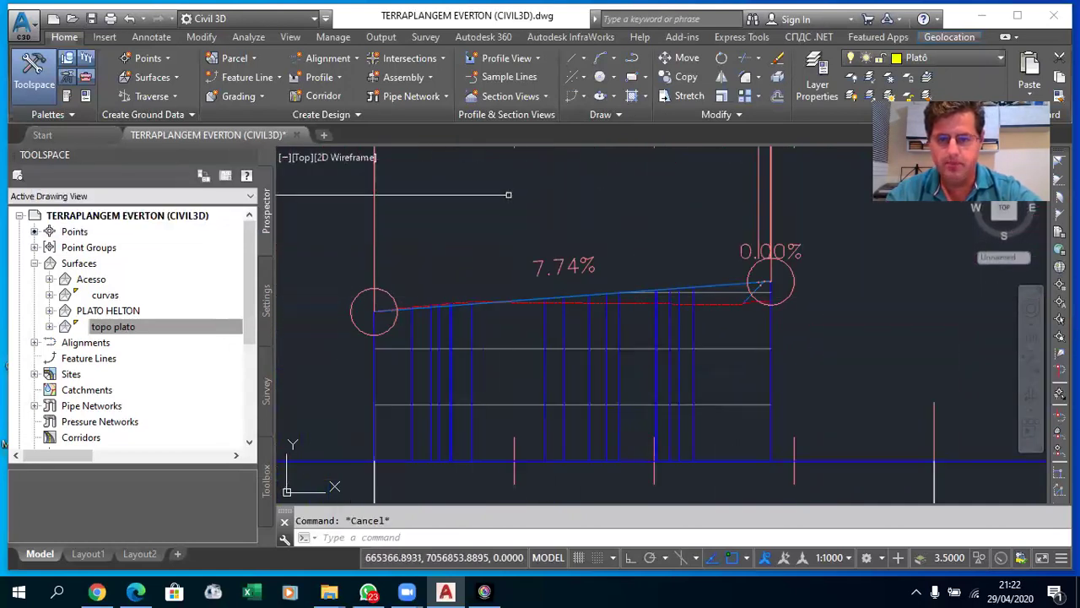
scroll(531, 238, "down", 3)
scroll(582, 278, "down", 2)
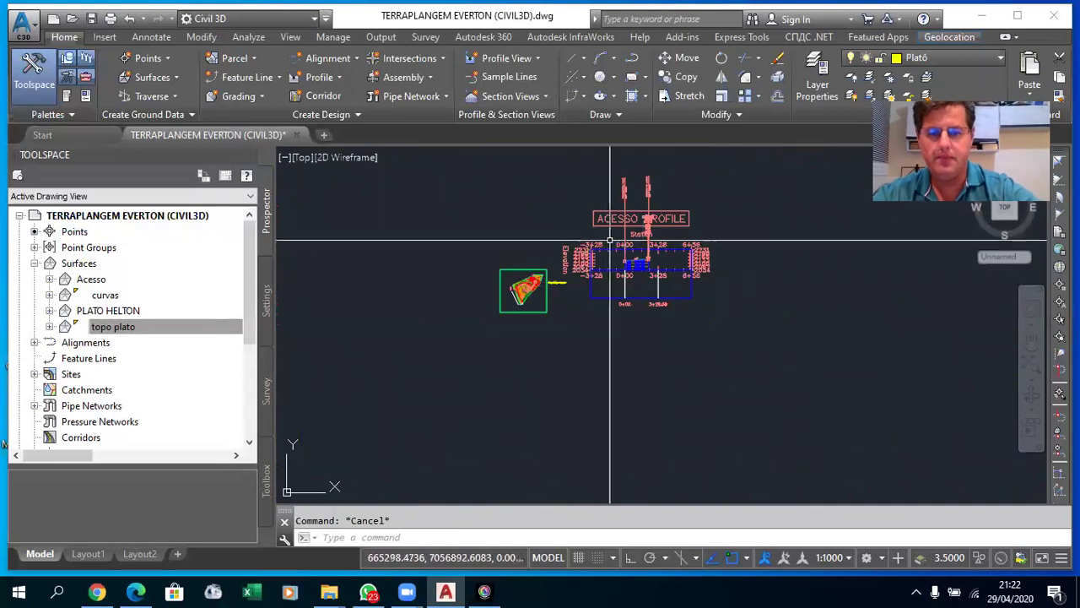
- Window-select the ACESSO profile view and move it further to the right
left_click(759, 348)
left_click(639, 229)
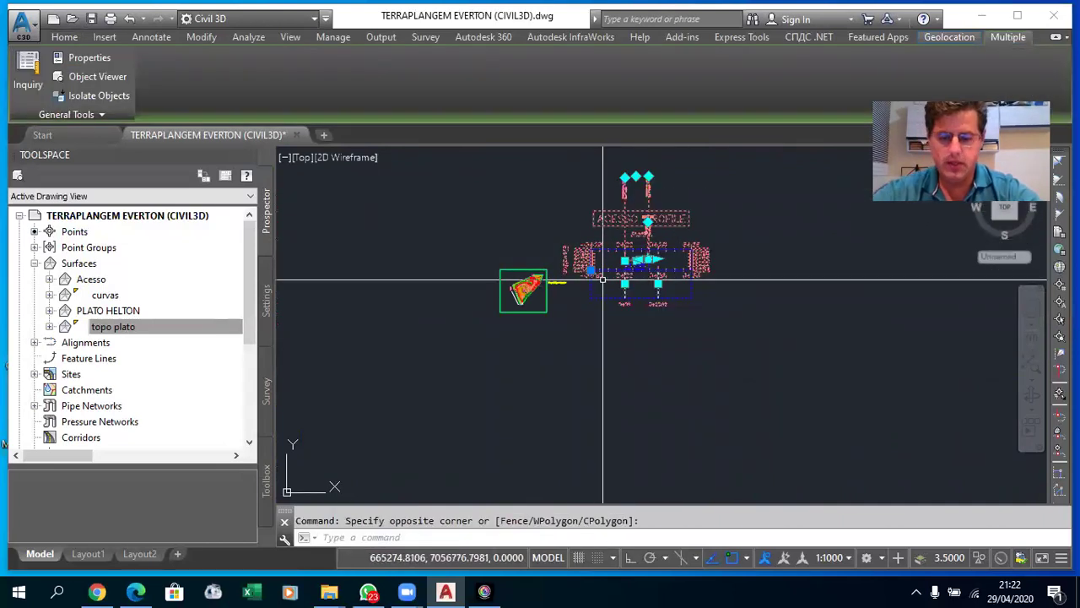
type("m")
key("Return")
left_click(584, 346)
left_click(744, 348)
key("Escape")
scroll(582, 283, "up", 2)
scroll(523, 304, "up", 5)
scroll(506, 308, "down", 4)
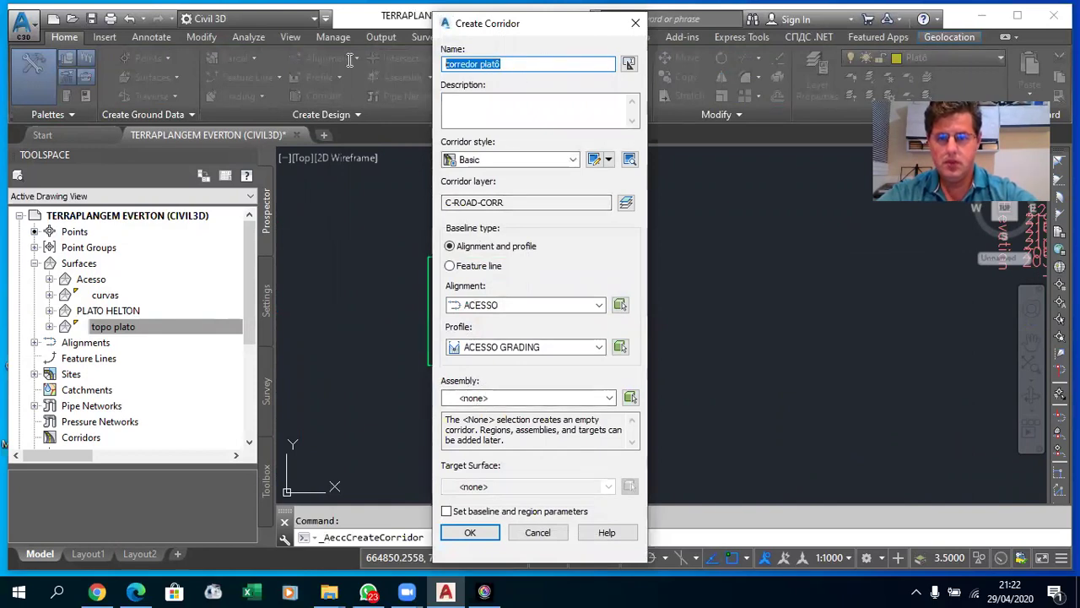
- Name the corridor 'CORREDOR ACESSO HELTON' on alignment ACESSO with profile ACESSO GRADING
type("CORREDOR ACESSO HELT")
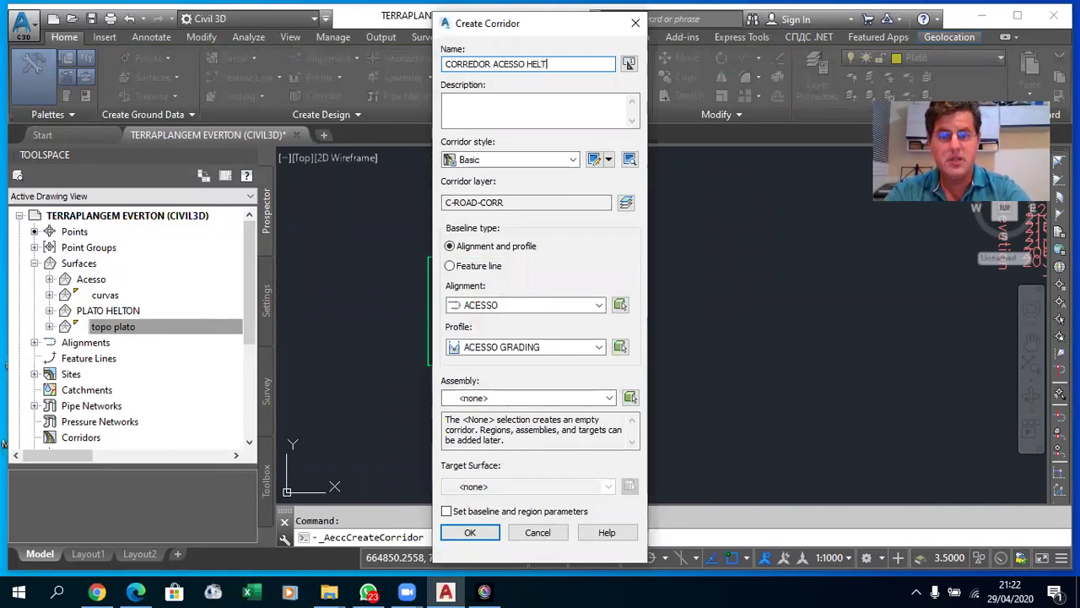
left_click(523, 305)
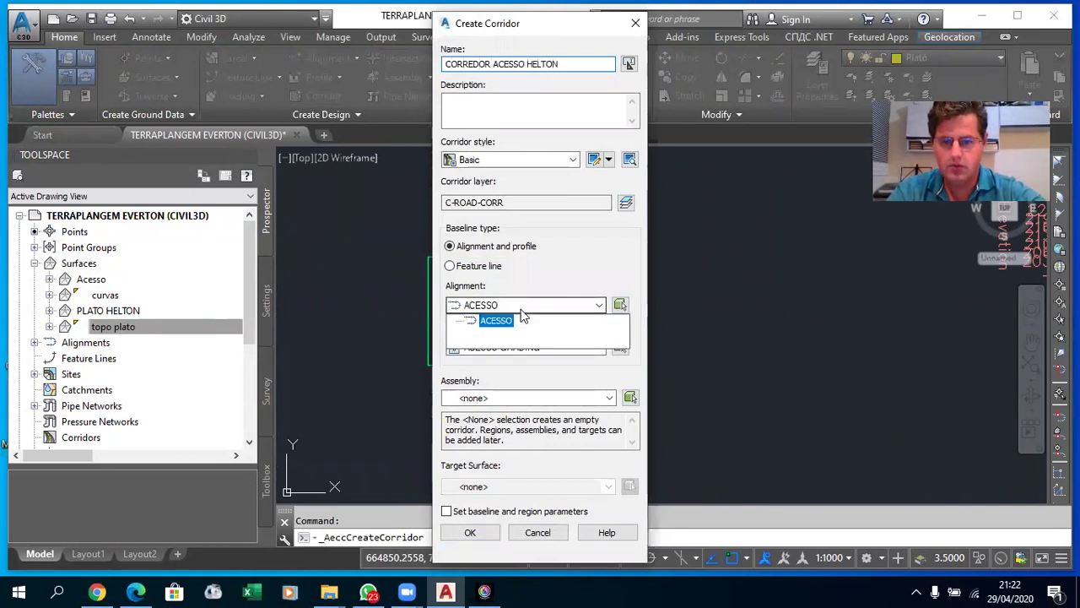
left_click(511, 320)
left_click(519, 355)
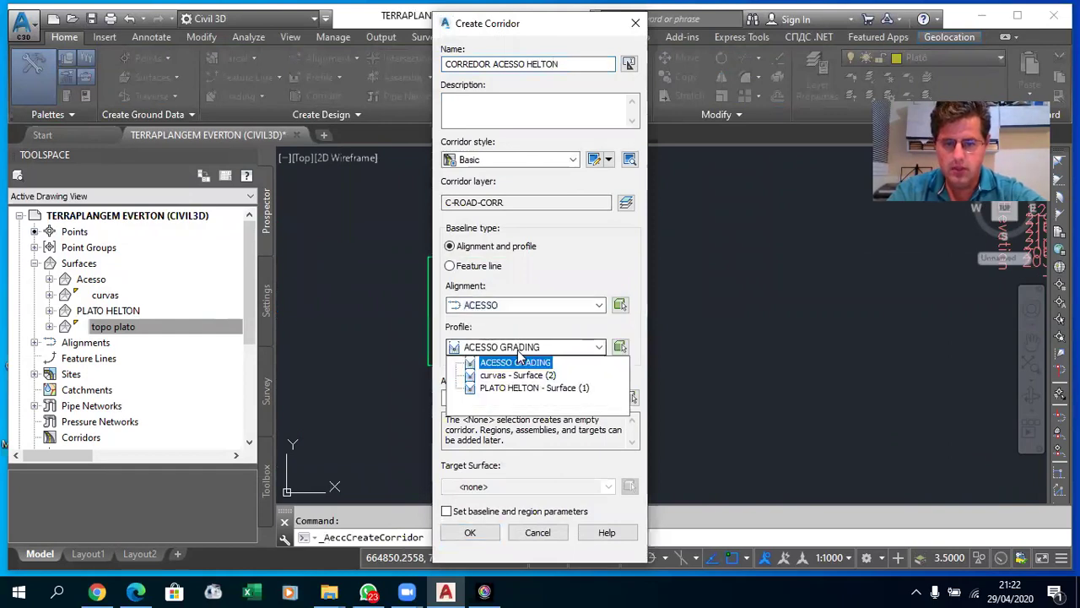
left_click(518, 353)
- Pick the profile from the drawing's 7.74% grade line and leave the assembly as <none>
left_click(620, 347)
scroll(540, 291, "up", 3)
scroll(590, 295, "up", 2)
scroll(611, 272, "down", 5)
scroll(787, 241, "up", 3)
scroll(811, 302, "up", 3)
scroll(811, 294, "up", 2)
left_click(818, 282)
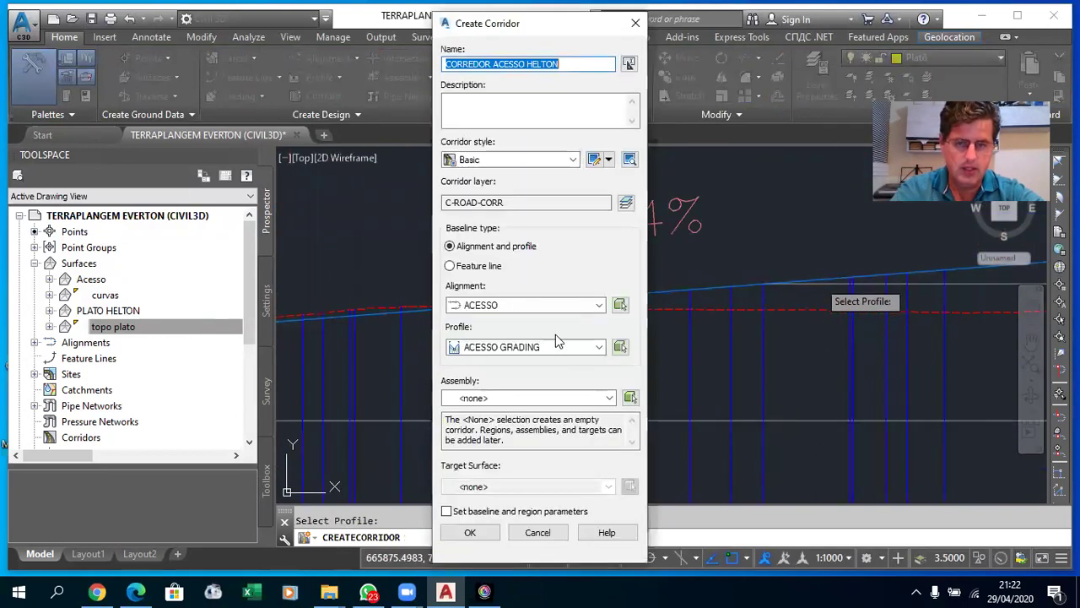
left_click(510, 399)
left_click(507, 411)
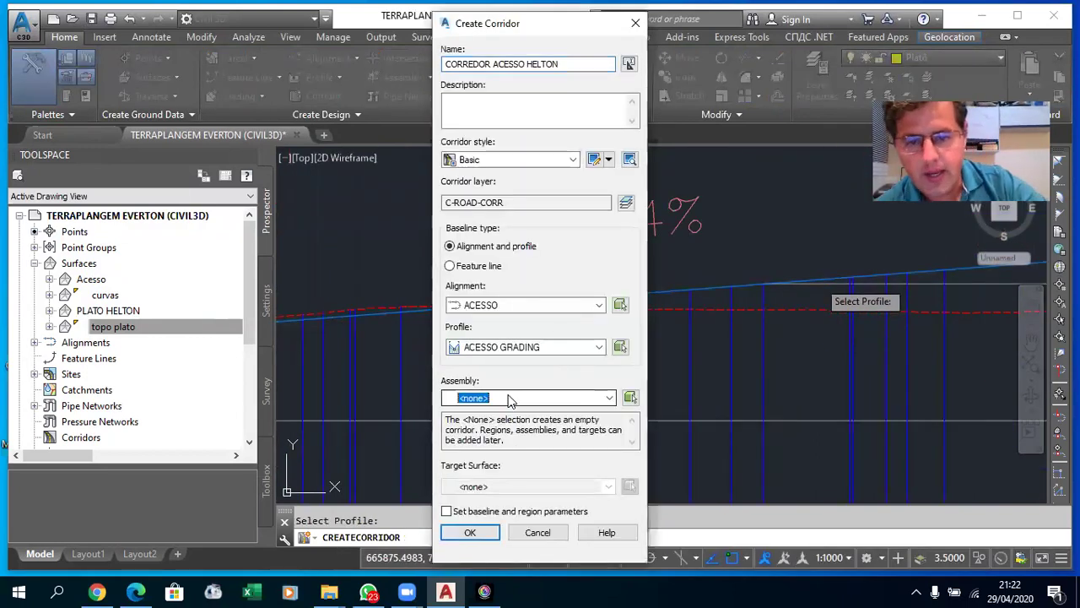
- Cancel the corridor and create assembly 'ACESSO HELTON' with its baseline right of the surface
left_click(637, 25)
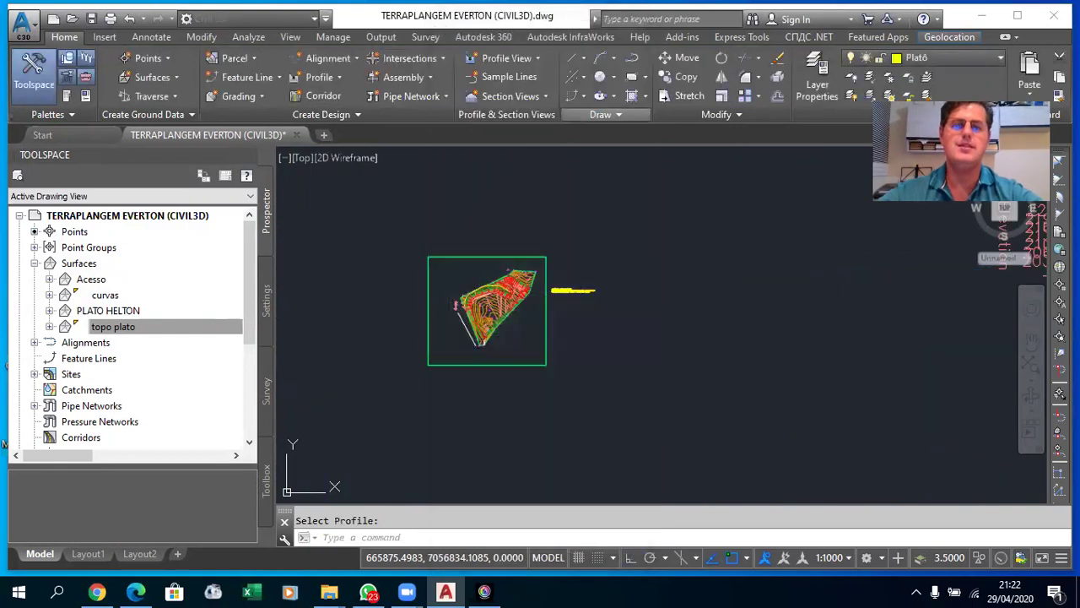
scroll(417, 216, "up", 2)
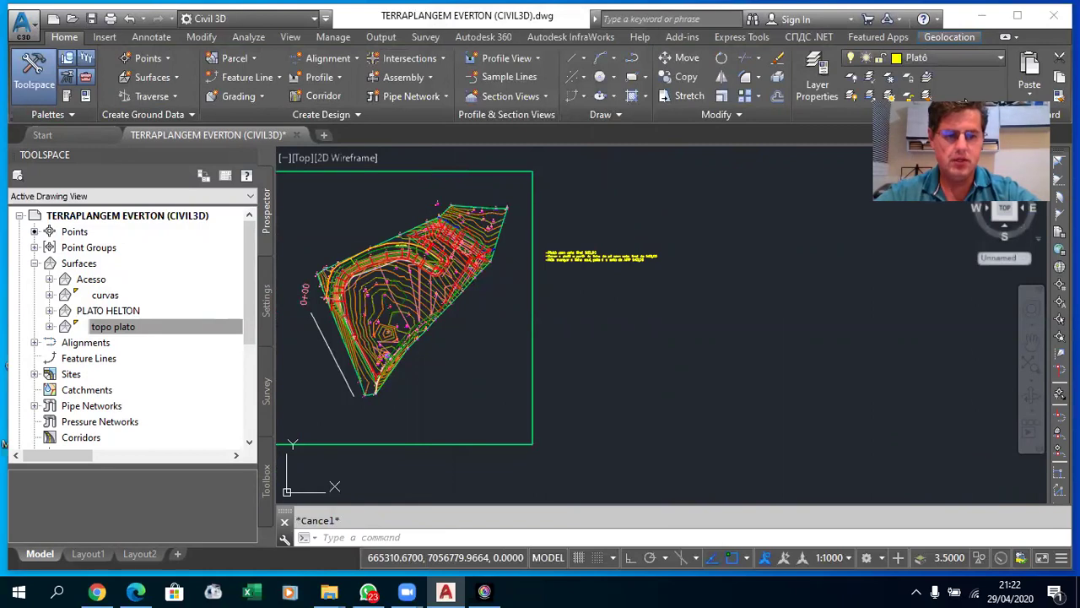
left_click(402, 75)
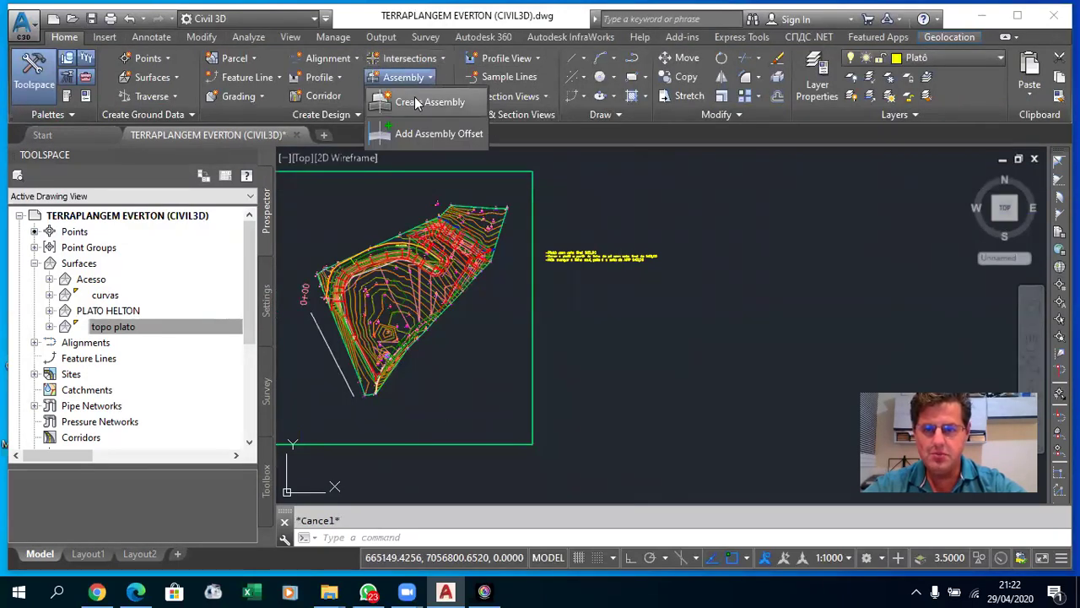
left_click(414, 96)
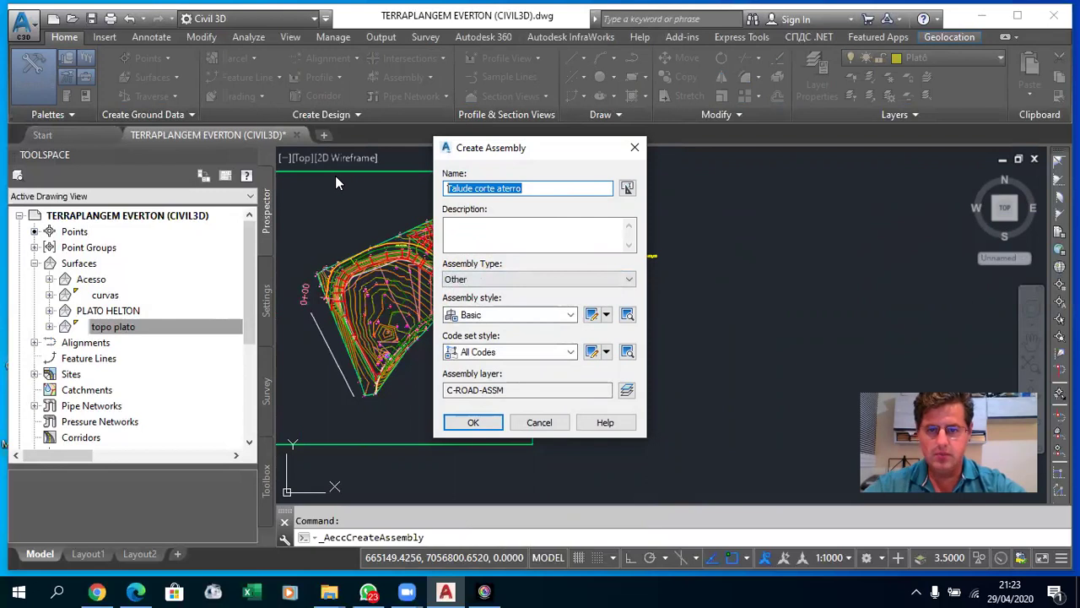
type("ACESSO HELTON")
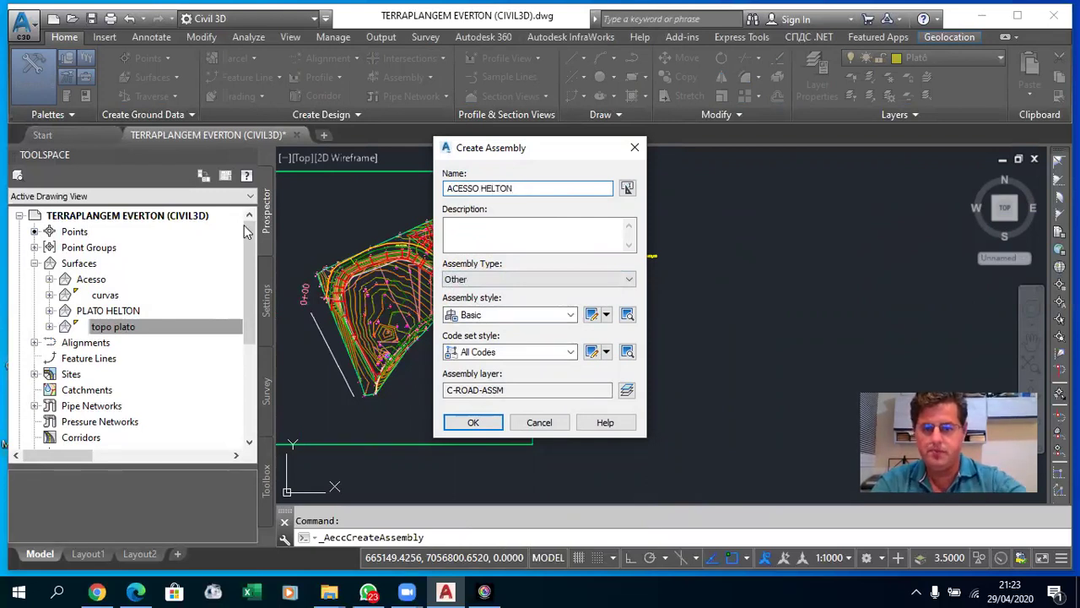
left_click(495, 422)
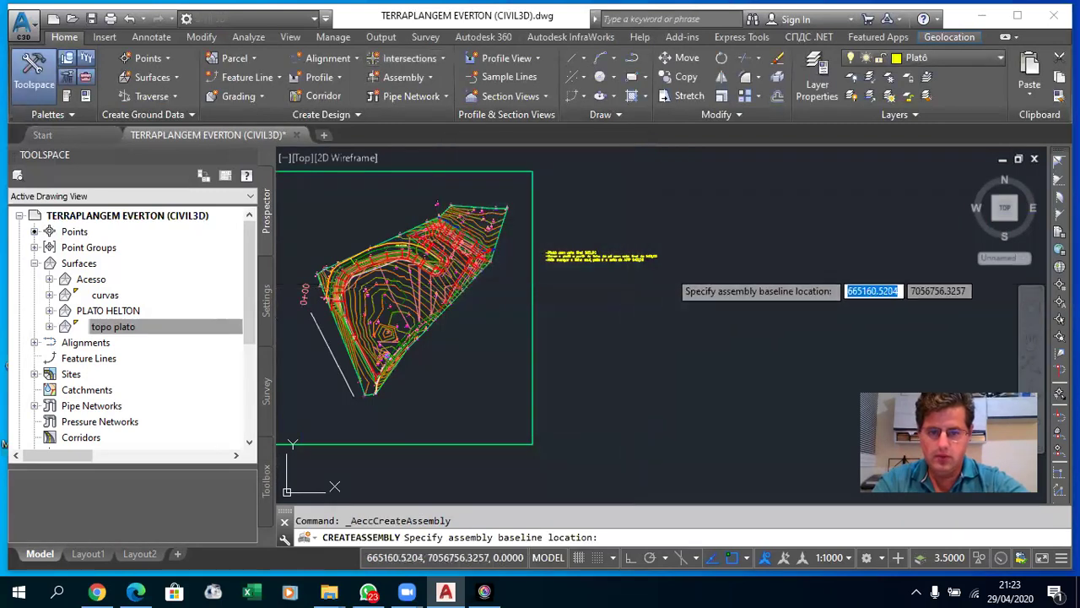
left_click(731, 244)
scroll(582, 258, "down", 3)
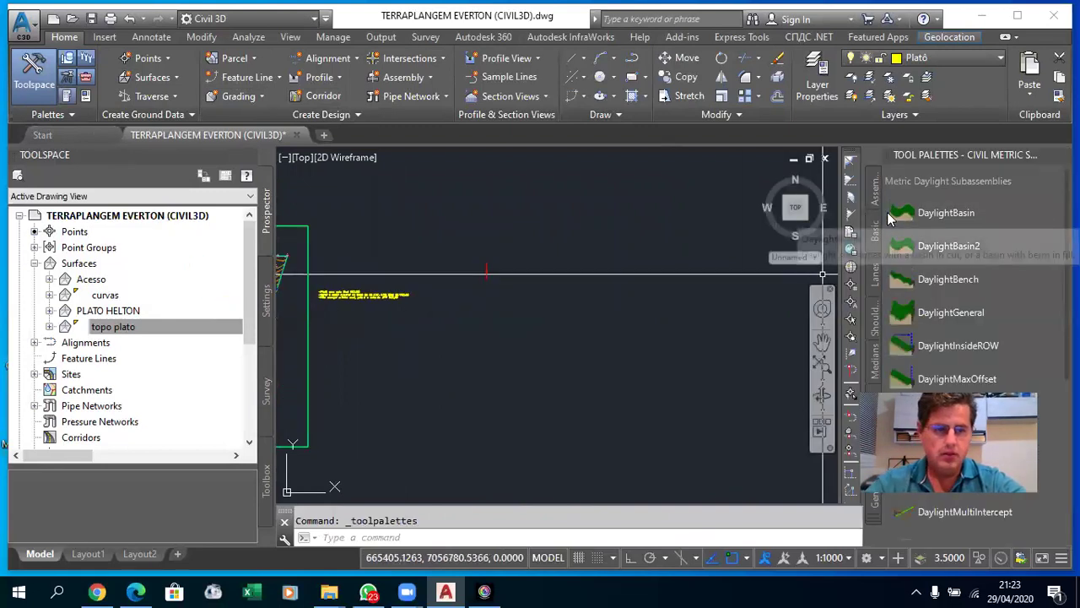
- Attach LaneSuperelevationAOR lanes (3.60 m, -2.00%) to the ACESSO HELTON assembly baseline
left_click(876, 232)
left_click(874, 279)
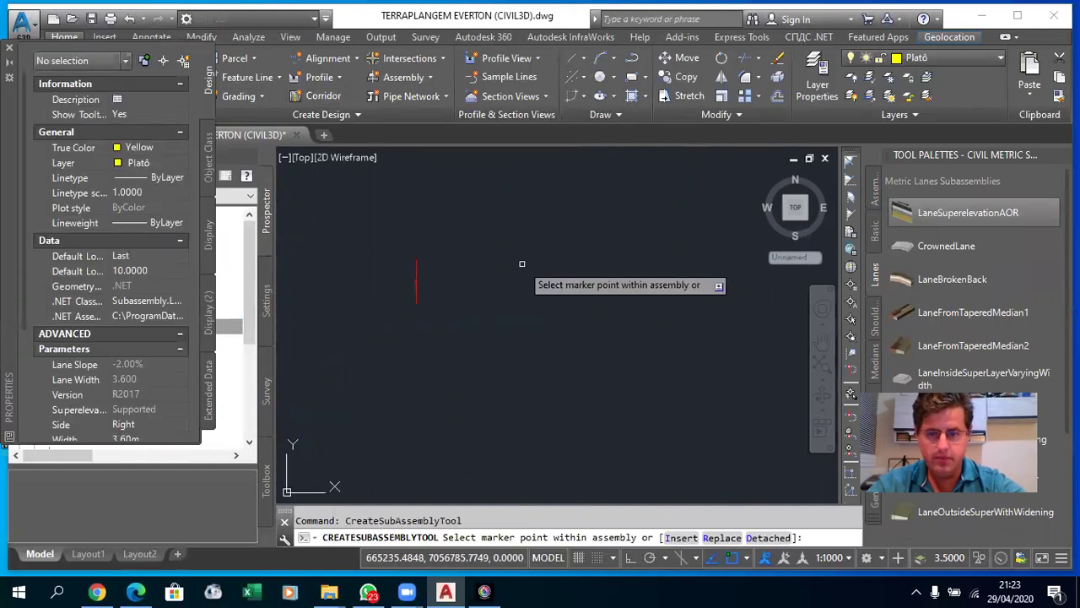
scroll(427, 268, "up", 3)
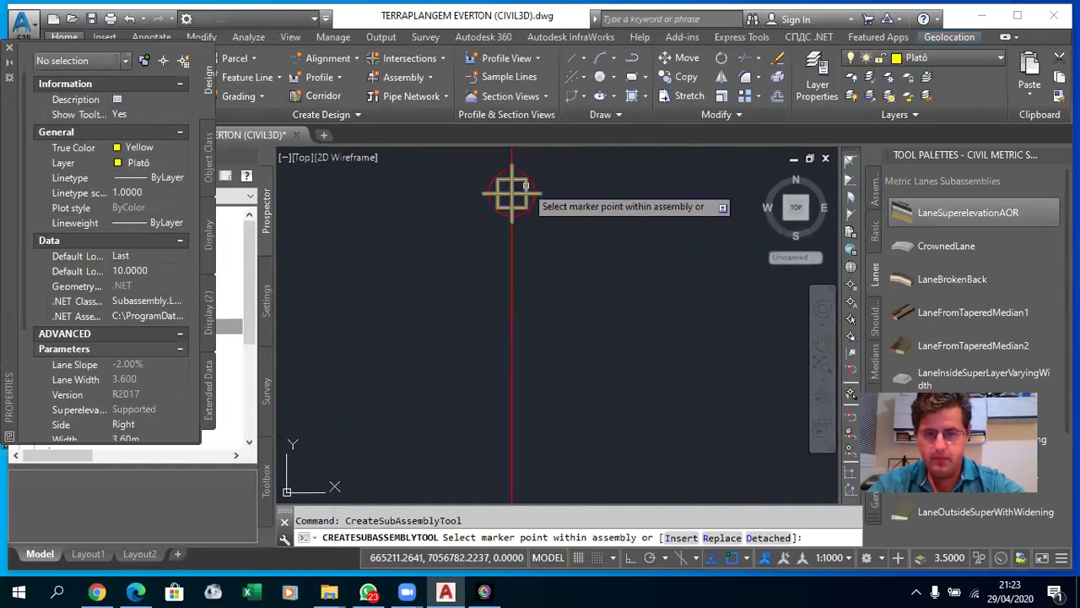
left_click(487, 192)
scroll(506, 211, "down", 2)
scroll(540, 241, "down", 2)
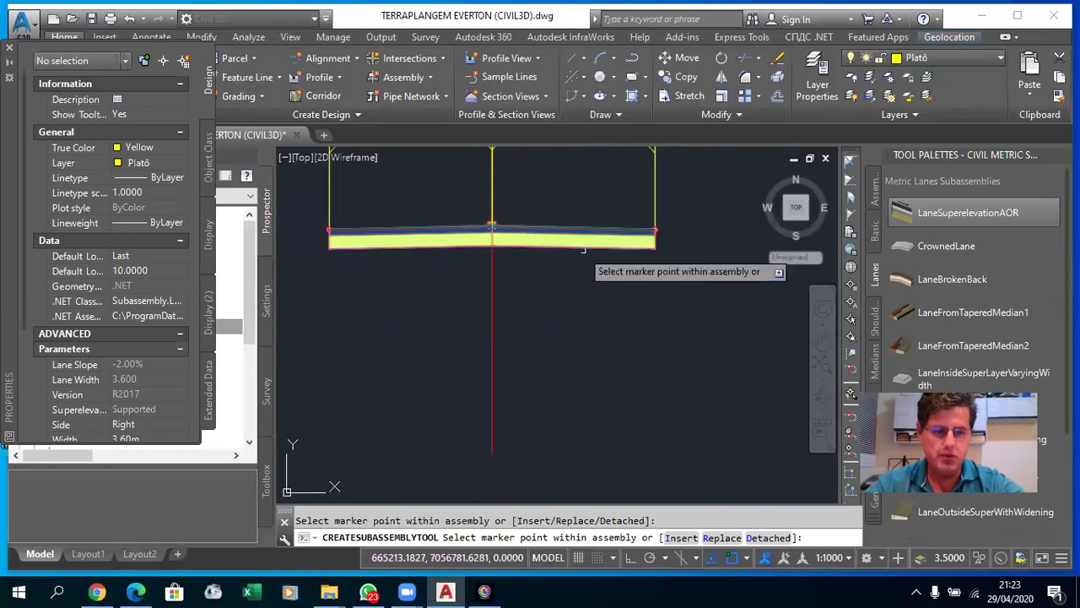
key("Escape")
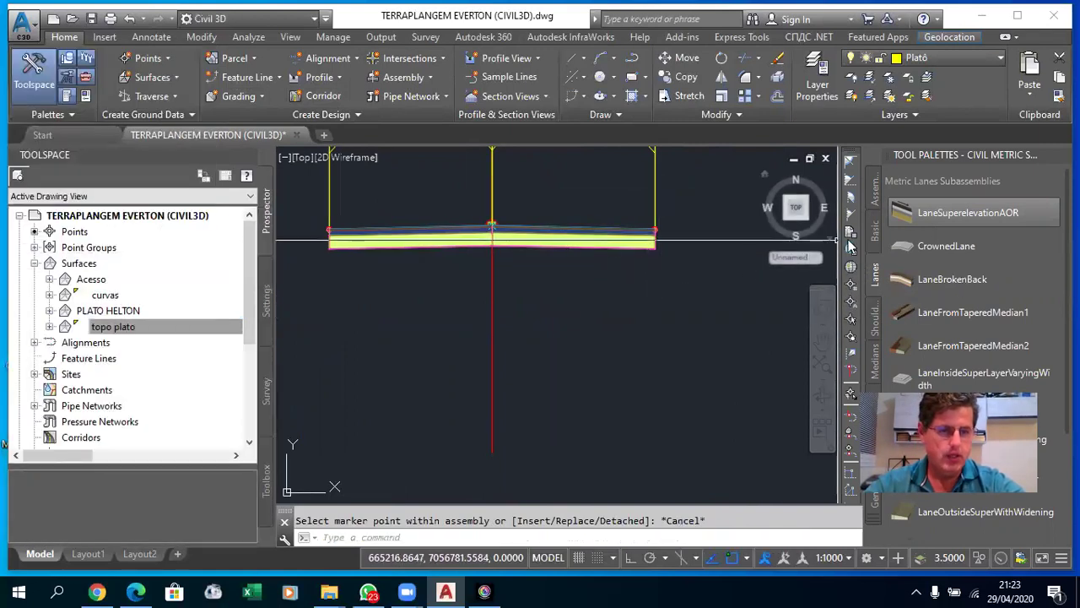
- Browse the Tool Palettes subassembly categories until reaching the Curbs tab
left_click(878, 322)
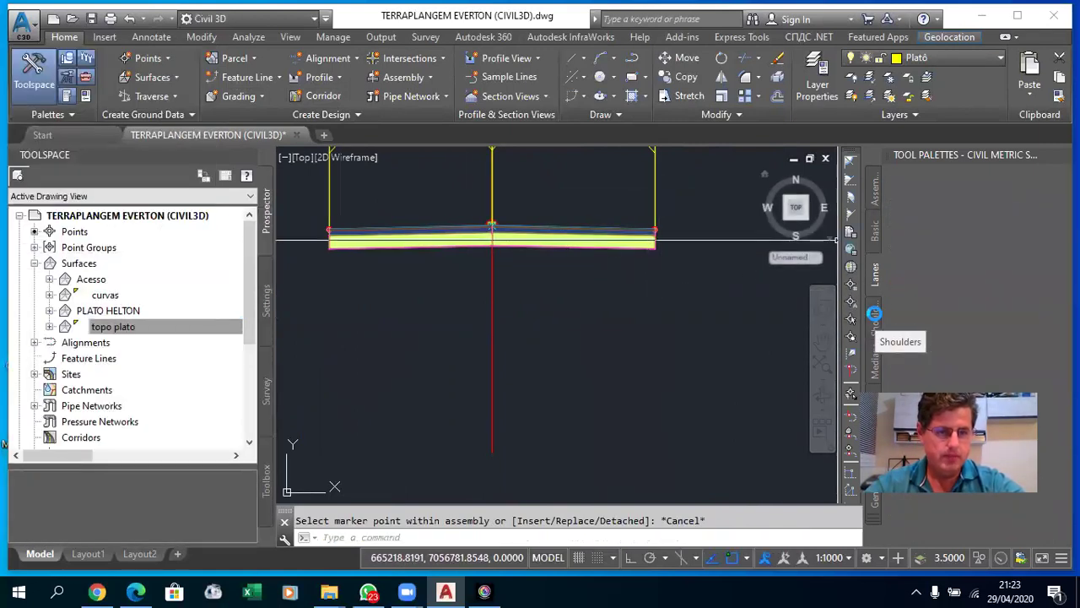
left_click(876, 226)
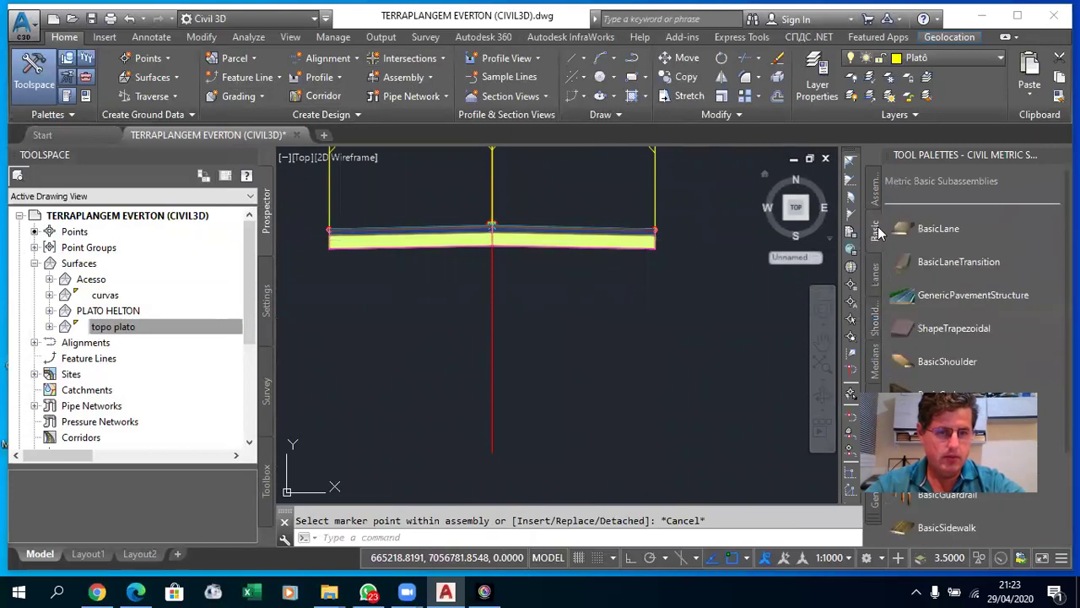
left_click(875, 272)
left_click(876, 196)
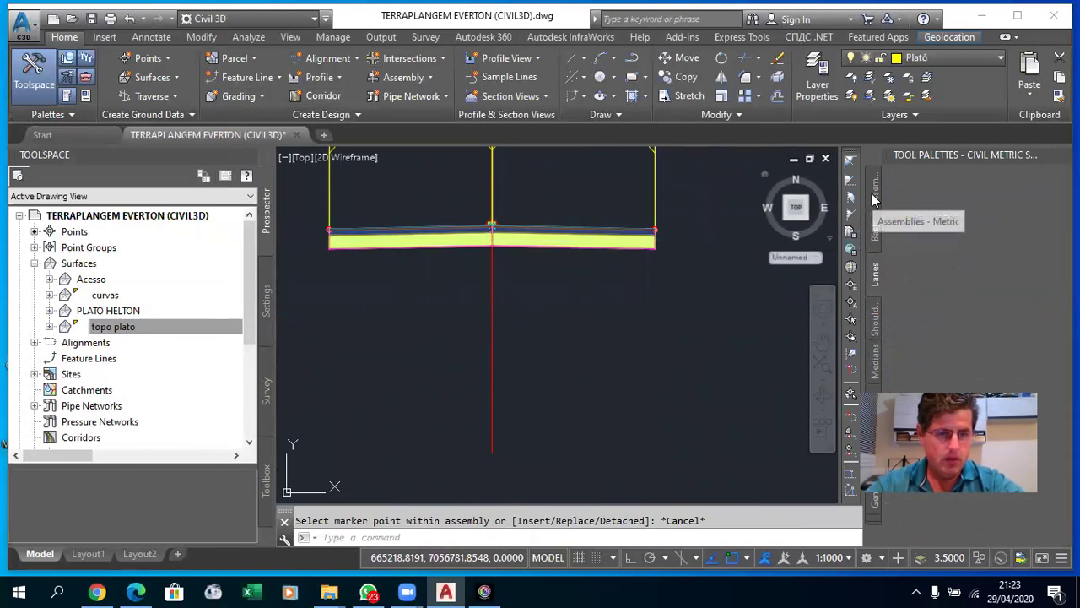
left_click(876, 229)
left_click(876, 278)
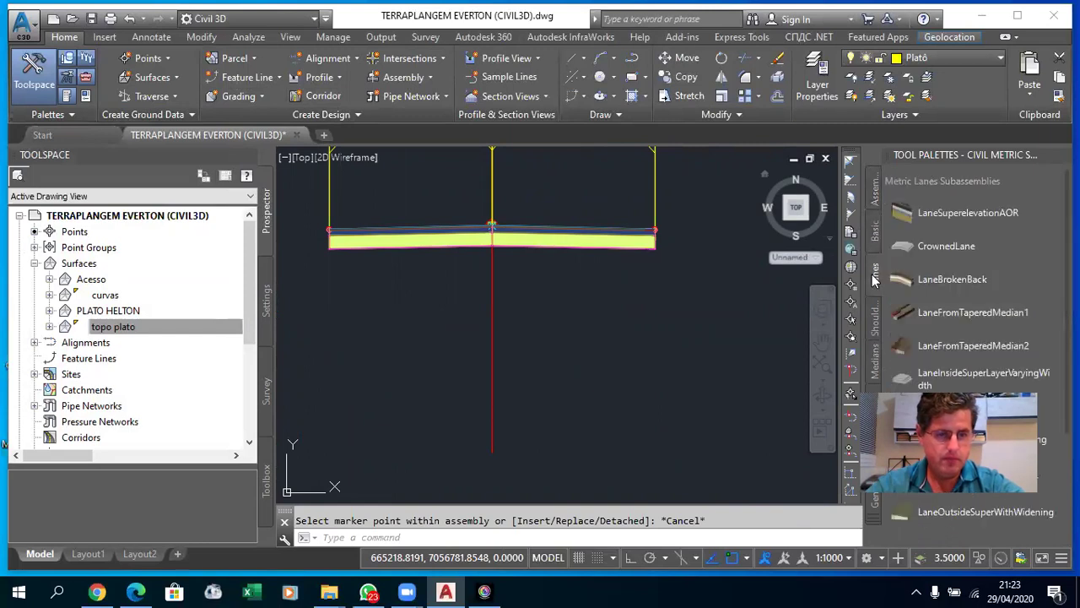
left_click(874, 318)
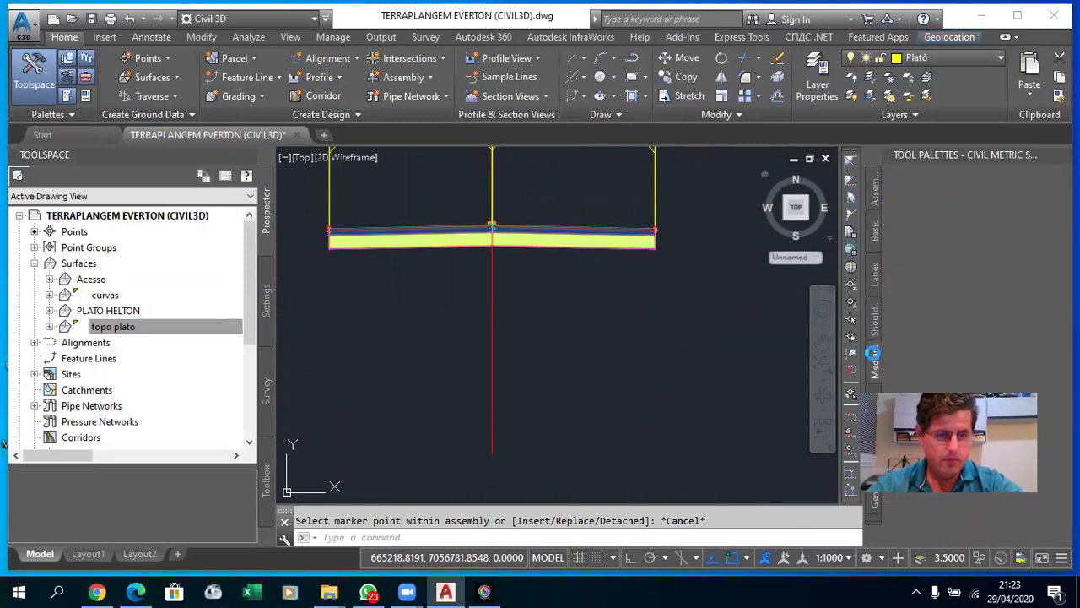
left_click(875, 356)
left_click(880, 378)
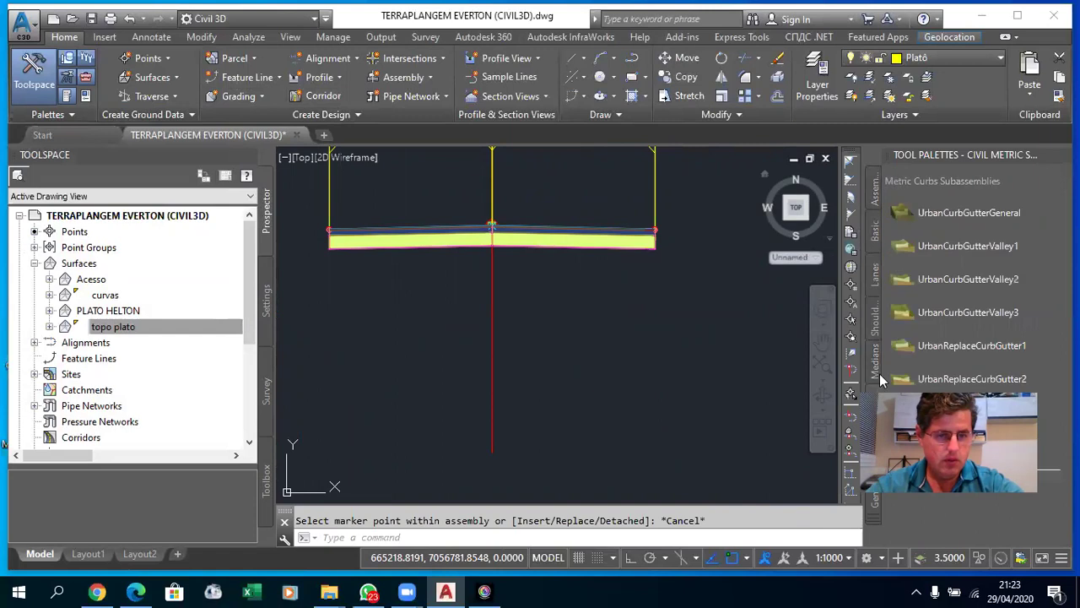
- Attach an UrbanCurbGutterGeneral curb at the lane's edge, then erase it
left_click(902, 214)
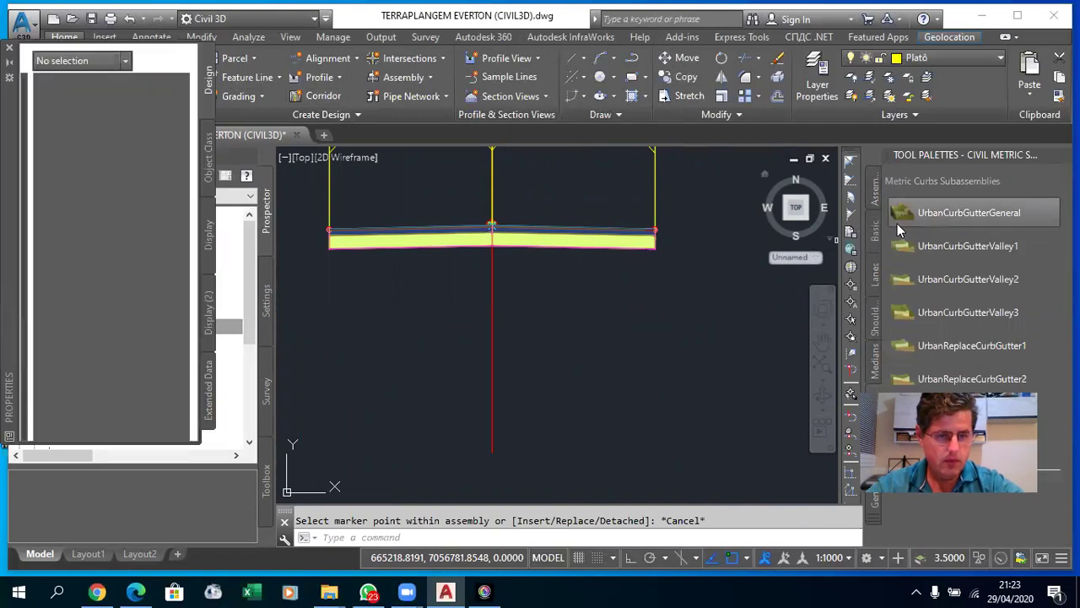
scroll(649, 215, "up", 3)
scroll(656, 215, "up", 3)
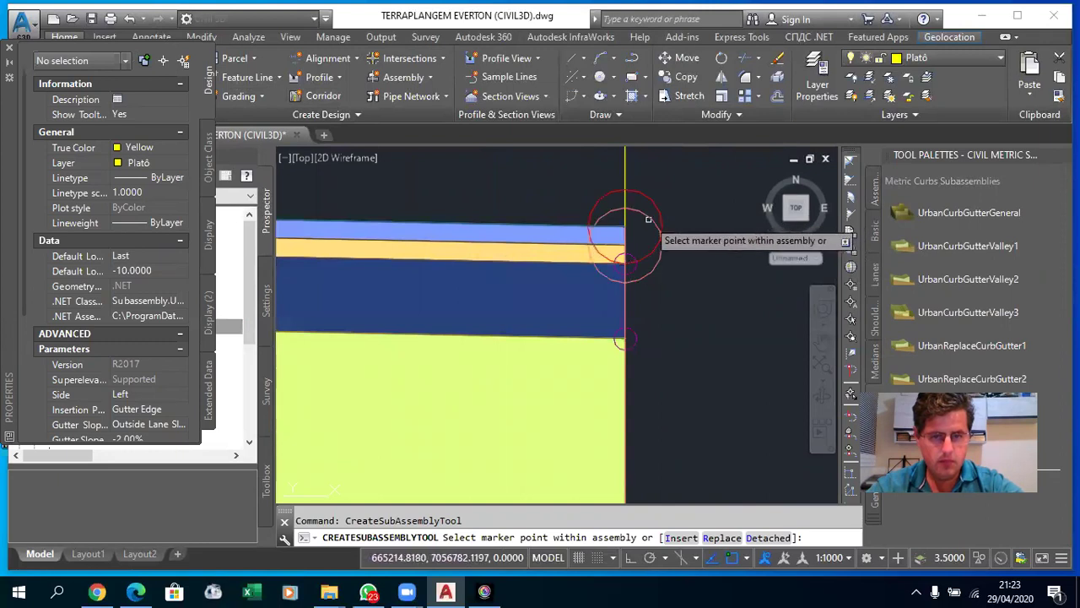
scroll(646, 217, "down", 1)
scroll(637, 224, "down", 1)
scroll(630, 227, "down", 1)
scroll(668, 223, "up", 2)
left_click(649, 237)
key("Escape")
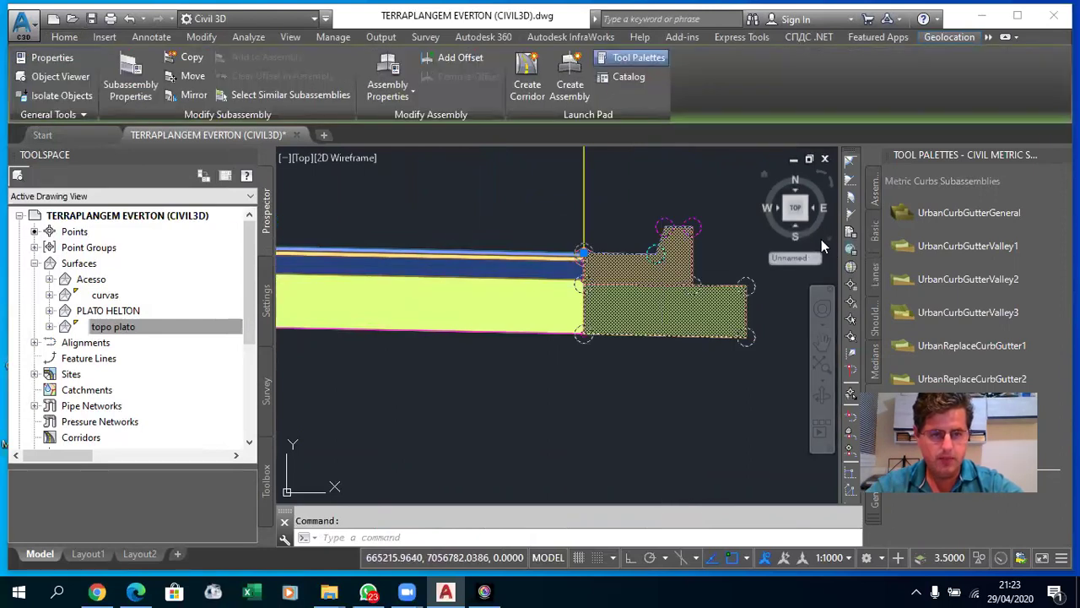
key("Escape")
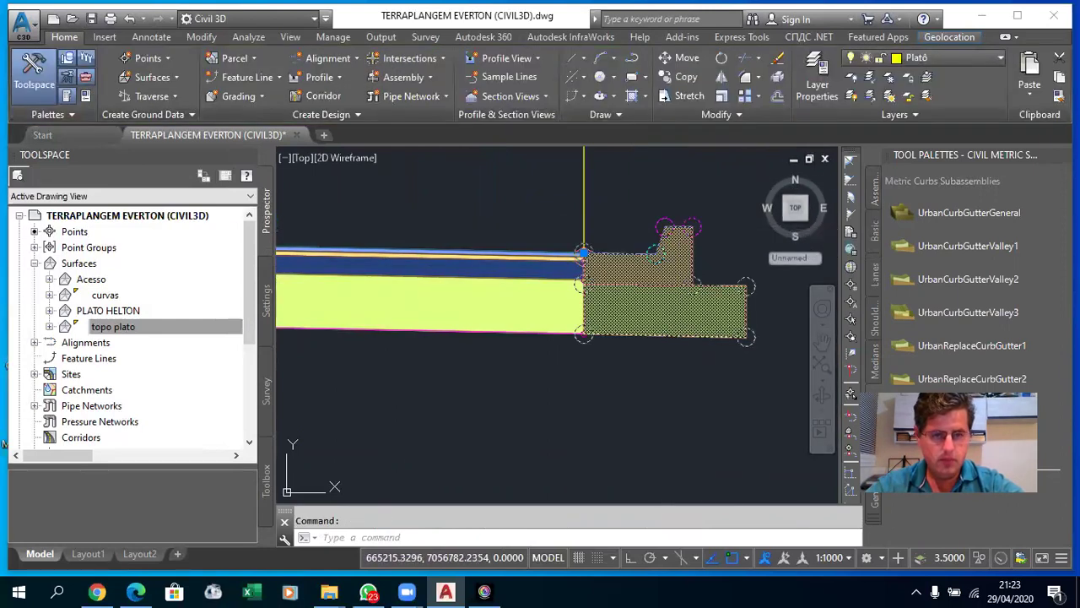
key("Delete")
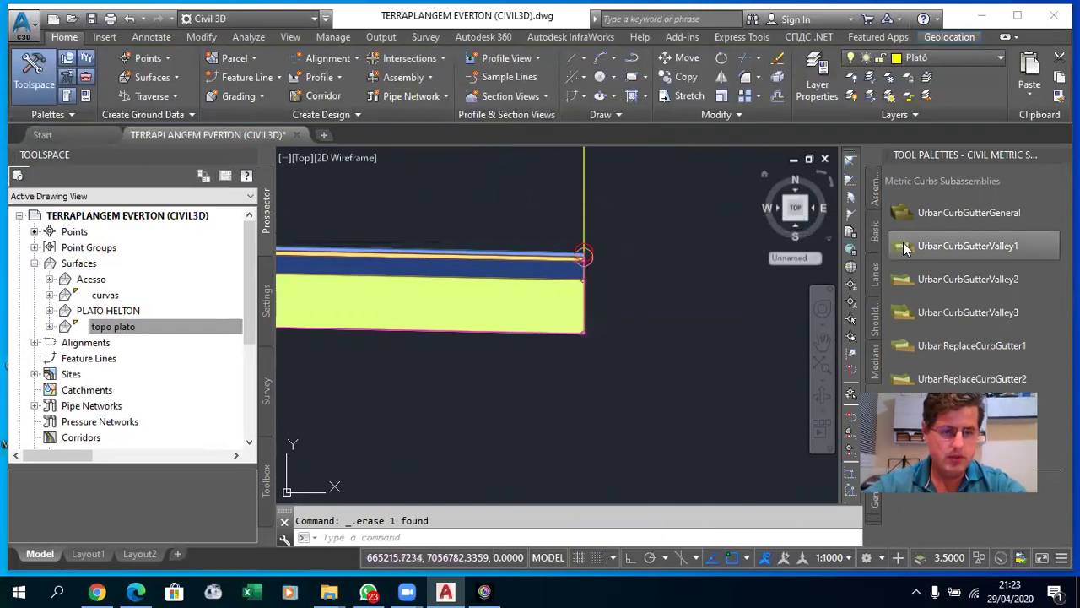
- Cancel the UrbanCurbGutterValley1 placement and delete the subassembly at the lane's right end
left_click(904, 246)
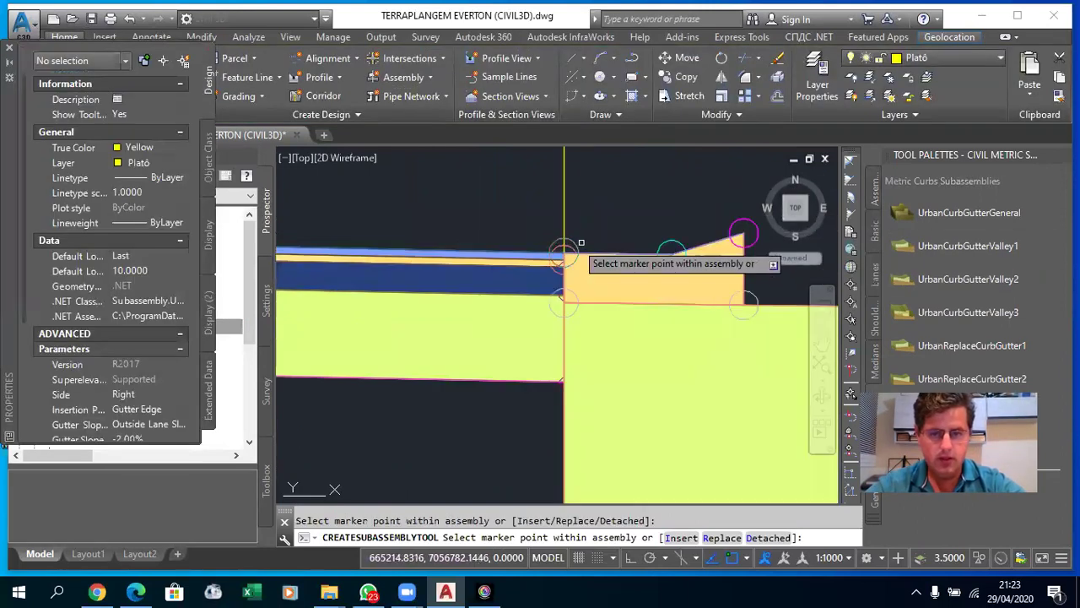
scroll(624, 253, "down", 3)
scroll(663, 263, "up", 2)
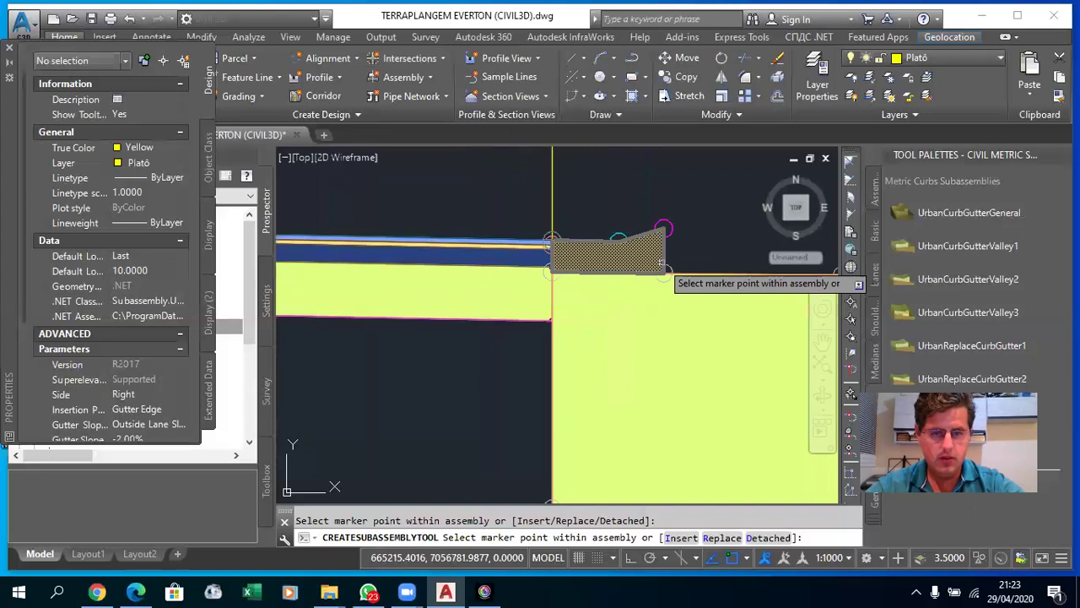
key("Escape")
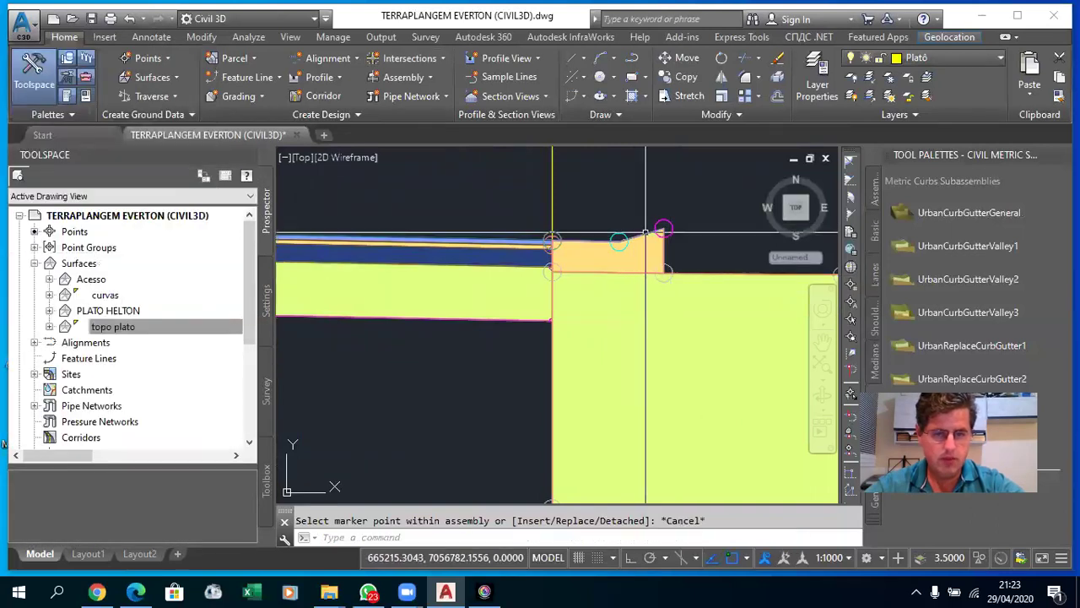
left_click(646, 230)
key("Delete")
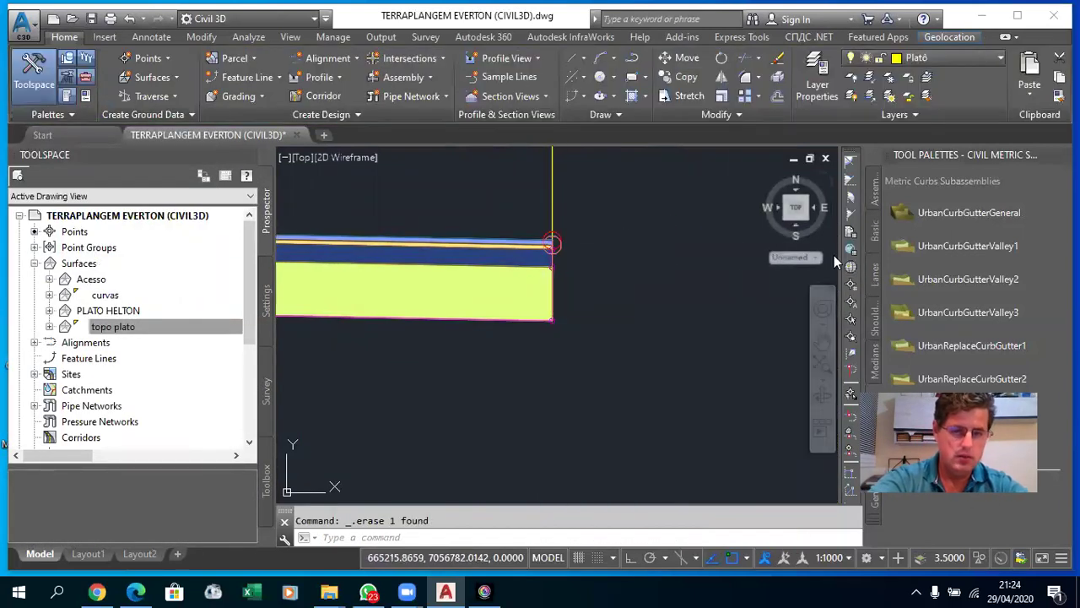
- Place a trial curb and gutter at the lane's edge, then select and delete it
left_click(968, 312)
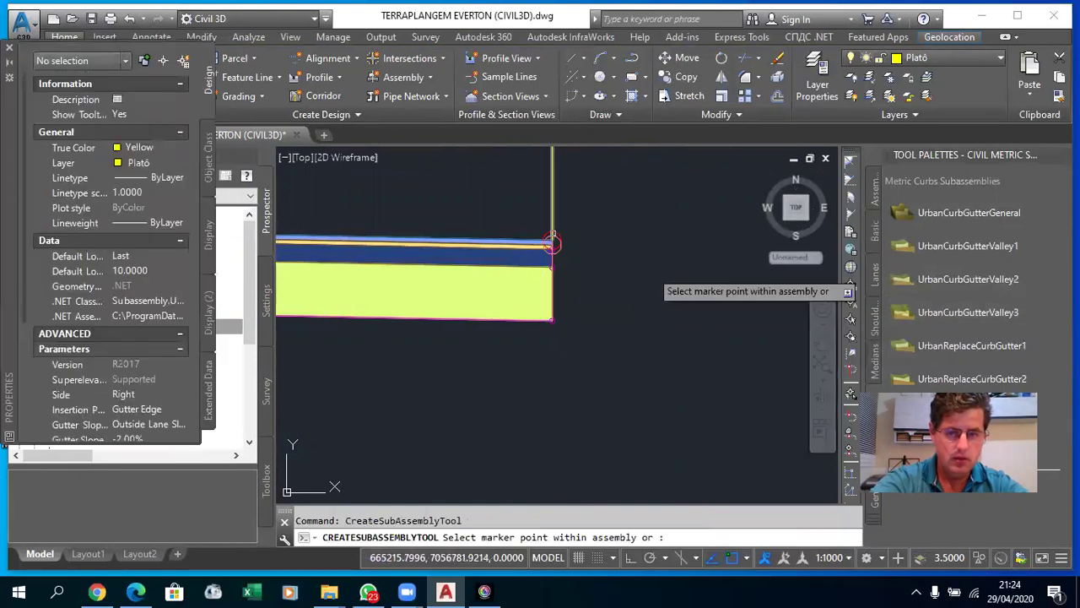
left_click(542, 250)
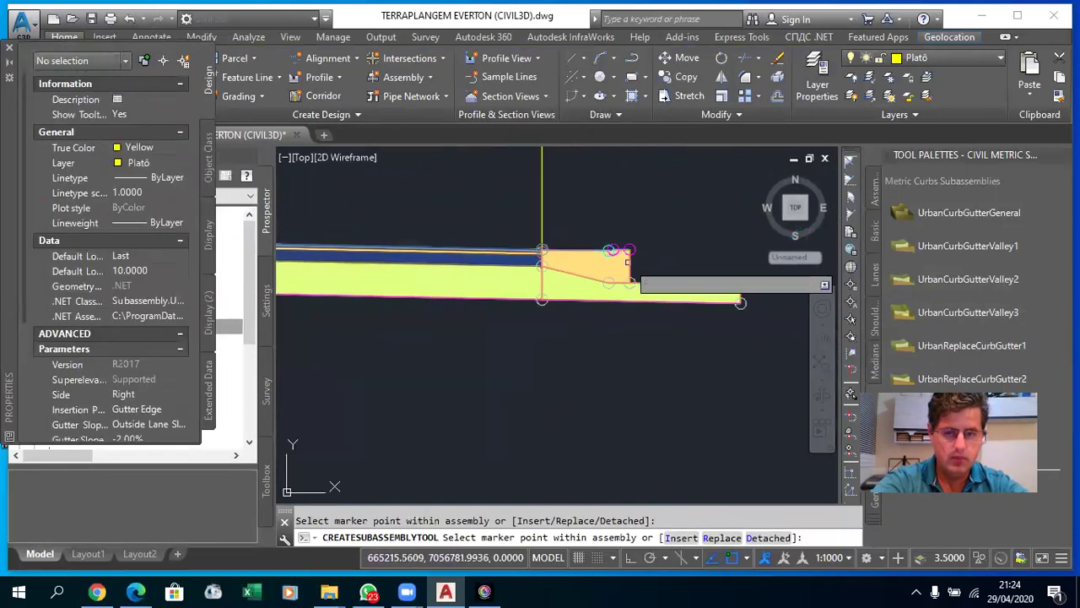
scroll(629, 264, "up", 4)
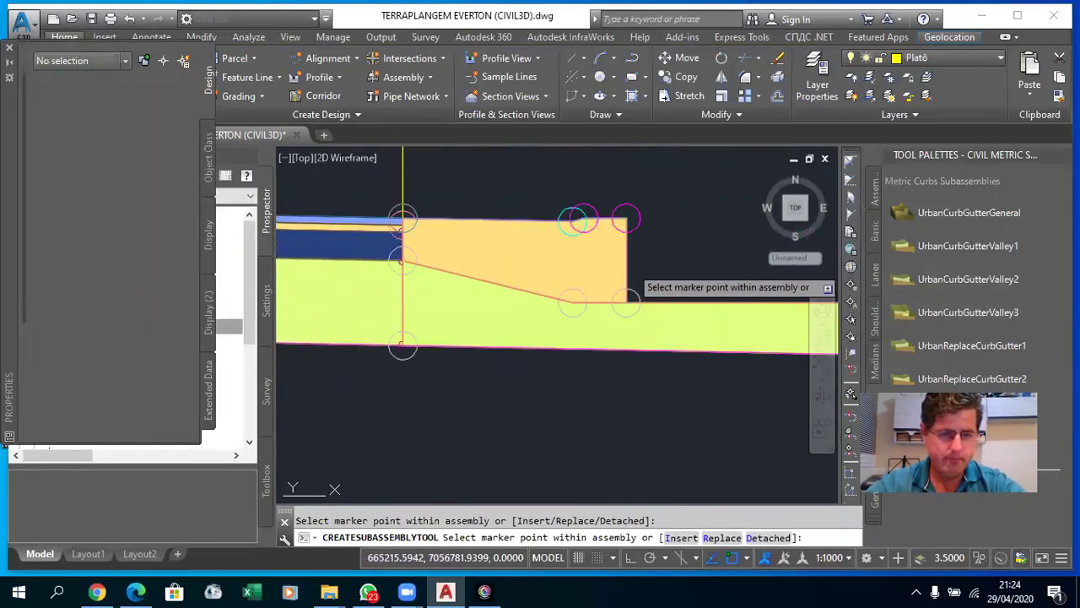
key("Escape")
left_click(624, 245)
key("Escape")
left_click(624, 245)
left_click(665, 230)
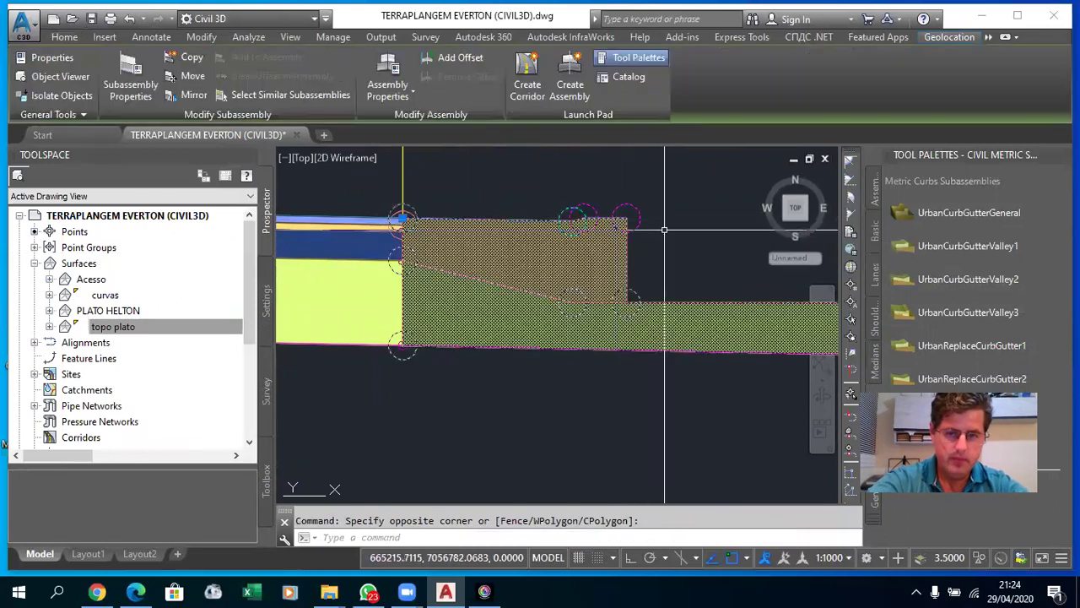
left_click(664, 230)
key("Delete")
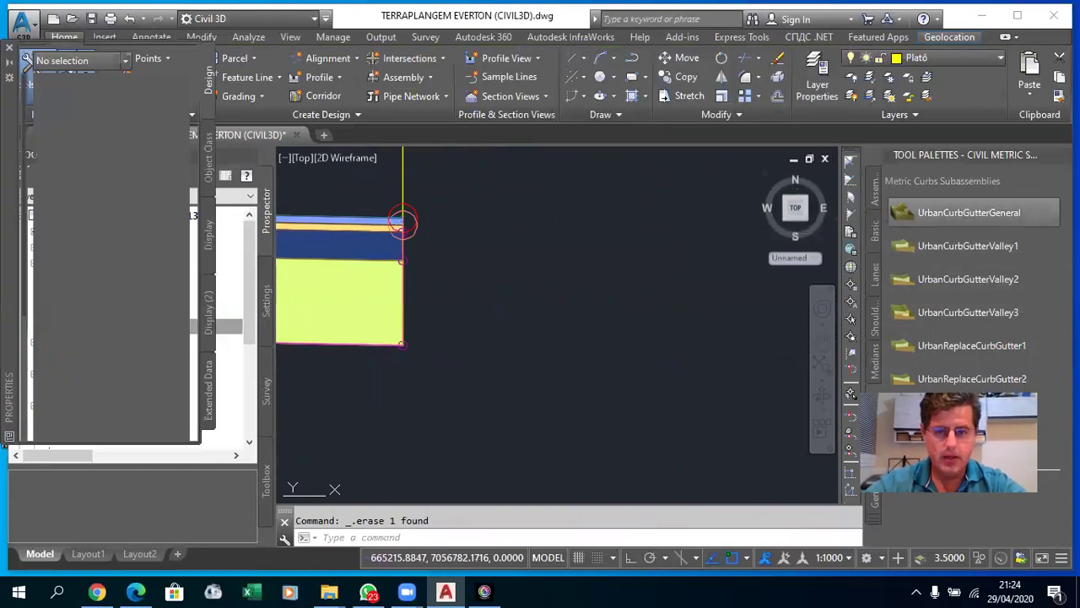
- Attach UrbanCurbGutterGeneral to the lane's edge point and select it for its options
left_click(403, 218)
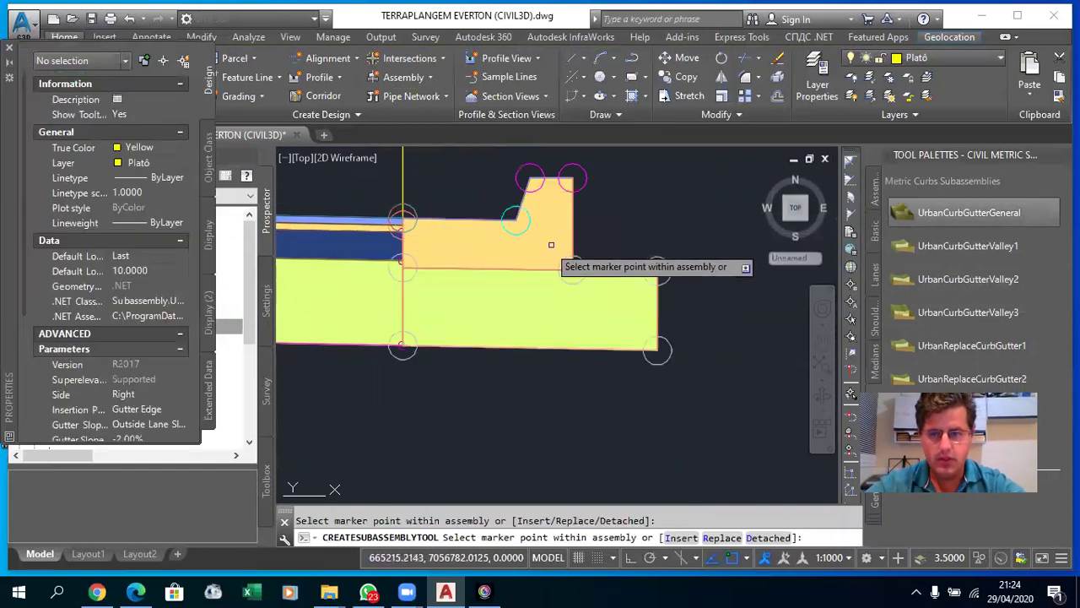
key("Escape")
left_click(510, 224)
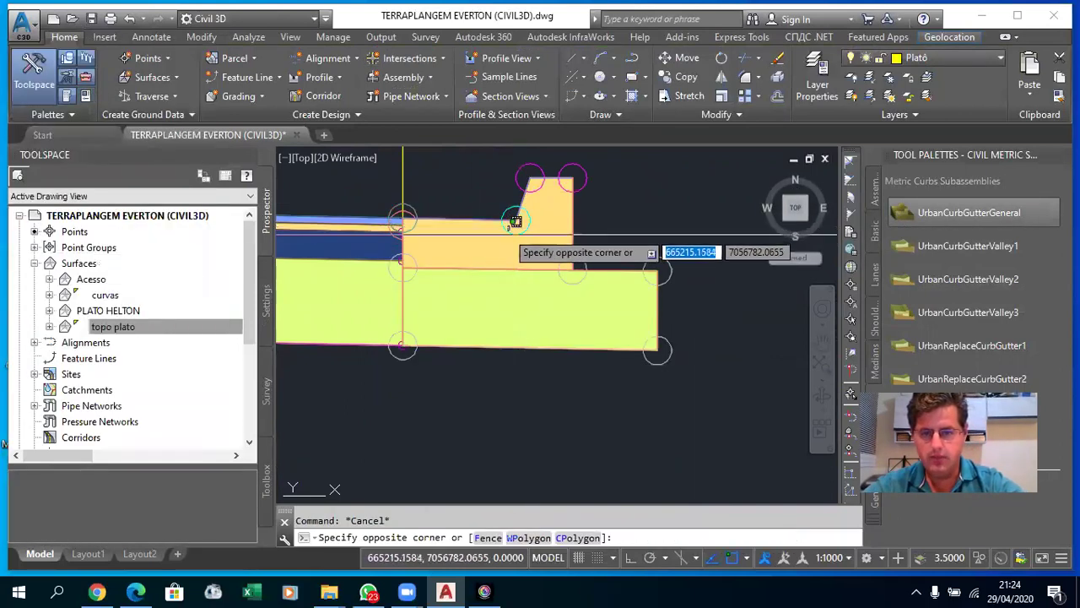
left_click(504, 253)
right_click(502, 250)
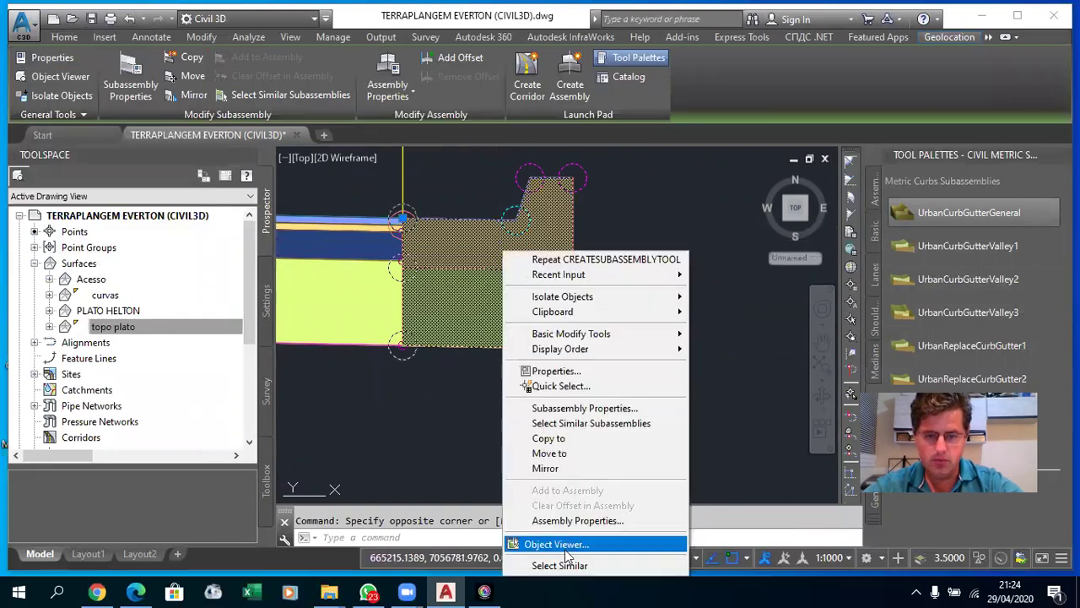
- Review the curb subassembly's Dimension properties, checking the Dimension D value
left_click(552, 370)
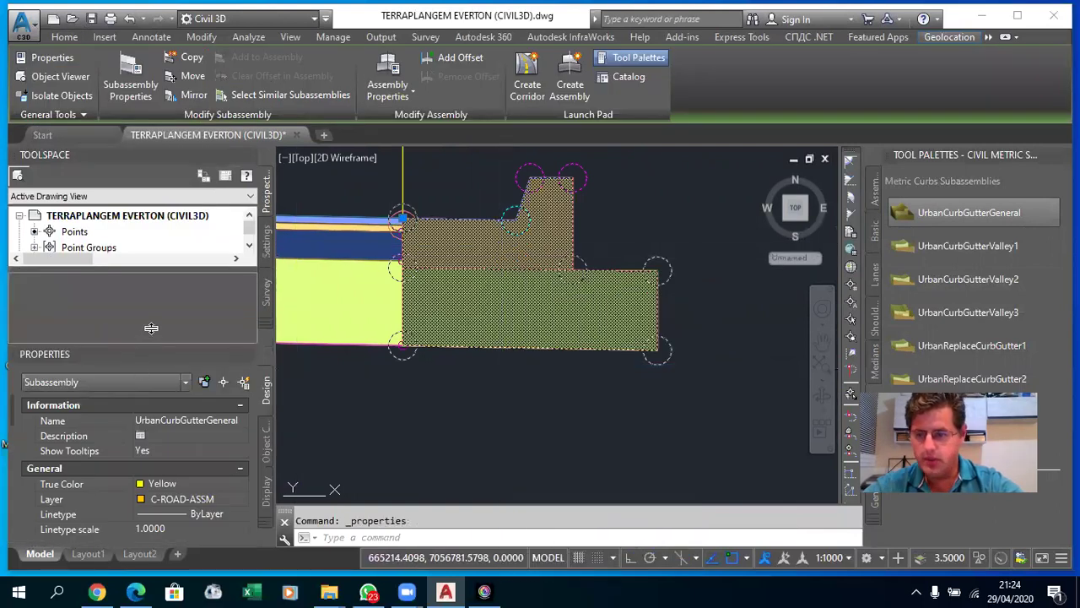
scroll(189, 414, "down", 5)
scroll(183, 466, "down", 5)
left_click(157, 479)
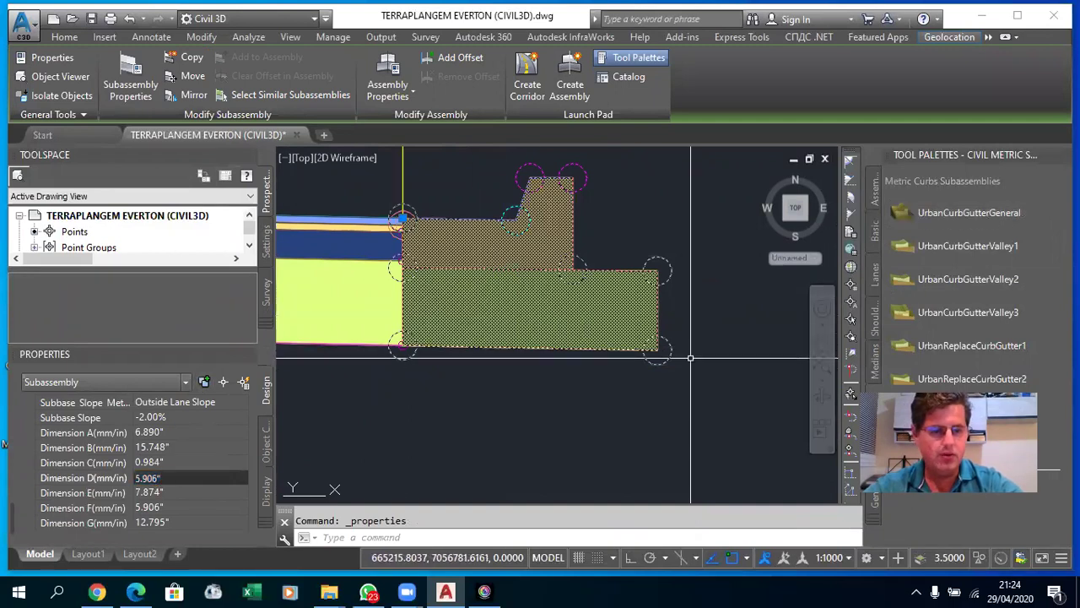
- Reselect the curb subassembly and open Help for the UrbanCurbGutterGeneral tool
key("Escape")
left_click(572, 228)
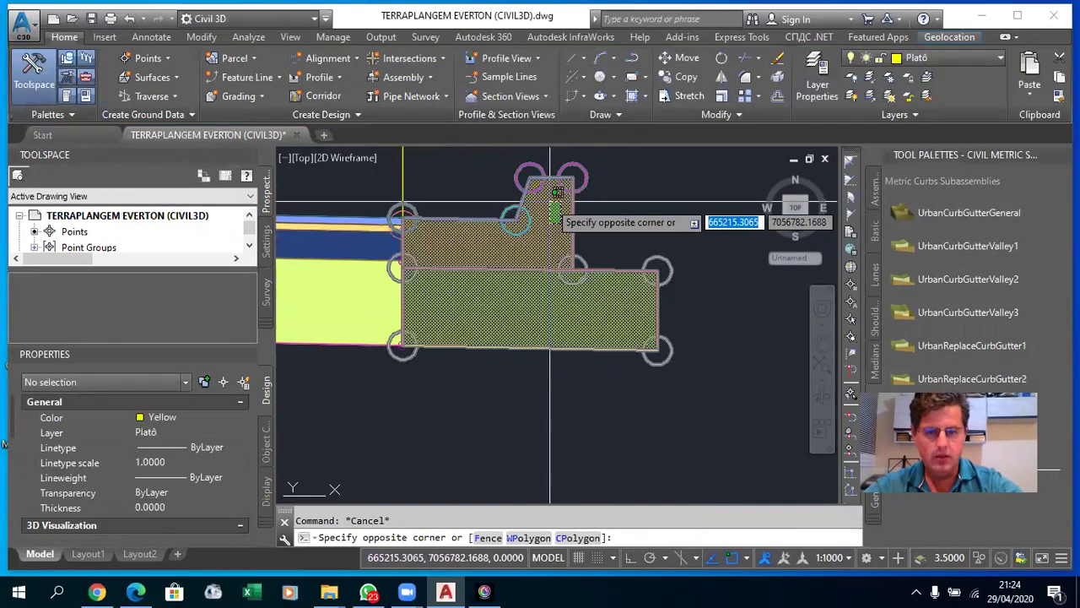
left_click(512, 178)
right_click(927, 213)
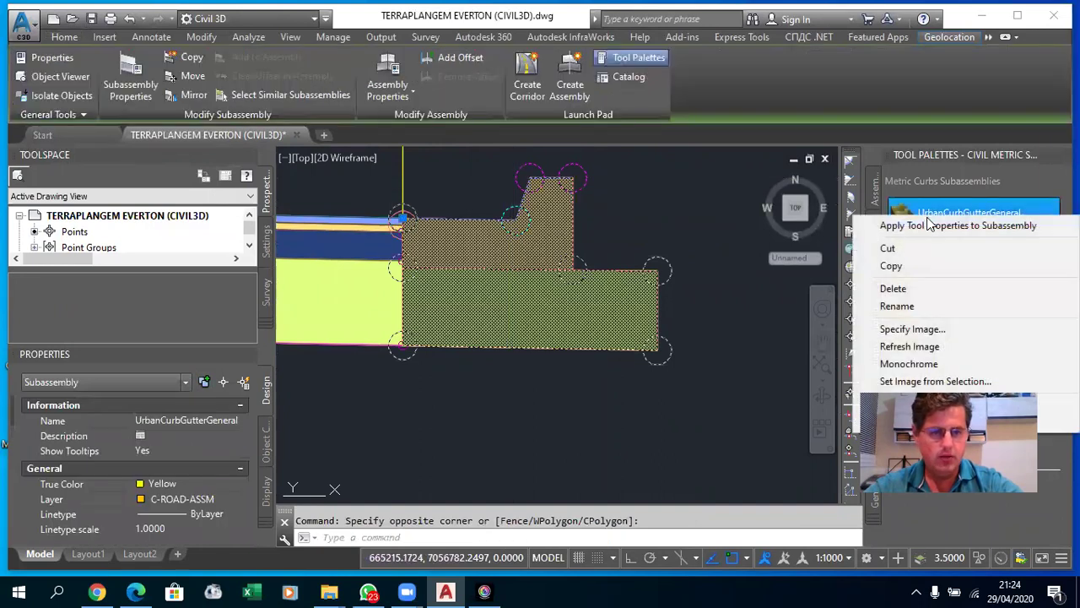
left_click(970, 405)
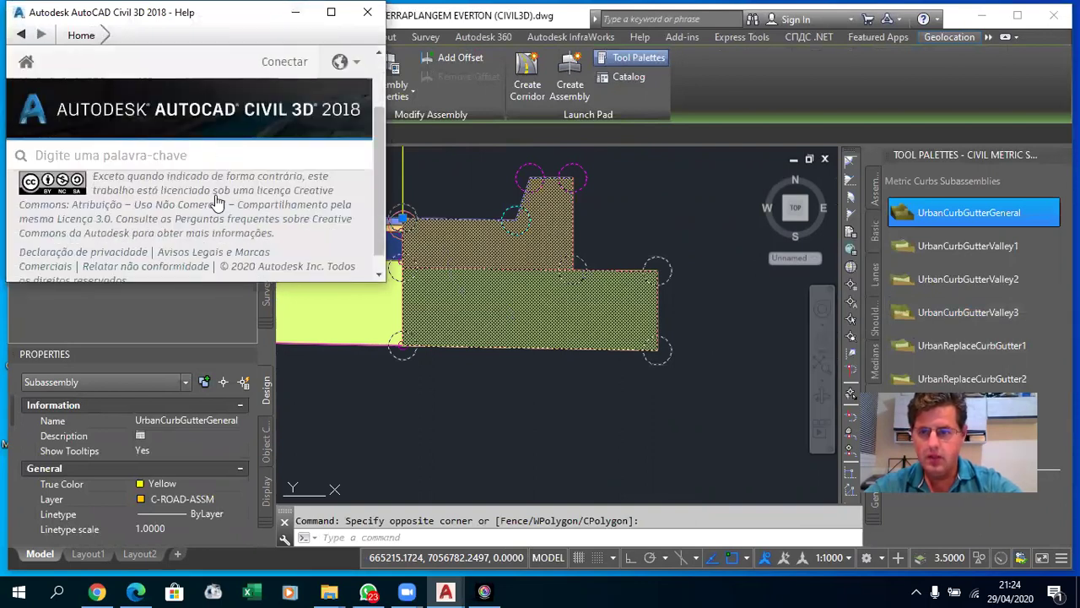
- Study the UrbanCurbGutterGeneral A–G dimension diagram, then close Help and return to the Dimension rows
left_click(331, 11)
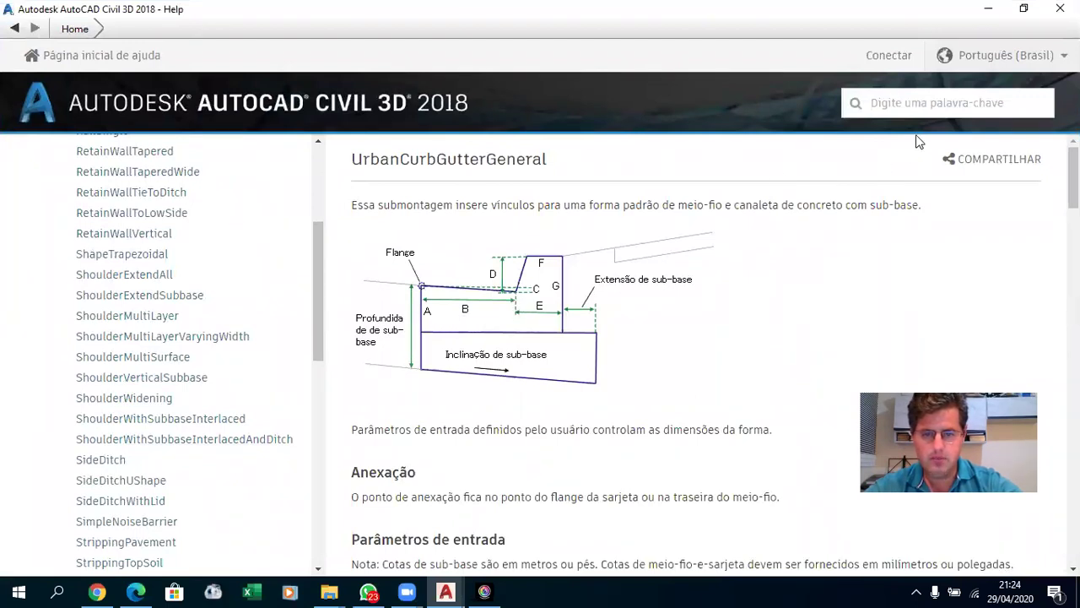
left_click(1051, 12)
scroll(127, 456, "down", 10)
scroll(135, 498, "down", 3)
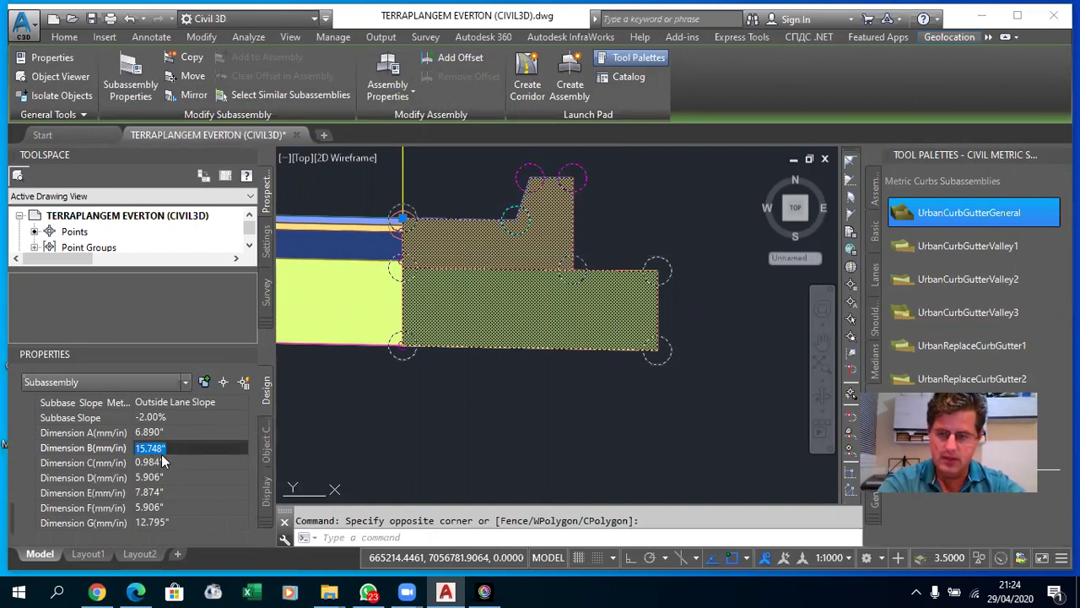
type("0")
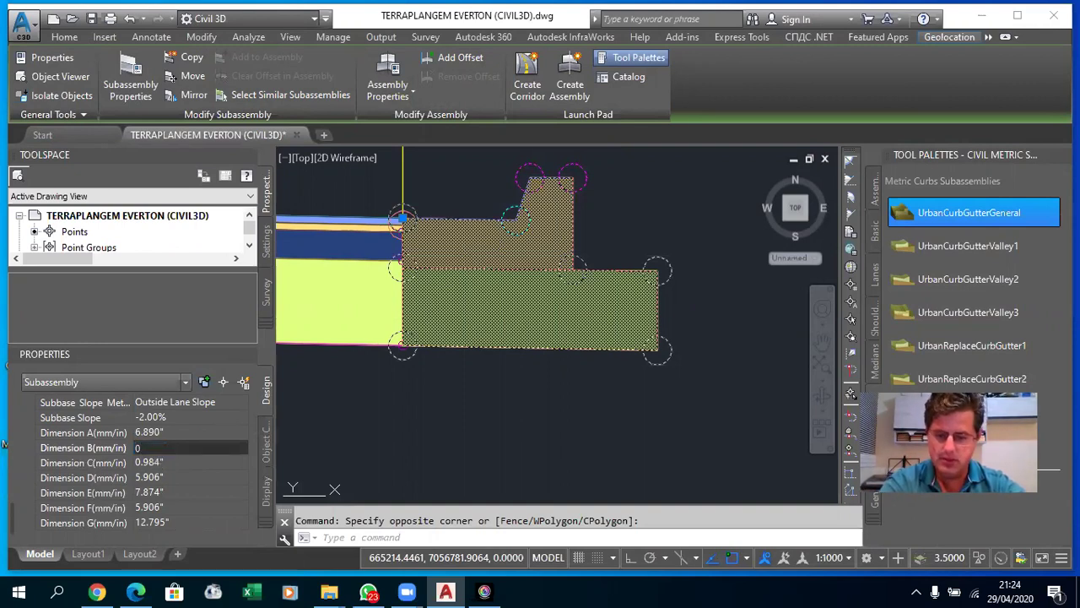
type(".1")
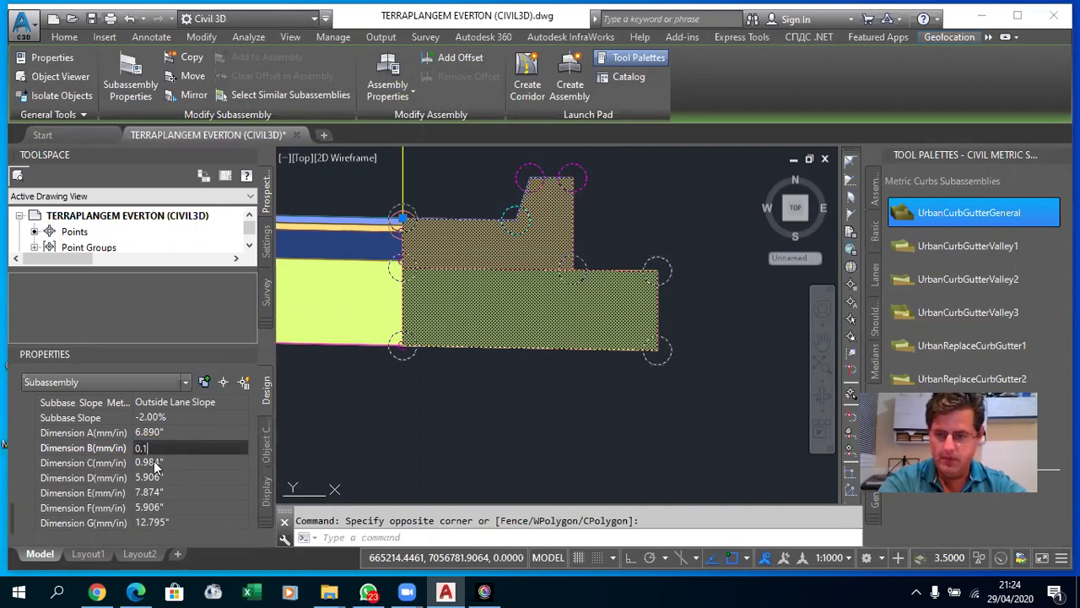
left_click(155, 463)
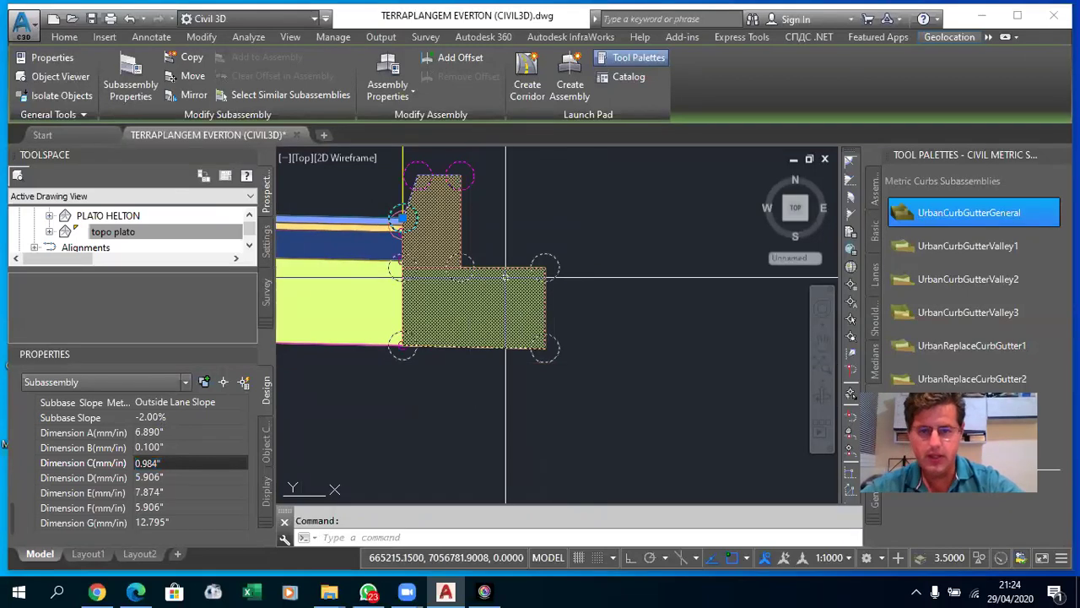
key("Escape")
scroll(502, 253, "down", 4)
scroll(506, 234, "down", 3)
scroll(506, 236, "up", 4)
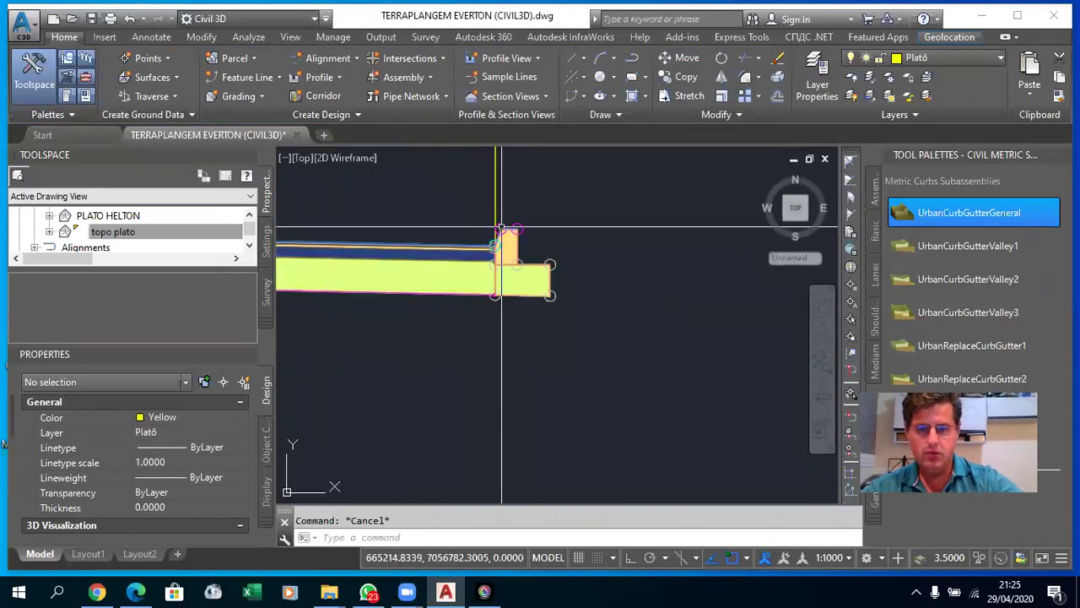
scroll(506, 237, "up", 3)
scroll(583, 253, "up", 3)
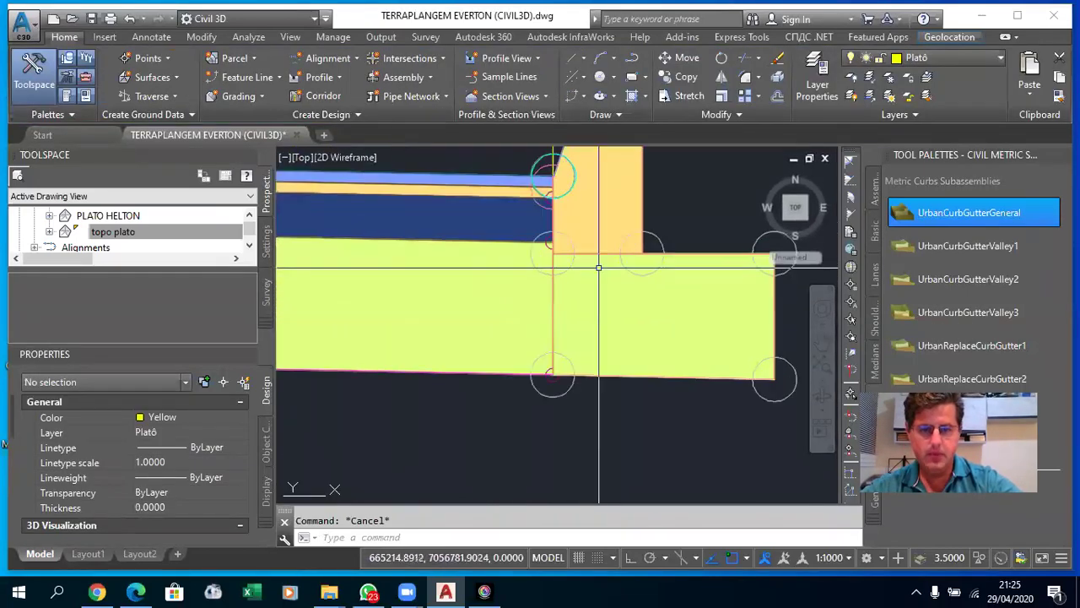
scroll(579, 253, "down", 5)
scroll(566, 273, "up", 3)
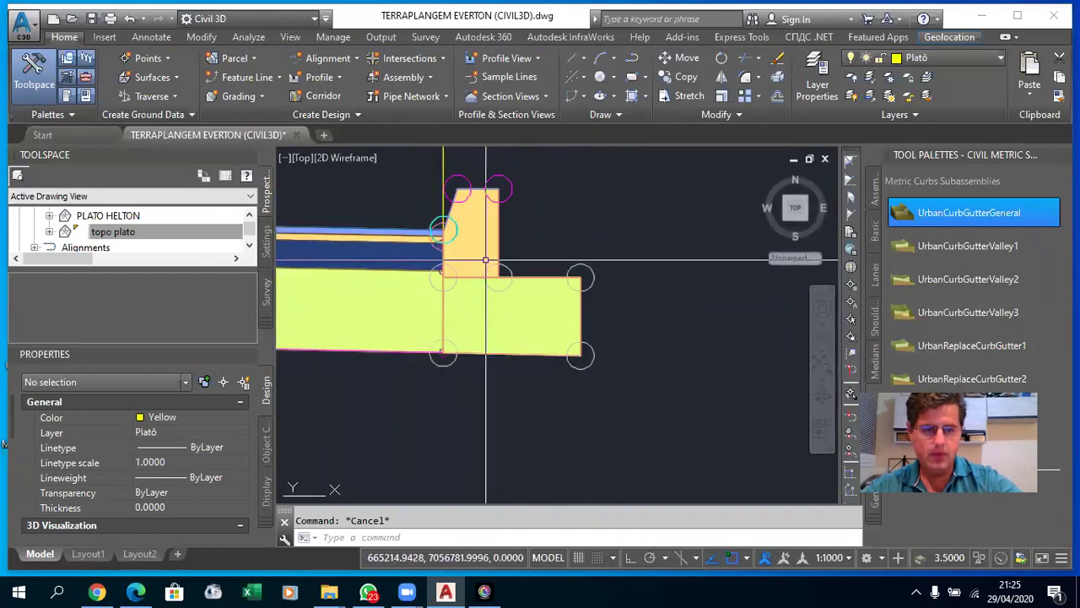
scroll(464, 300, "down", 2)
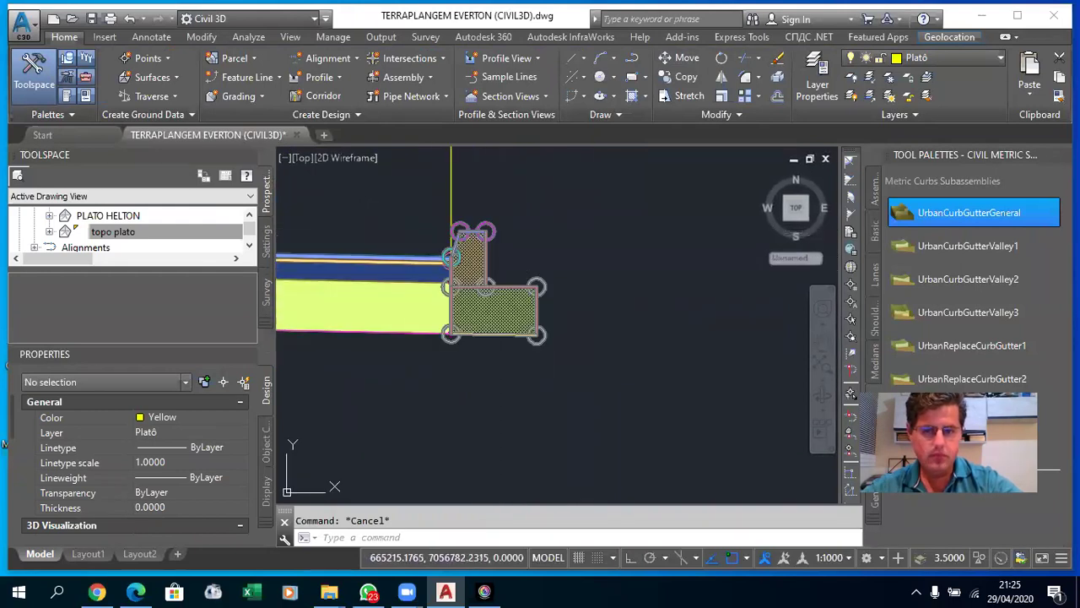
scroll(486, 247, "down", 3)
scroll(486, 248, "up", 1)
scroll(450, 270, "down", 2)
scroll(513, 253, "down", 2)
scroll(525, 253, "down", 2)
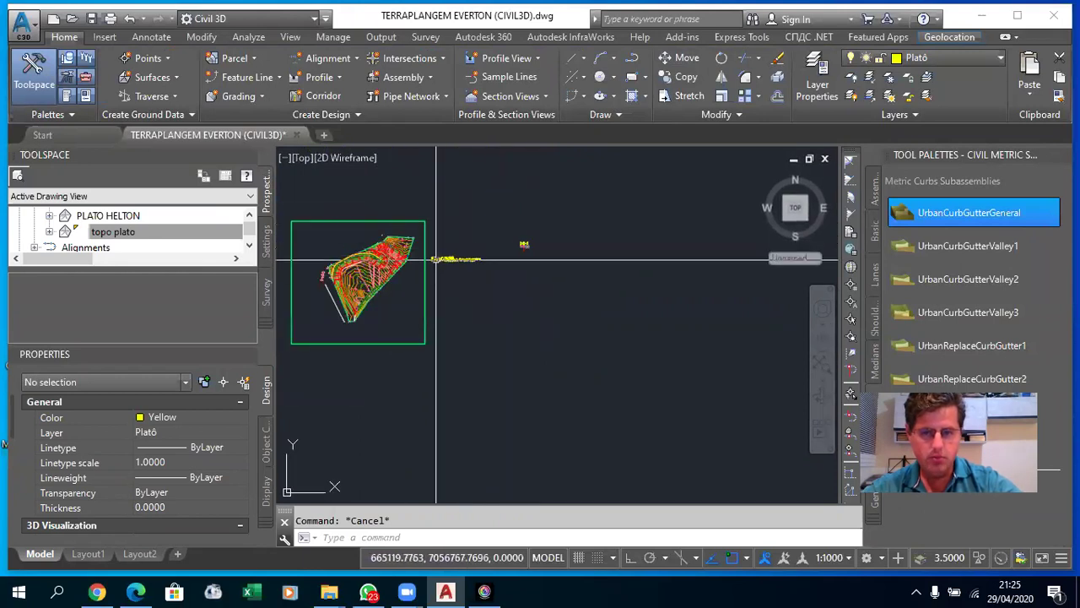
scroll(547, 232, "up", 3)
scroll(547, 253, "up", 2)
scroll(544, 251, "up", 2)
scroll(544, 251, "up", 1)
scroll(540, 266, "down", 1)
scroll(557, 279, "up", 1)
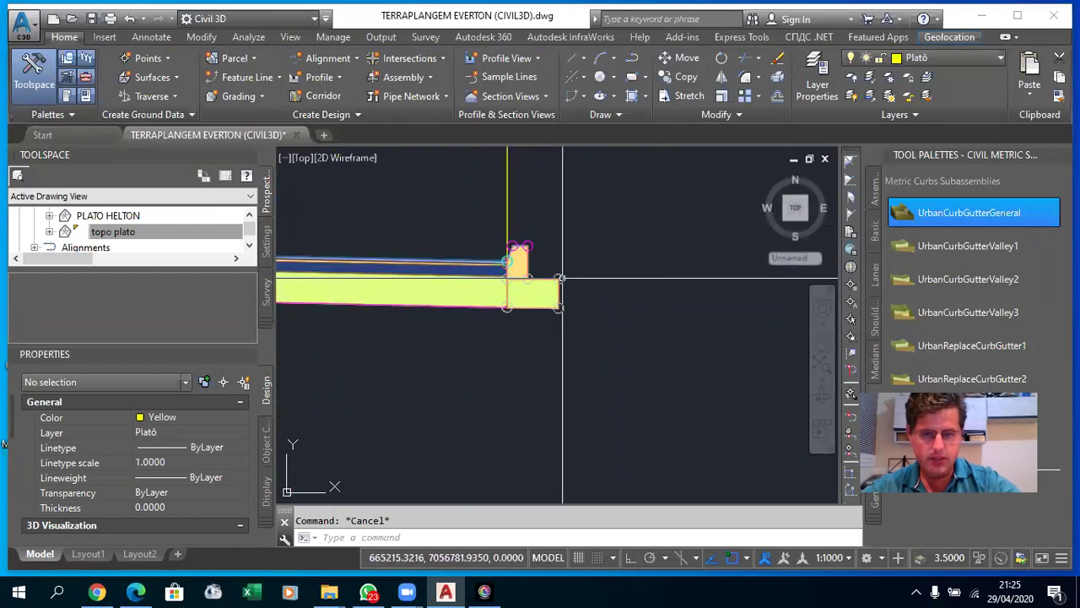
scroll(566, 278, "down", 1)
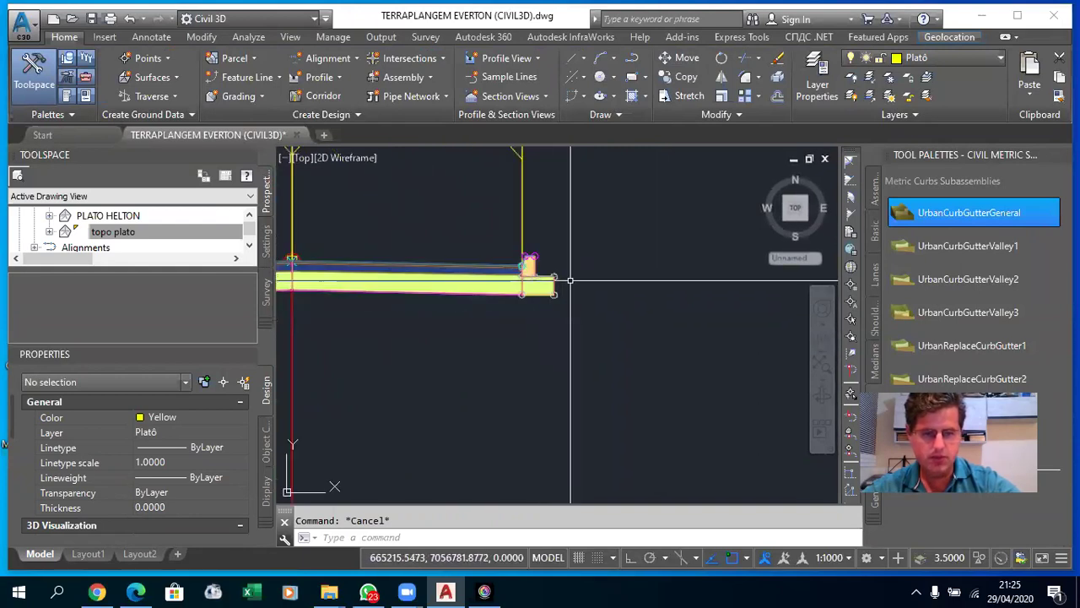
scroll(557, 274, "down", 2)
scroll(550, 270, "down", 1)
scroll(544, 272, "up", 3)
scroll(541, 269, "up", 2)
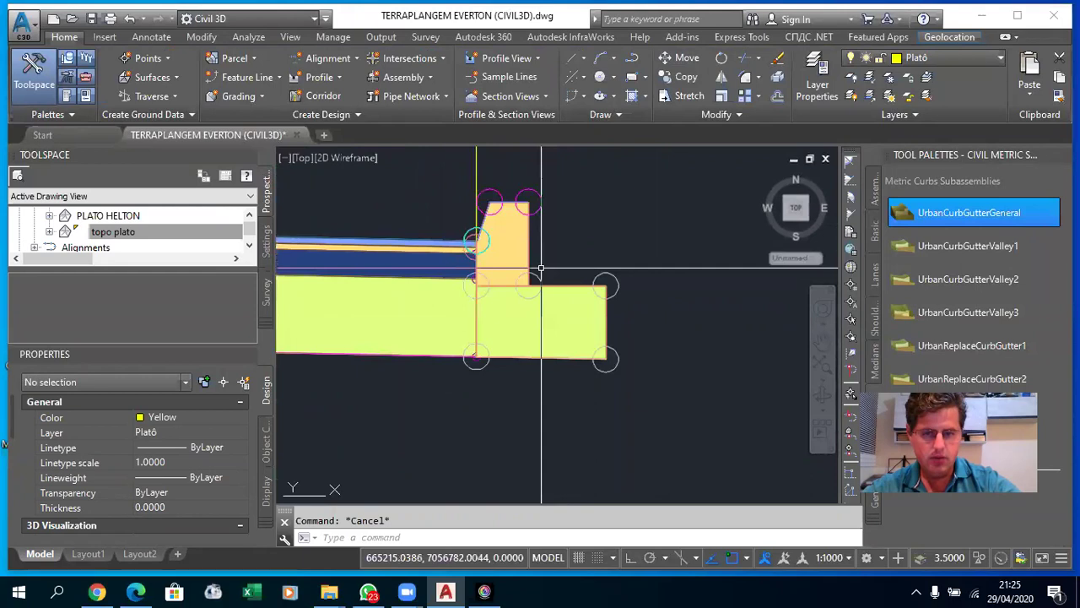
scroll(544, 270, "down", 3)
scroll(552, 268, "up", 3)
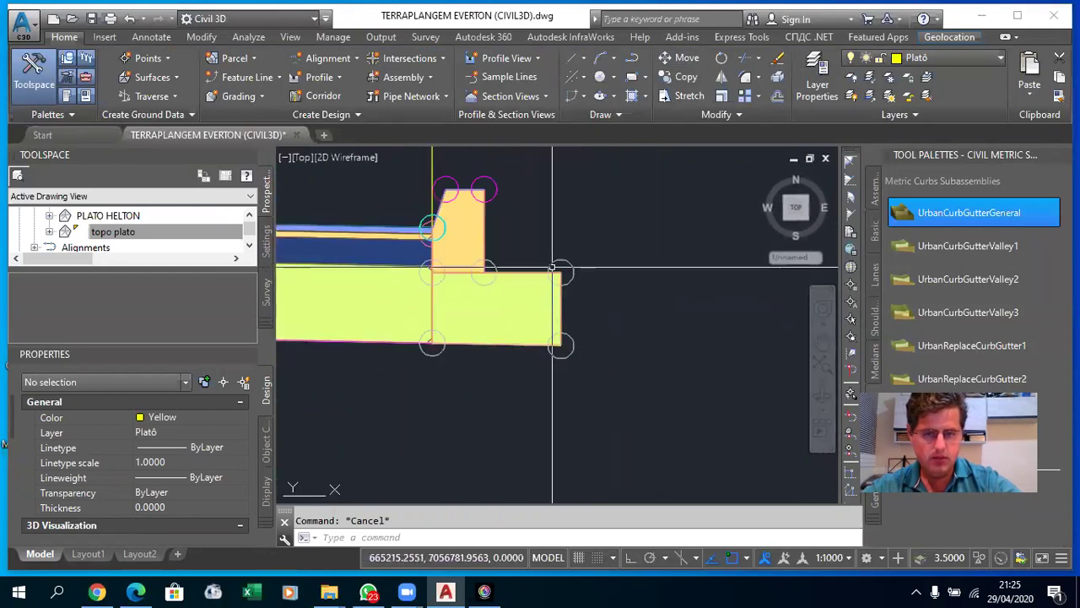
scroll(502, 241, "down", 2)
scroll(517, 252, "up", 2)
scroll(514, 254, "down", 2)
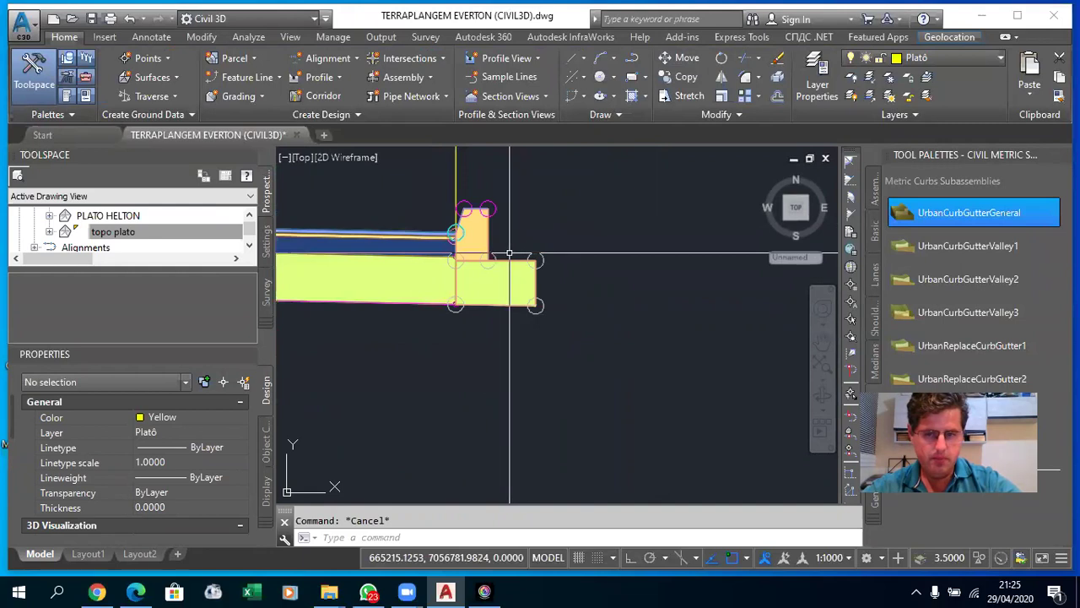
scroll(512, 254, "up", 1)
scroll(519, 253, "down", 3)
scroll(533, 255, "up", 2)
scroll(532, 254, "down", 3)
scroll(524, 253, "up", 3)
scroll(523, 253, "down", 2)
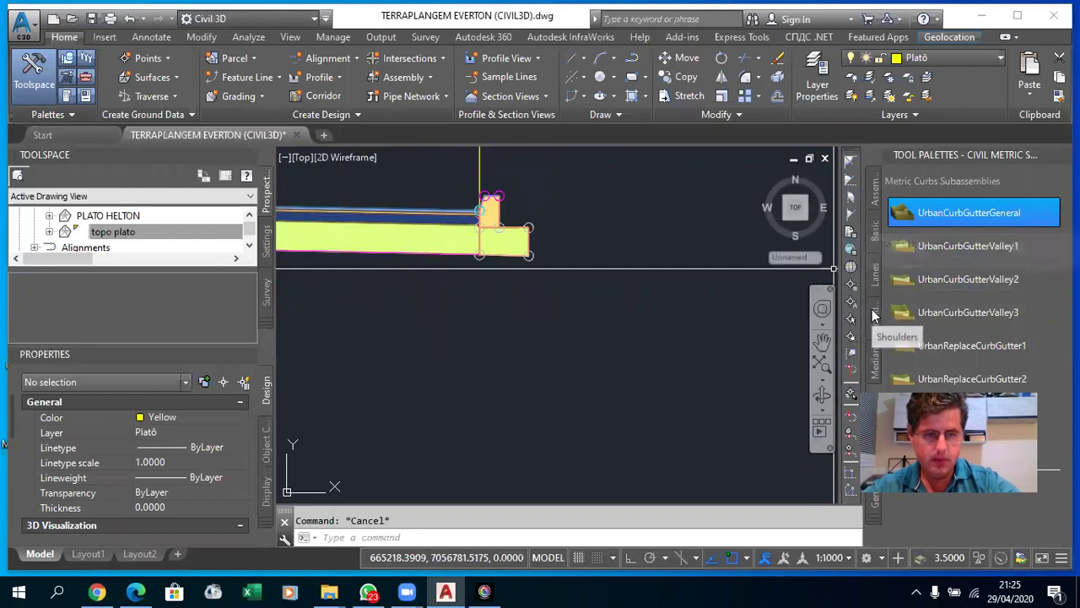
- Browse the tool palette tabs from Shoulders through Medians and Curbs to the Daylight subassemblies
left_click(877, 325)
left_click(874, 241)
left_click(878, 201)
left_click(877, 325)
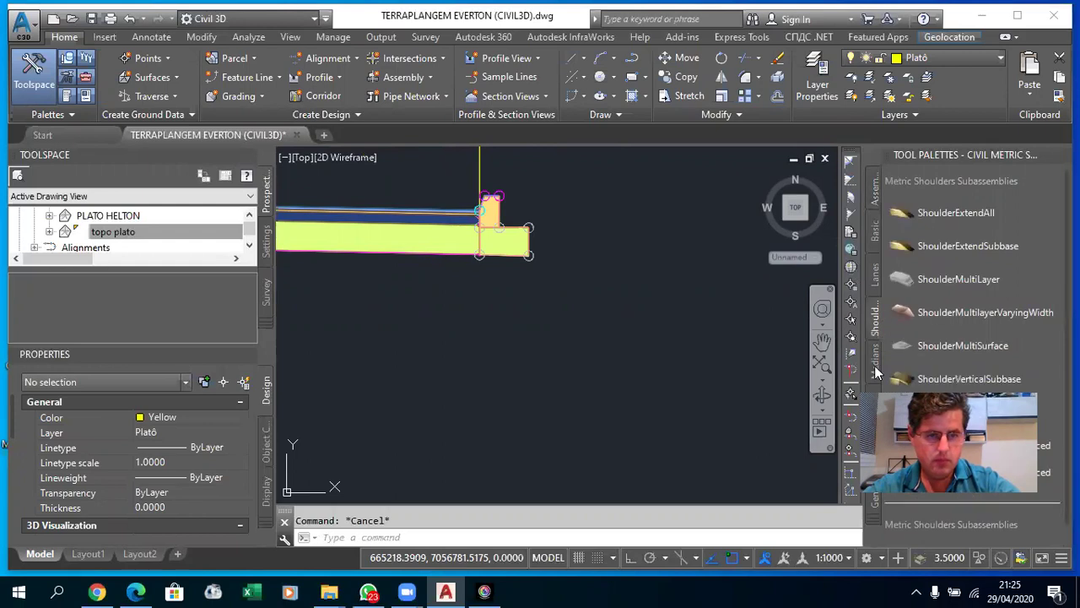
left_click(877, 374)
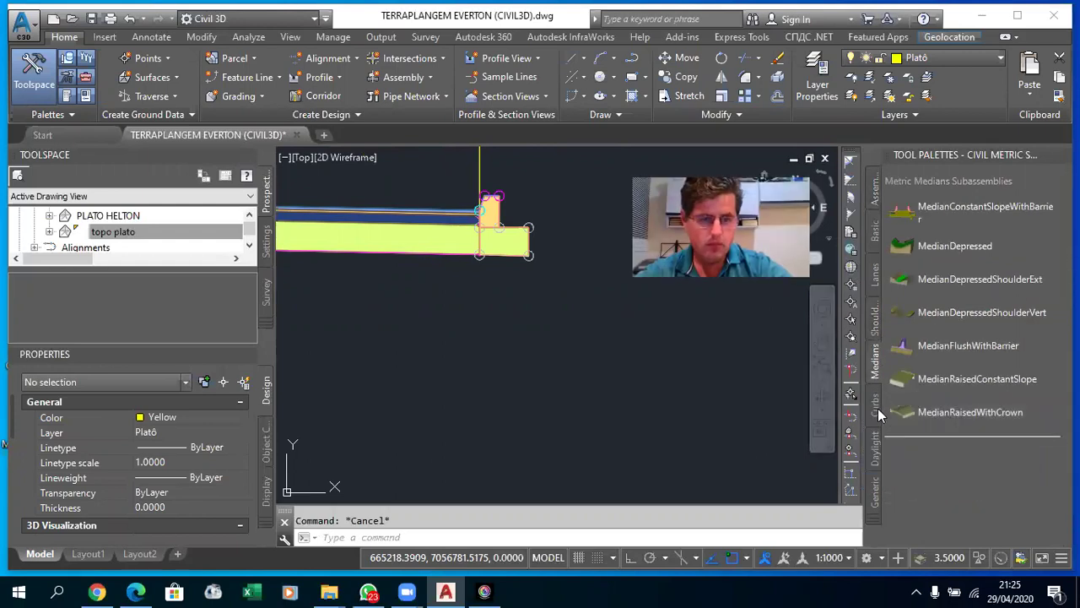
left_click(875, 407)
left_click(878, 458)
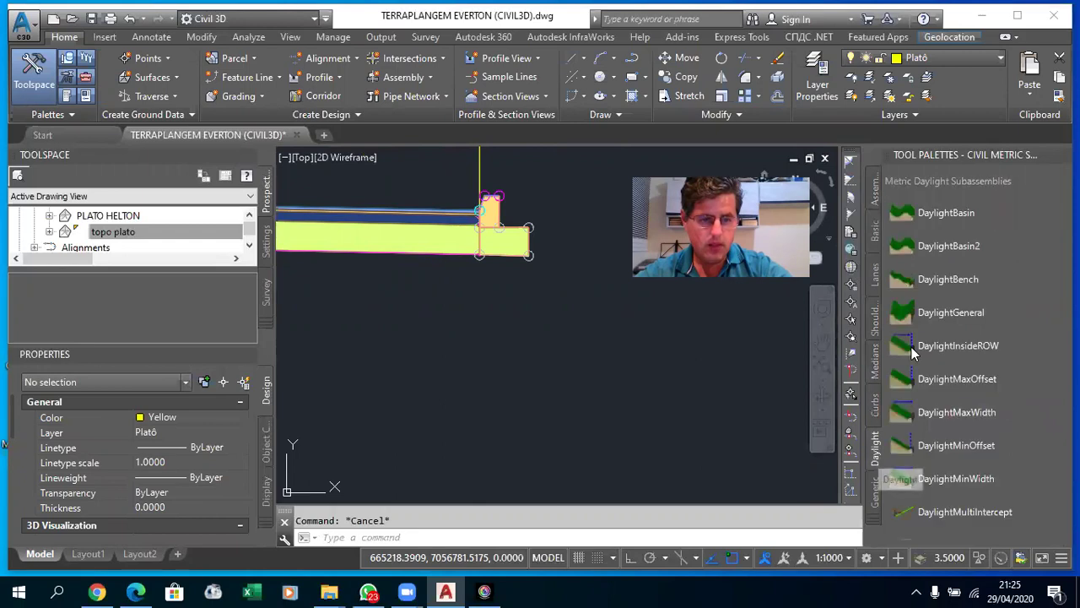
- Attach DaylightBench to the curb's outer marker point and end the command
left_click(897, 280)
scroll(534, 225, "up", 1)
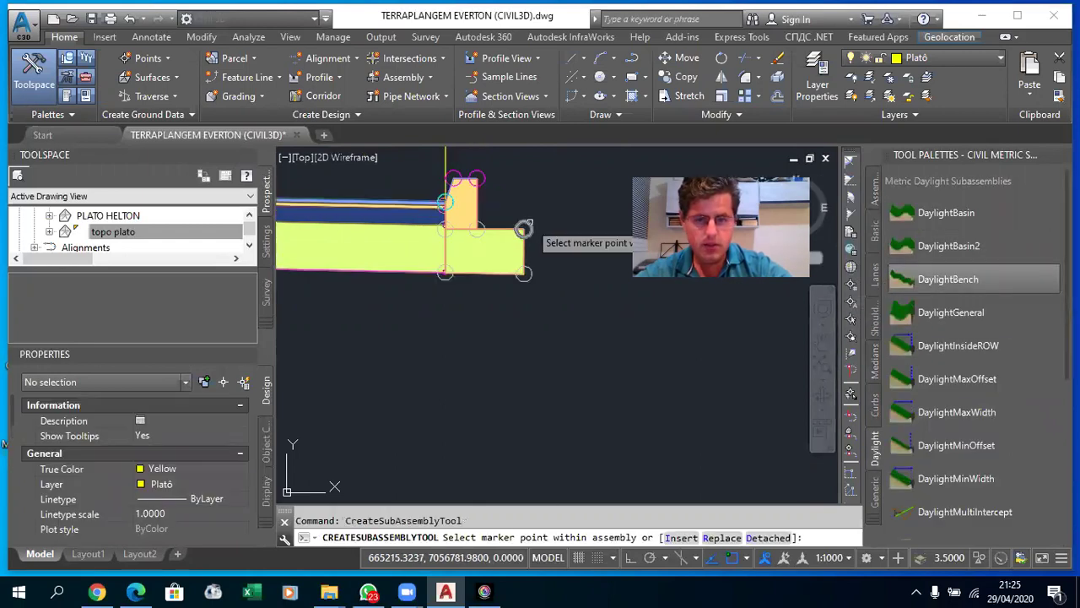
scroll(534, 225, "down", 1)
scroll(518, 217, "down", 1)
scroll(498, 215, "up", 1)
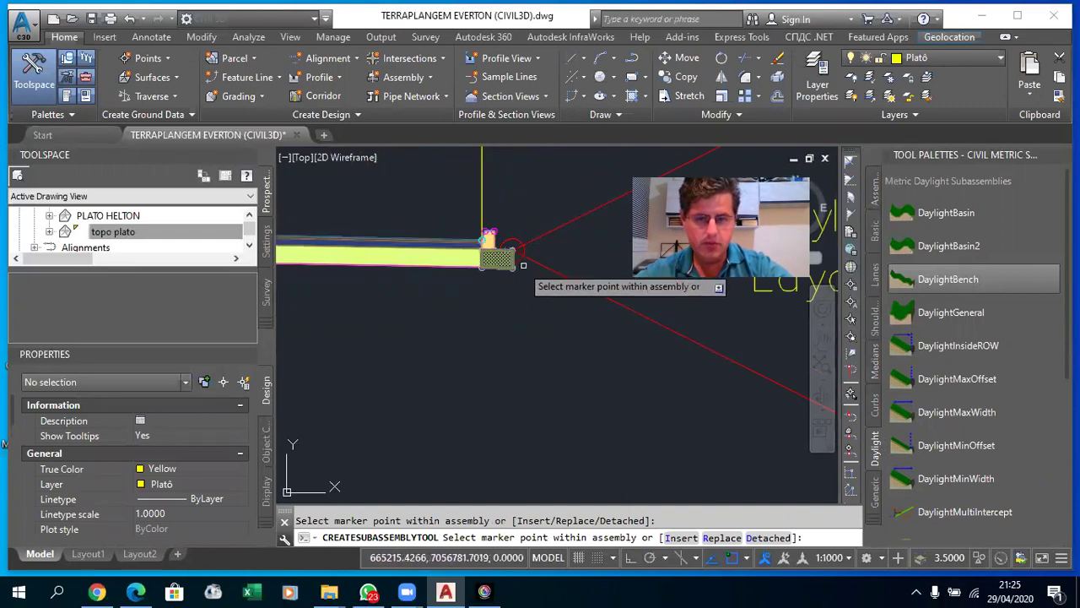
scroll(511, 253, "down", 1)
key("Escape")
- Mirror the curb and DaylightBench about the assembly baseline marker to the left side
scroll(532, 249, "up", 1)
left_click(550, 248)
left_click(505, 222)
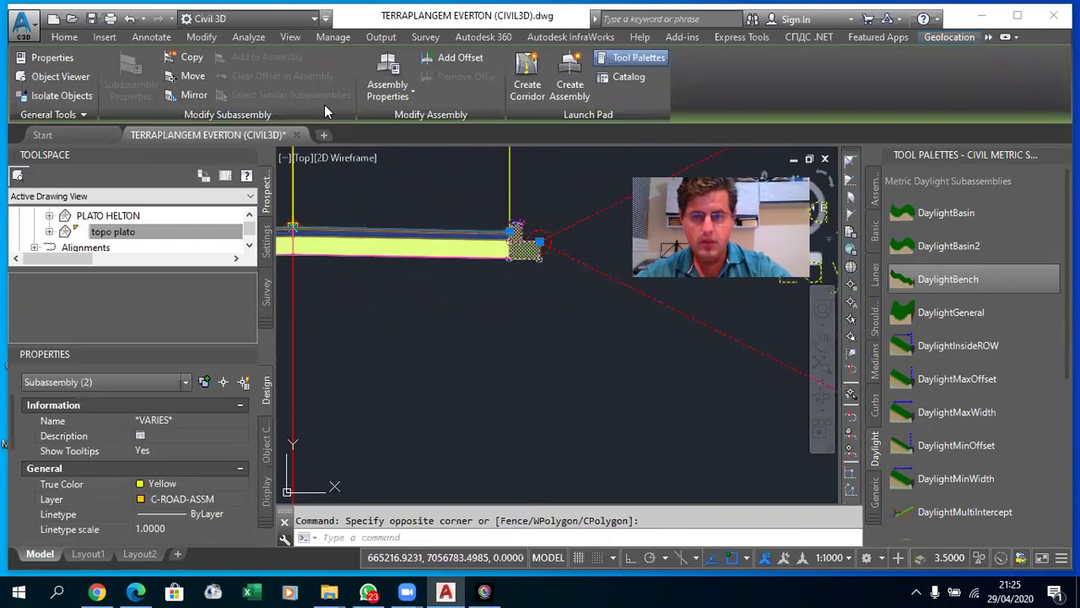
left_click(193, 94)
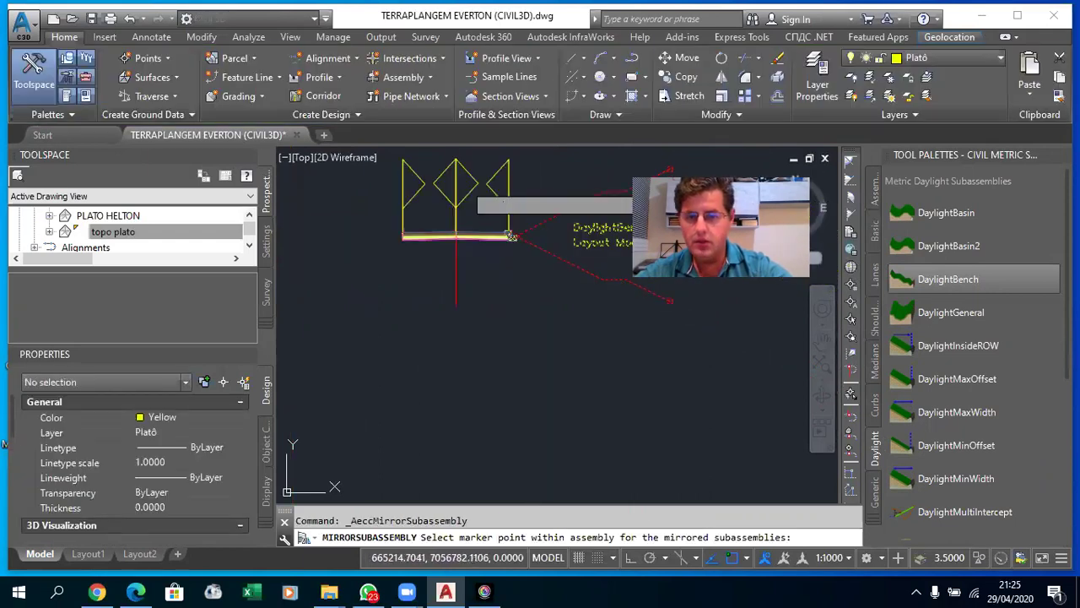
scroll(518, 328, "up", 2)
scroll(562, 336, "up", 1)
scroll(591, 328, "up", 1)
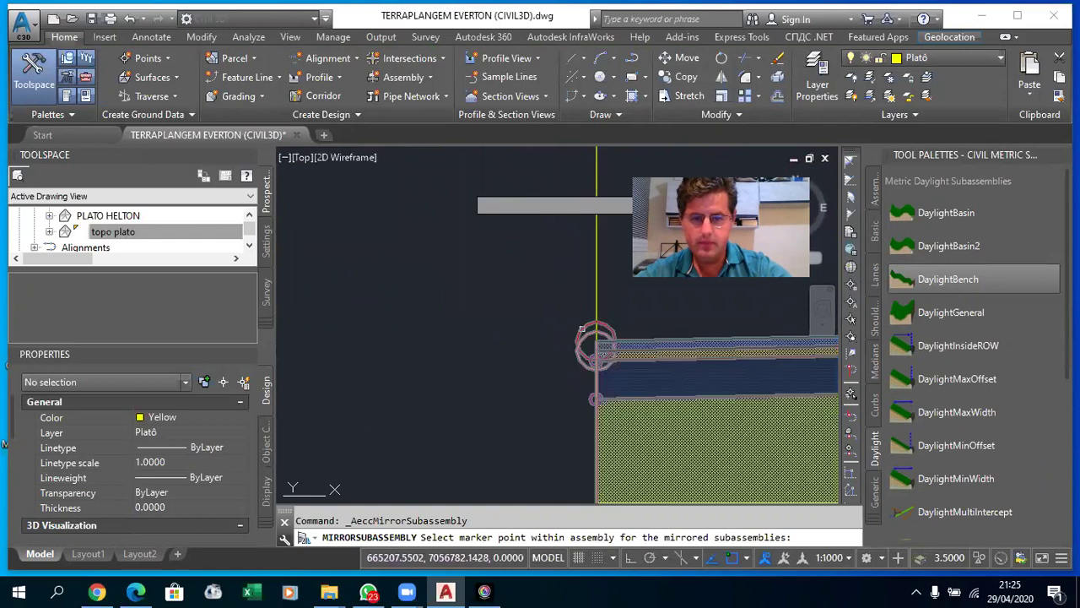
scroll(582, 328, "up", 1)
left_click(582, 327)
scroll(509, 267, "down", 5)
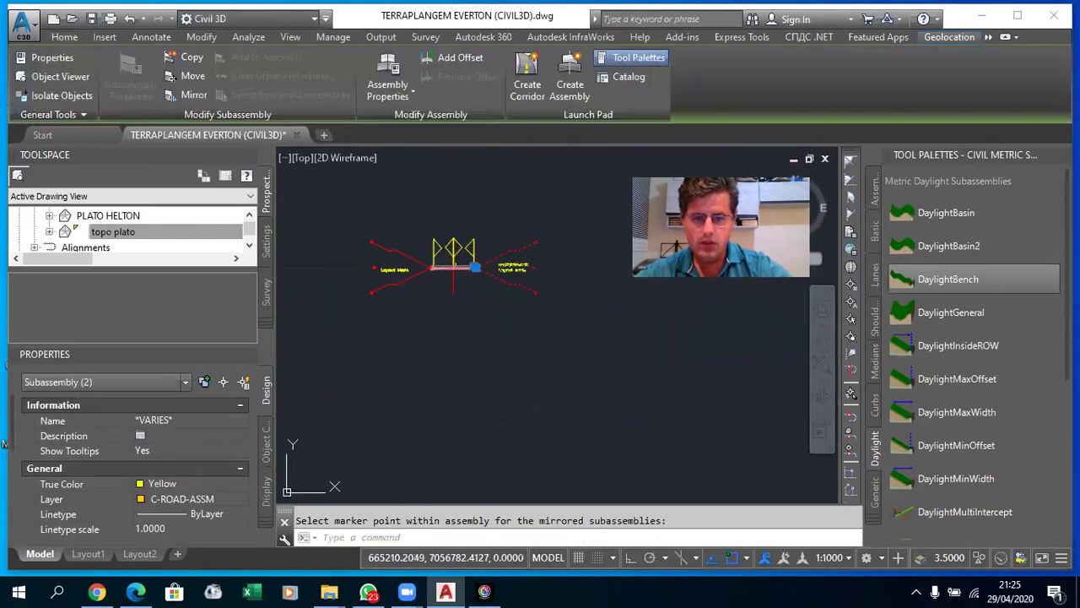
key("Escape")
- Select both DaylightBench subassemblies for editing
scroll(509, 267, "up", 3)
left_click(338, 251)
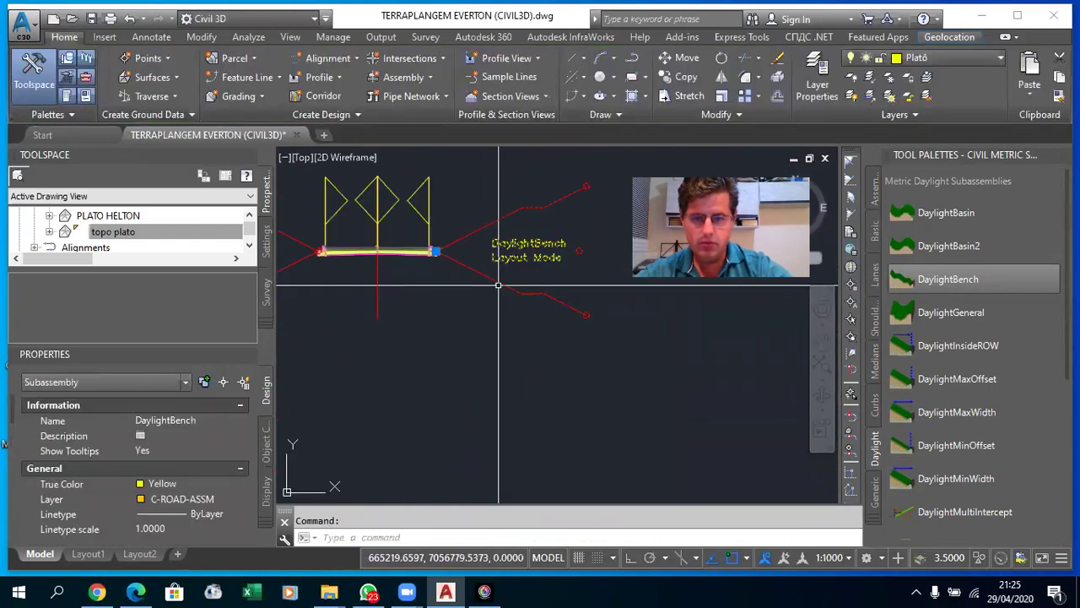
left_click(300, 245)
right_click(474, 297)
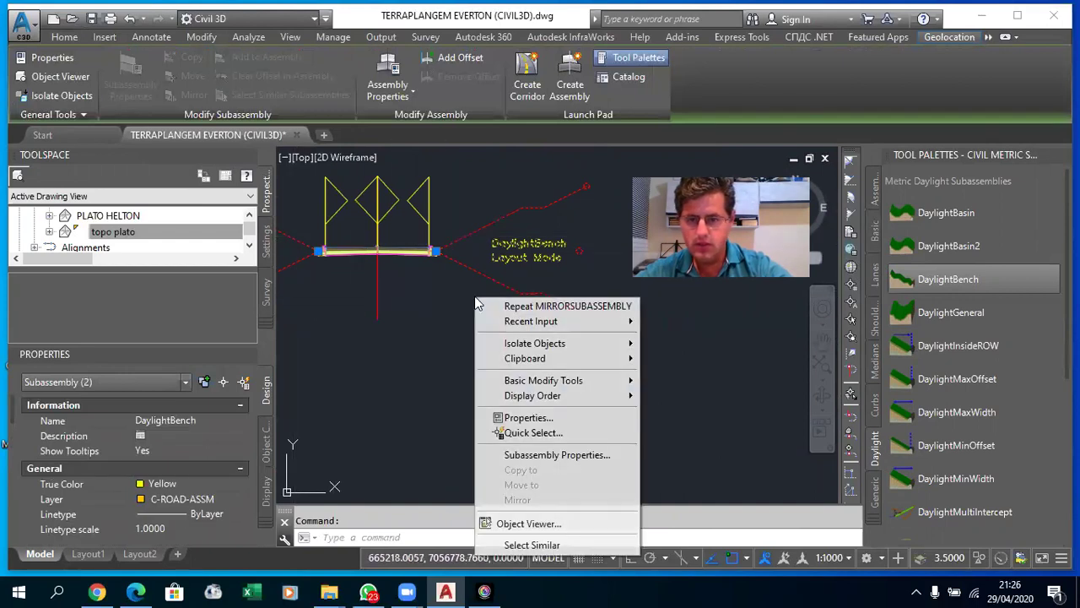
- Try editing subassembly properties for both benches, then cancel the failed command
left_click(574, 460)
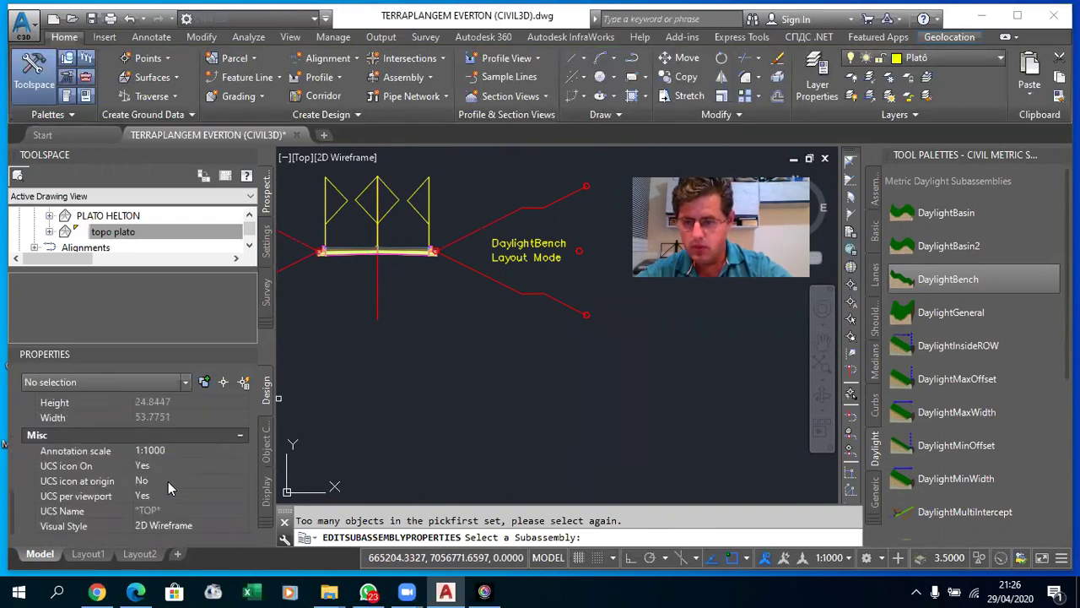
scroll(168, 481, "up", 2)
scroll(168, 481, "up", 2)
scroll(168, 479, "up", 2)
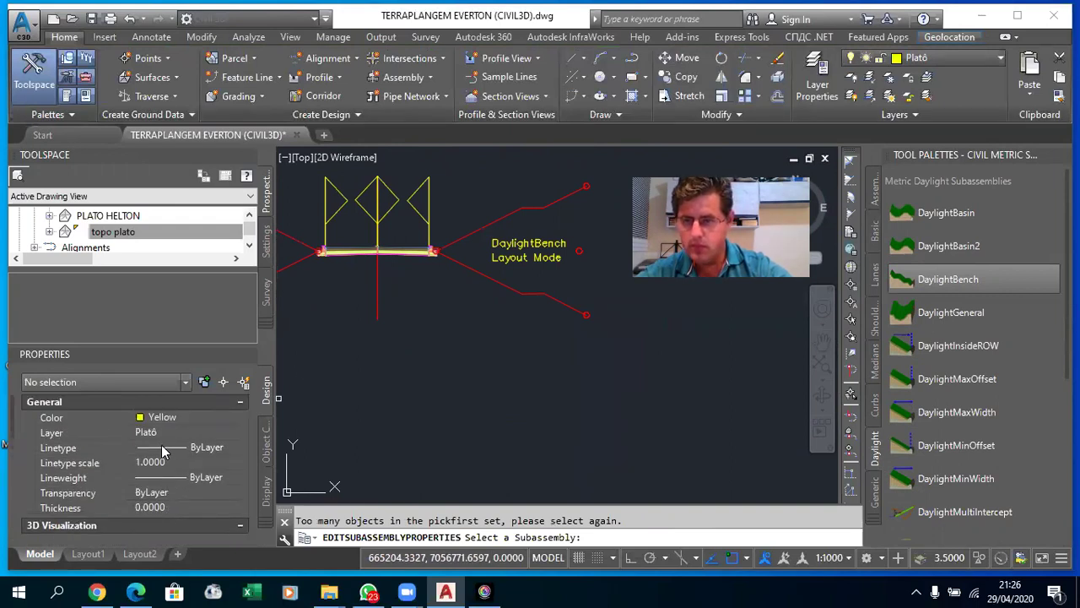
scroll(162, 446, "down", 3)
scroll(194, 431, "down", 3)
key("Escape")
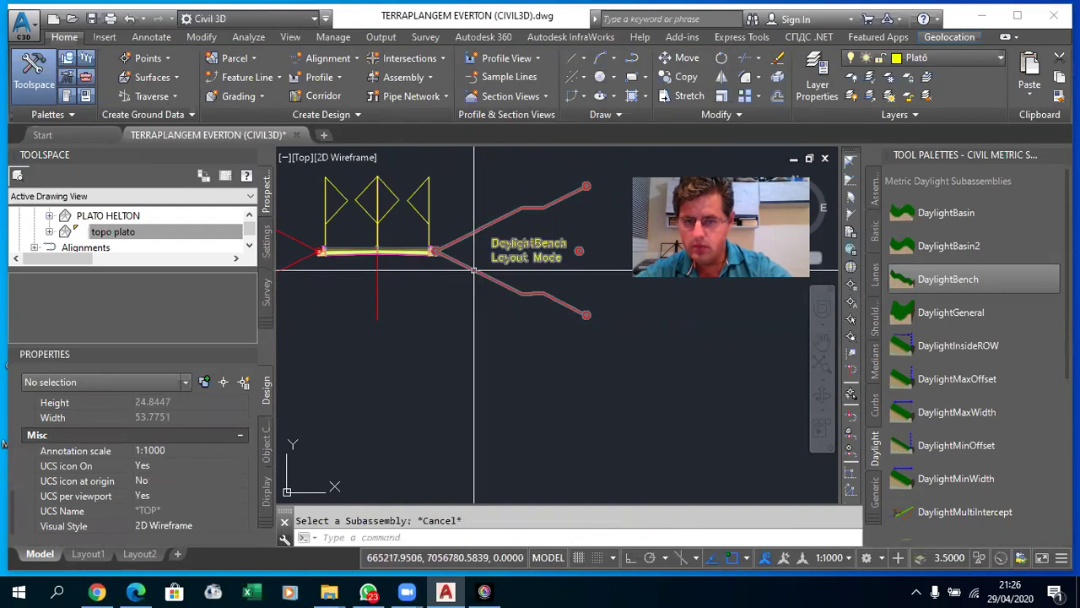
- Give the right DaylightBench 8.00 m max cut/fill heights, 1.00:1 cut and 1.50:1 fill slopes
left_click(475, 270)
scroll(161, 480, "down", 5)
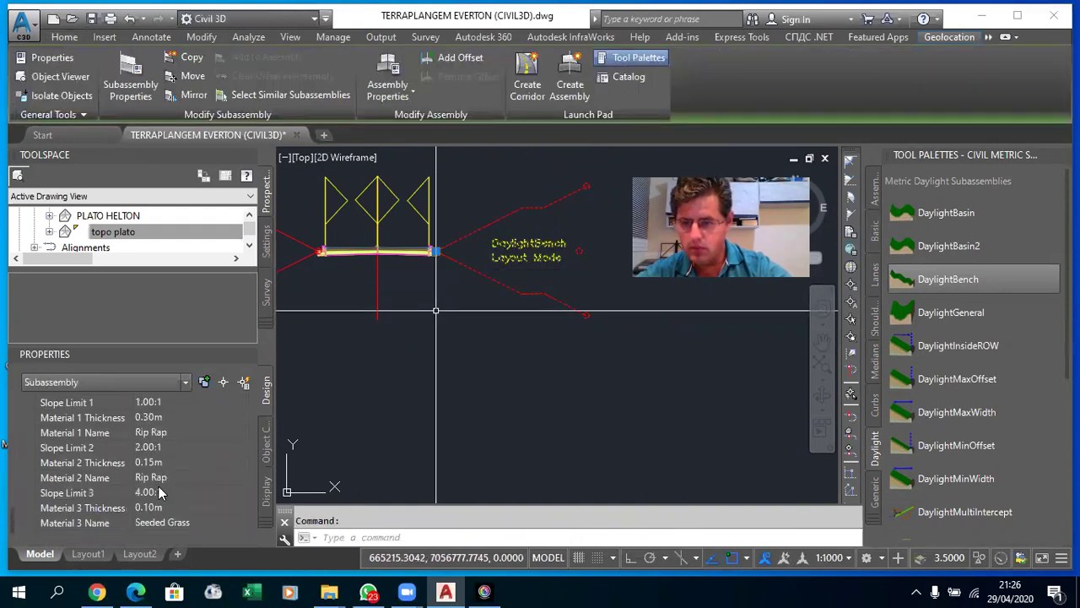
scroll(152, 490, "up", 3)
scroll(153, 489, "up", 2)
scroll(157, 487, "down", 2)
left_click(145, 448)
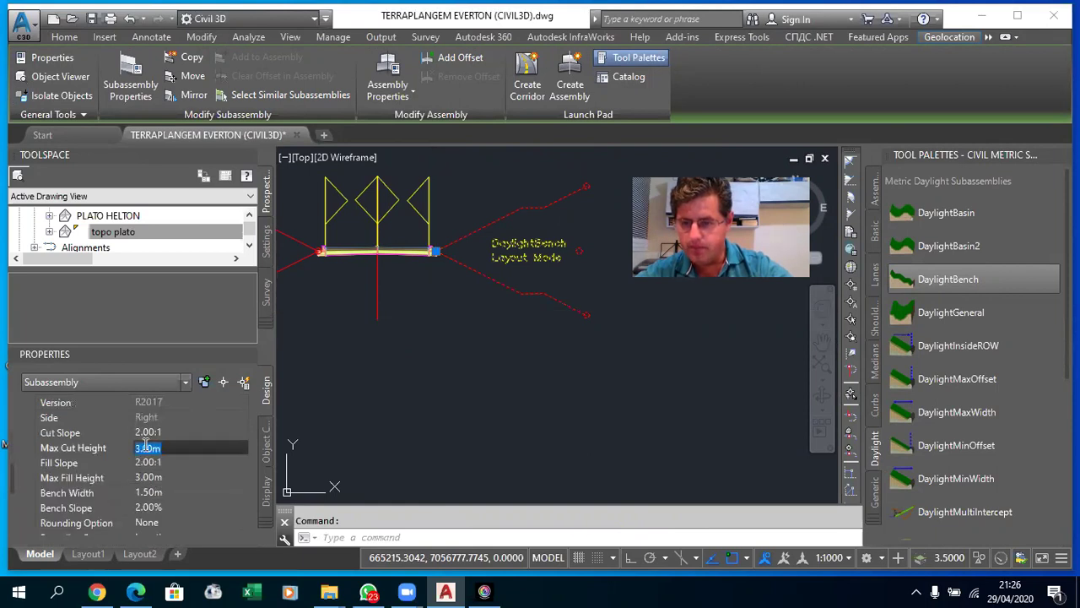
left_click(136, 448)
left_click_drag(136, 447, 145, 445)
type("8")
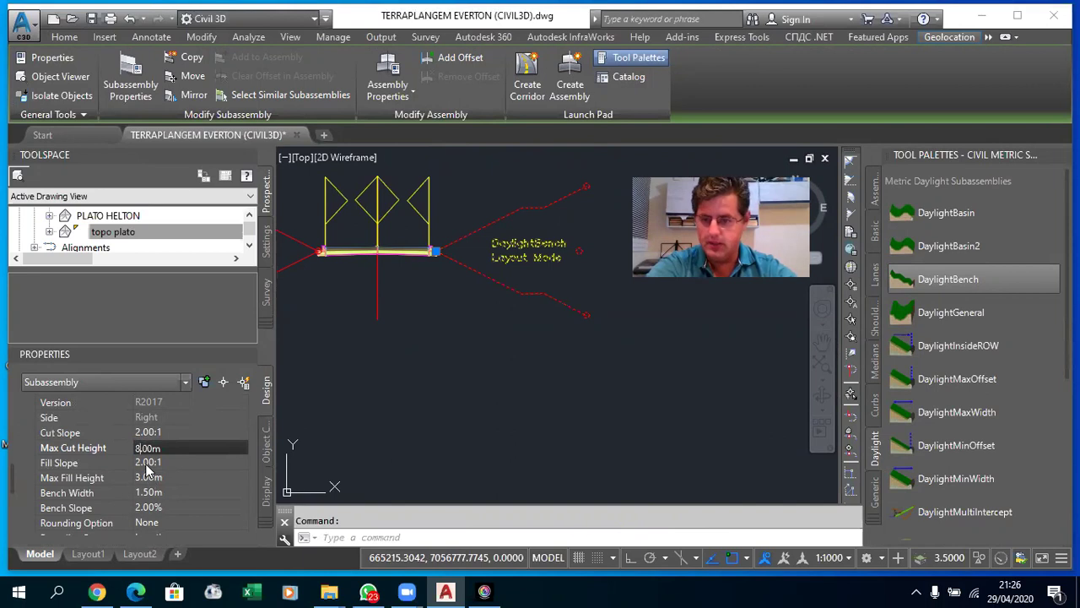
left_click(139, 433)
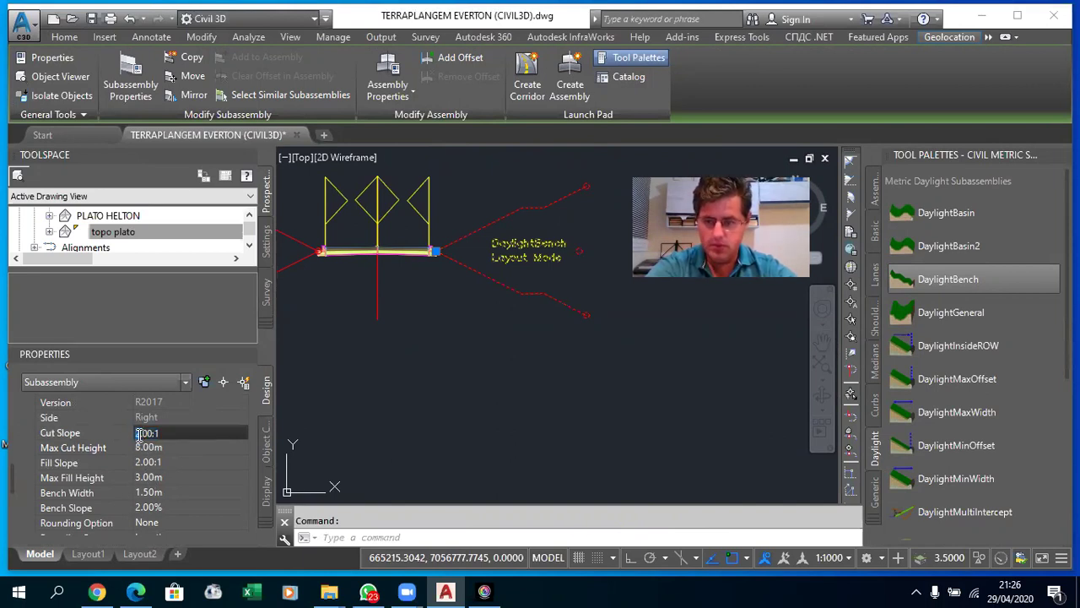
type("1")
left_click(139, 478)
type("8")
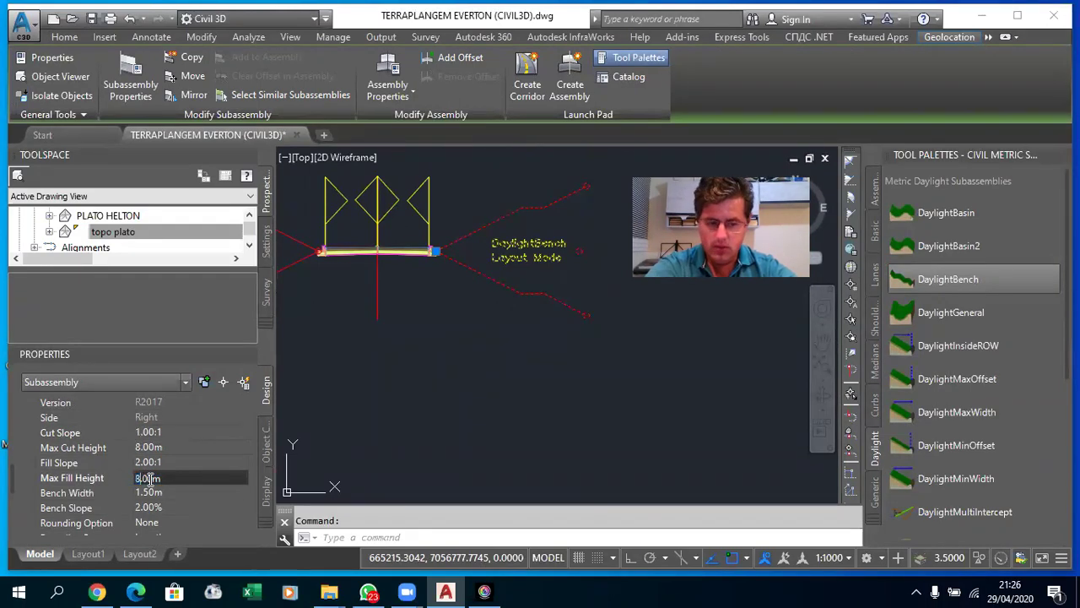
left_click(140, 462)
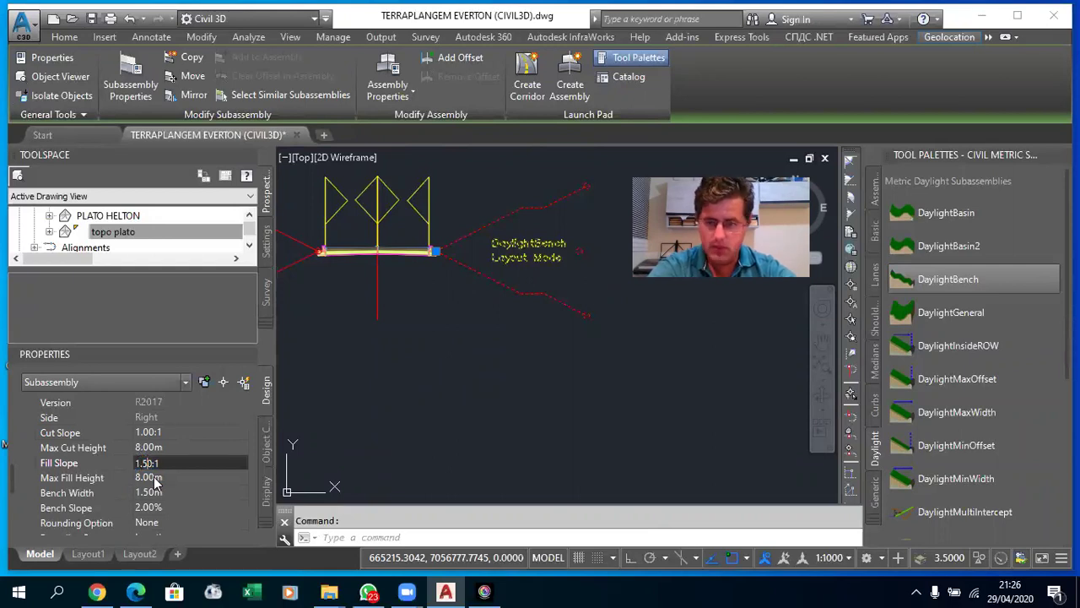
left_click(152, 479)
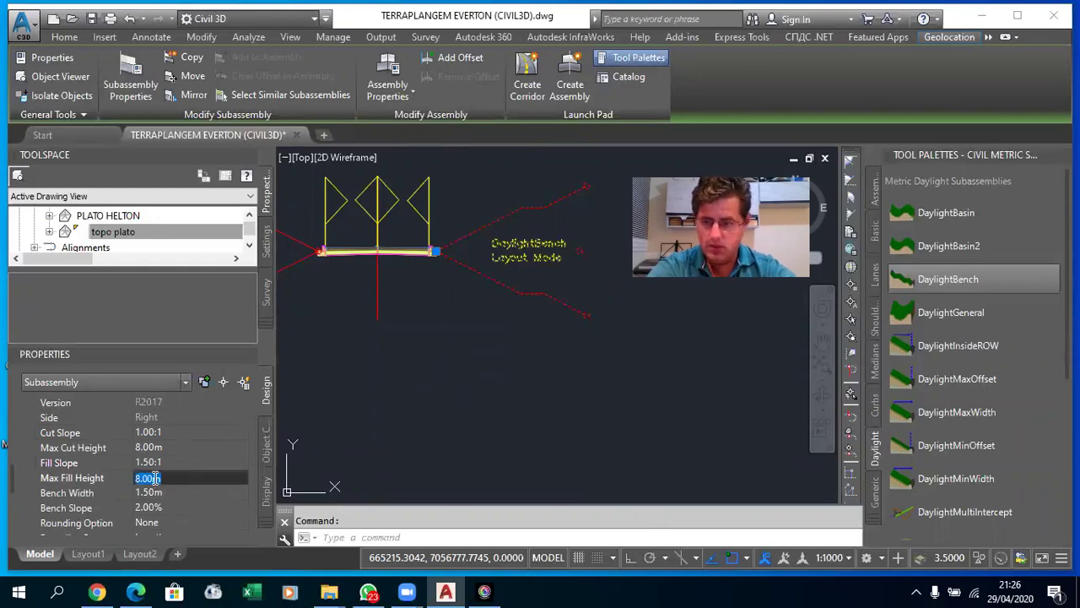
left_click(520, 348)
key("Escape")
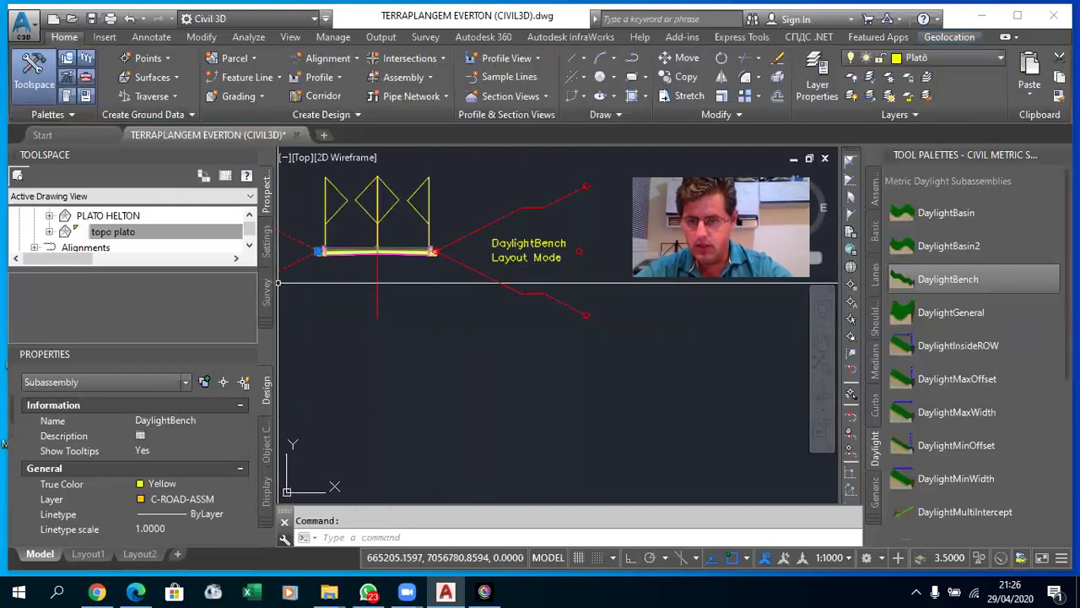
- Set the left DaylightBench's Max Cut Height and Max Fill Height to 8.00 m
left_click(150, 403)
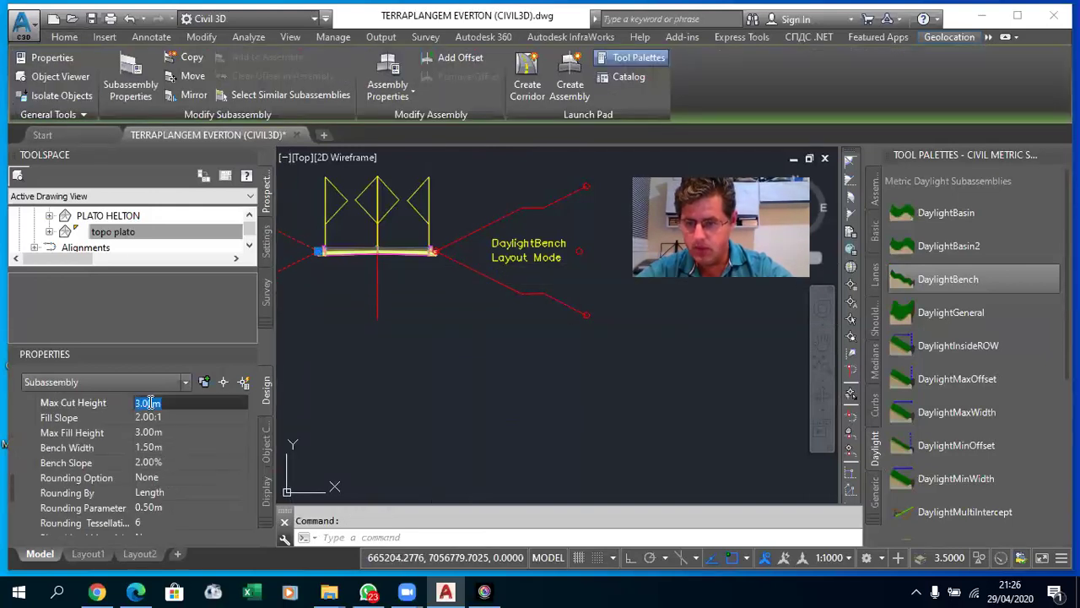
type("8")
left_click(153, 433)
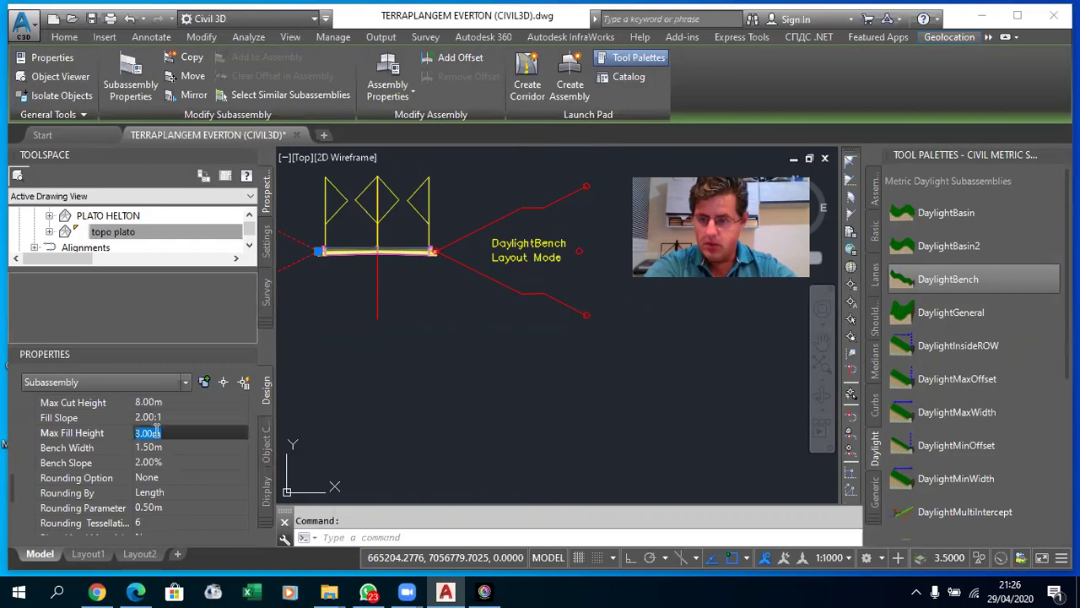
type("8")
left_click(156, 448)
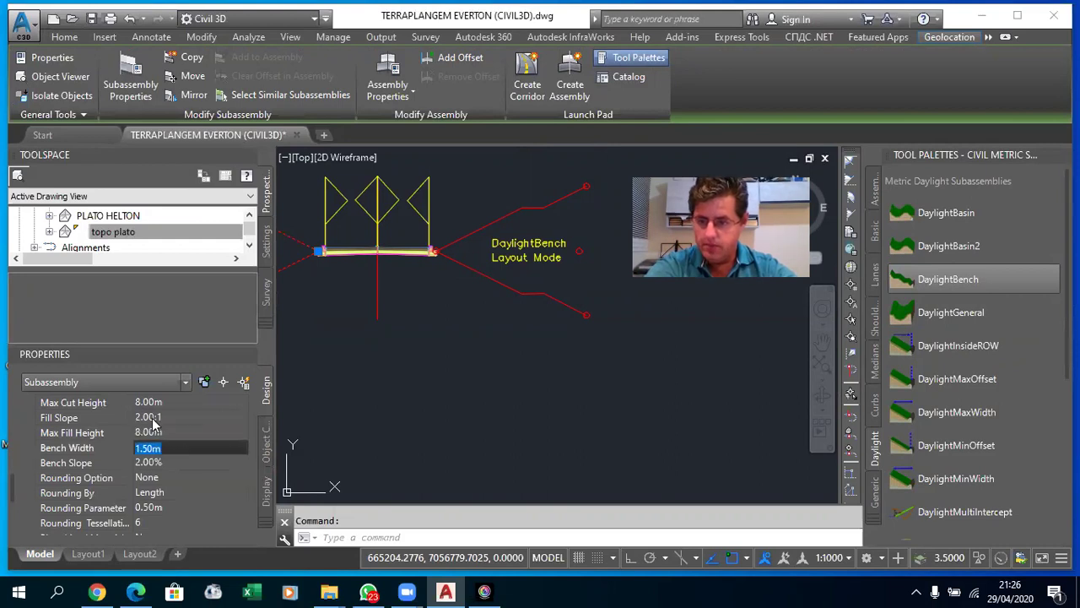
left_click(146, 417)
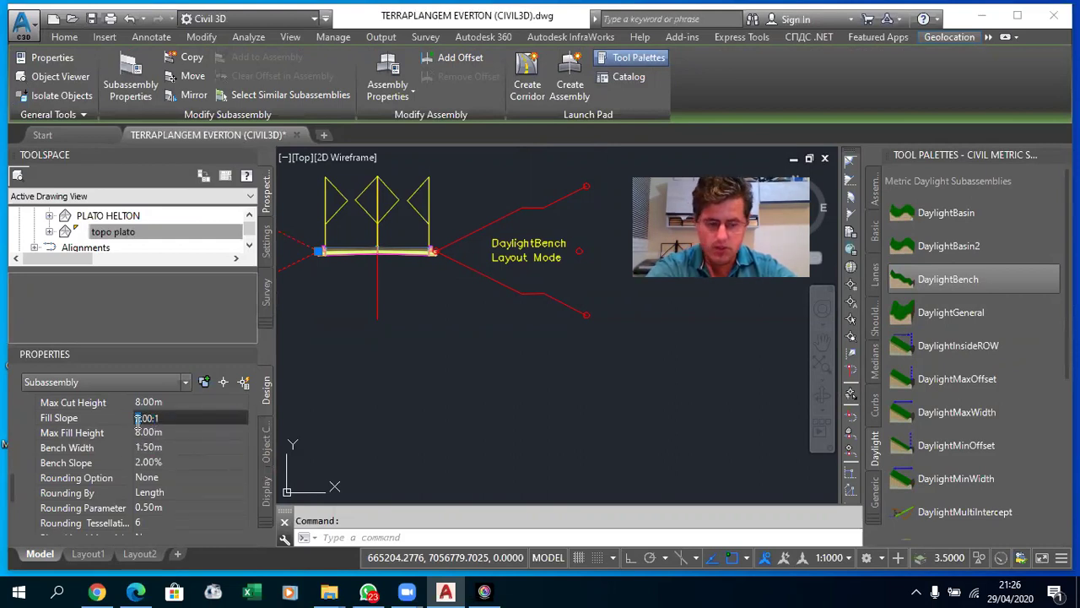
type("1")
left_click(146, 448)
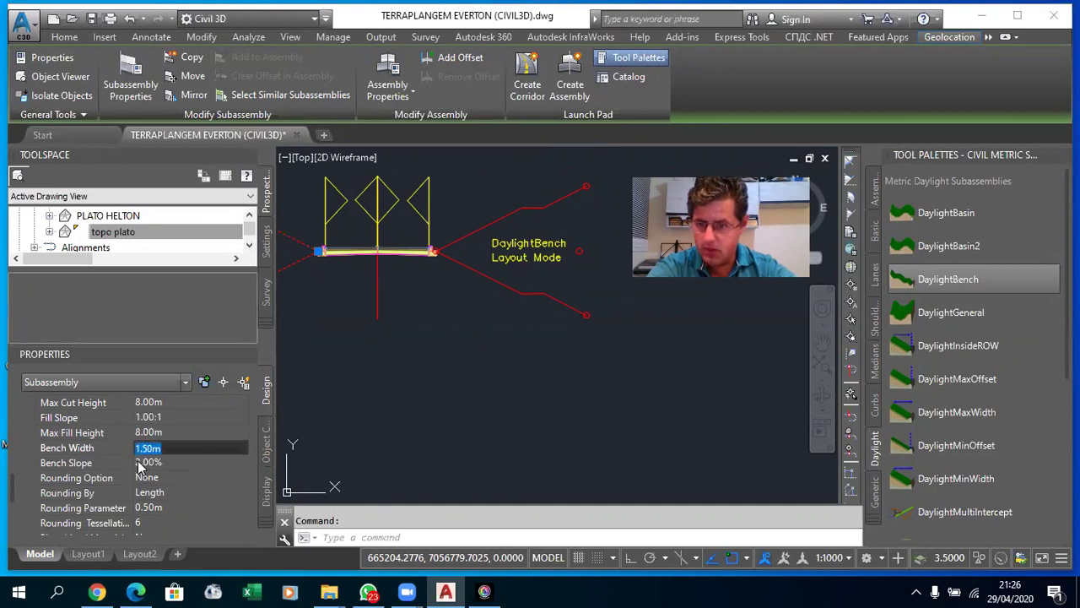
left_click(140, 465)
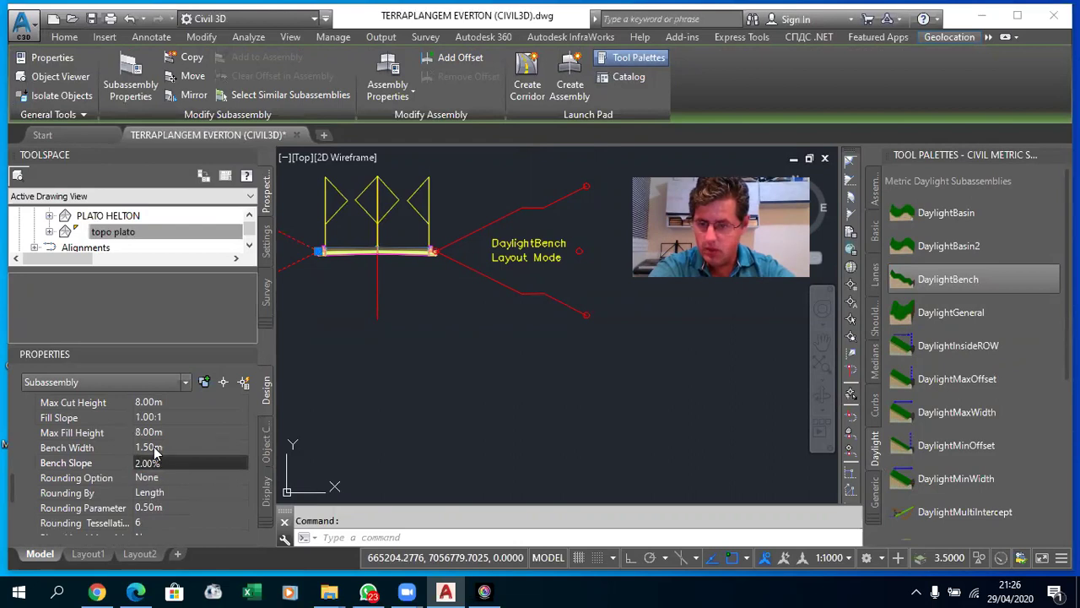
- Set its Fill Slope to 1.50:1 and Cut Slope to 1.00:1
scroll(155, 418, "down", 3)
scroll(154, 478, "down", 5)
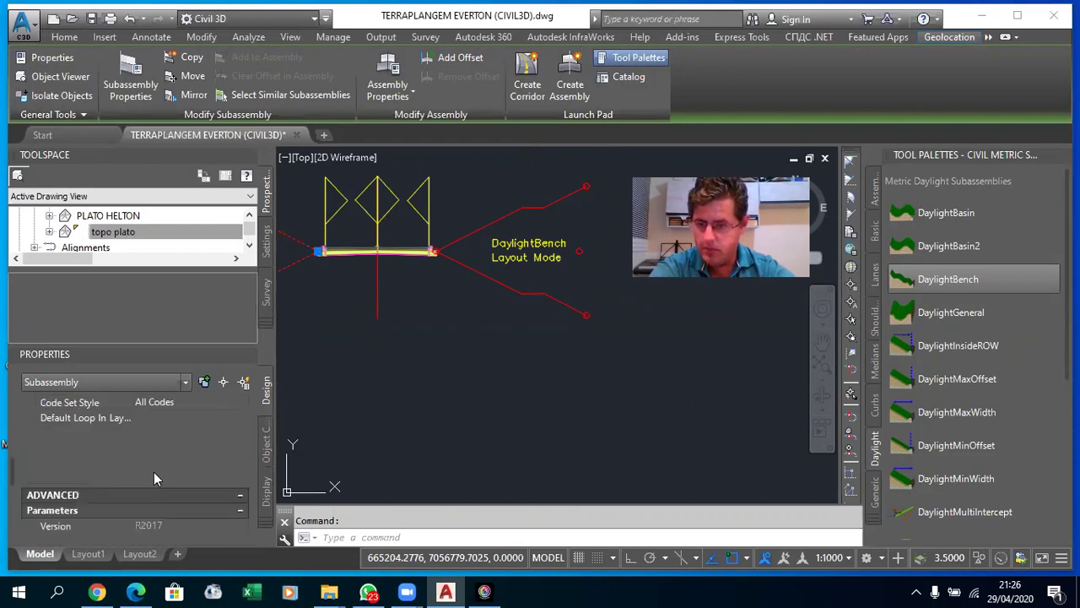
scroll(163, 476, "down", 3)
scroll(161, 506, "down", 3)
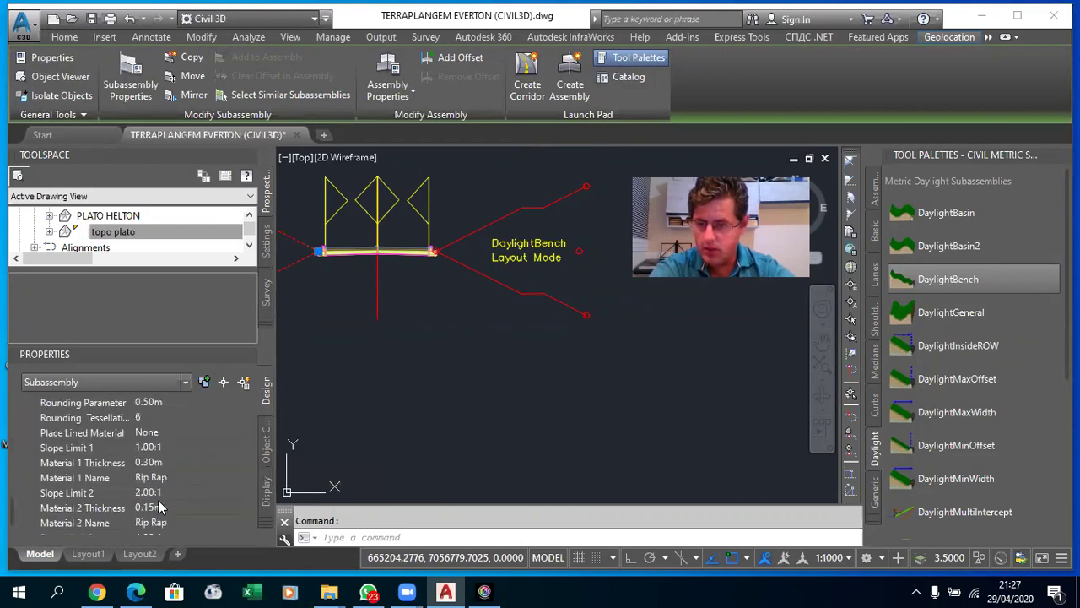
left_click(148, 492)
scroll(147, 486, "up", 3)
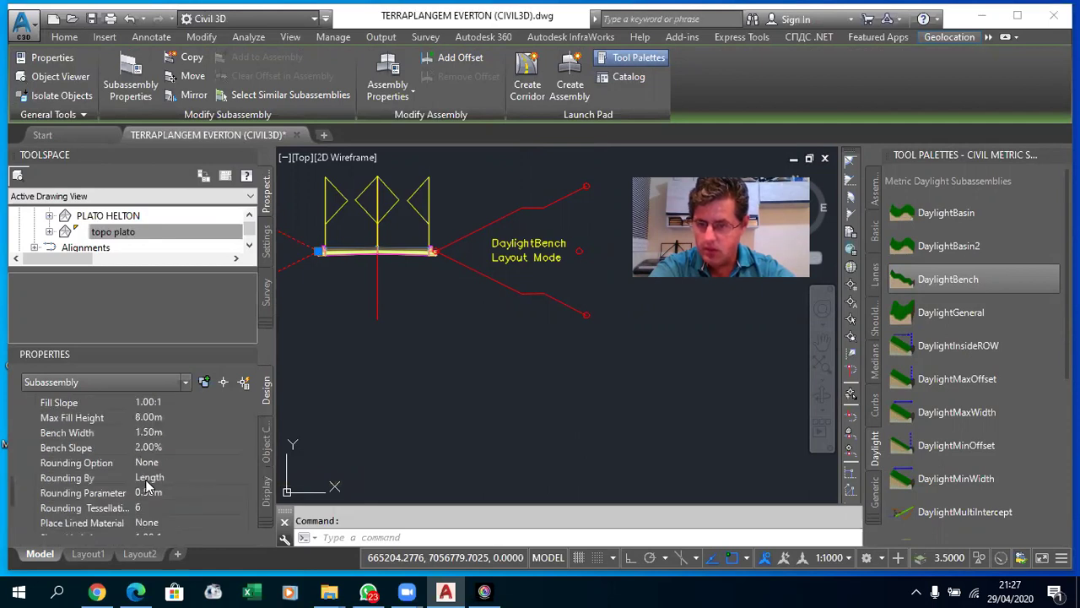
scroll(161, 461, "up", 3)
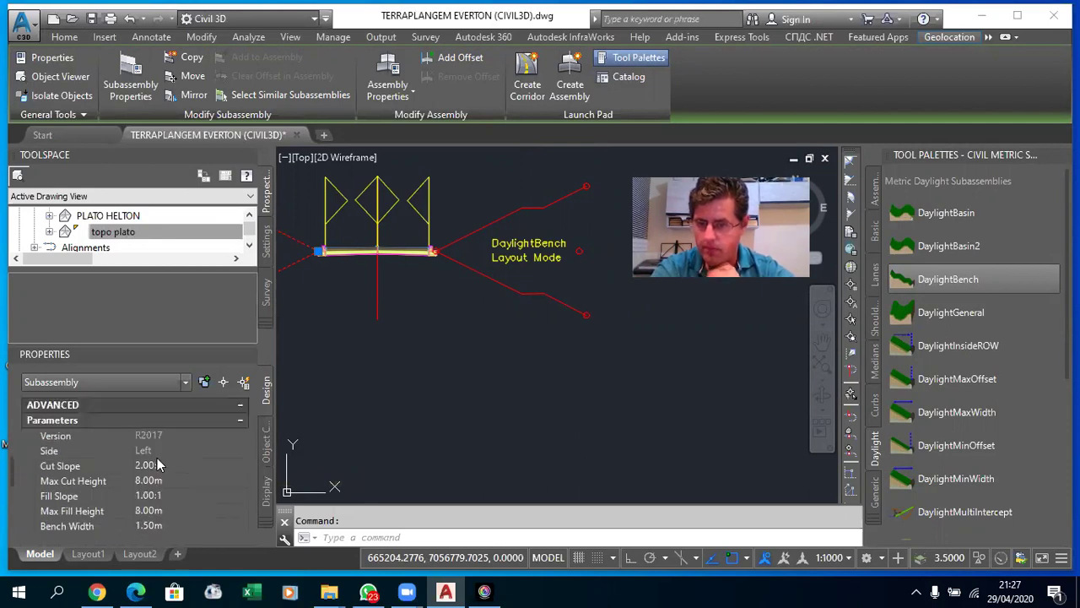
left_click(155, 495)
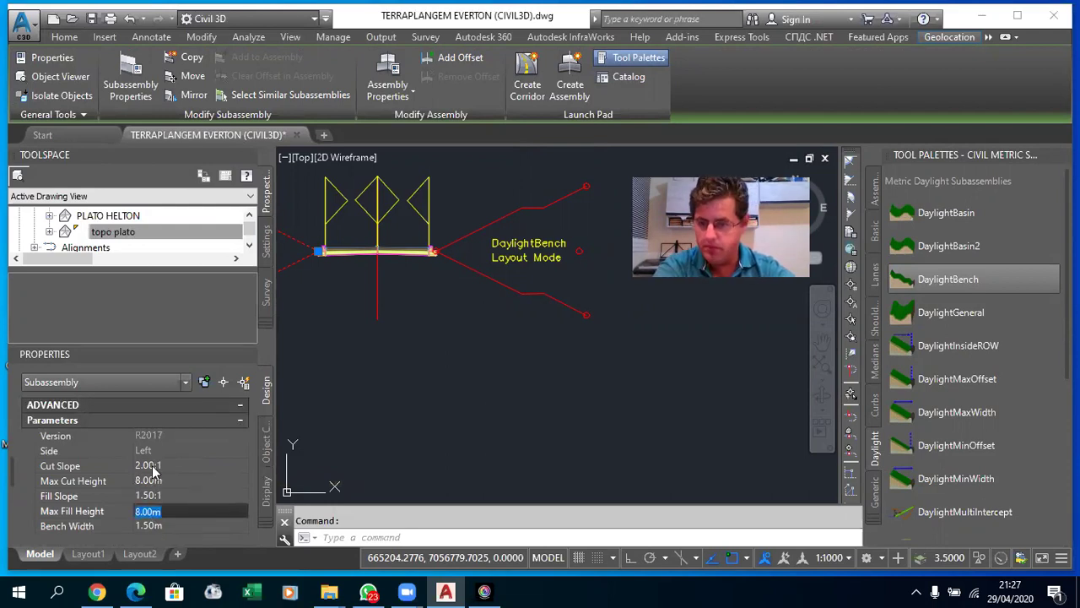
left_click(138, 466)
type("1")
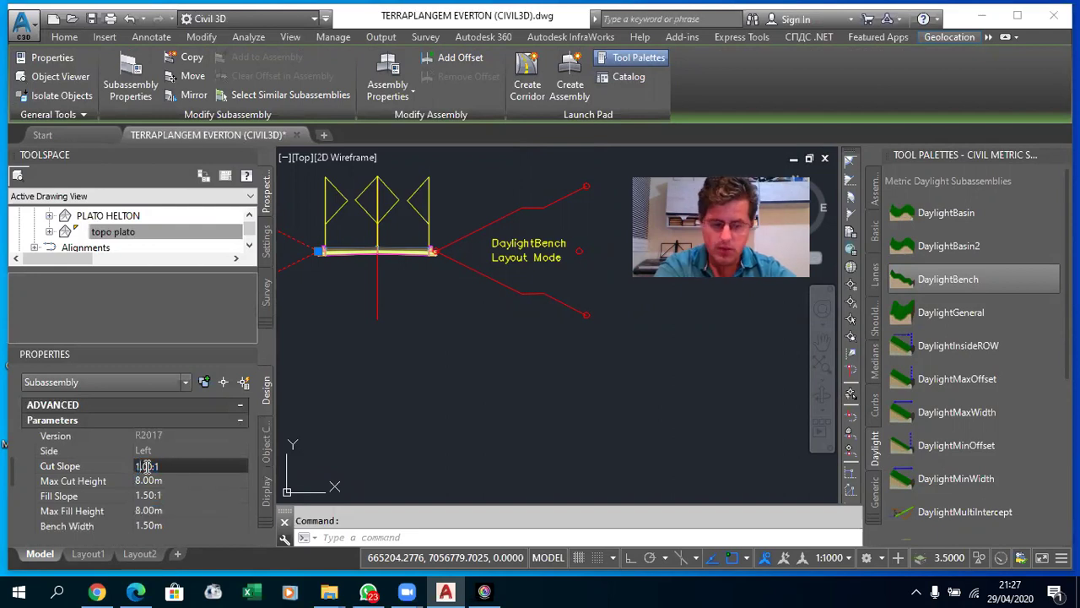
left_click(166, 479)
left_click(174, 287)
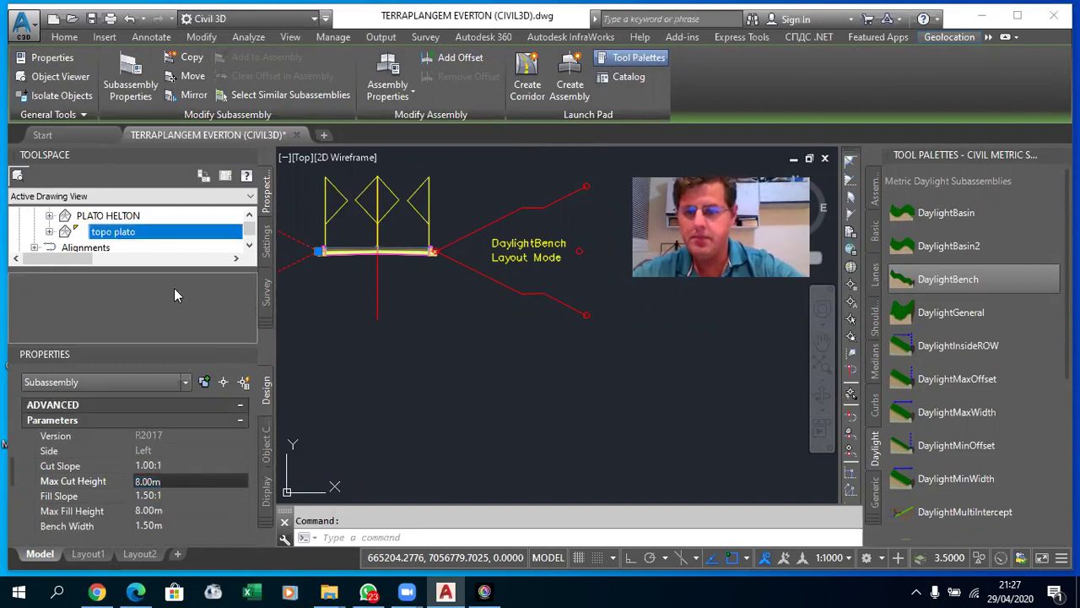
- Exit the subassembly and zoom over the topo plato surface and the acesso road plan
left_click(249, 355)
key("Escape")
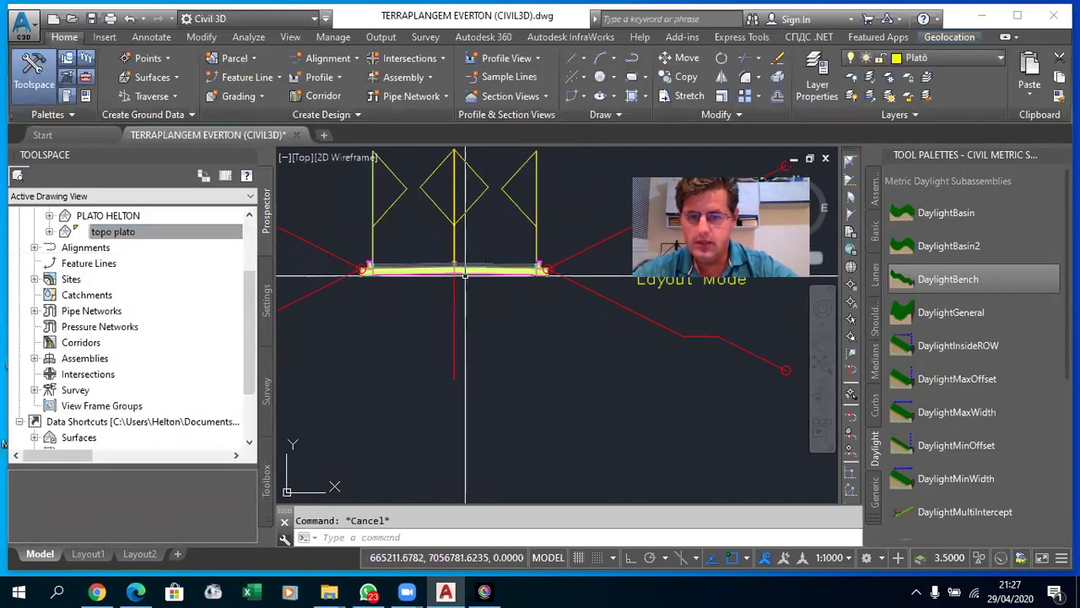
scroll(472, 295, "down", 2)
scroll(472, 296, "up", 5)
scroll(473, 287, "up", 2)
scroll(459, 238, "down", 1)
scroll(459, 237, "up", 3)
scroll(489, 253, "up", 2)
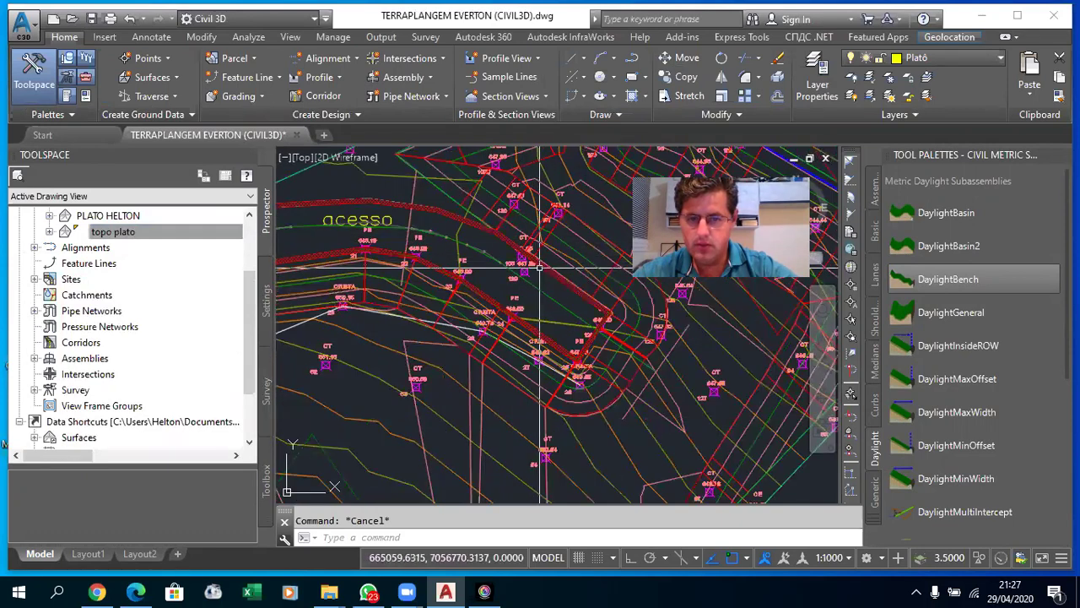
scroll(414, 228, "down", 2)
scroll(413, 228, "down", 2)
scroll(413, 227, "up", 4)
scroll(413, 228, "down", 3)
scroll(413, 253, "up", 2)
scroll(411, 295, "up", 2)
scroll(509, 296, "up", 1)
scroll(510, 296, "down", 4)
scroll(490, 287, "up", 2)
scroll(477, 280, "up", 1)
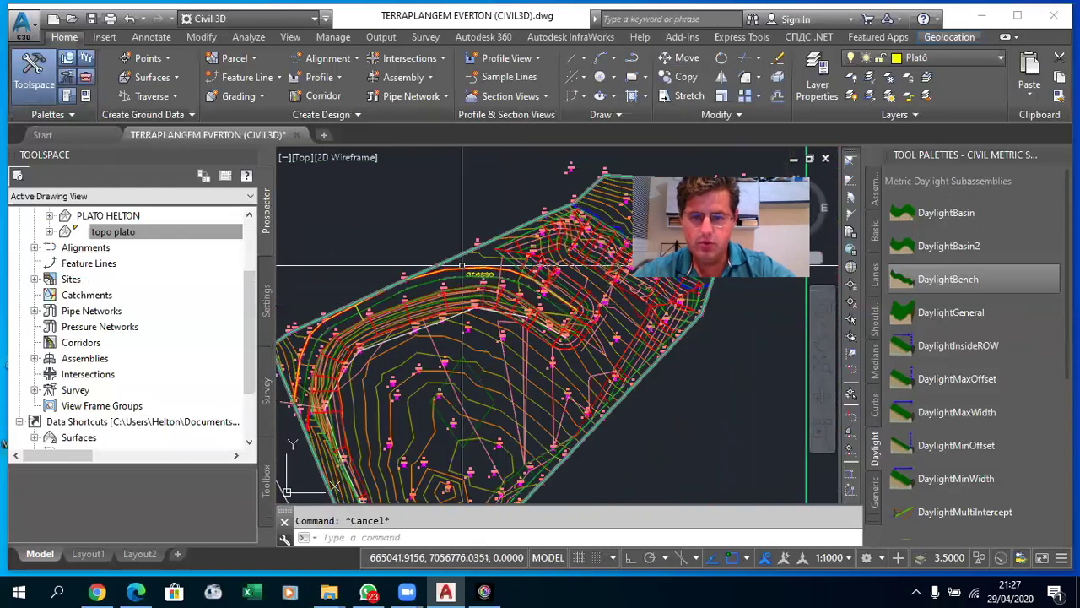
scroll(470, 276, "up", 2)
scroll(470, 276, "down", 1)
scroll(470, 283, "down", 2)
scroll(469, 300, "up", 2)
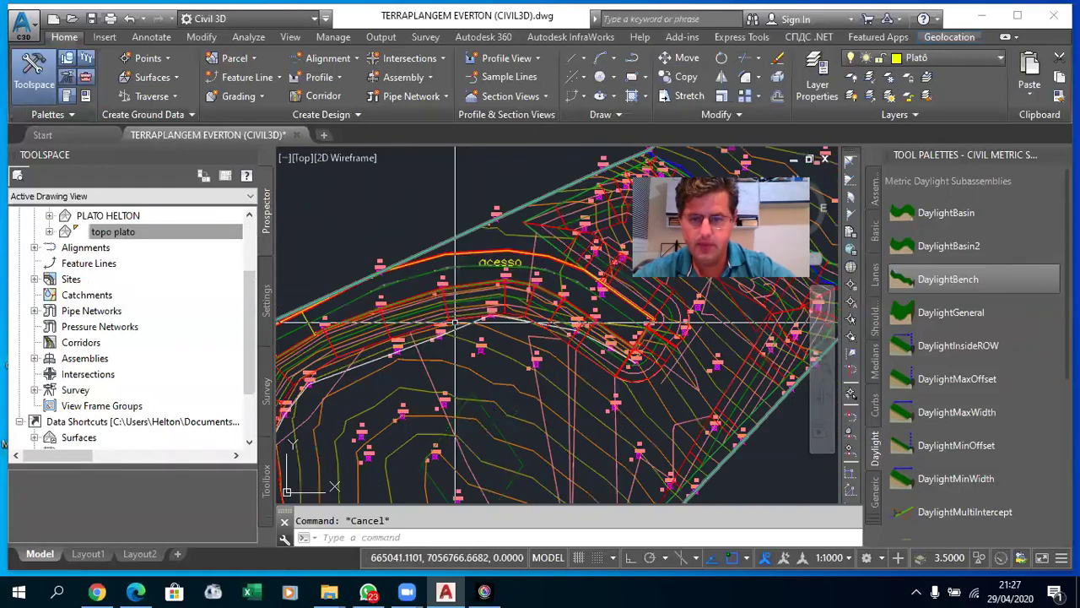
scroll(464, 304, "down", 2)
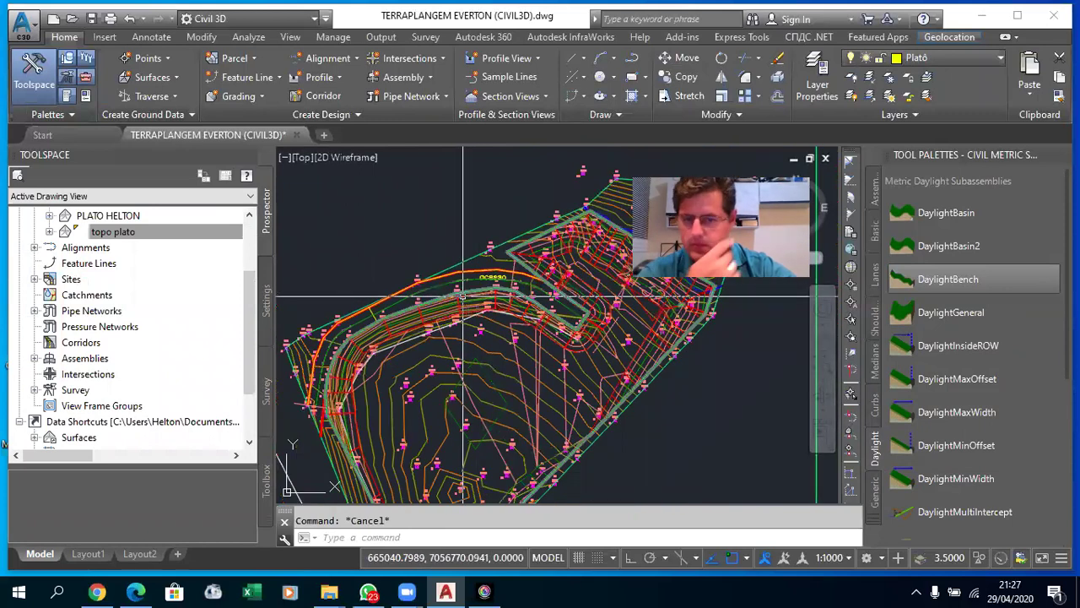
scroll(464, 299, "down", 3)
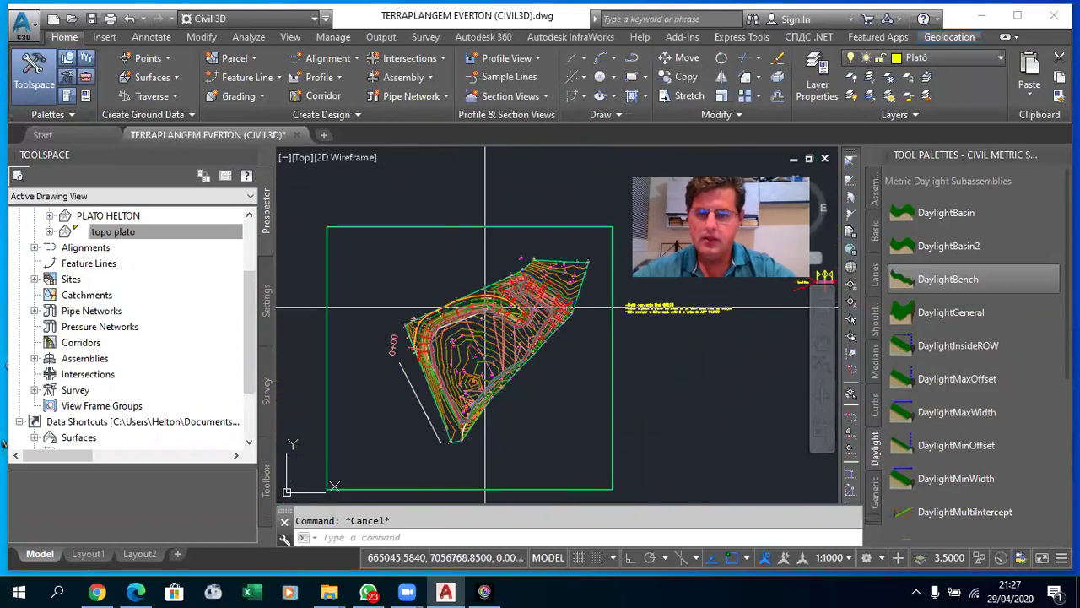
scroll(465, 299, "up", 4)
left_click(92, 233)
scroll(89, 239, "up", 2)
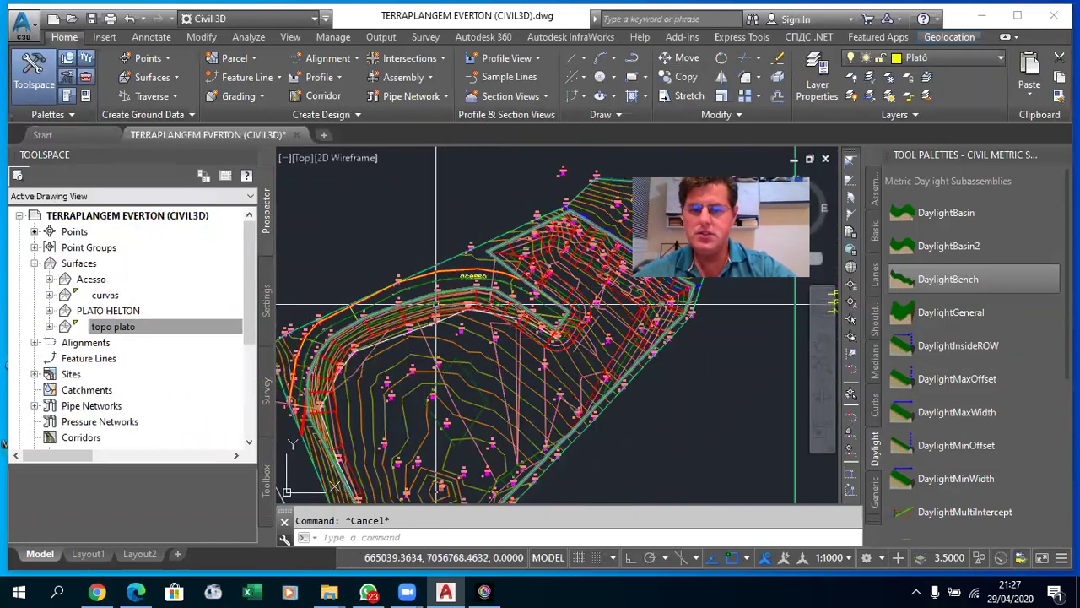
- Create a new TIN surface named PRIMITIVO+PLATO under the Surfaces collection
left_click(80, 264)
right_click(82, 268)
left_click(173, 275)
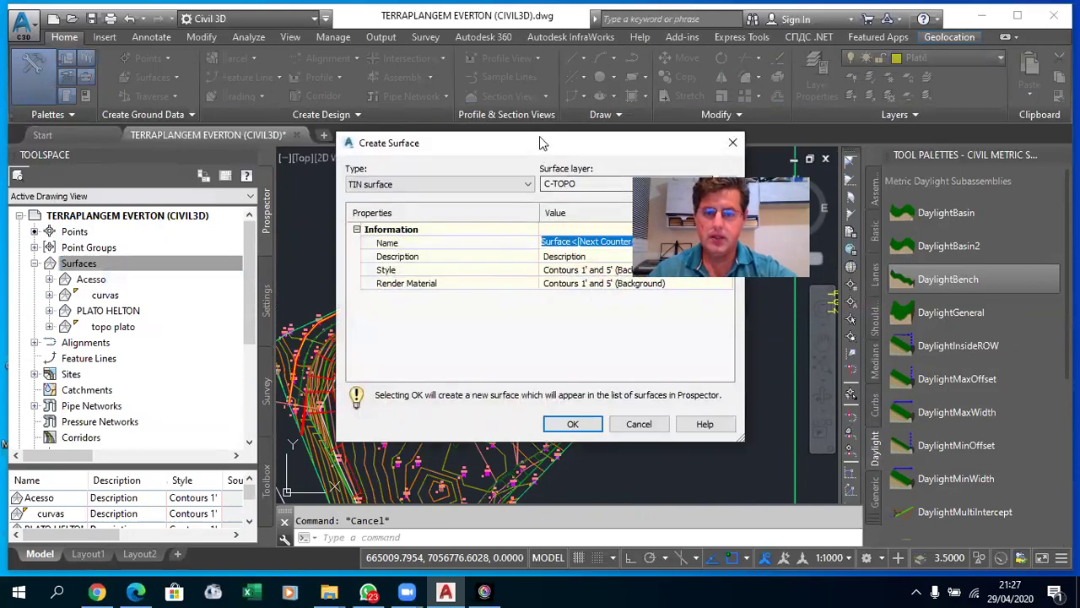
left_click_drag(542, 145, 423, 112)
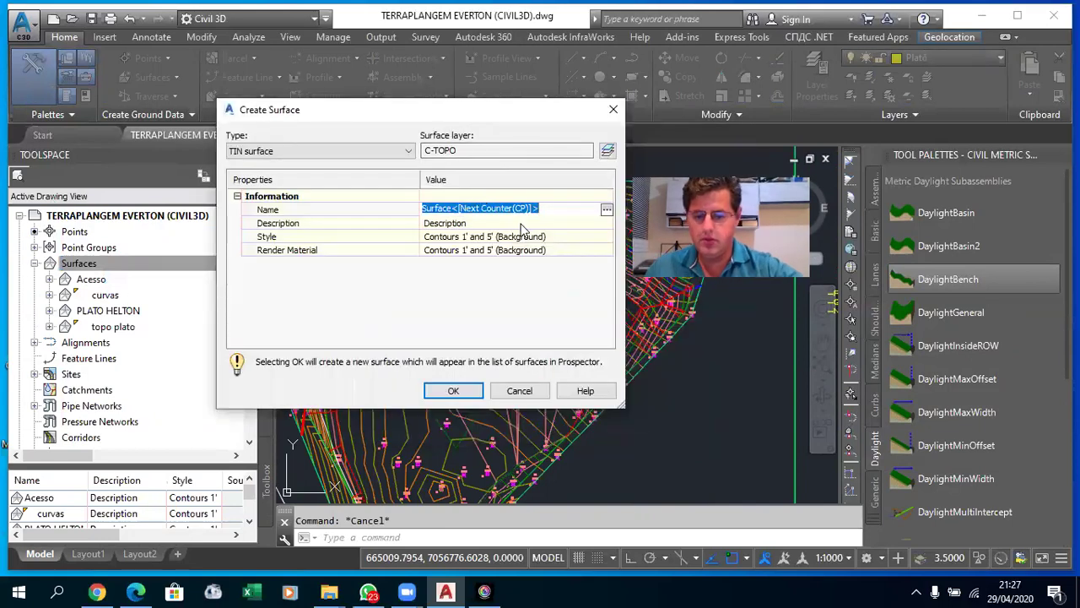
type("PRIMITIVO+PLATO")
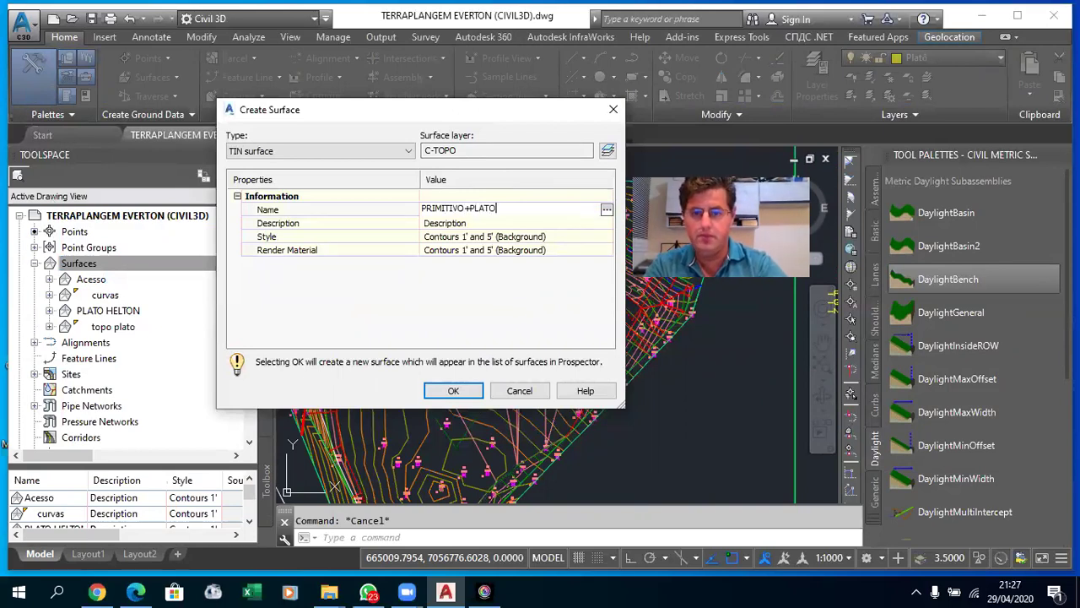
left_click(456, 393)
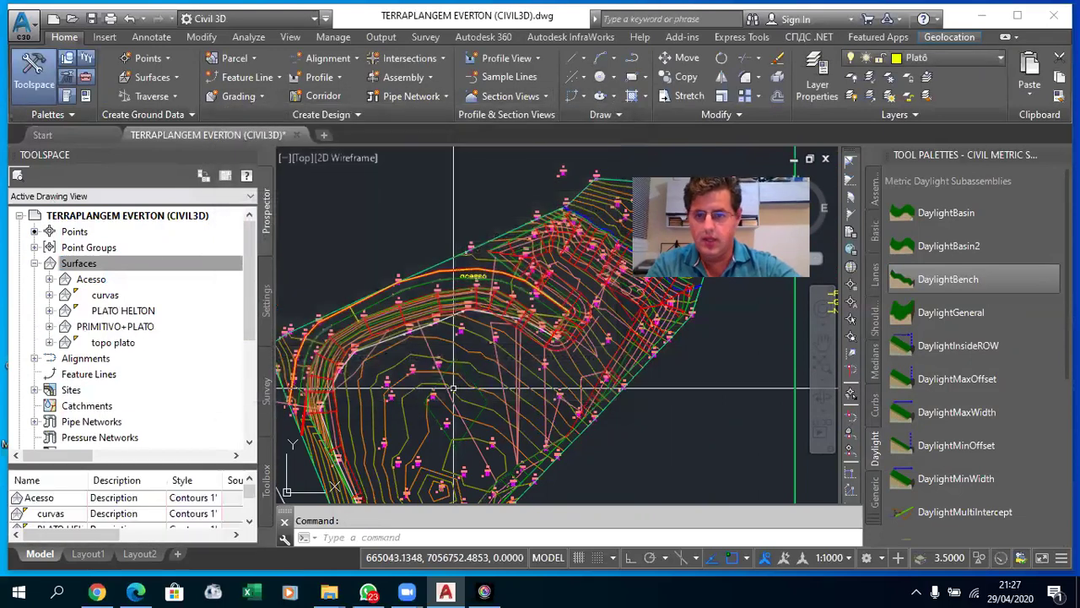
- Paste the curvas surface into PRIMITIVO+PLATO's definition edits
left_click(49, 327)
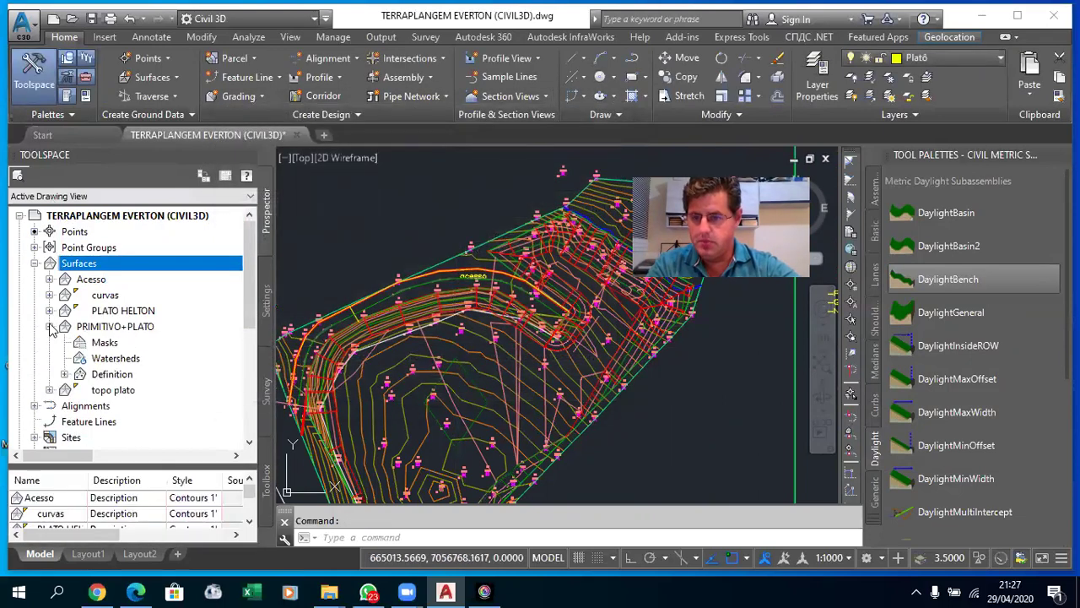
left_click(64, 375)
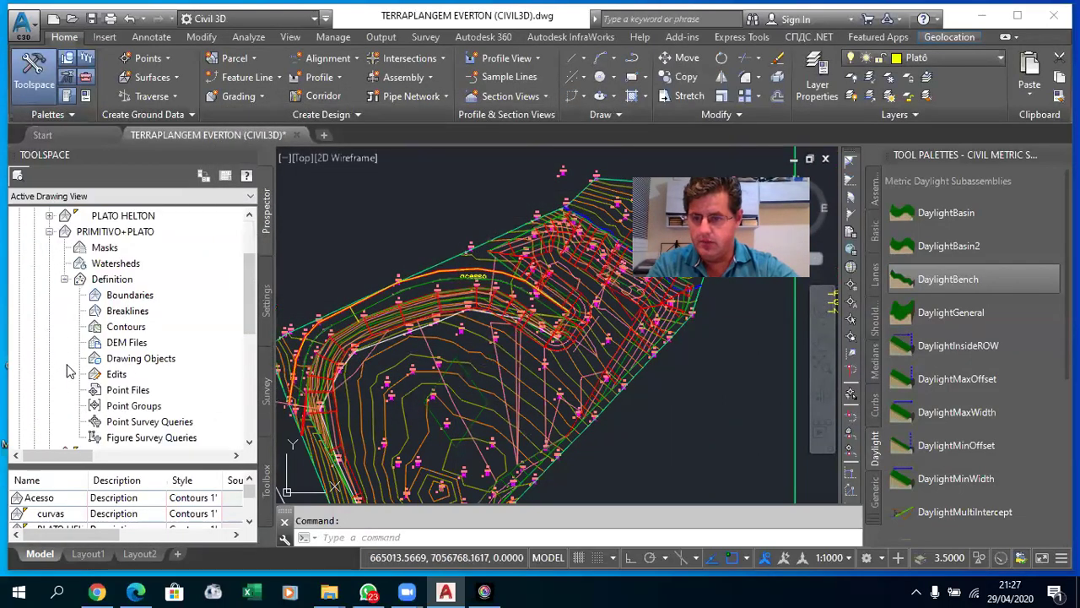
right_click(118, 376)
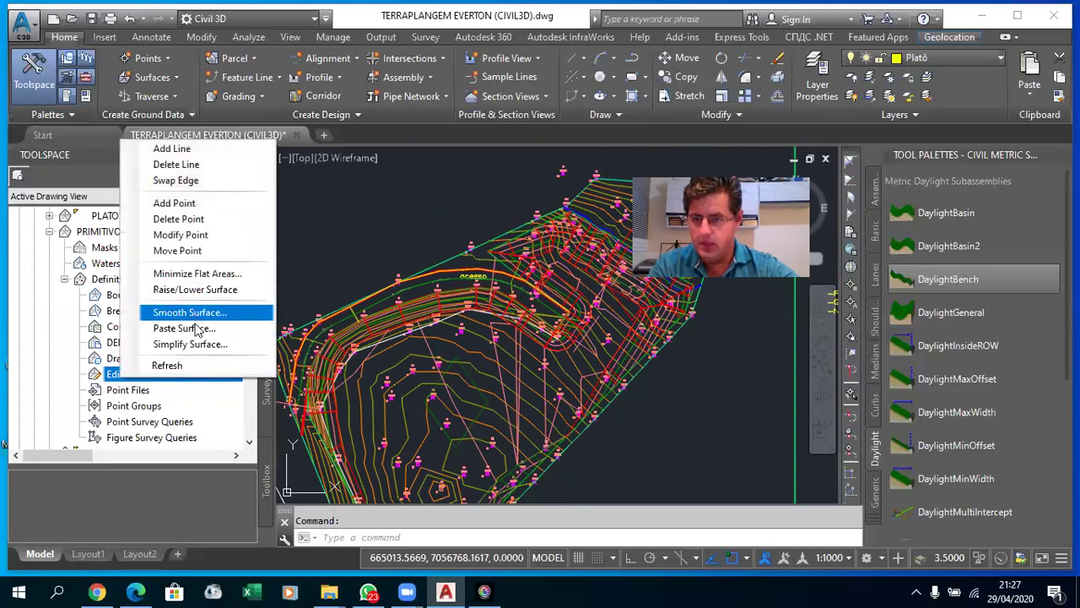
left_click(184, 328)
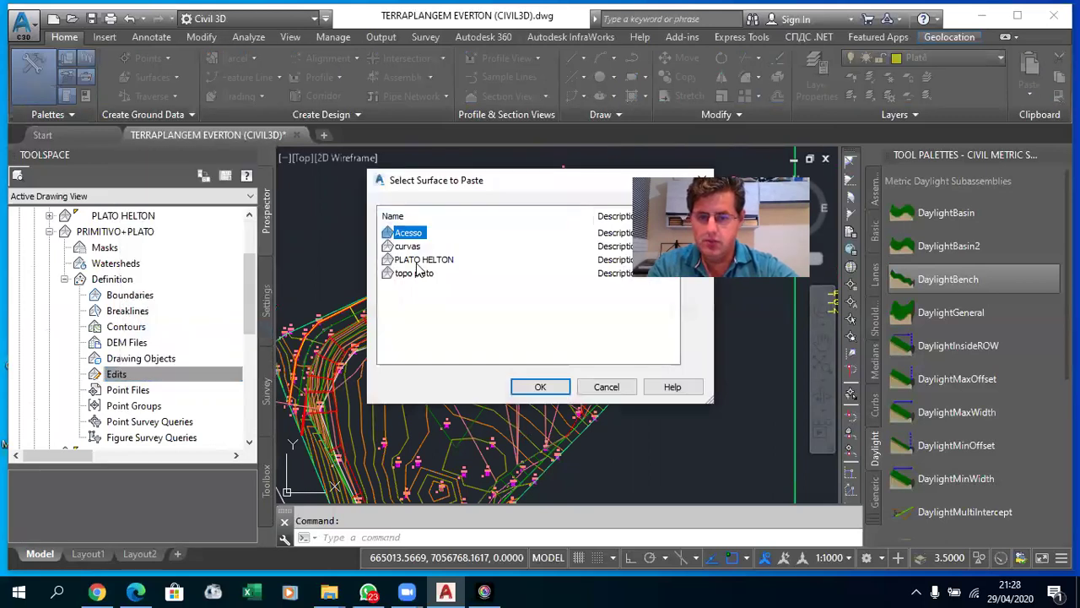
left_click(420, 260)
left_click(410, 275)
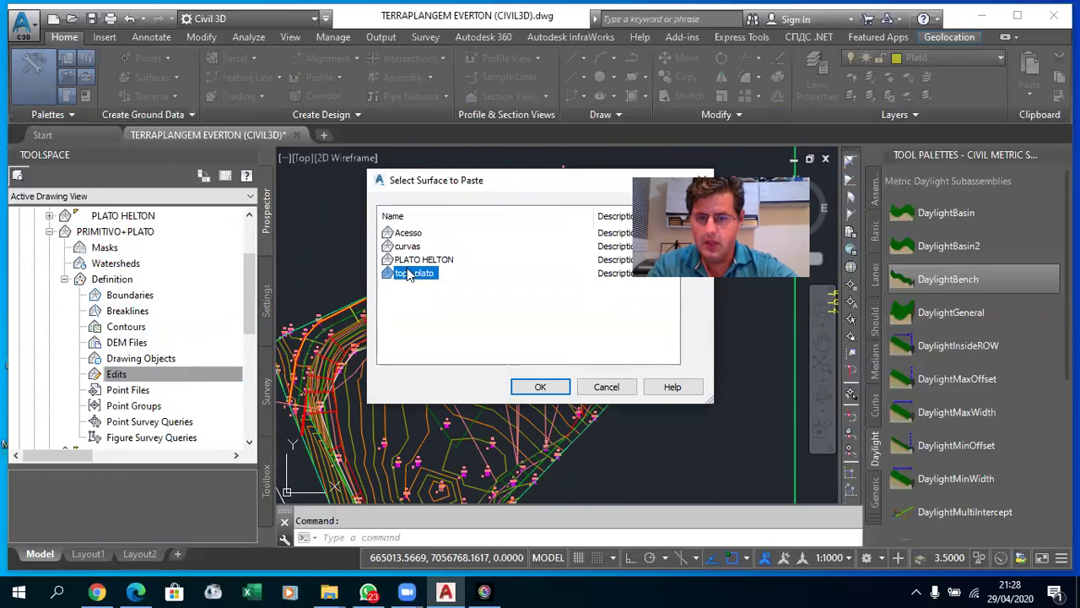
left_click(402, 250)
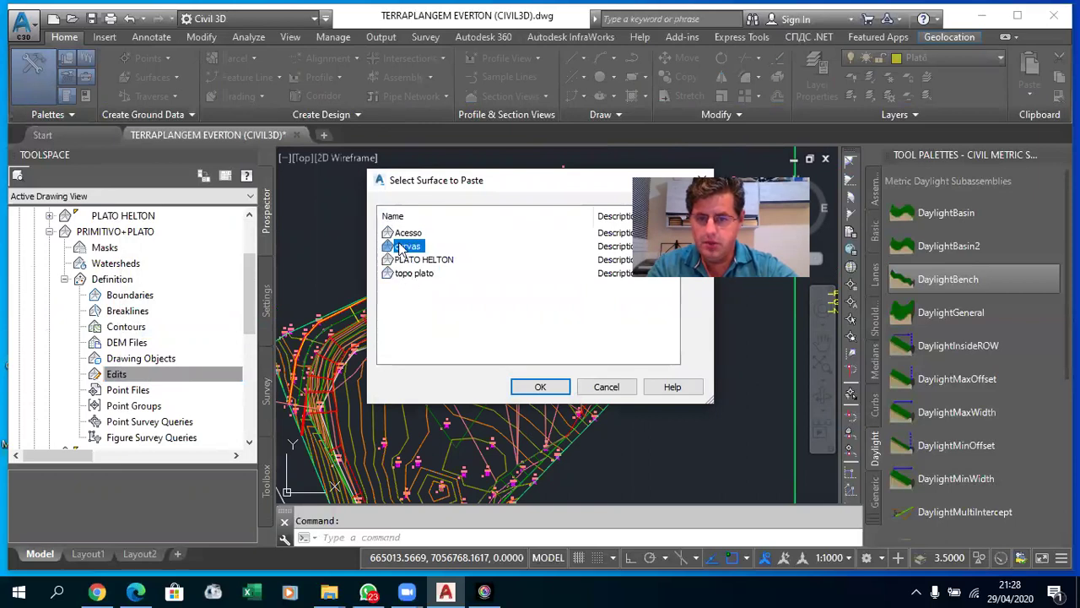
left_click(537, 387)
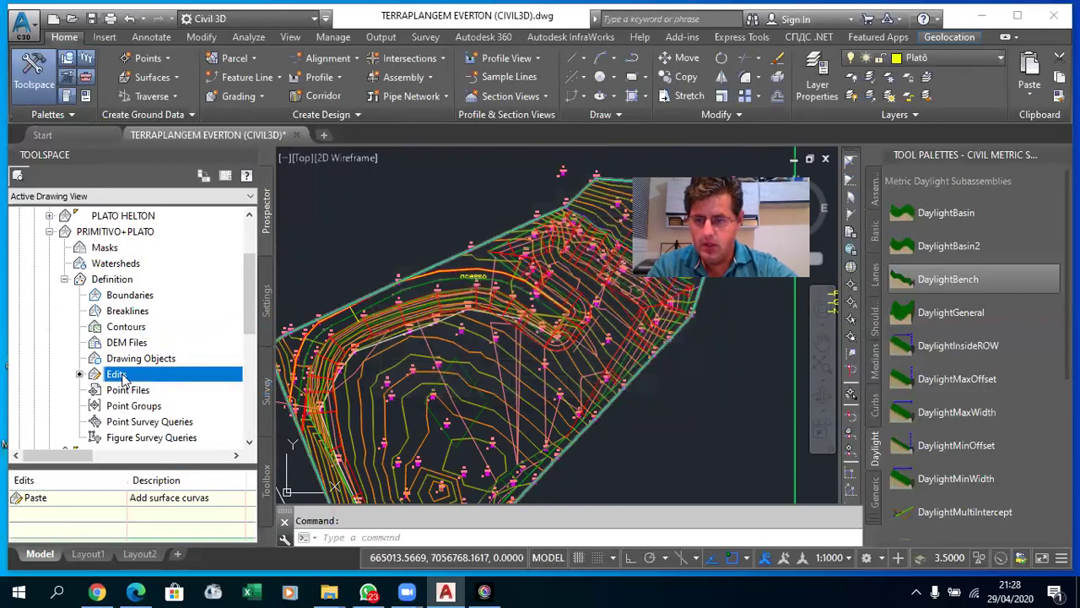
- Paste PLATO HELTON into PRIMITIVO+PLATO too and select the merged surface in the drawing
right_click(122, 379)
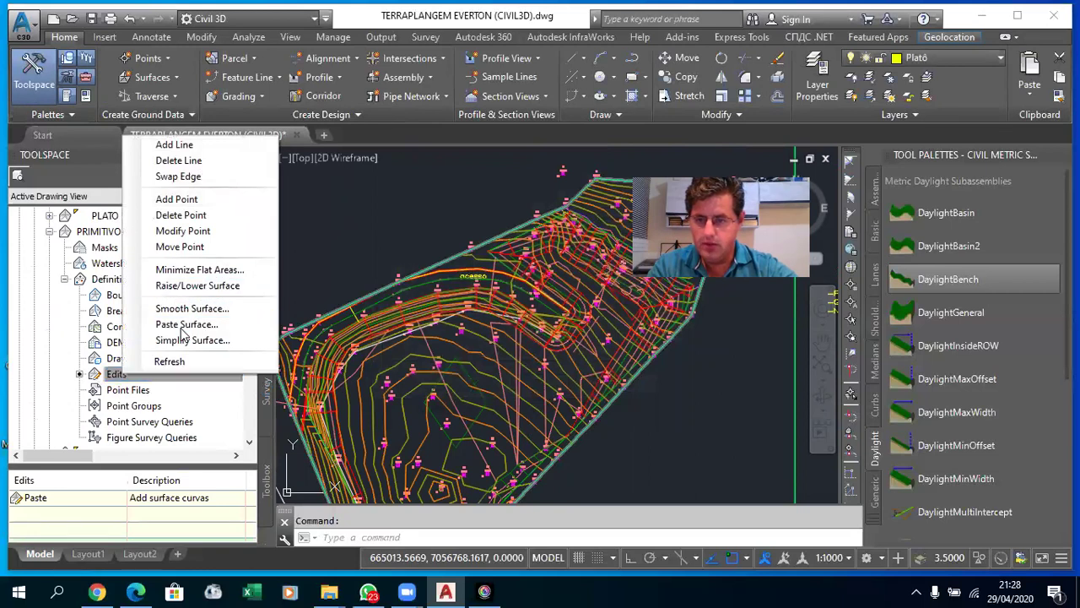
left_click(184, 326)
left_click(405, 260)
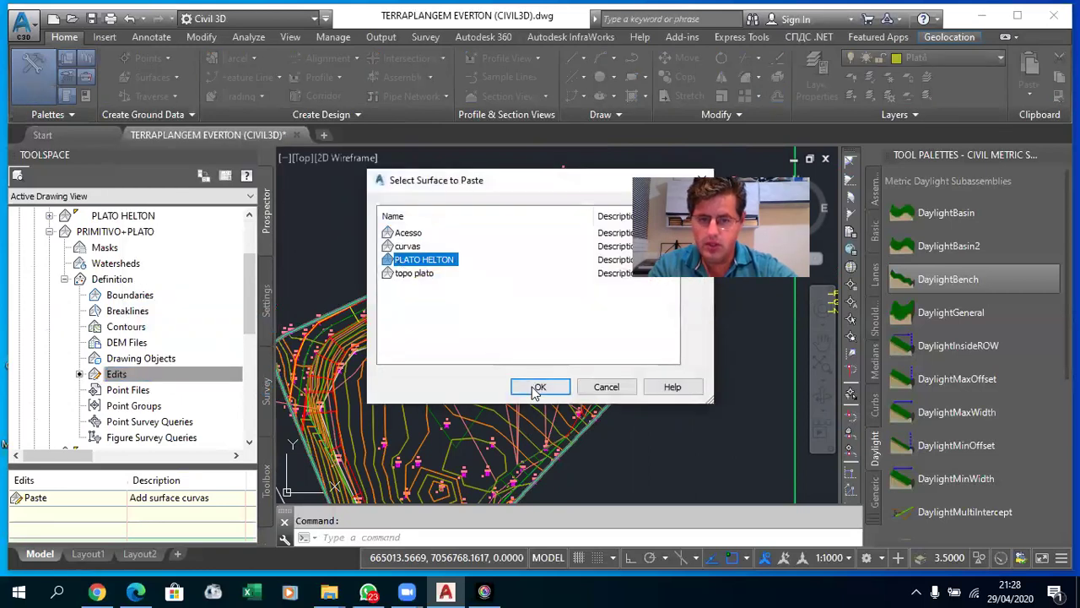
left_click(536, 387)
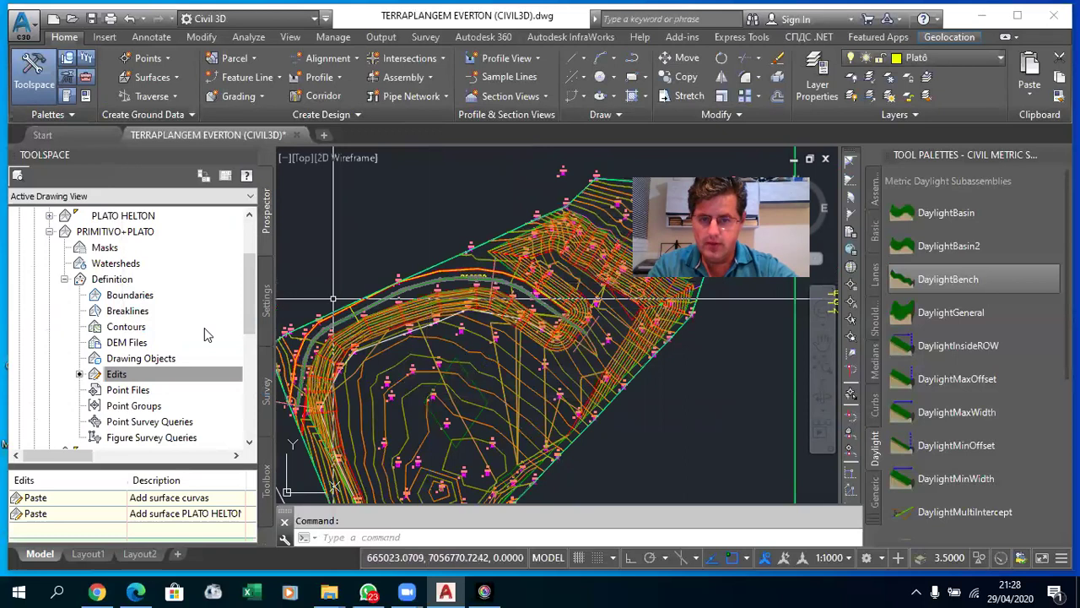
right_click(111, 233)
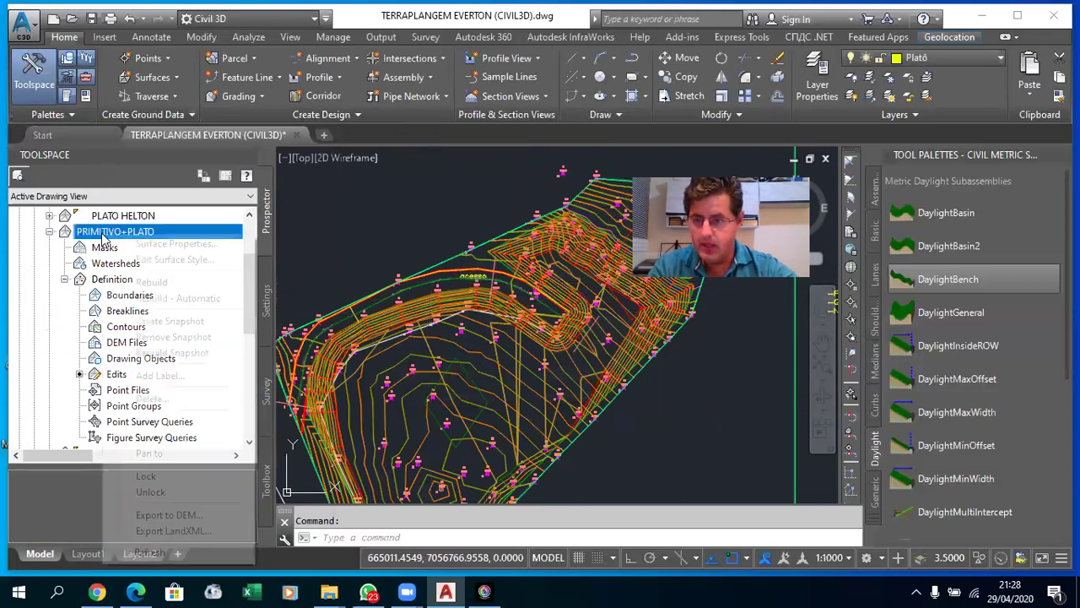
left_click(147, 422)
- Orbit the merged PRIMITIVO+PLATO surface in the Object Viewer, then close it
right_click(343, 270)
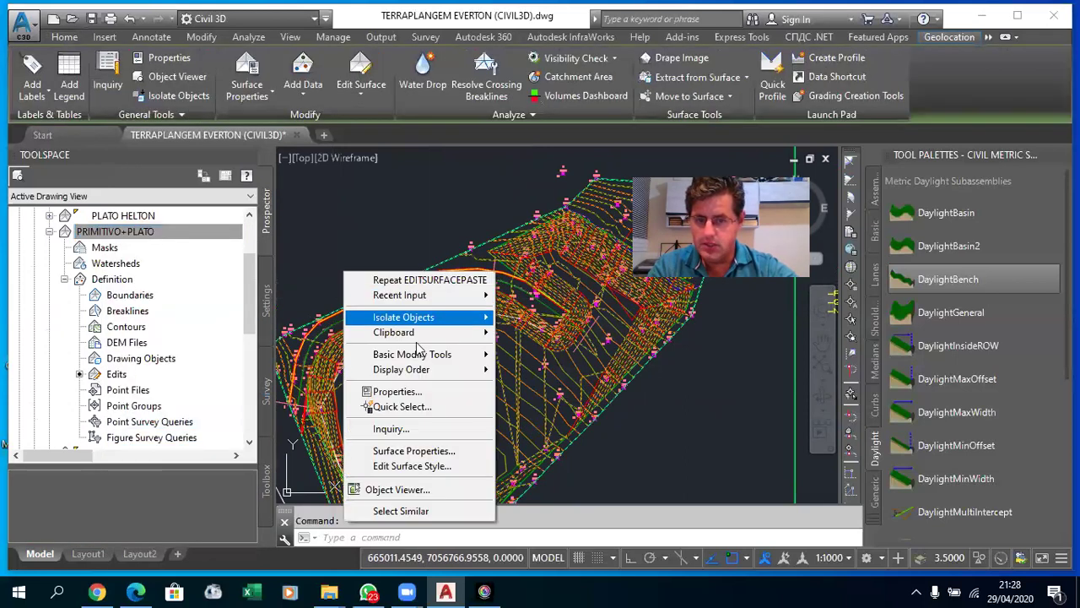
left_click(422, 490)
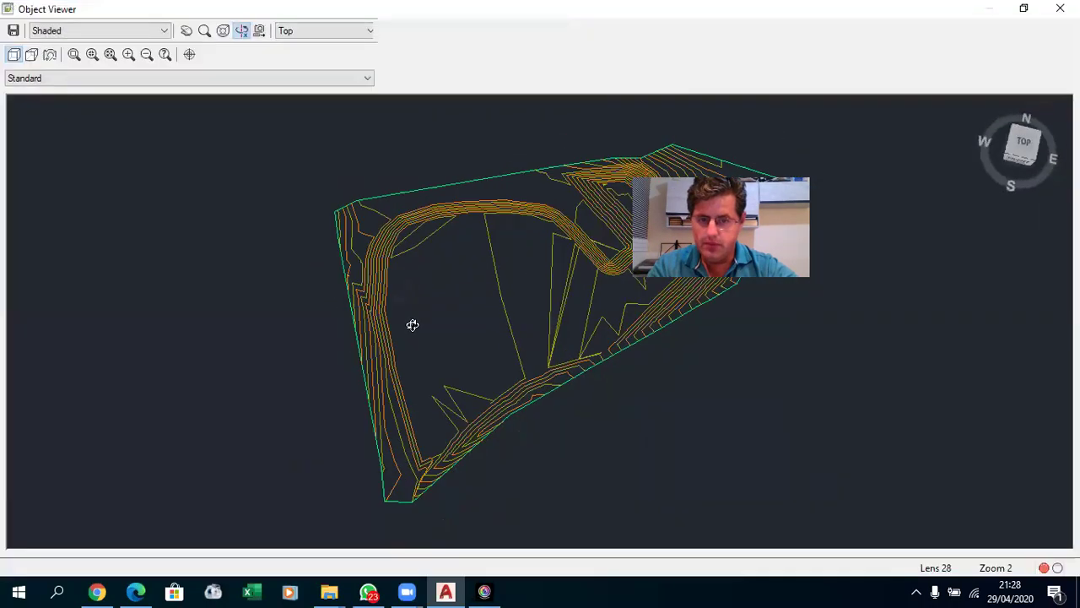
mouse_move(413, 324)
left_mouse_down()
mouse_move(487, 368)
mouse_move(523, 340)
mouse_move(444, 245)
mouse_move(502, 352)
mouse_move(574, 289)
mouse_move(567, 247)
mouse_move(475, 330)
mouse_move(351, 301)
mouse_move(430, 323)
mouse_move(507, 317)
left_mouse_up()
mouse_move(490, 264)
left_mouse_down()
mouse_move(443, 309)
mouse_move(307, 329)
mouse_move(569, 323)
mouse_move(528, 296)
mouse_move(559, 296)
mouse_move(542, 360)
mouse_move(490, 280)
mouse_move(556, 275)
mouse_move(577, 323)
mouse_move(481, 328)
left_mouse_up()
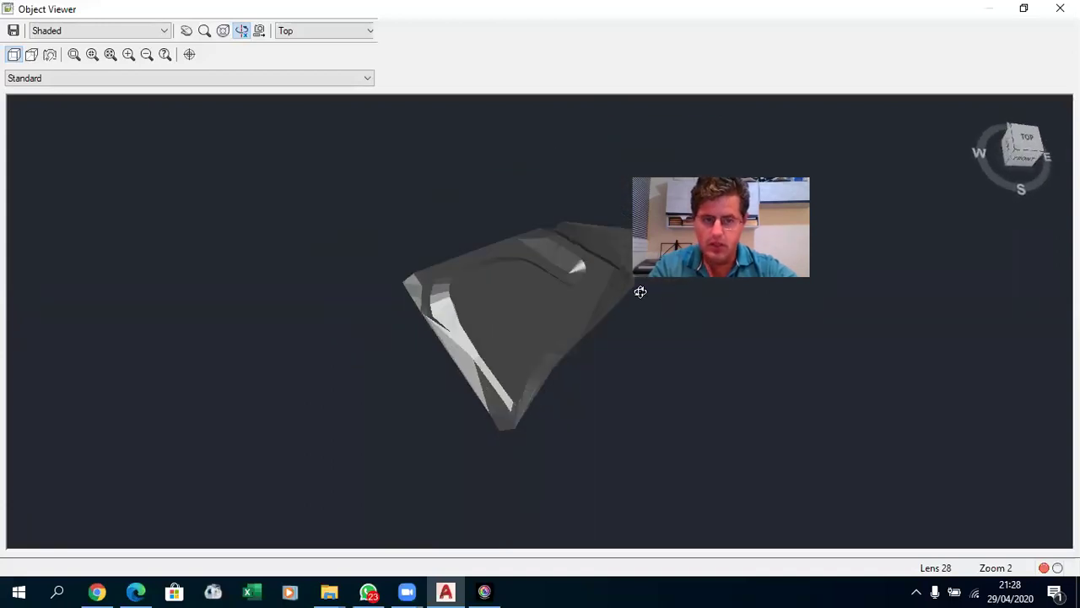
mouse_move(574, 320)
left_mouse_down()
mouse_move(477, 318)
mouse_move(555, 335)
mouse_move(573, 251)
mouse_move(464, 251)
mouse_move(480, 362)
mouse_move(495, 366)
mouse_move(440, 326)
left_mouse_up()
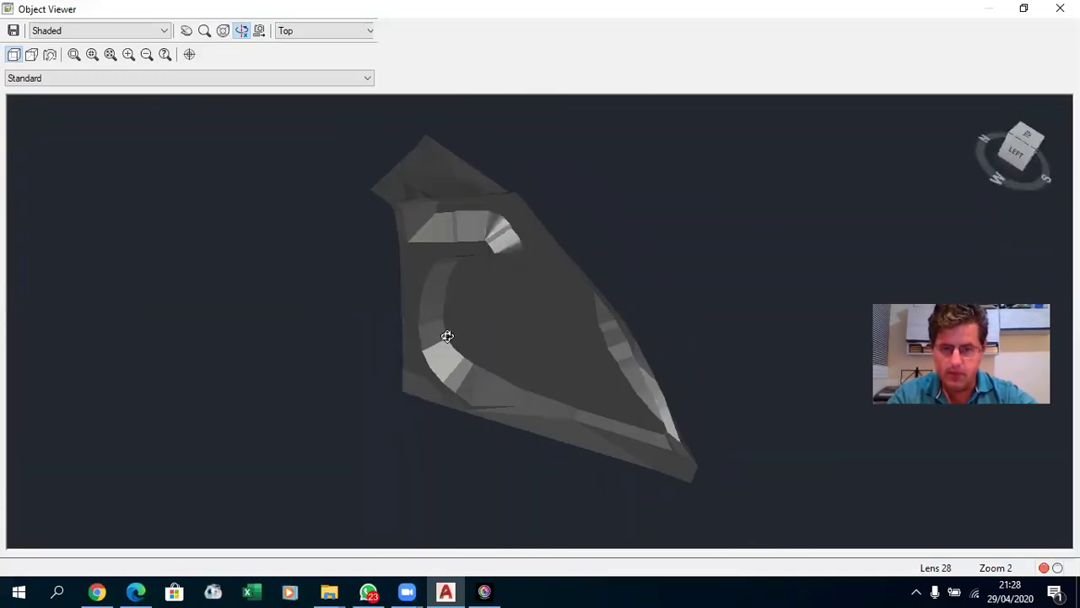
key("Escape")
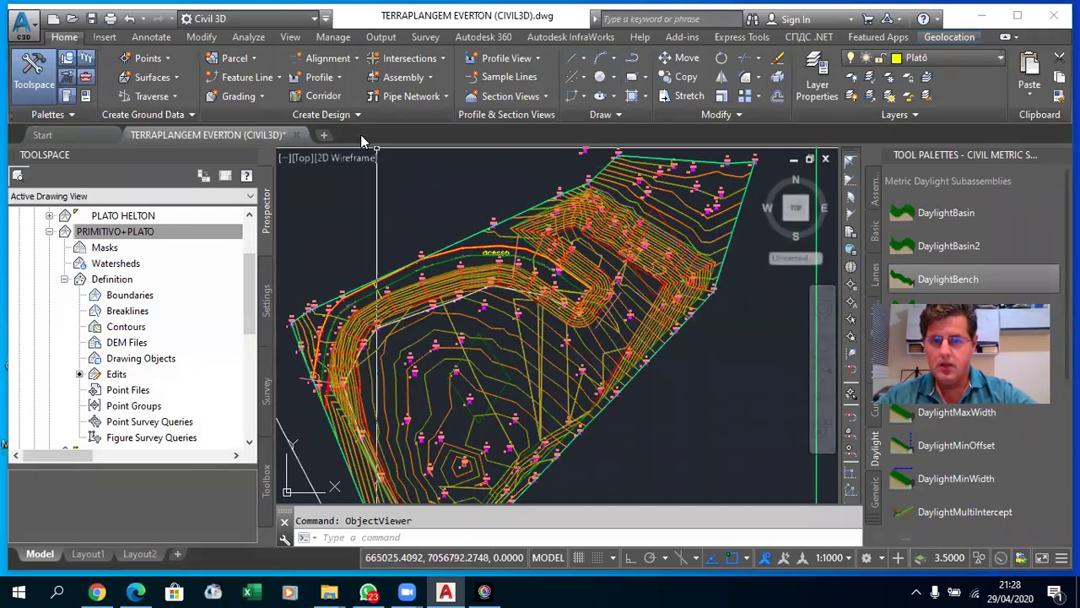
- Create corridor ACESSO HELTON with ACESSO GRADING profile, ACESSO HELTON assembly and PRIMITIVO+PLATO target surface
left_click(321, 95)
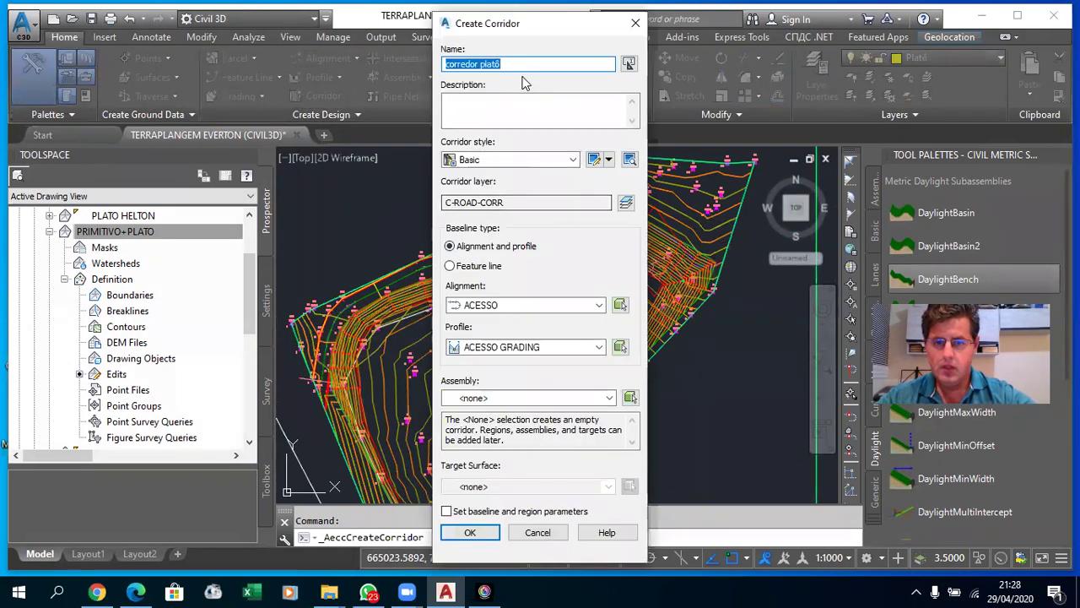
key("shift+Home")
type("ACESSO")
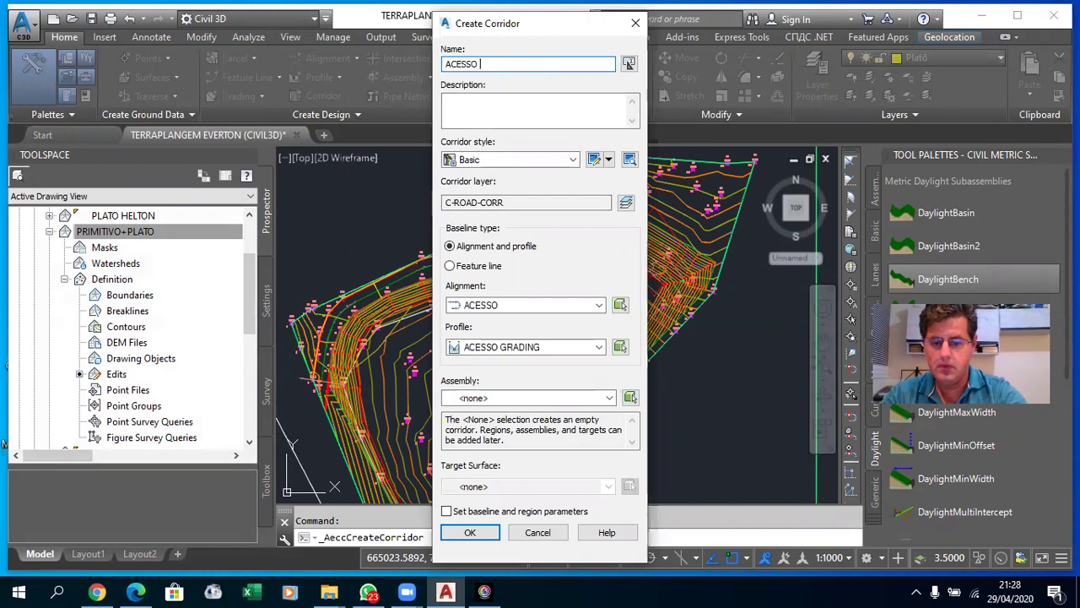
left_click(497, 351)
left_click(498, 362)
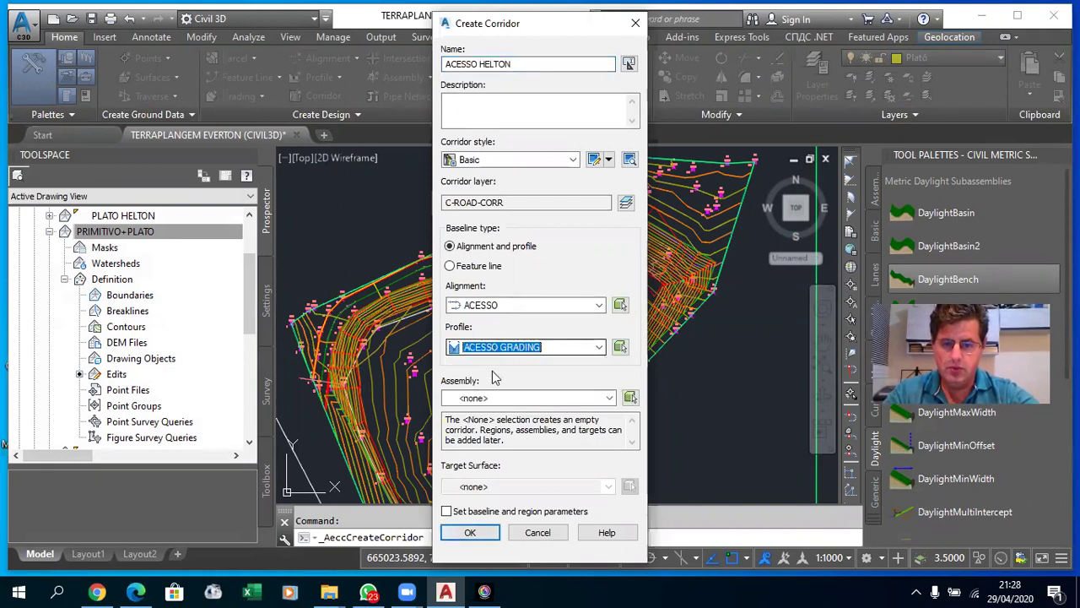
left_click(499, 400)
left_click(505, 427)
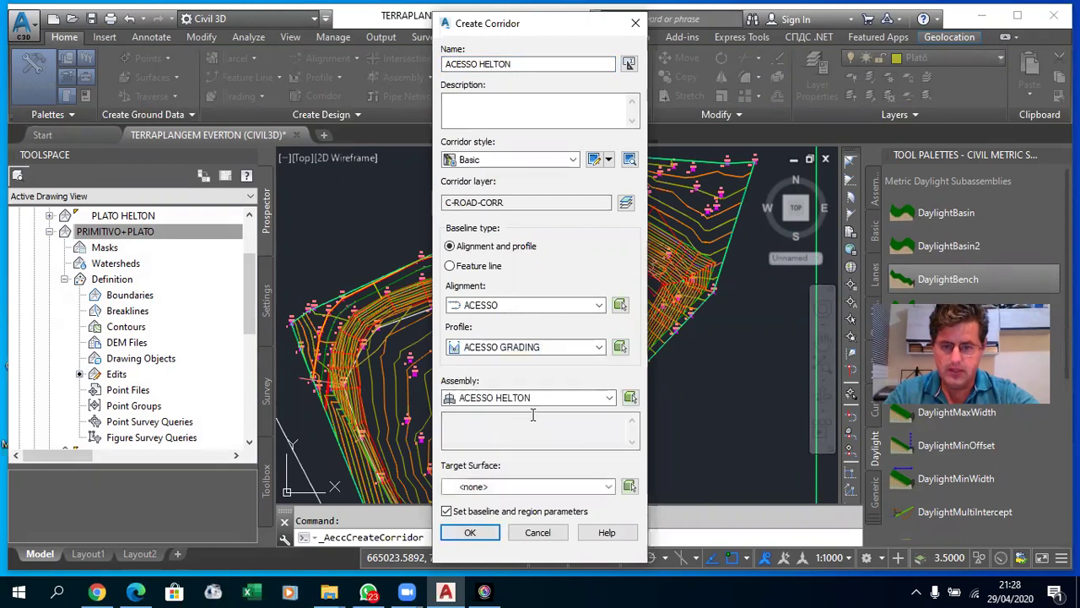
left_click(512, 490)
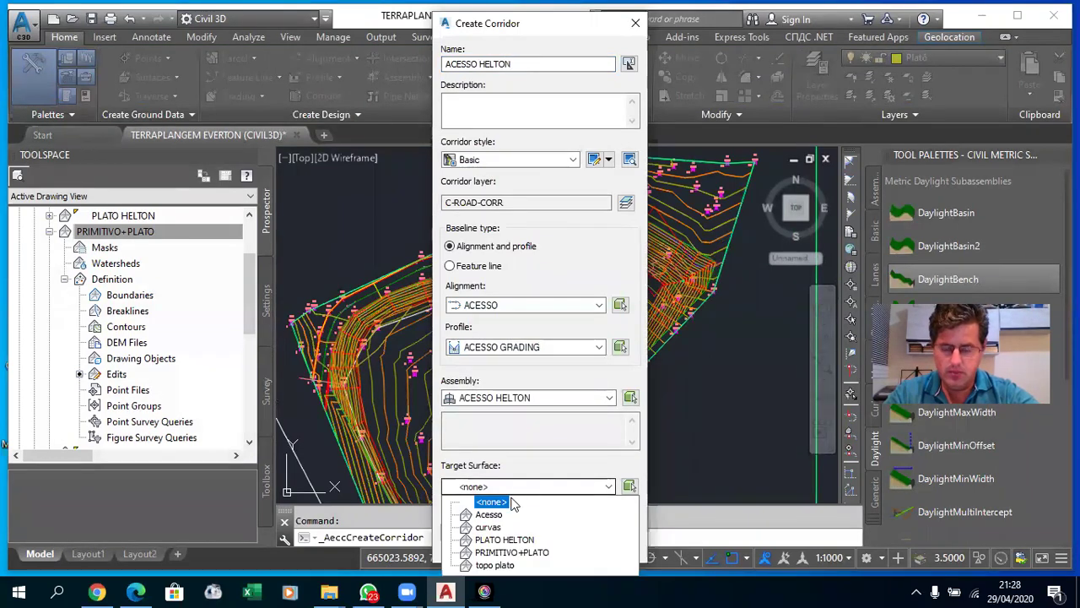
left_click(515, 552)
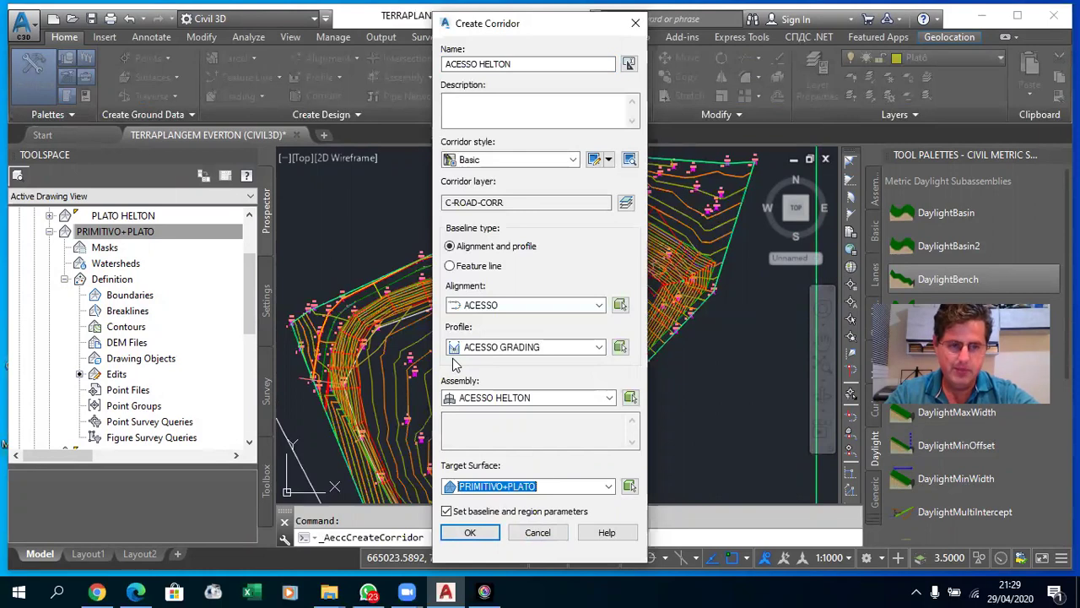
left_click(471, 532)
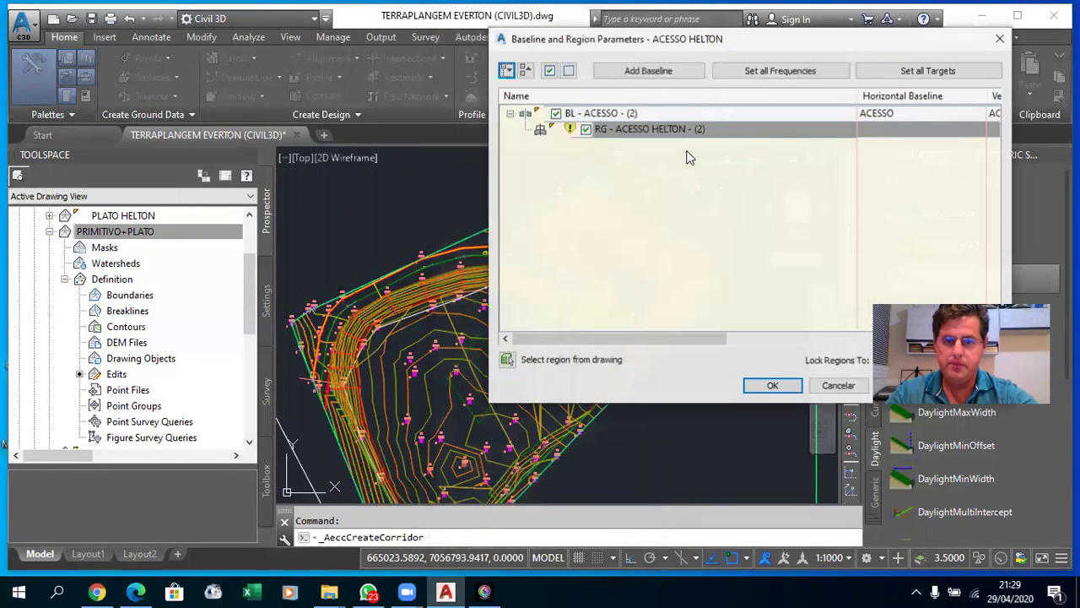
- Set the region's assembly frequency increments to 1.00 m
left_click_drag(664, 339, 856, 339)
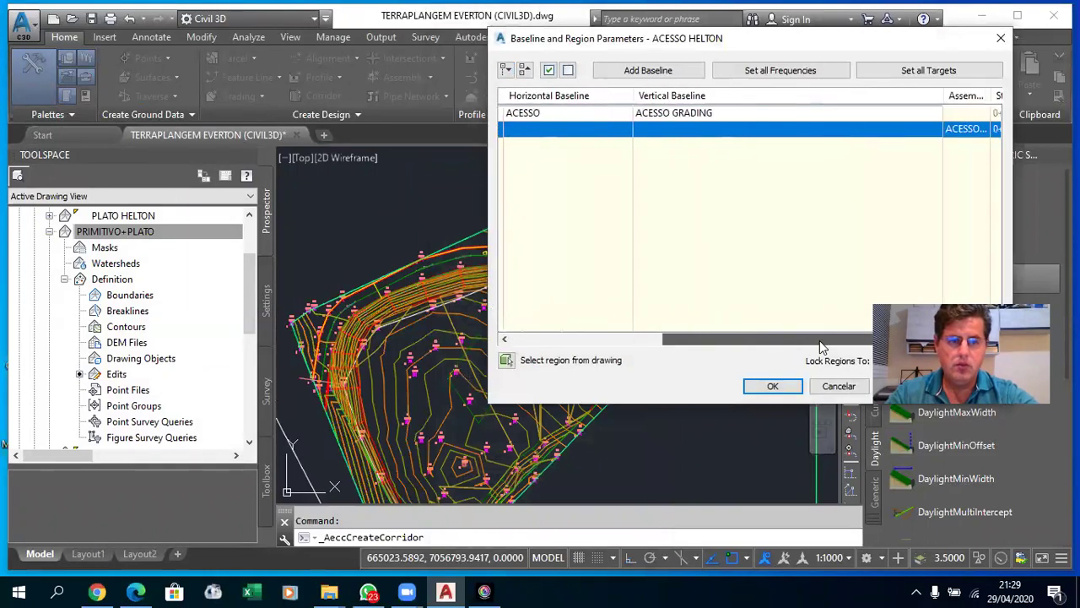
mouse_move(789, 339)
left_mouse_down()
mouse_move(592, 337)
mouse_move(849, 337)
left_mouse_up()
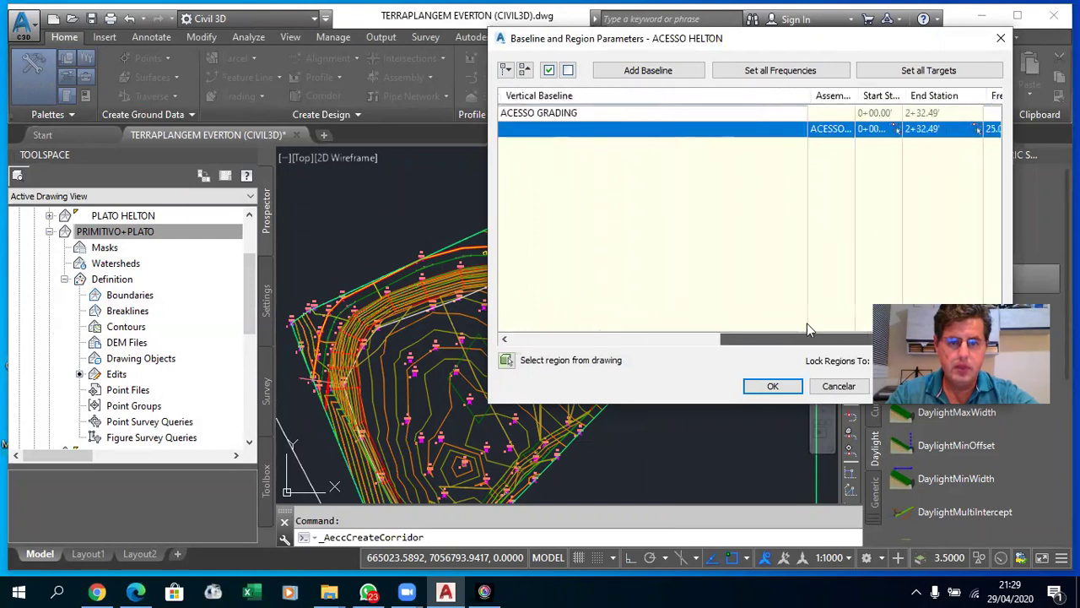
left_click(902, 130)
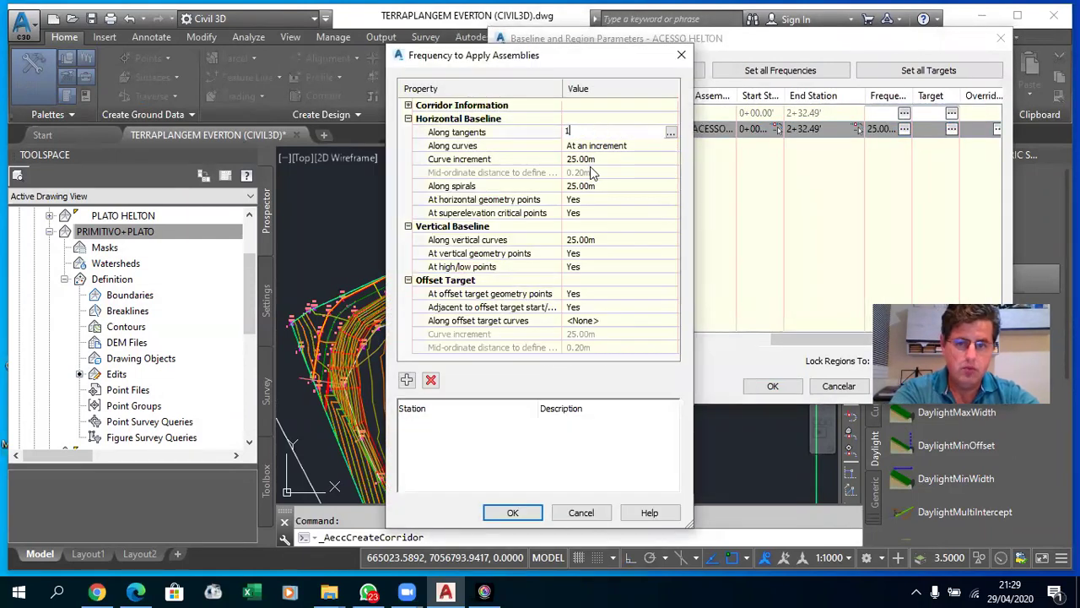
left_click(591, 186)
type("1")
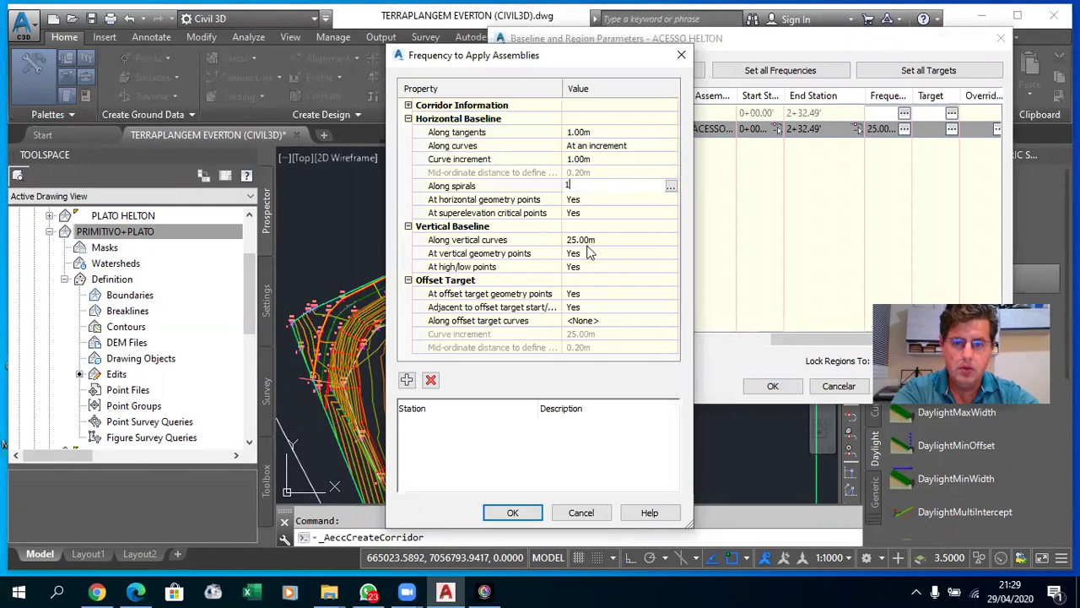
left_click(597, 241)
type("1")
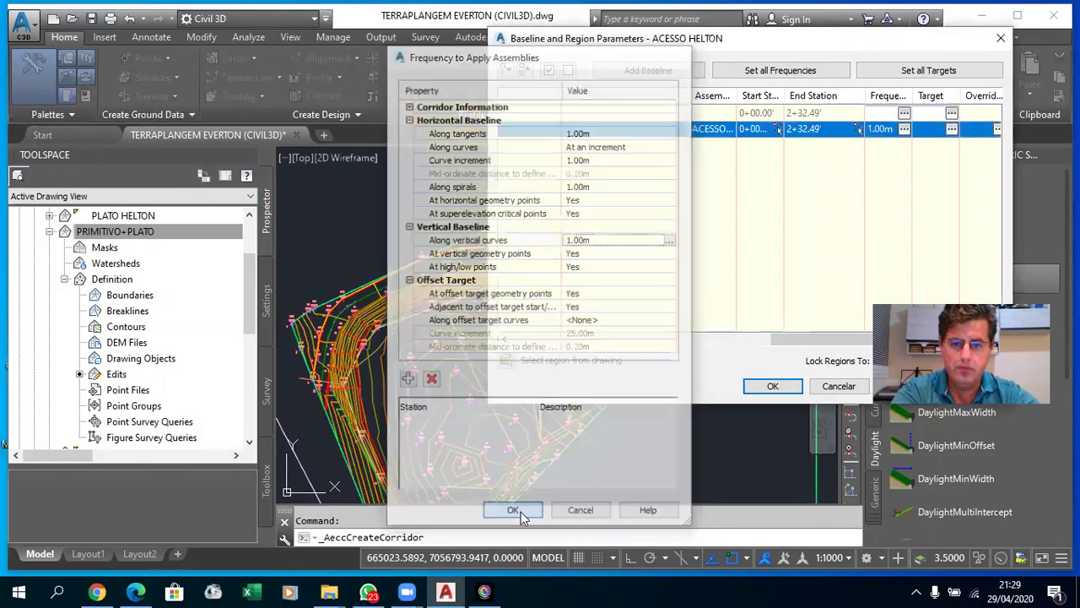
left_click(517, 512)
- Apply the region parameters and rebuild the ACESSO HELTON corridor
left_click_drag(741, 42, 442, 29)
left_click(607, 377)
left_click(442, 250)
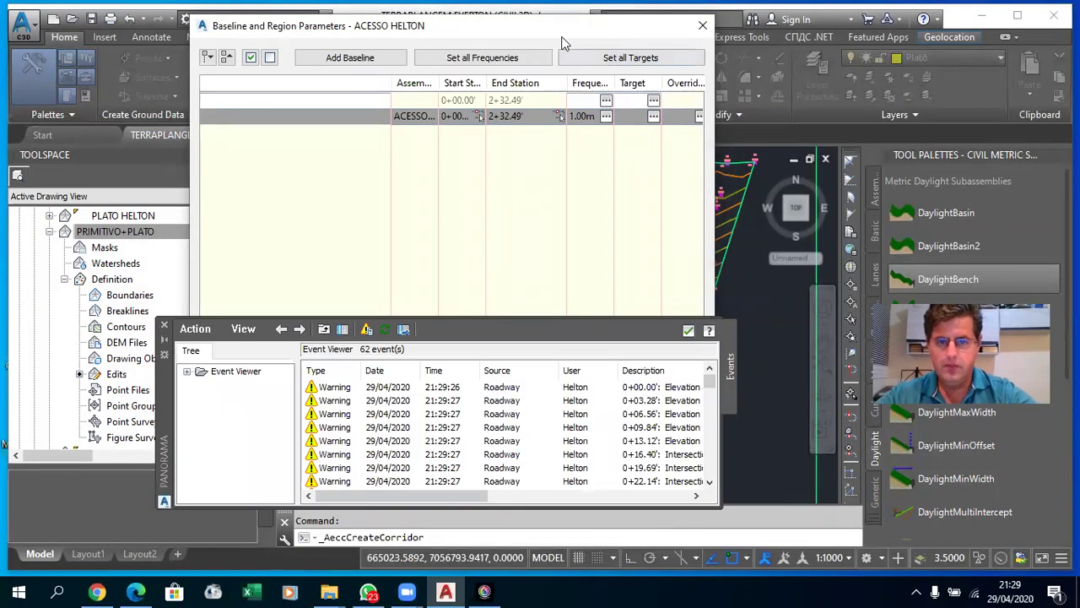
- Close the parameters dialog and Event Viewer, then zoom in on the corridor corners
left_click(474, 373)
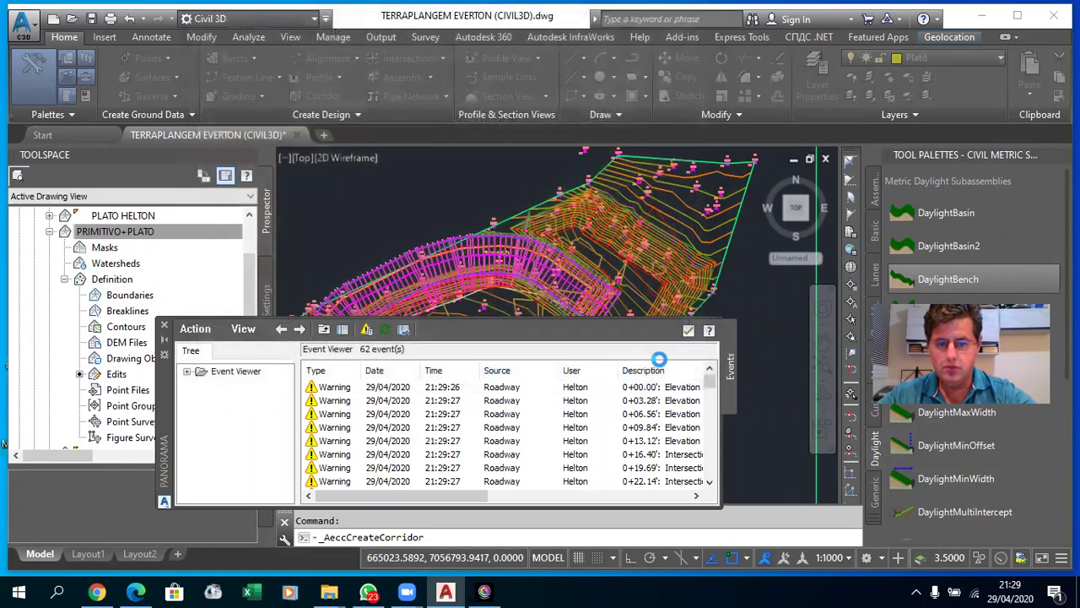
left_click(699, 324)
scroll(515, 200, "up", 2)
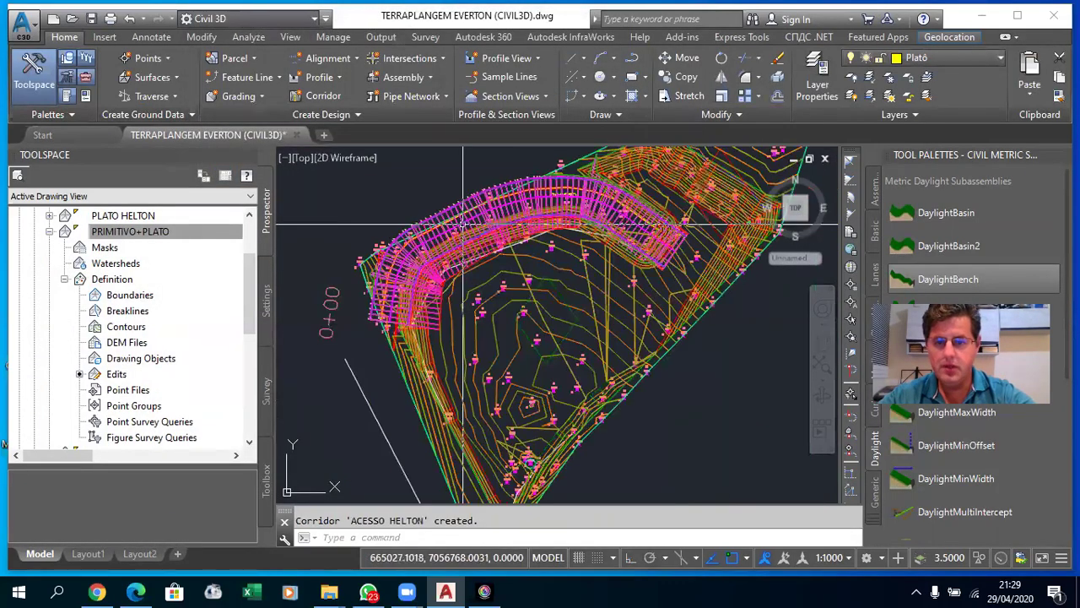
scroll(506, 206, "up", 2)
scroll(470, 228, "down", 1)
scroll(510, 215, "up", 2)
scroll(625, 215, "down", 2)
scroll(639, 211, "up", 3)
scroll(639, 211, "down", 3)
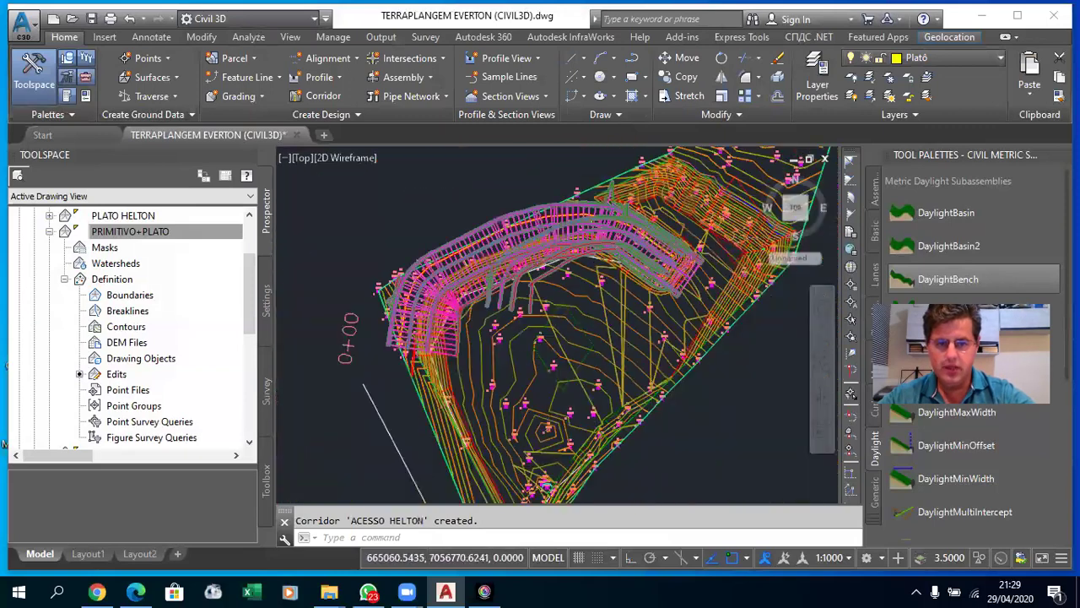
scroll(646, 228, "down", 1)
scroll(650, 245, "up", 2)
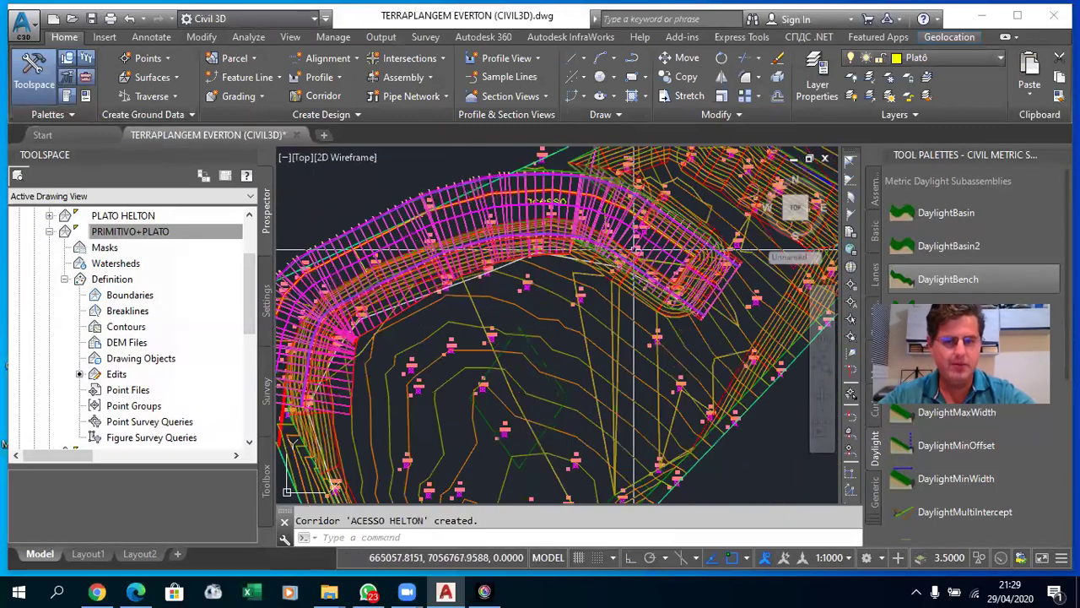
scroll(675, 253, "up", 2)
scroll(694, 261, "down", 1)
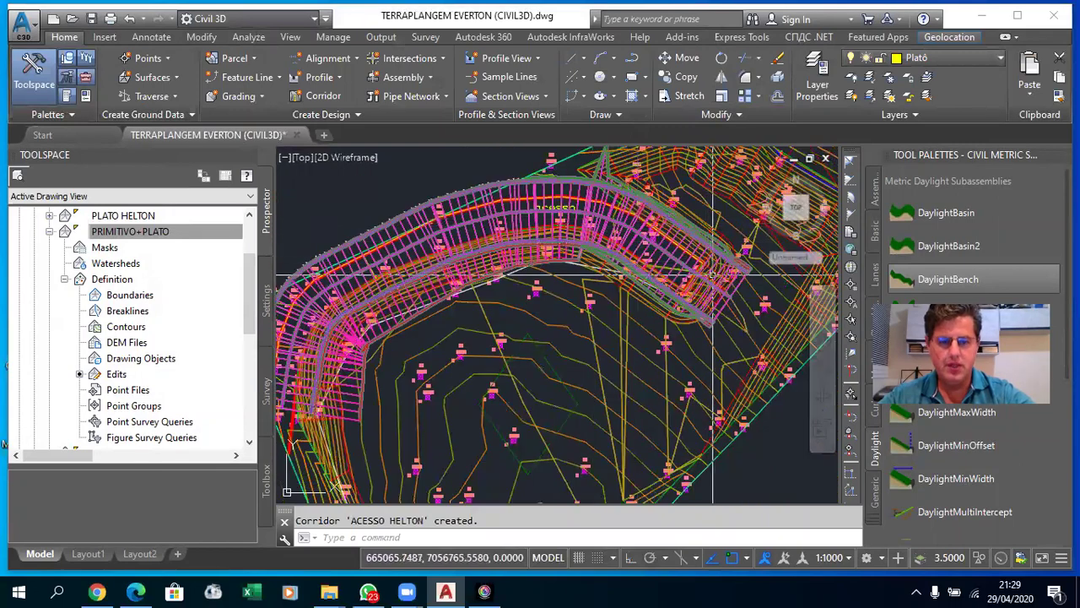
scroll(641, 249, "up", 1)
scroll(633, 245, "up", 1)
scroll(478, 222, "down", 2)
scroll(478, 222, "up", 2)
scroll(478, 222, "up", 3)
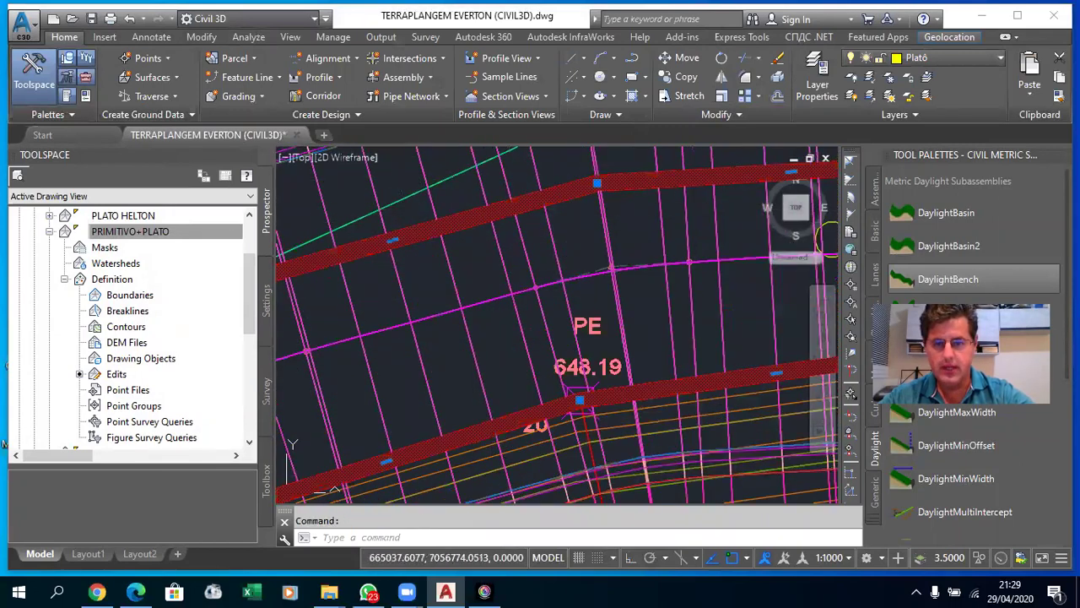
scroll(474, 218, "down", 3)
scroll(523, 237, "down", 2)
scroll(625, 262, "up", 3)
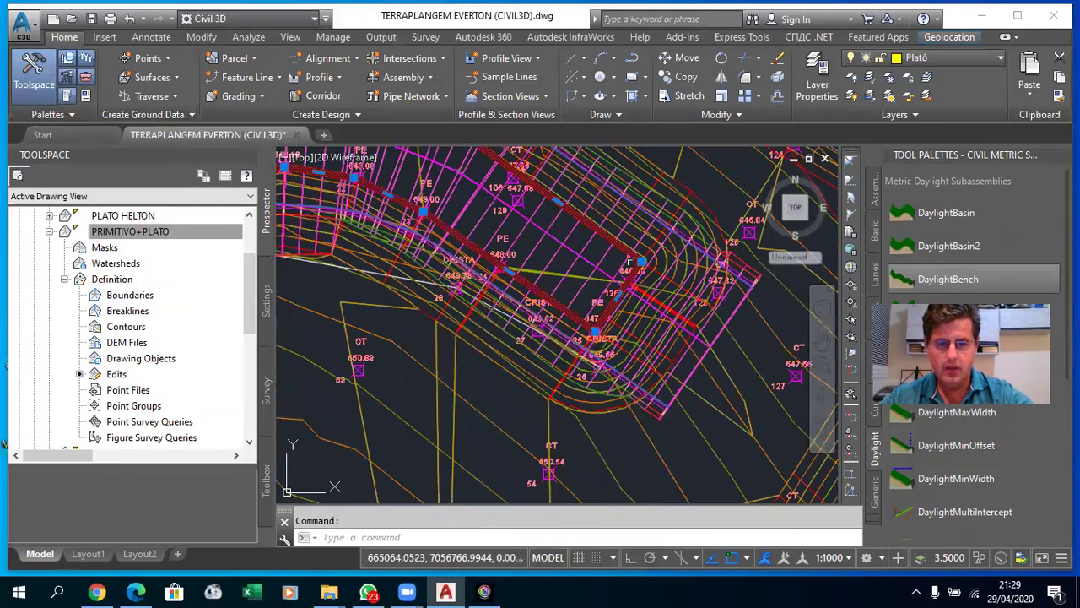
scroll(641, 270, "up", 2)
scroll(625, 219, "down", 3)
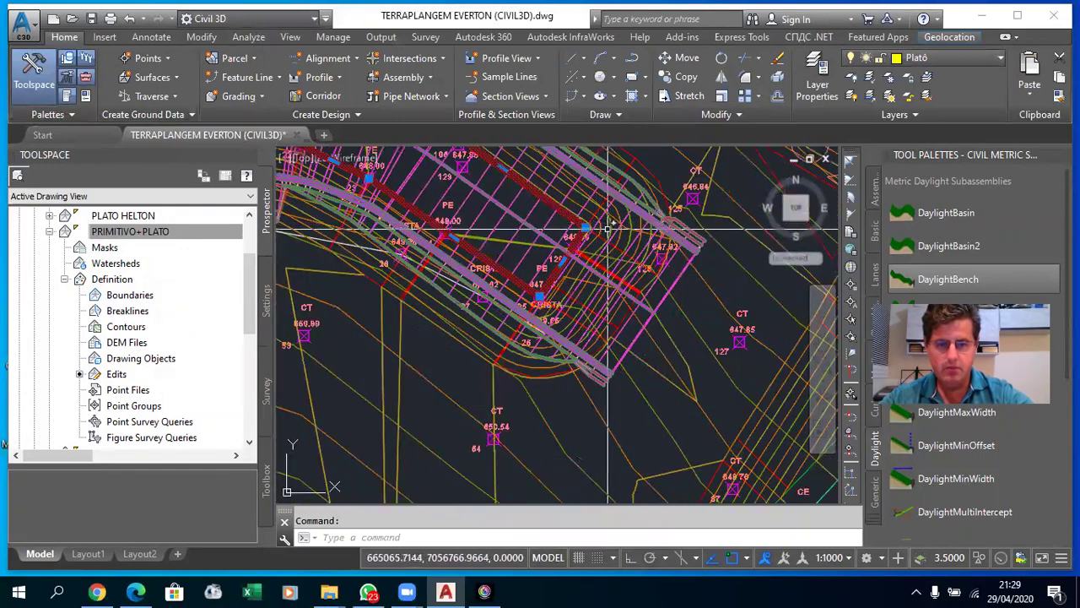
scroll(617, 204, "up", 2)
key("Escape")
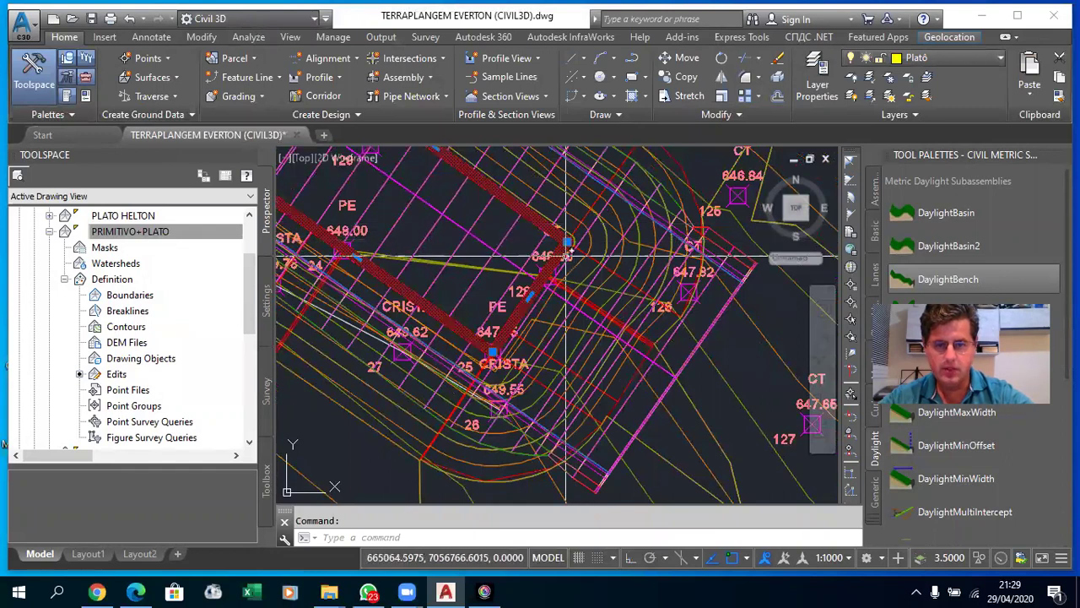
scroll(565, 251, "up", 3)
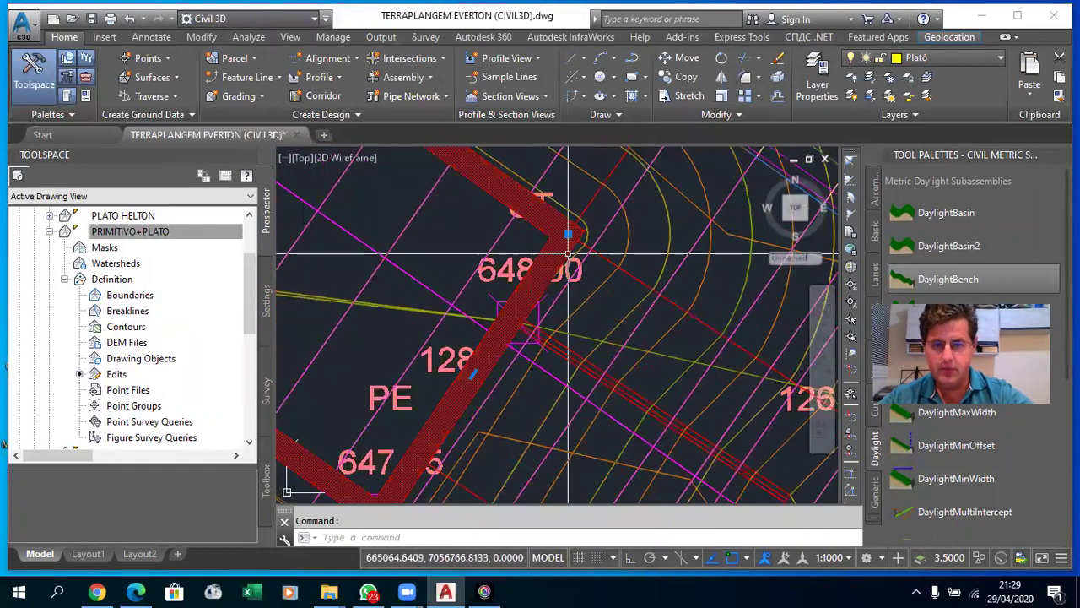
- On the Modify tab, select the red corridor edge polyline, then return to Home
left_click(194, 38)
key("Escape")
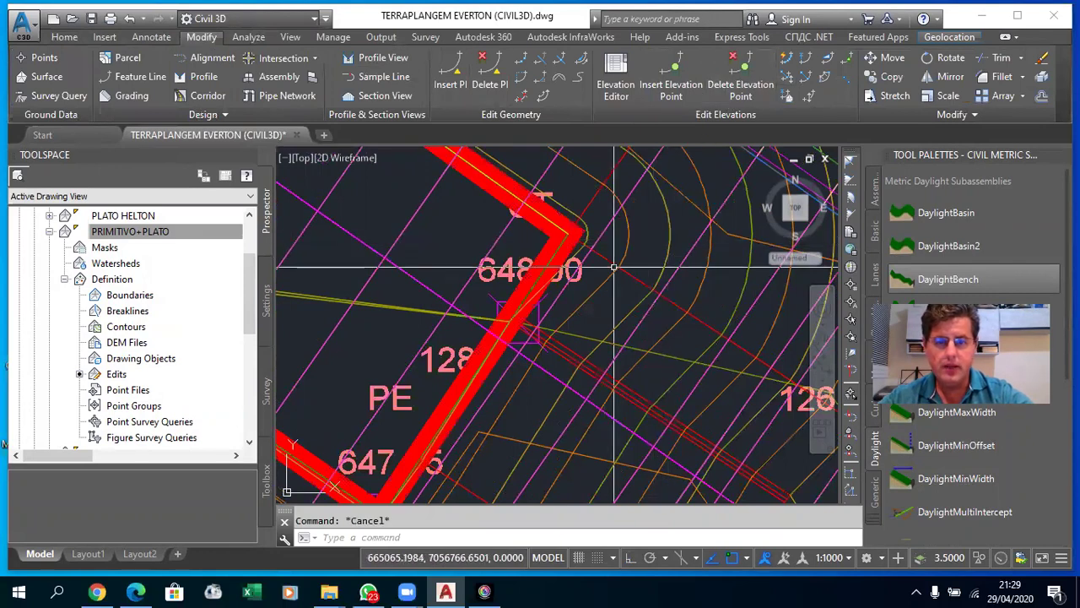
left_click(590, 211)
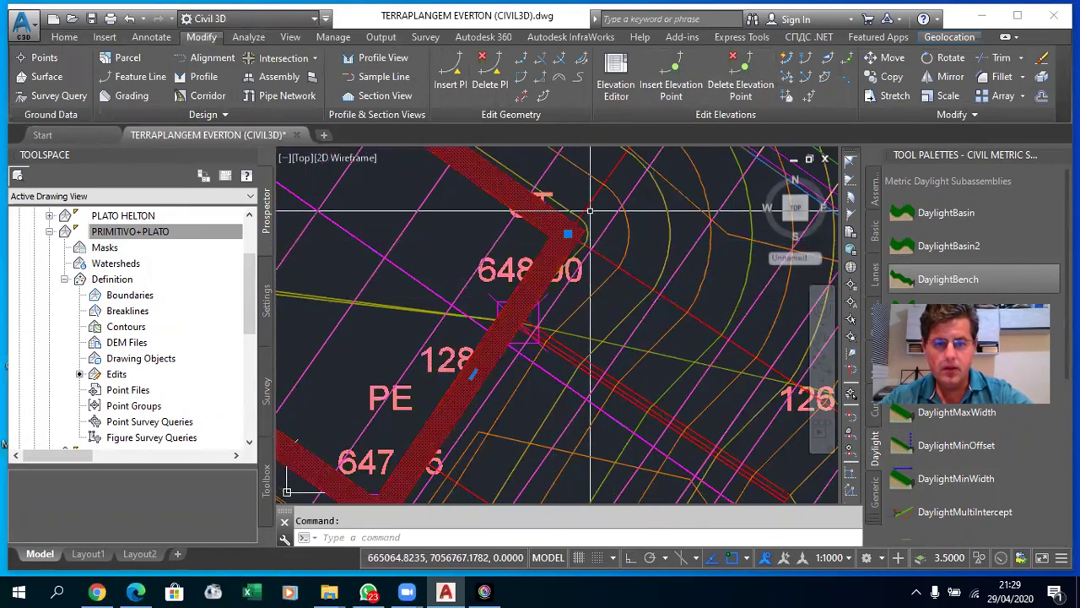
left_click(62, 39)
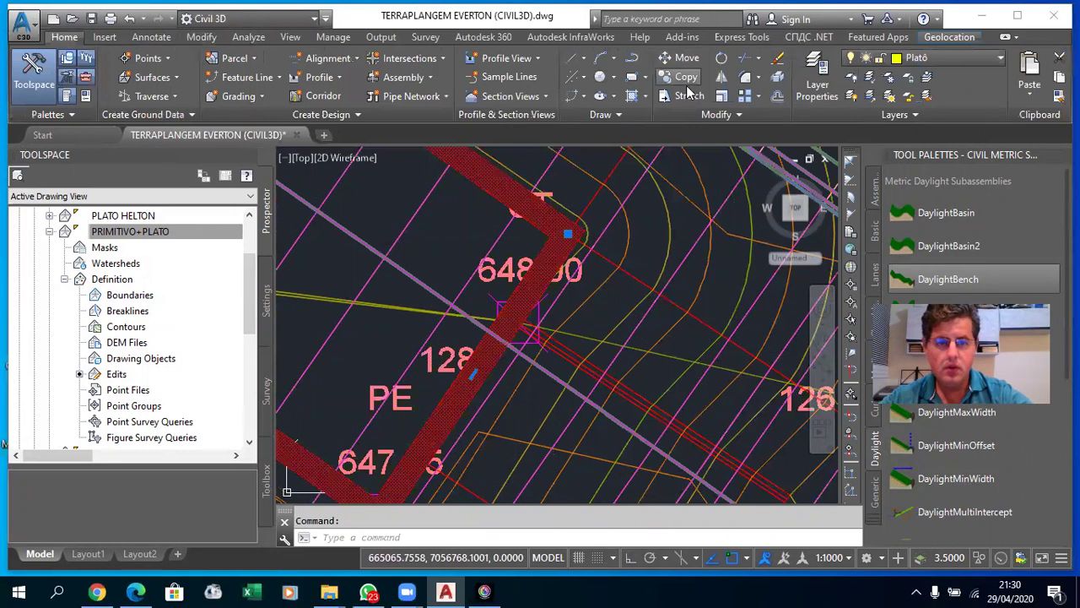
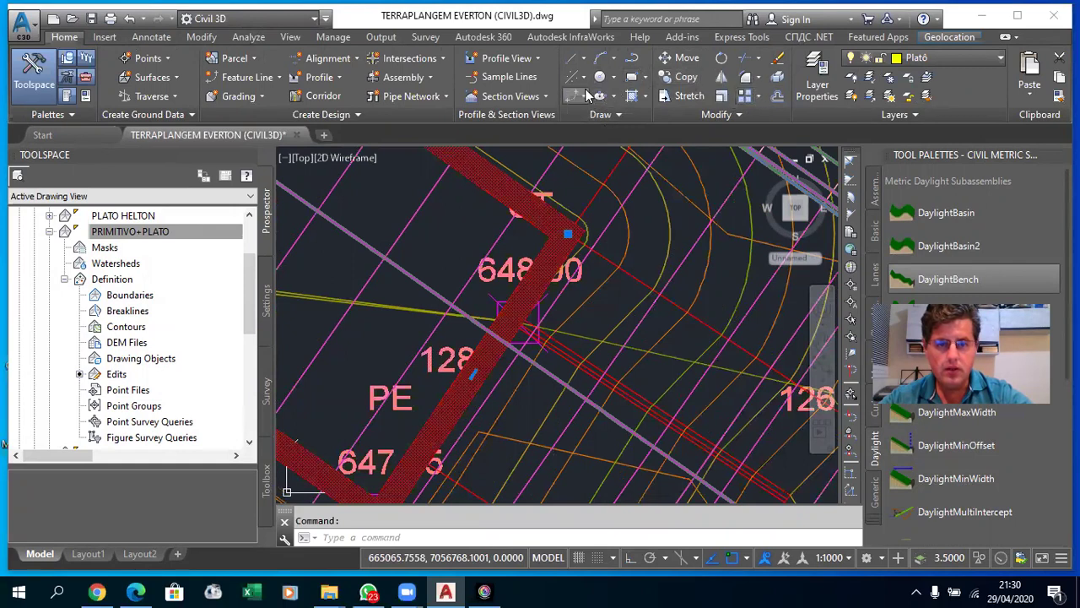
- Break the thick red line at its corner near the 648 label
left_click(739, 115)
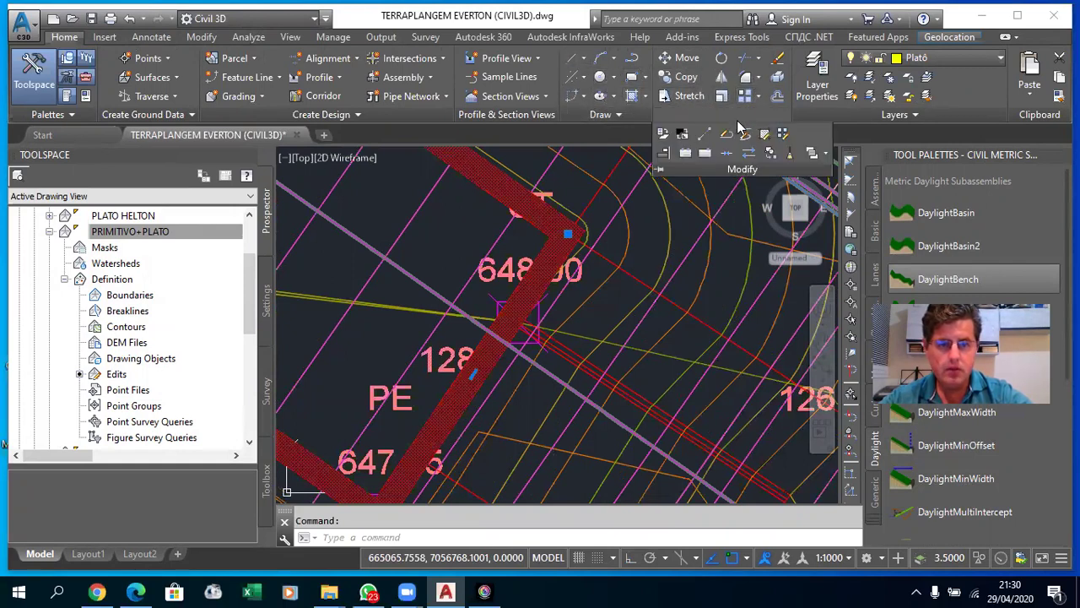
left_click(688, 161)
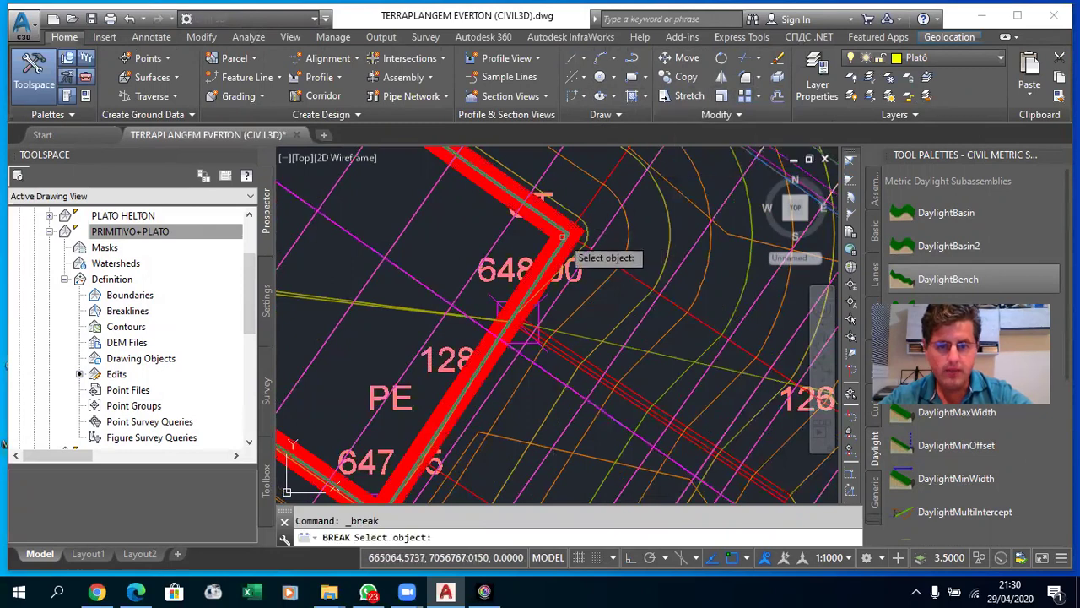
scroll(590, 262, "up", 1)
scroll(582, 253, "up", 1)
left_click(579, 251)
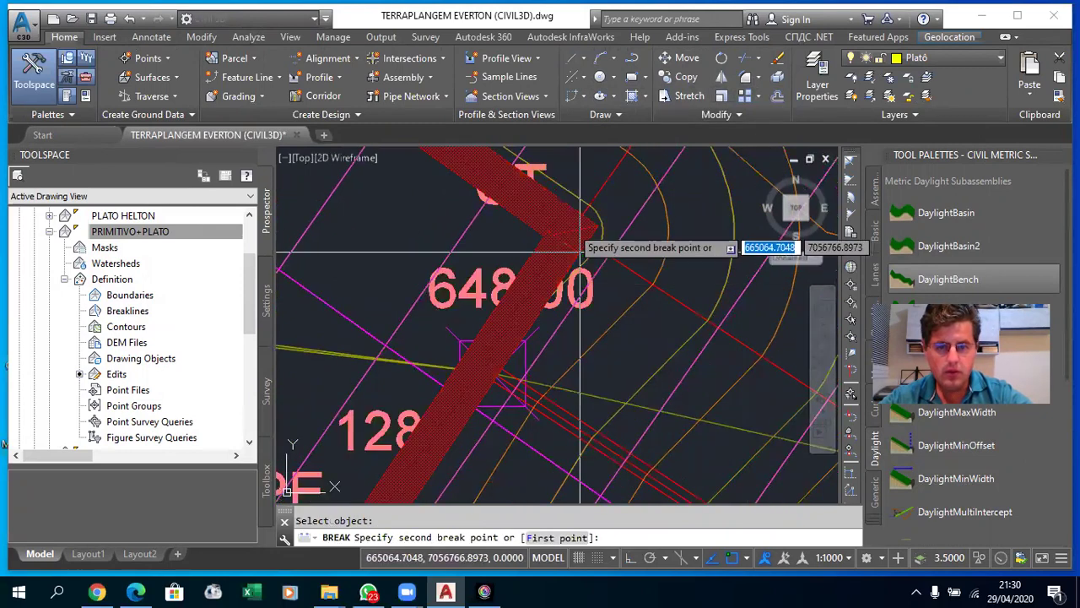
scroll(551, 264, "up", 1)
scroll(532, 278, "down", 3)
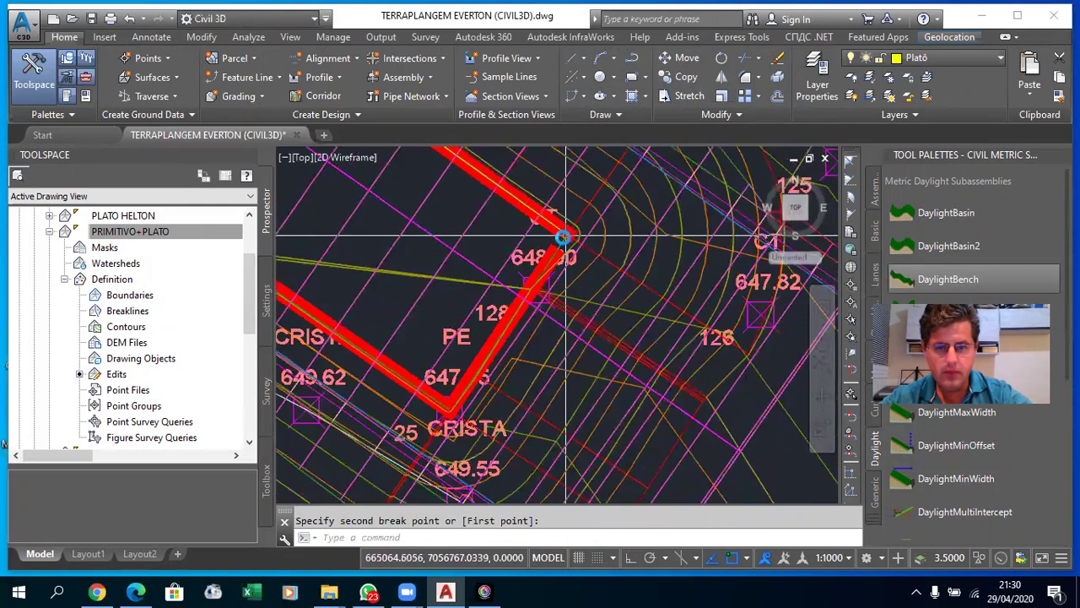
scroll(507, 301, "up", 2)
left_click(502, 303)
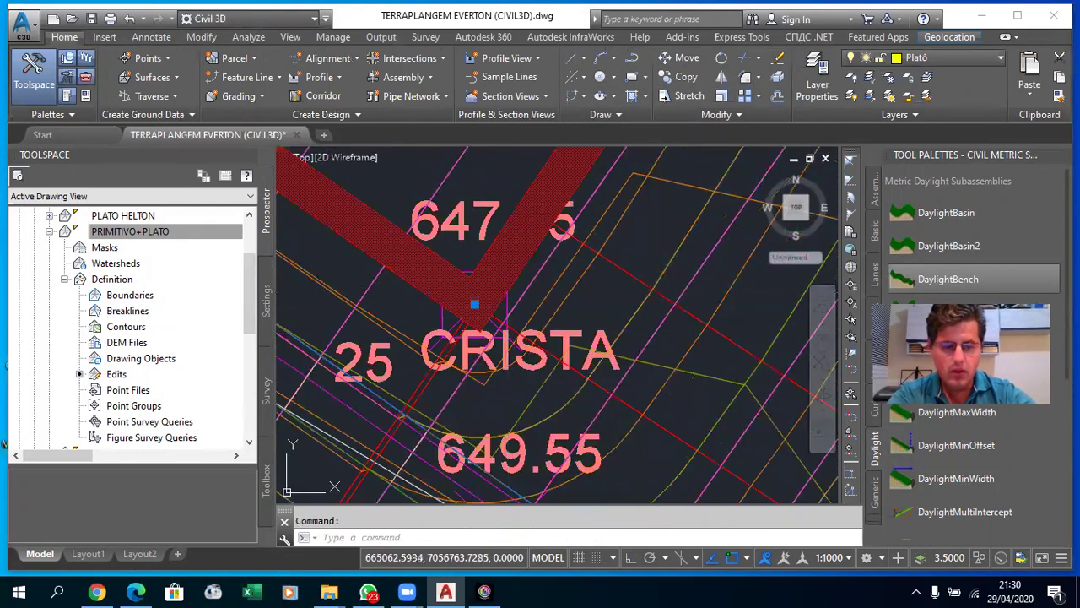
- Break the red line again at its corner near the CRISTA label
key("Return")
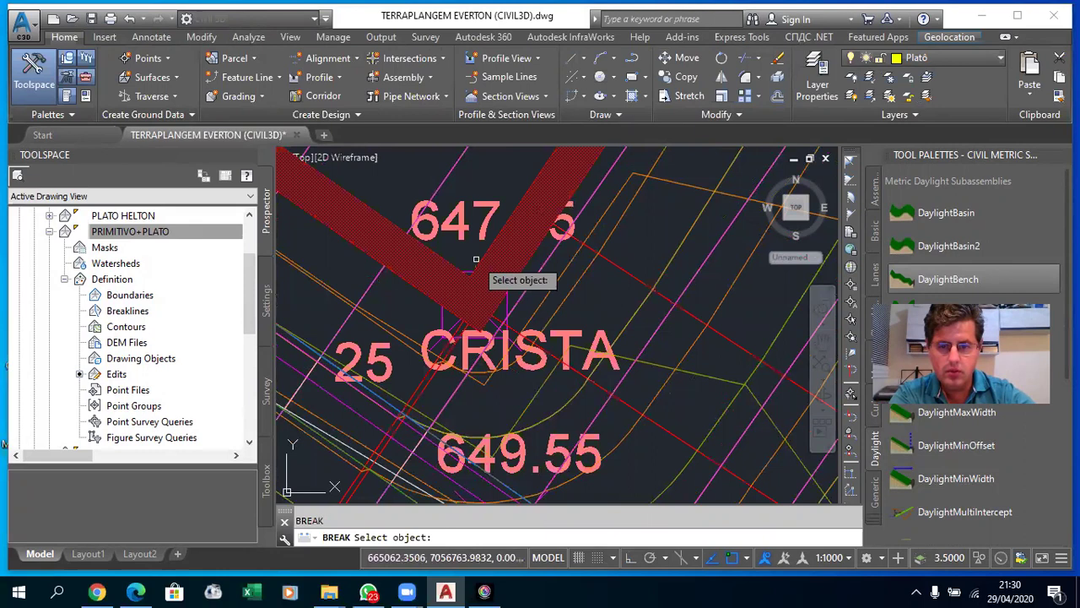
left_click(484, 292)
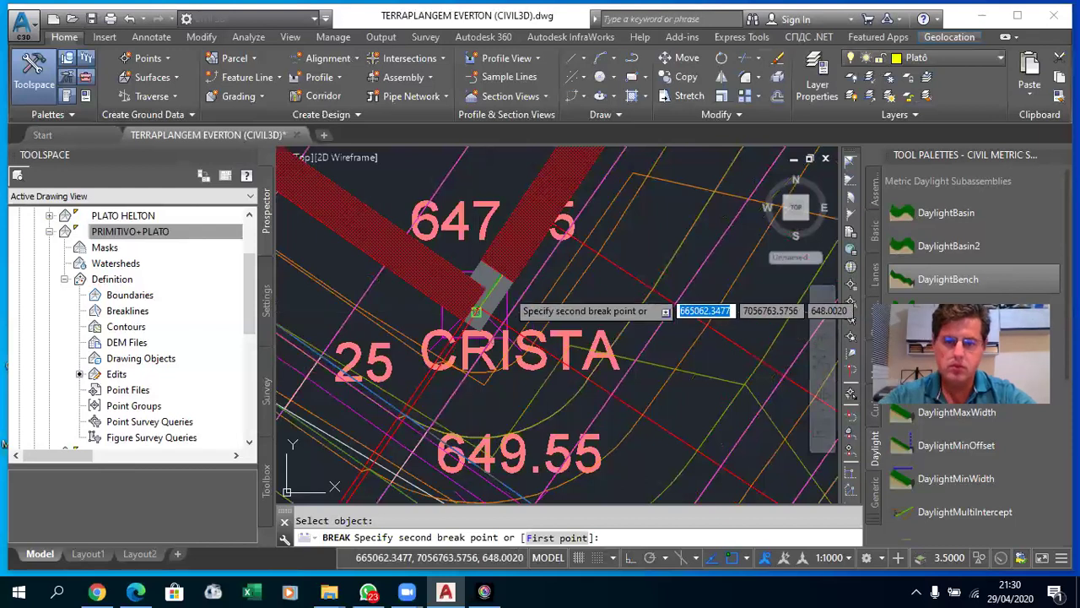
left_click(497, 285)
key("Escape")
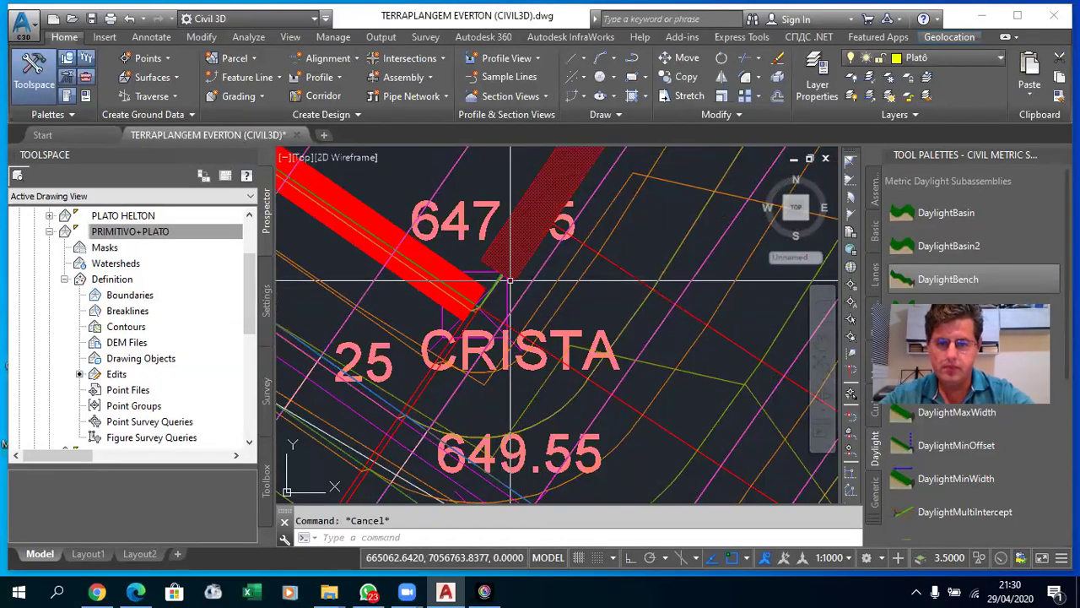
- Remove a corner vertex from the broken red line segment
left_click(474, 304)
scroll(456, 211, "down", 3)
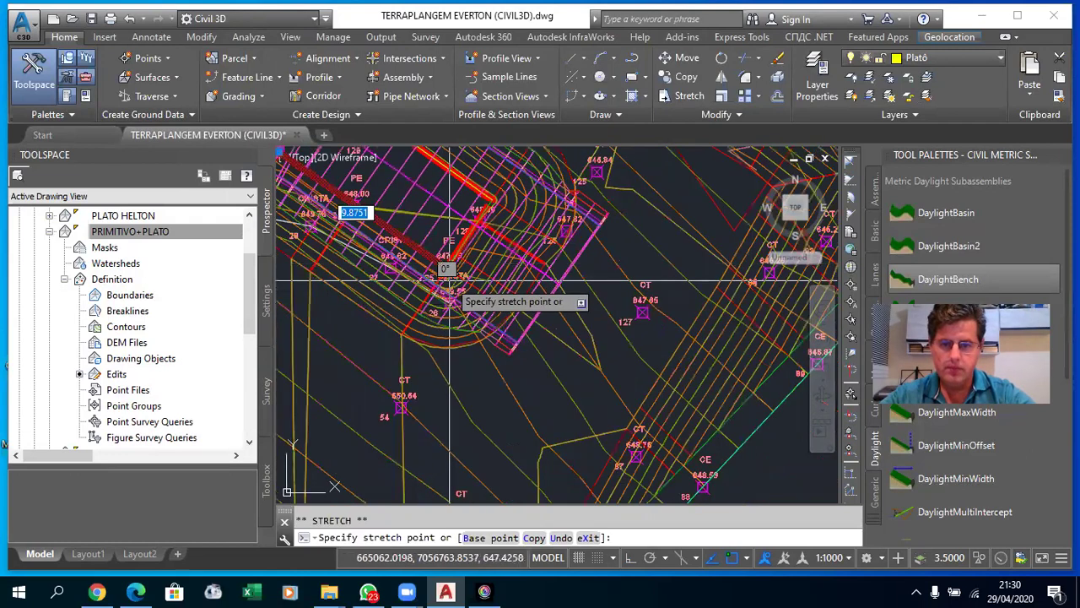
scroll(472, 291, "up", 3)
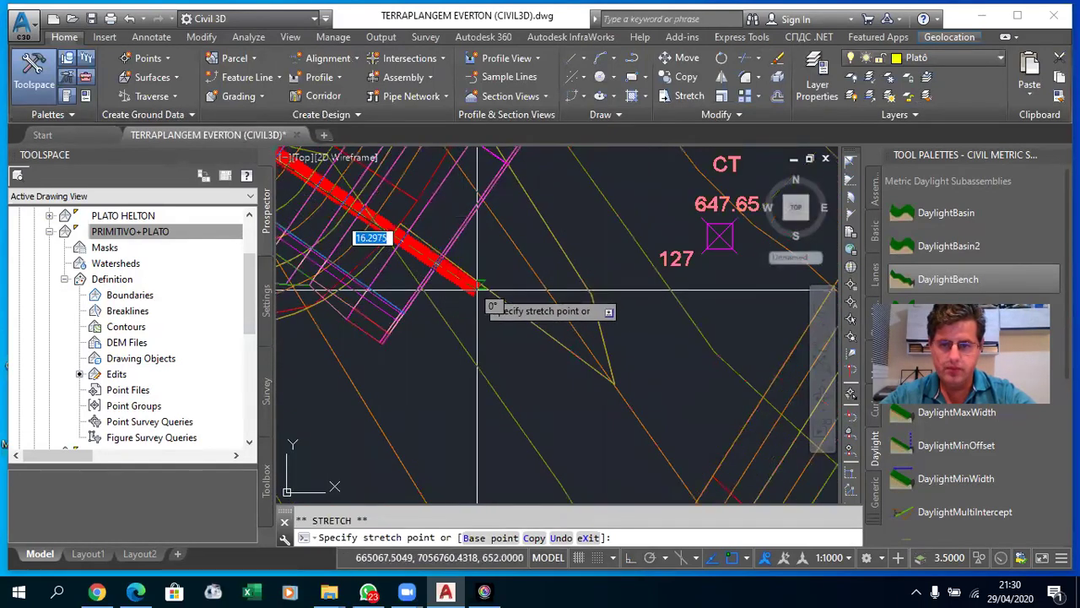
scroll(484, 267, "down", 3)
scroll(485, 267, "up", 5)
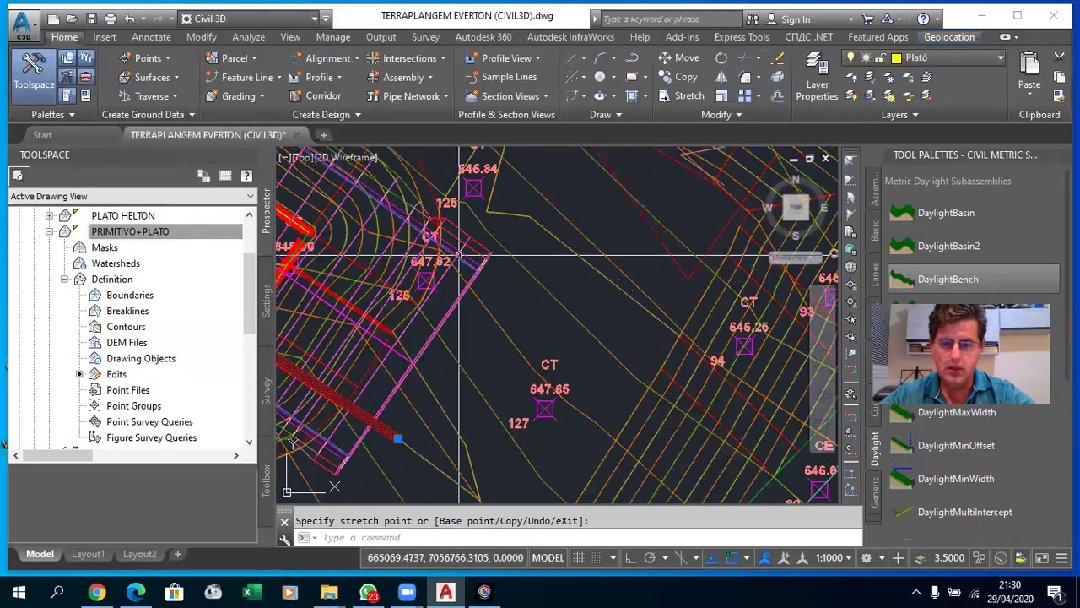
key("Escape")
scroll(413, 291, "up", 2)
scroll(413, 291, "down", 1)
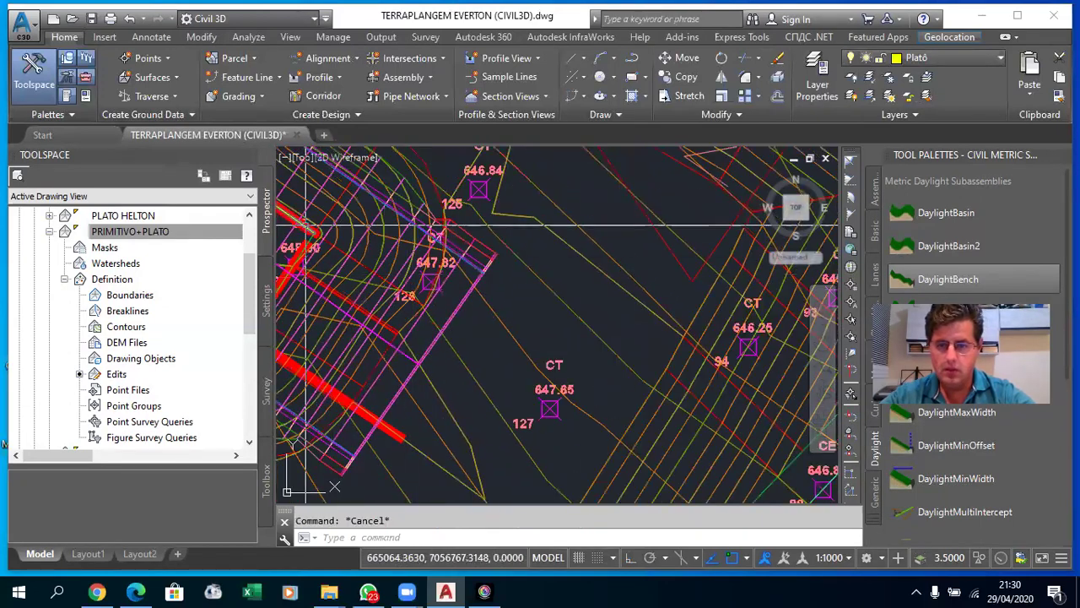
scroll(309, 228, "up", 5)
scroll(336, 250, "up", 2)
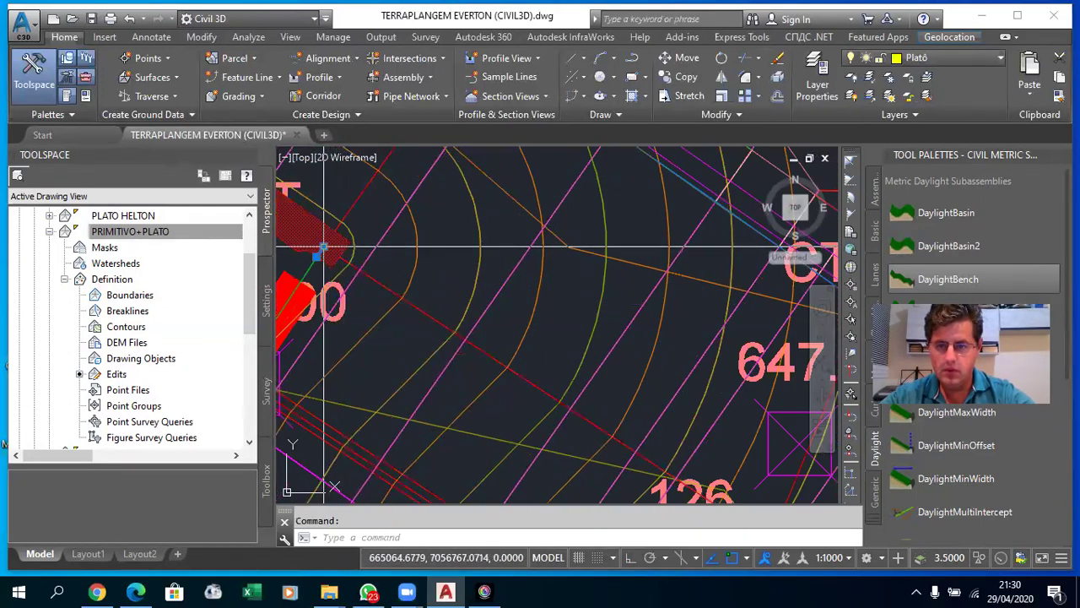
scroll(329, 245, "up", 2)
scroll(314, 279, "down", 1)
scroll(317, 268, "up", 1)
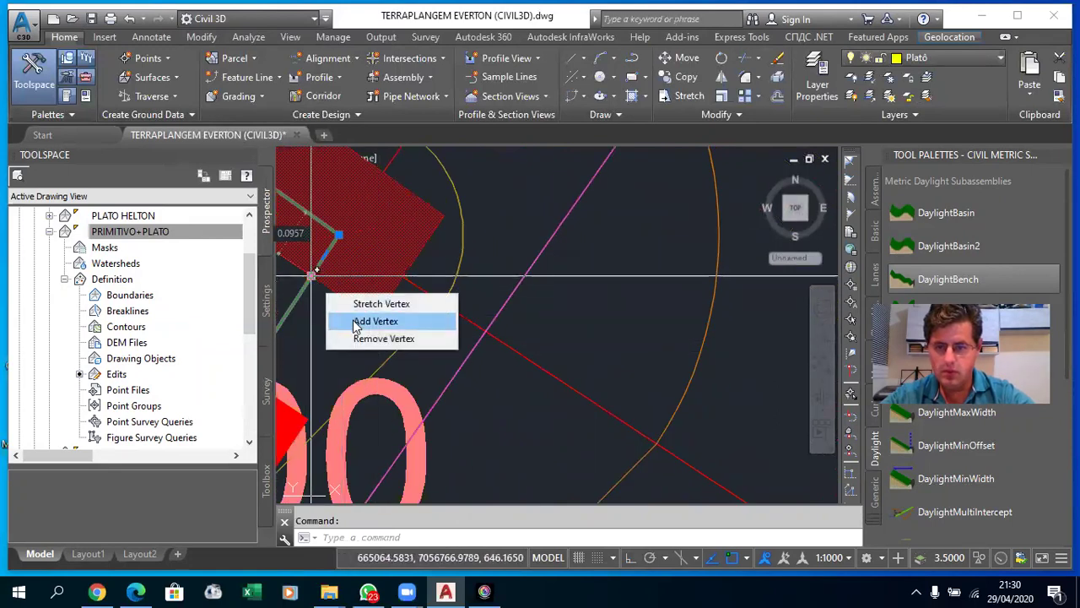
left_click(377, 335)
left_click(339, 232)
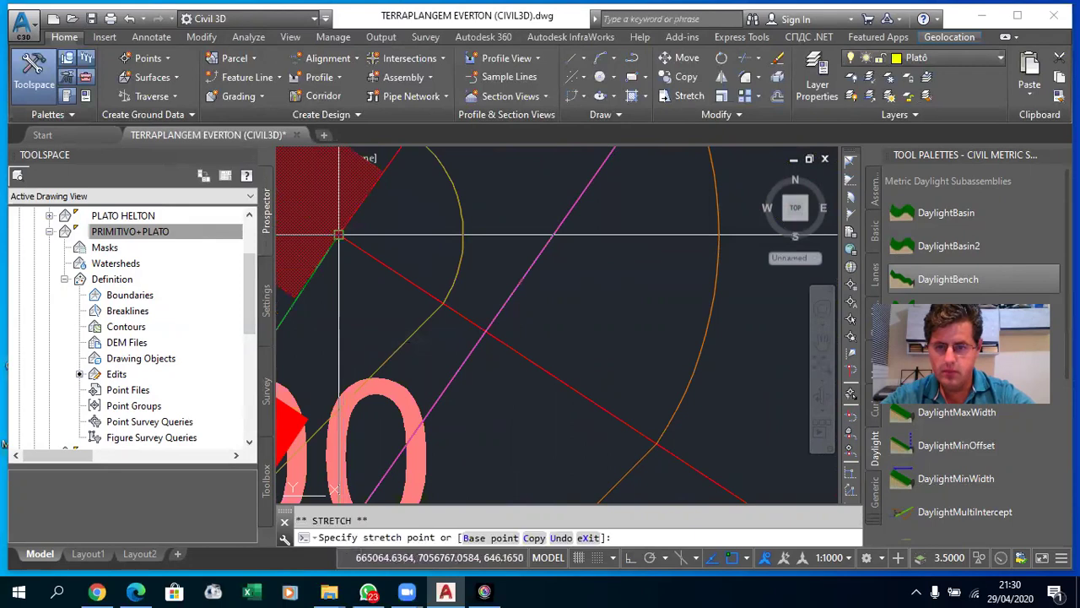
- Stretch the segment's end vertex out toward the CT 647.65 point
scroll(380, 219, "down", 2)
scroll(464, 268, "down", 1)
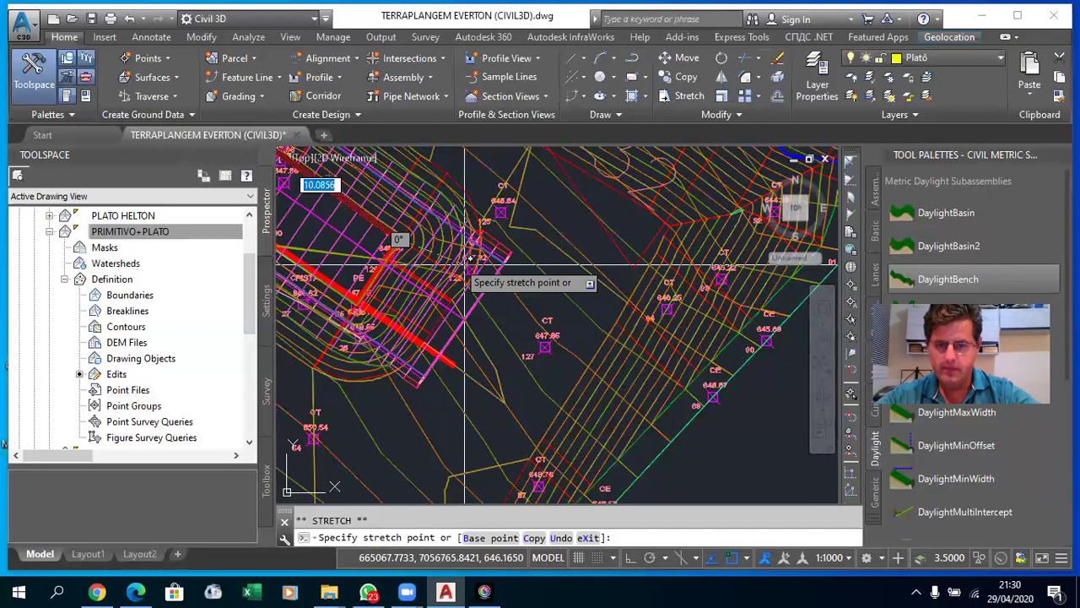
scroll(551, 488, "up", 2)
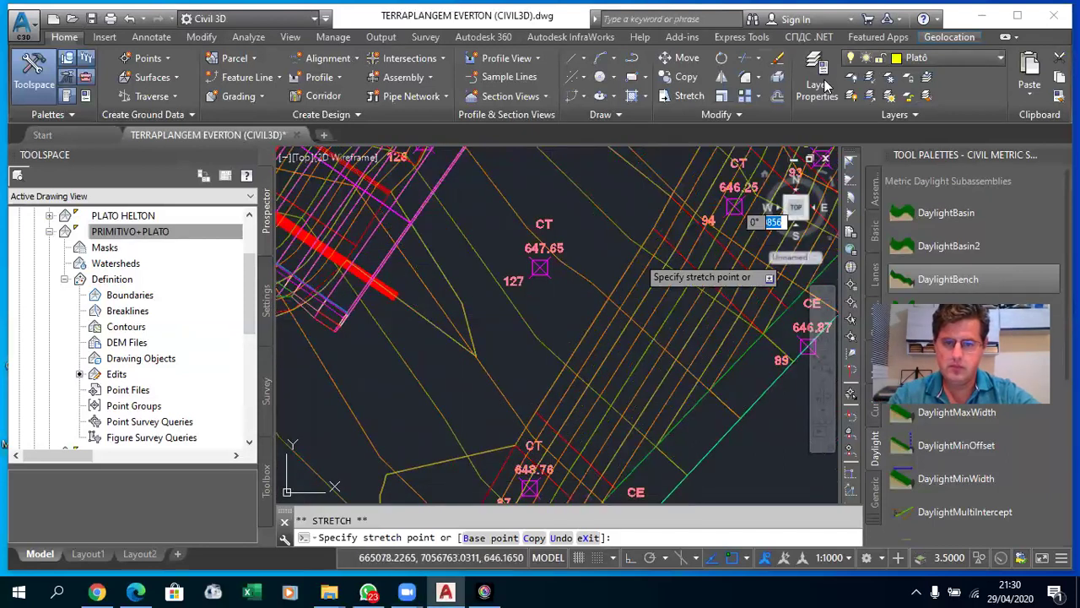
scroll(471, 232, "down", 1)
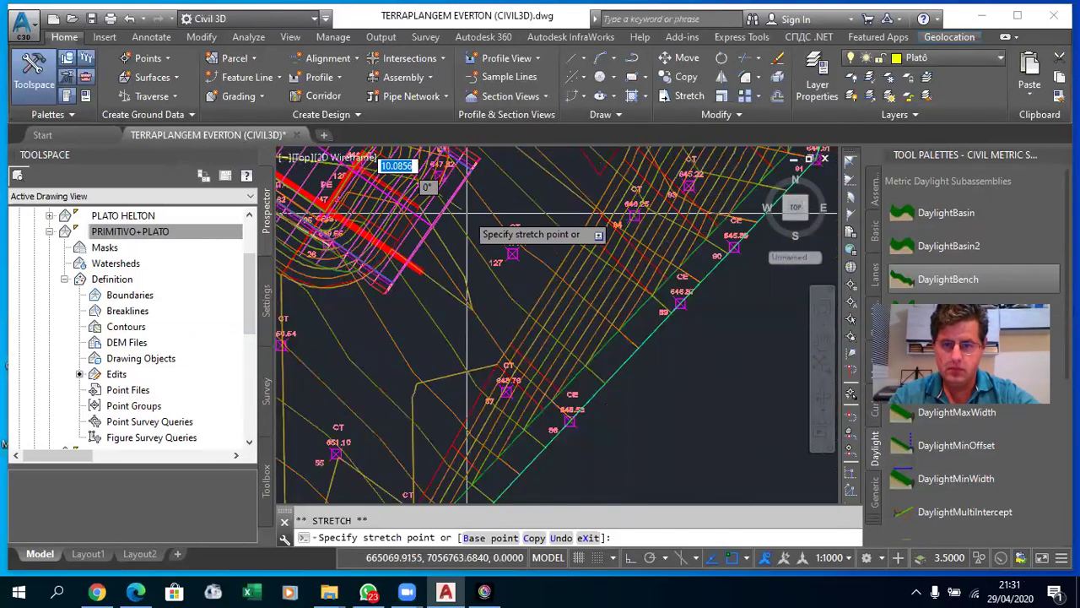
scroll(467, 202, "down", 1)
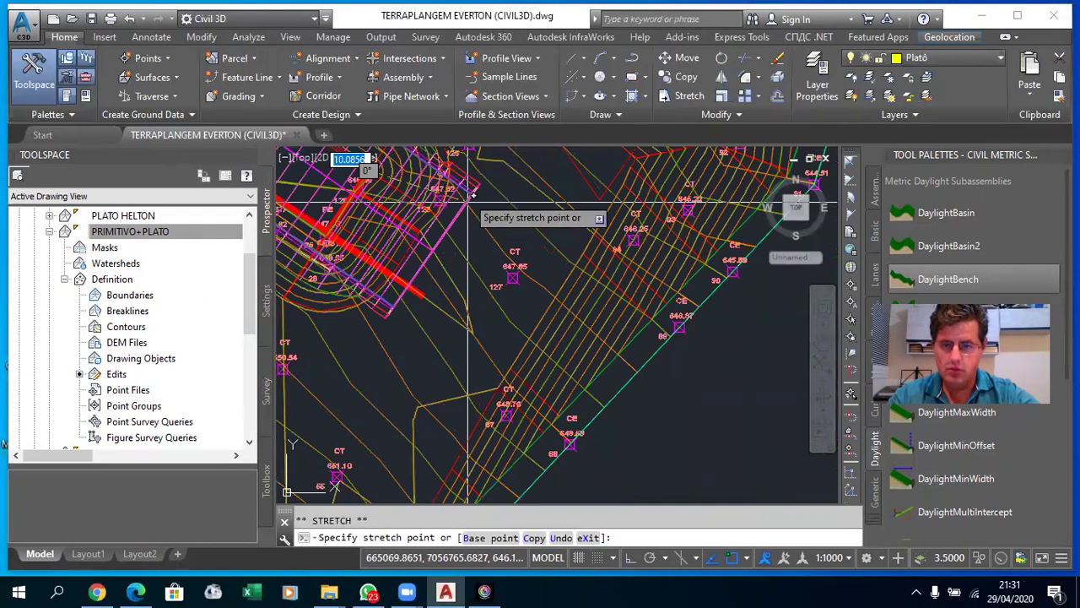
left_click(463, 254)
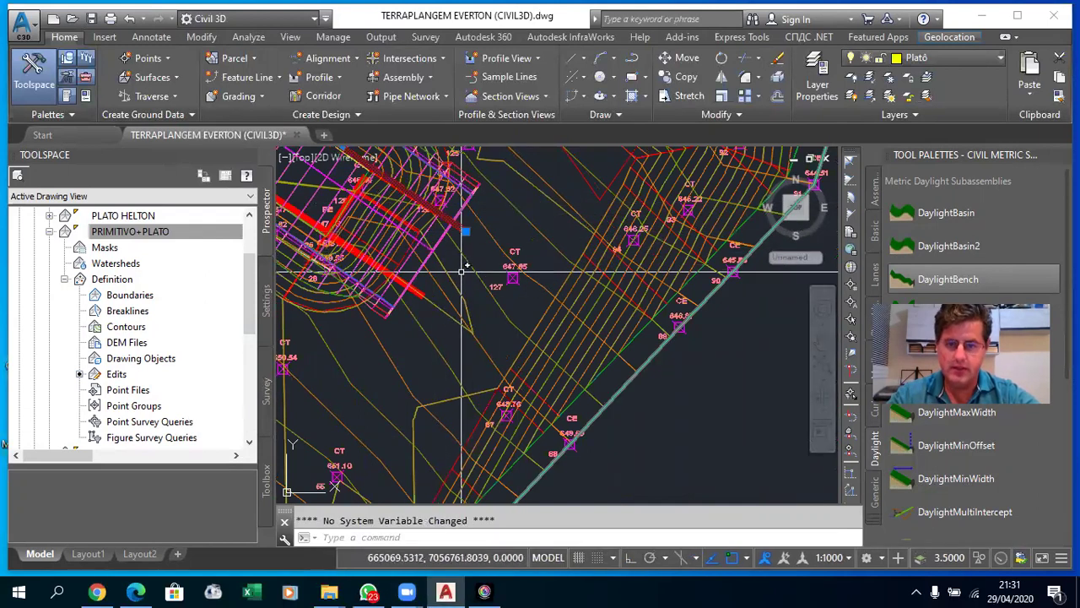
key("Escape")
- Select the ACESSO HELTON corridor and open its Corridor Properties
scroll(422, 236, "down", 3)
scroll(405, 219, "down", 3)
scroll(388, 205, "up", 5)
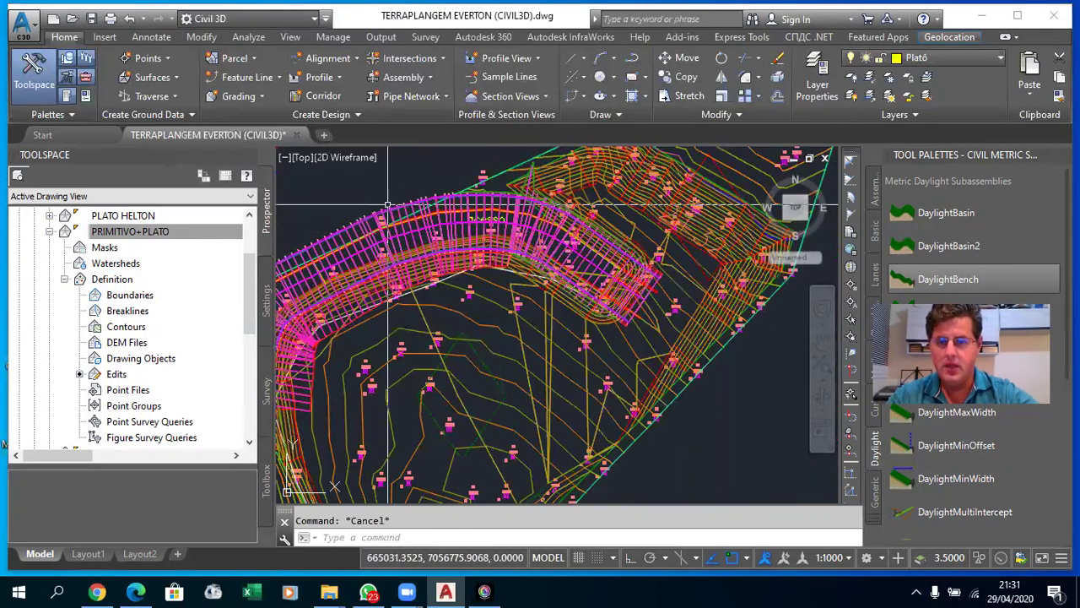
middle_click_drag(389, 205, 391, 327)
scroll(391, 326, "up", 3)
scroll(390, 327, "up", 2)
scroll(422, 337, "down", 2)
scroll(456, 351, "up", 3)
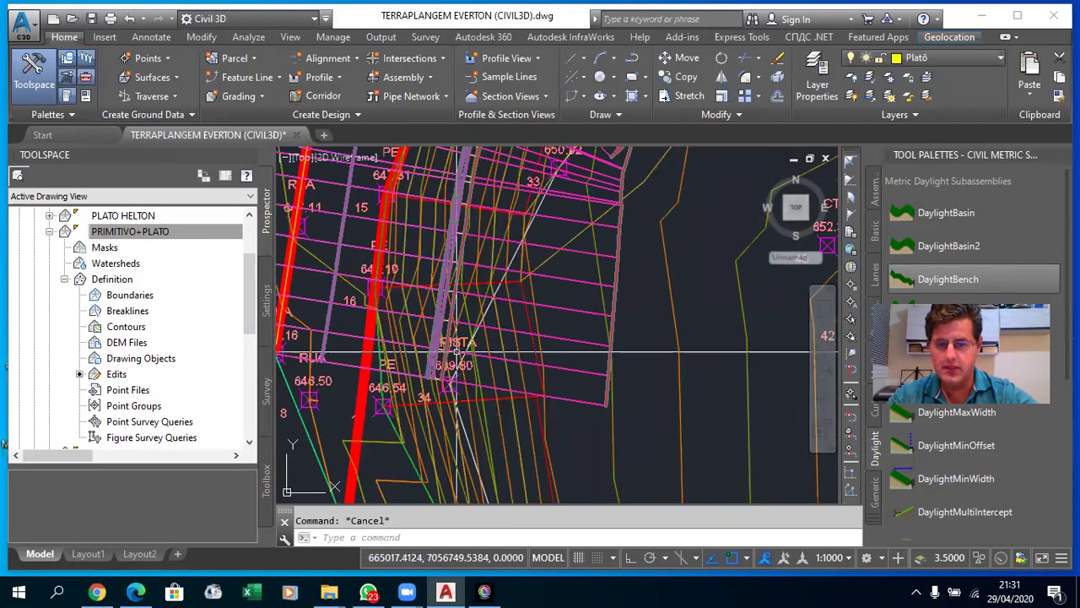
left_click(495, 356)
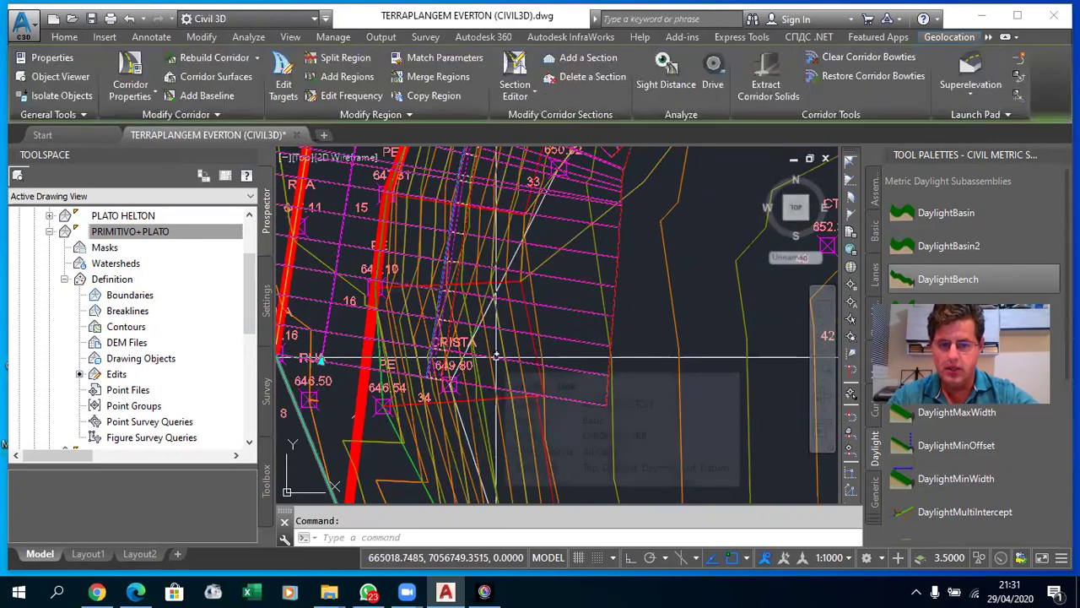
right_click(530, 354)
left_click(596, 196)
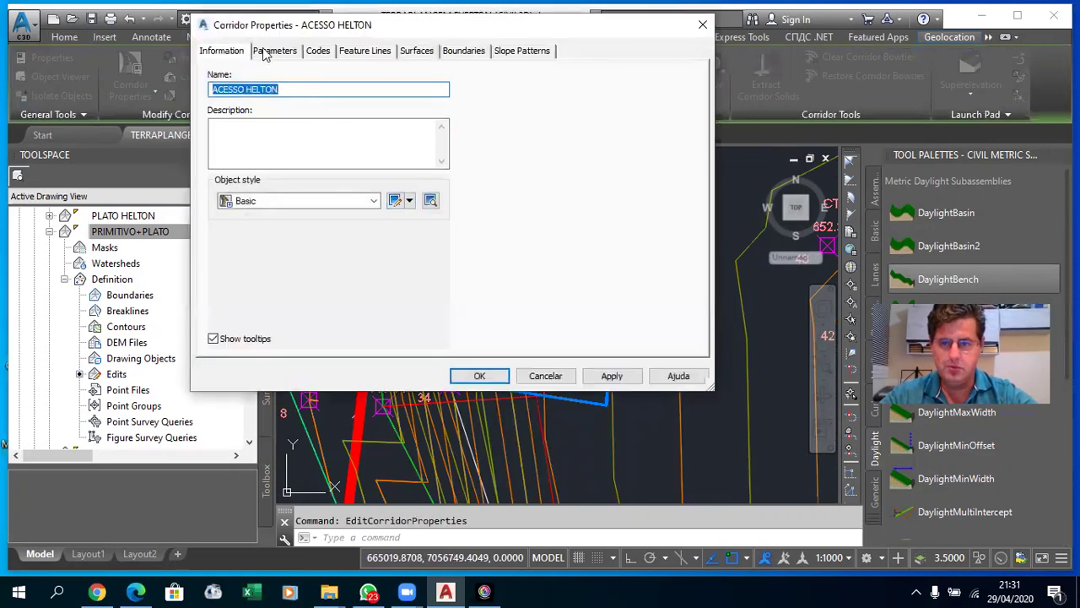
- Open the region's Target Mapping from the Parameters tab
left_click(264, 54)
left_click_drag(304, 318, 610, 318)
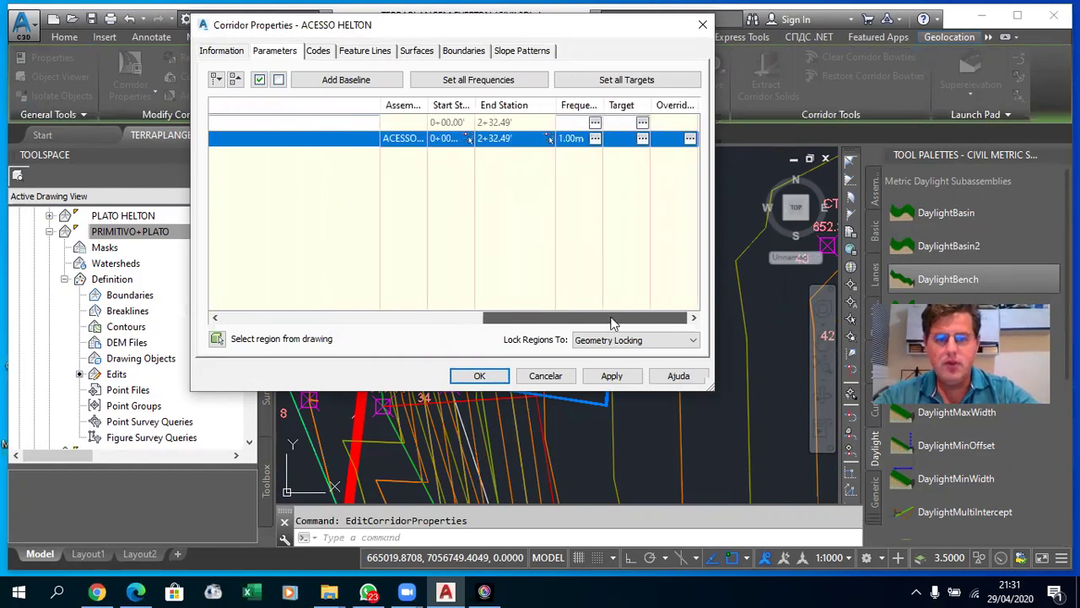
left_click(641, 138)
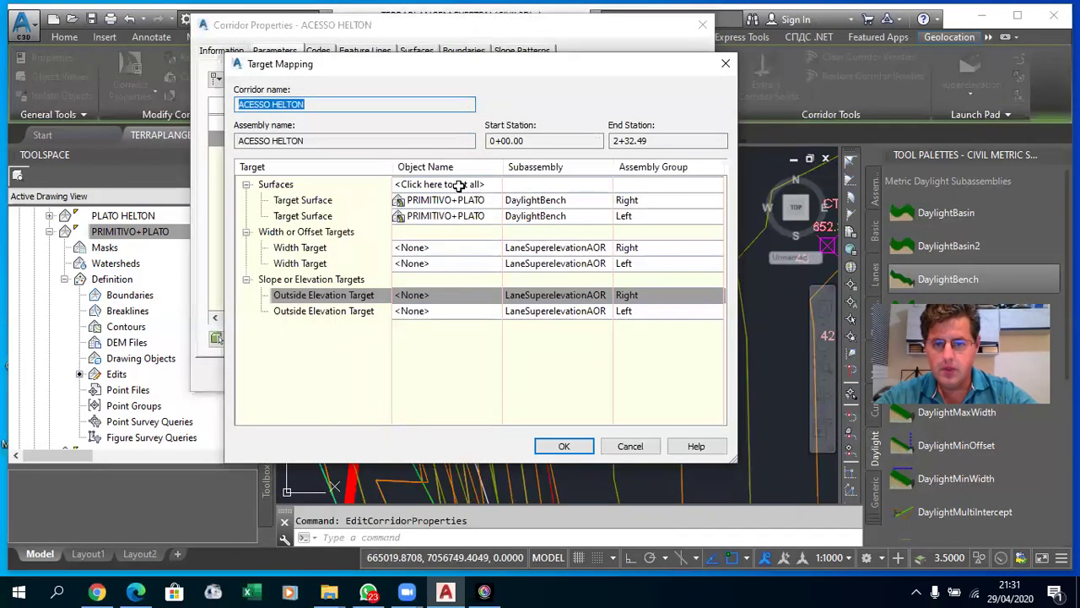
- Pick Polyline-1 from the drawing as the right width target
left_click(425, 248)
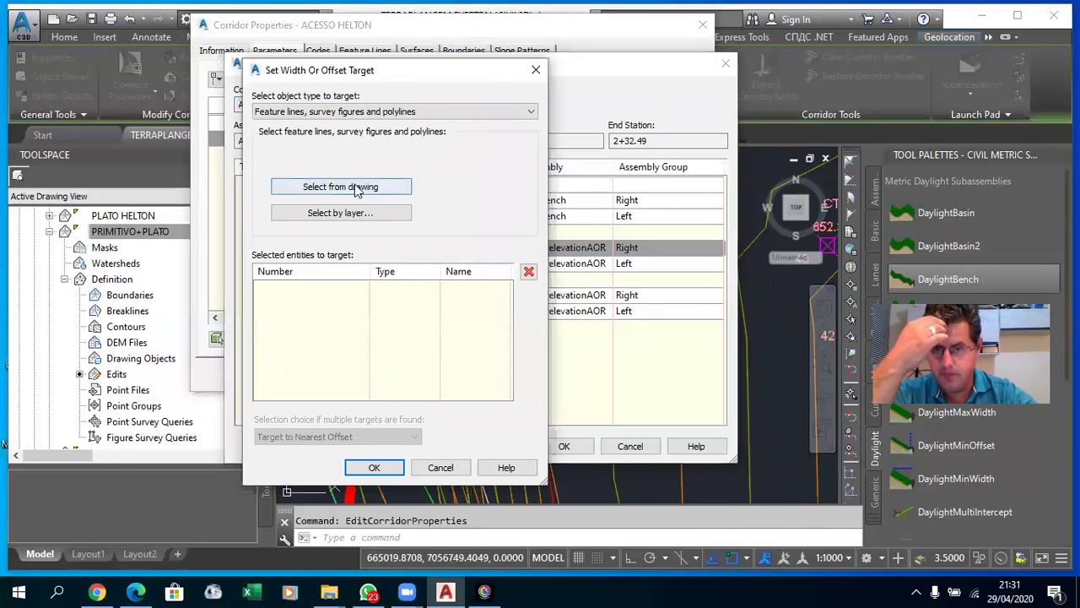
left_click(371, 187)
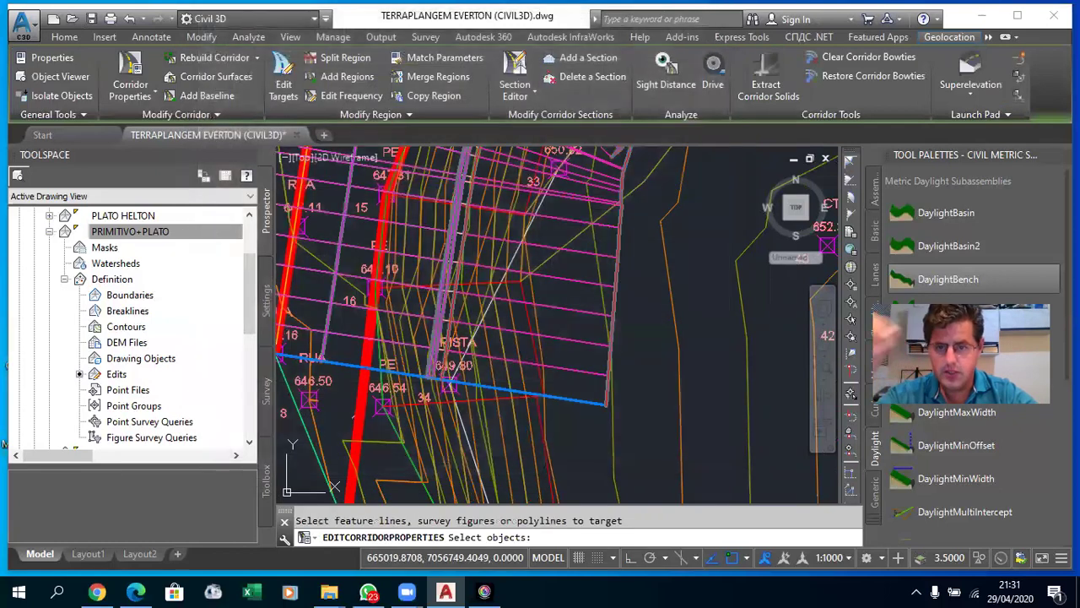
scroll(431, 237, "up", 4)
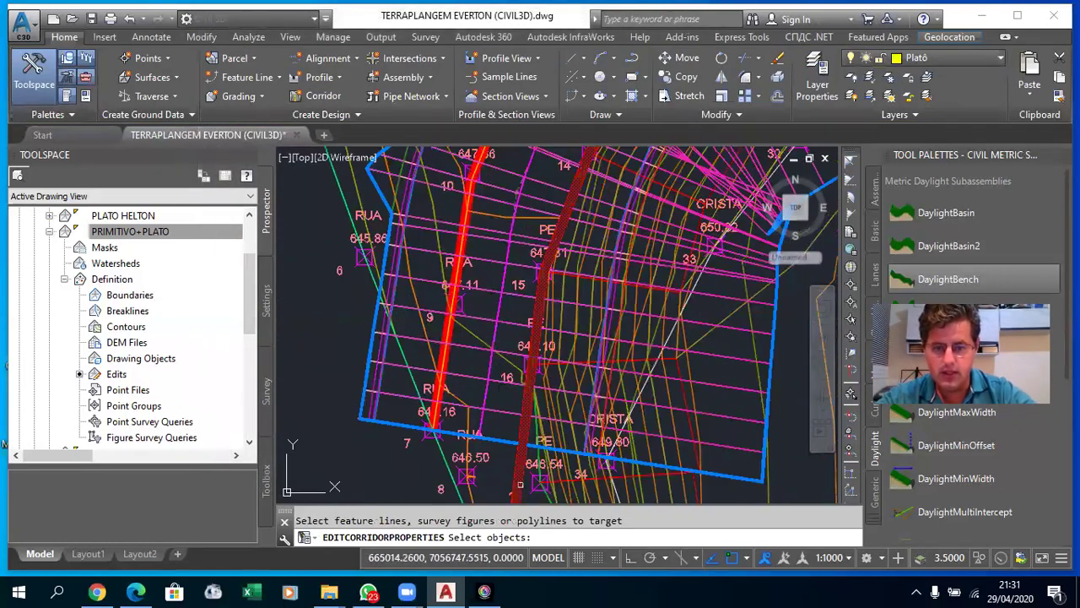
left_click(521, 481)
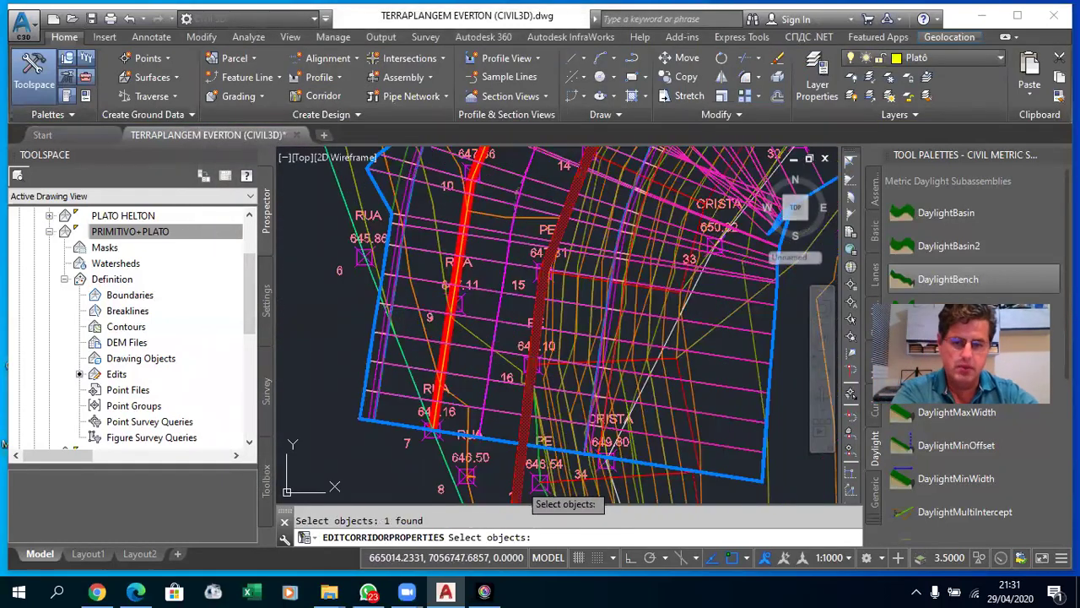
key("Return")
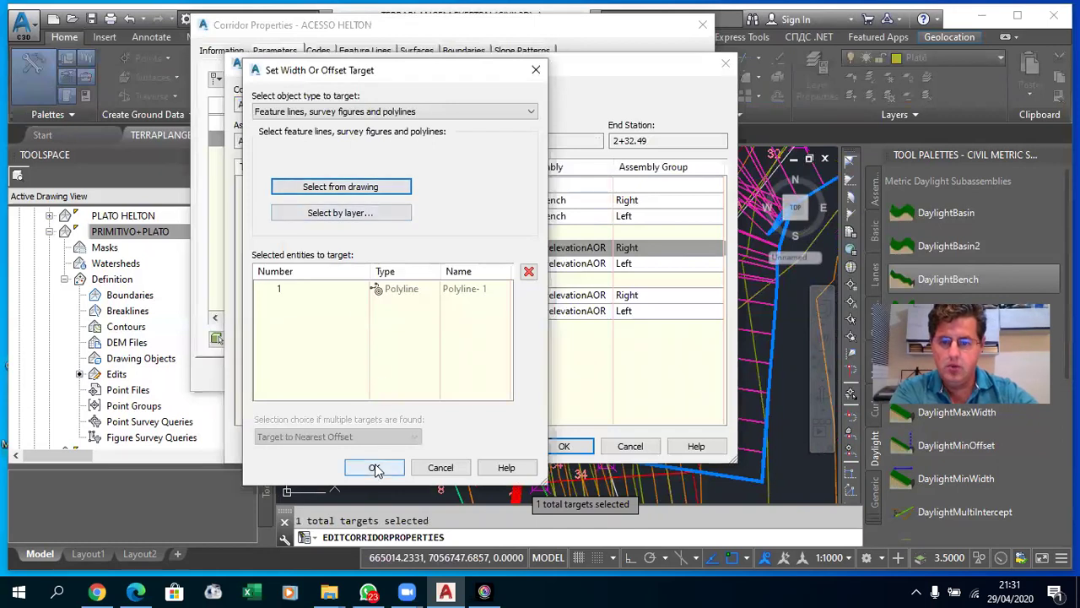
left_click(376, 470)
- Pick Polyline-2 as the left width target and accept the target mapping
left_click(432, 263)
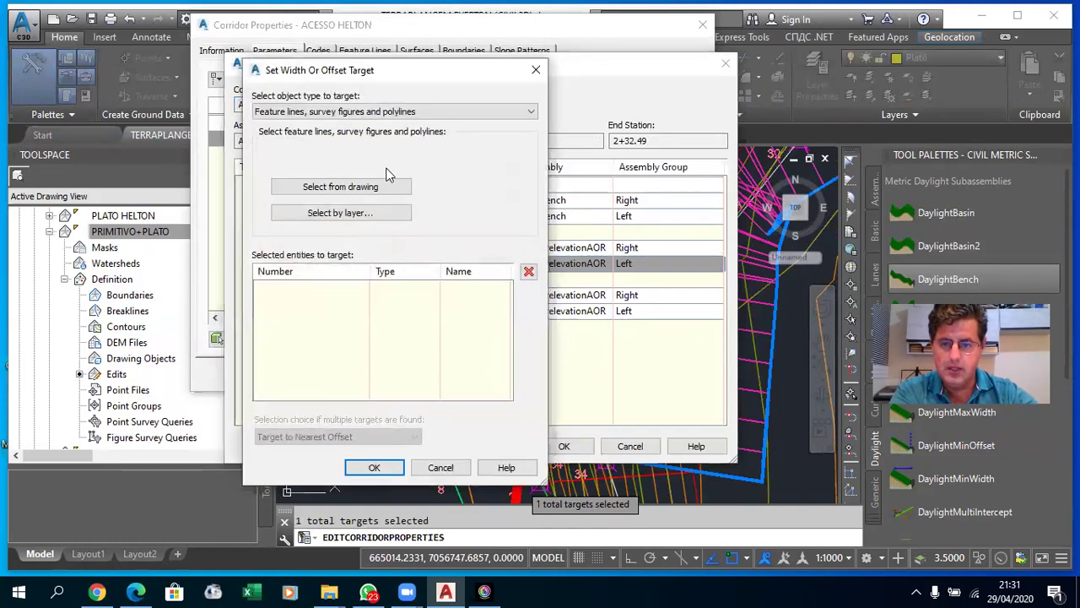
left_click(379, 187)
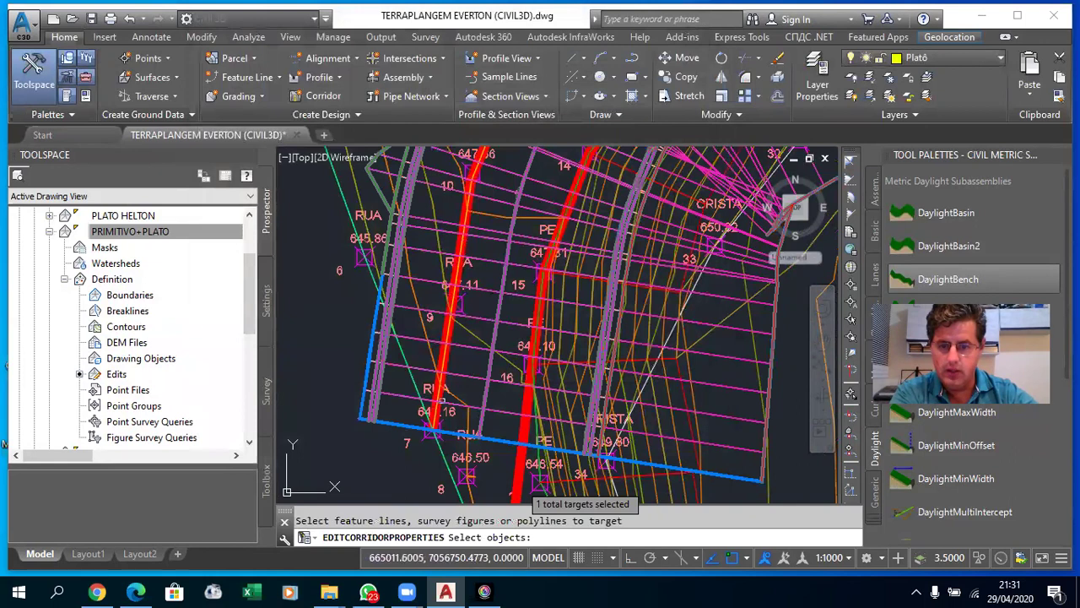
scroll(434, 414, "up", 3)
scroll(434, 417, "up", 2)
left_click(441, 427)
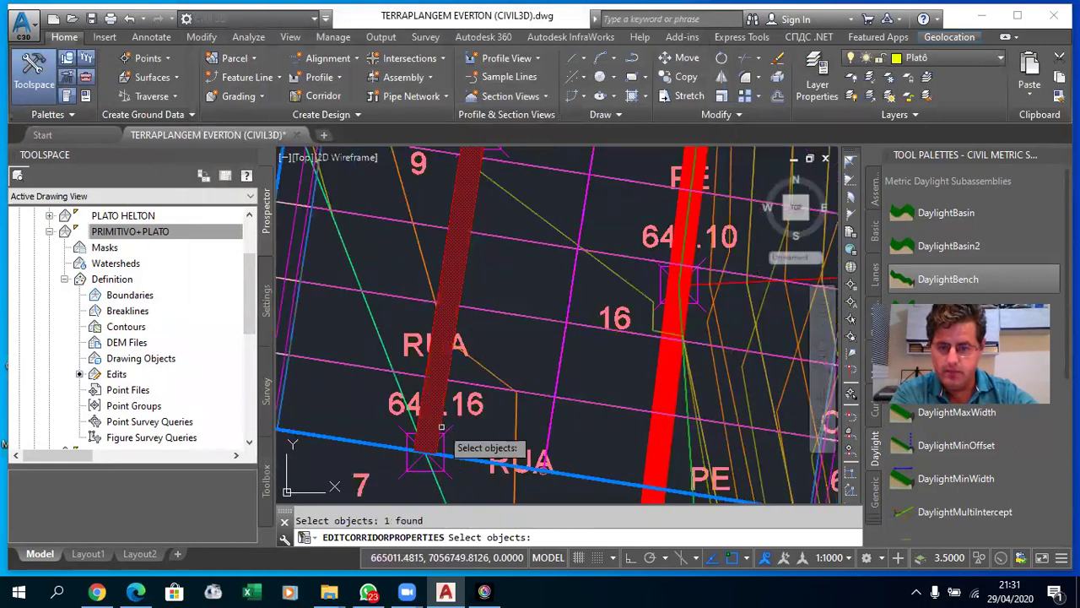
key("Return")
left_click(401, 471)
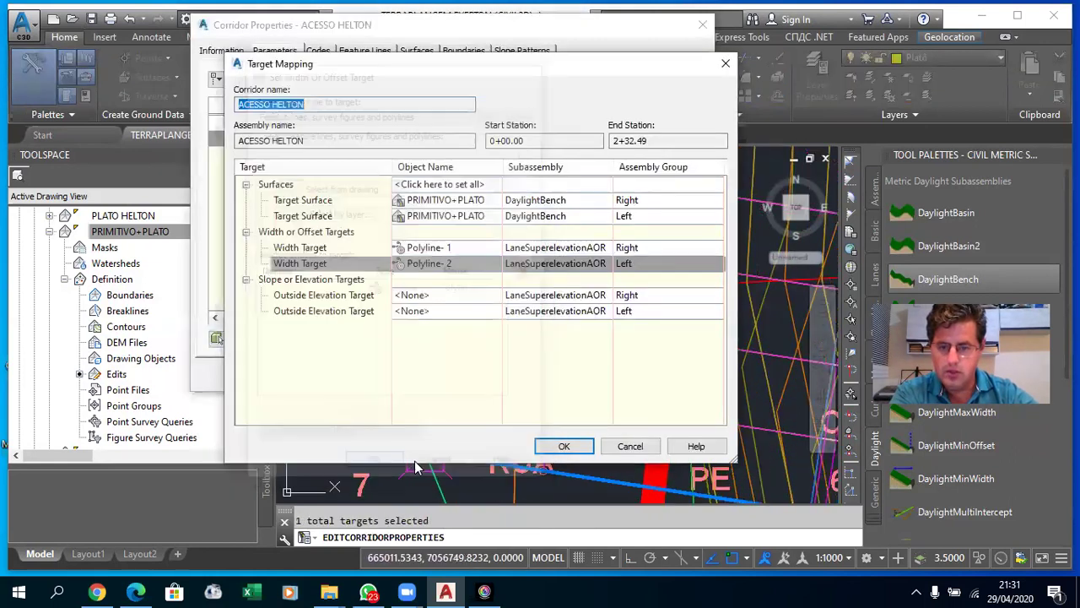
left_click(564, 446)
- Apply the new targets, rebuild the corridor, and close Corridor Properties with OK
left_click(606, 377)
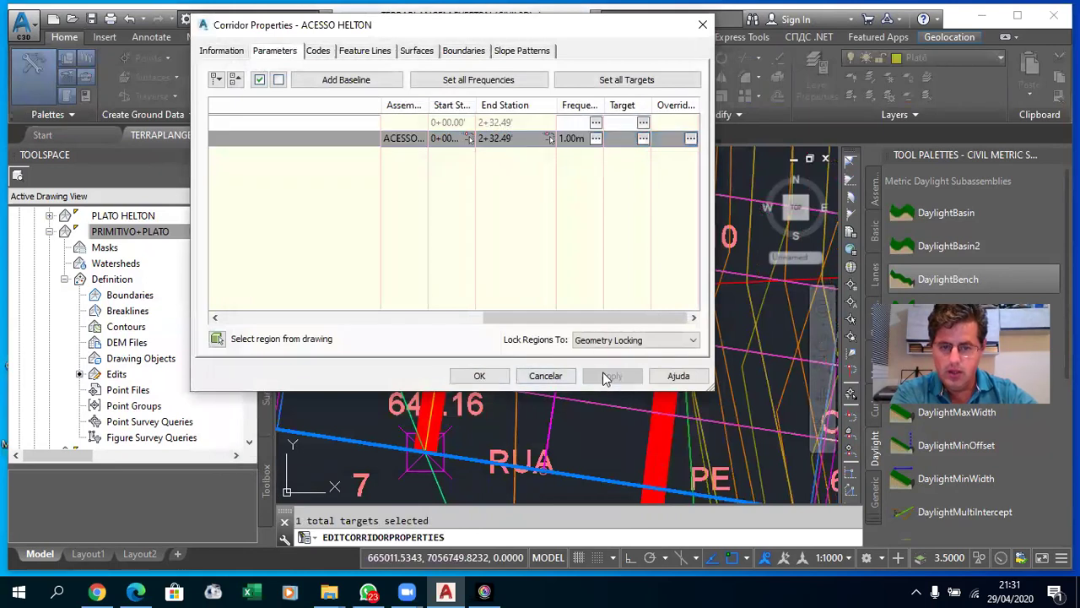
left_click(419, 258)
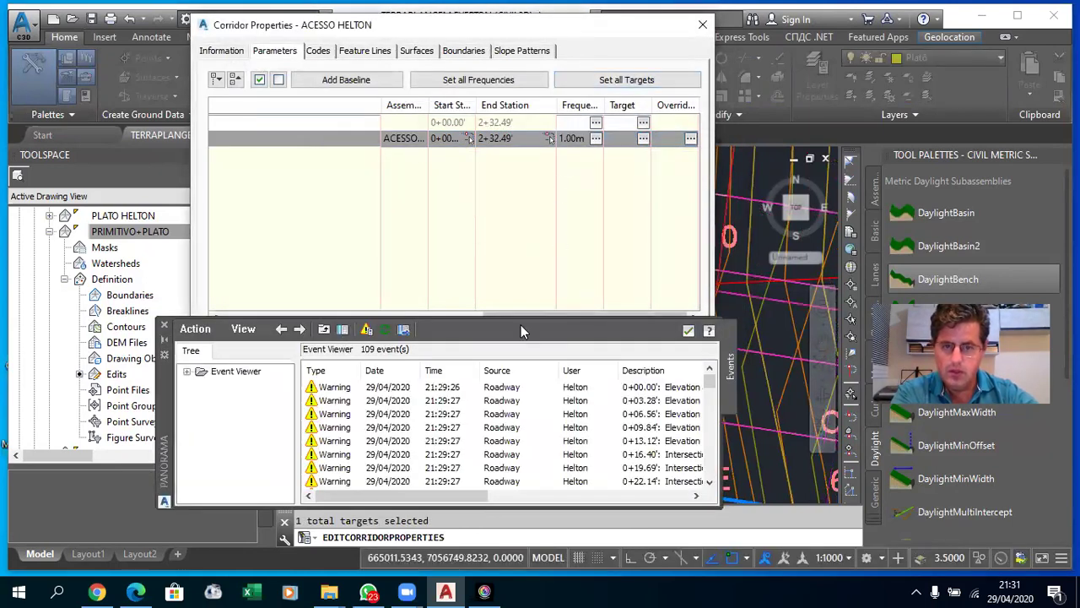
left_click_drag(630, 27, 861, 14)
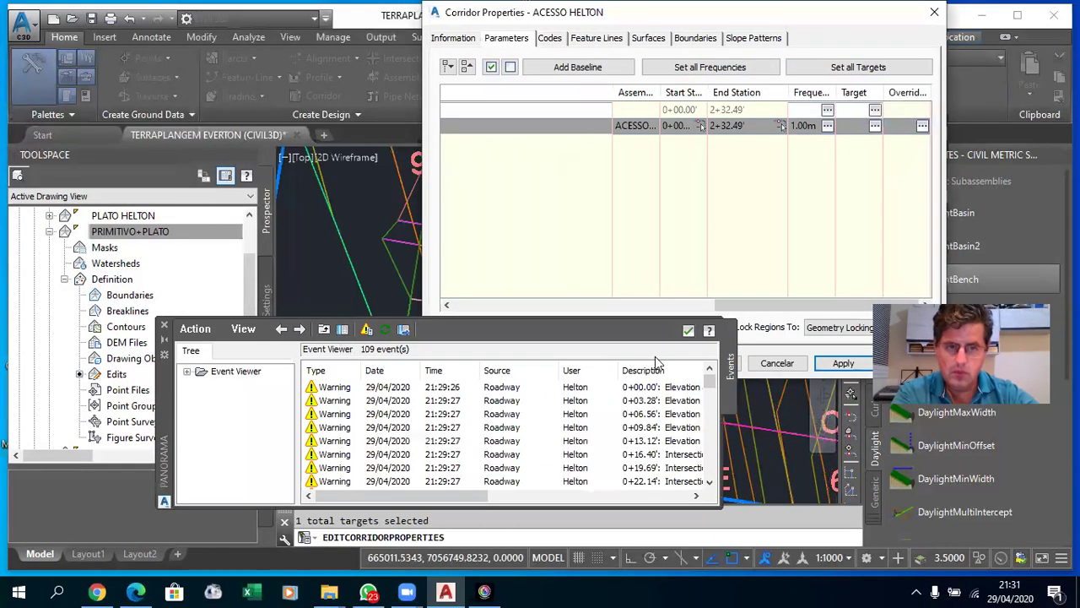
left_click_drag(785, 17, 880, 16)
left_click(806, 364)
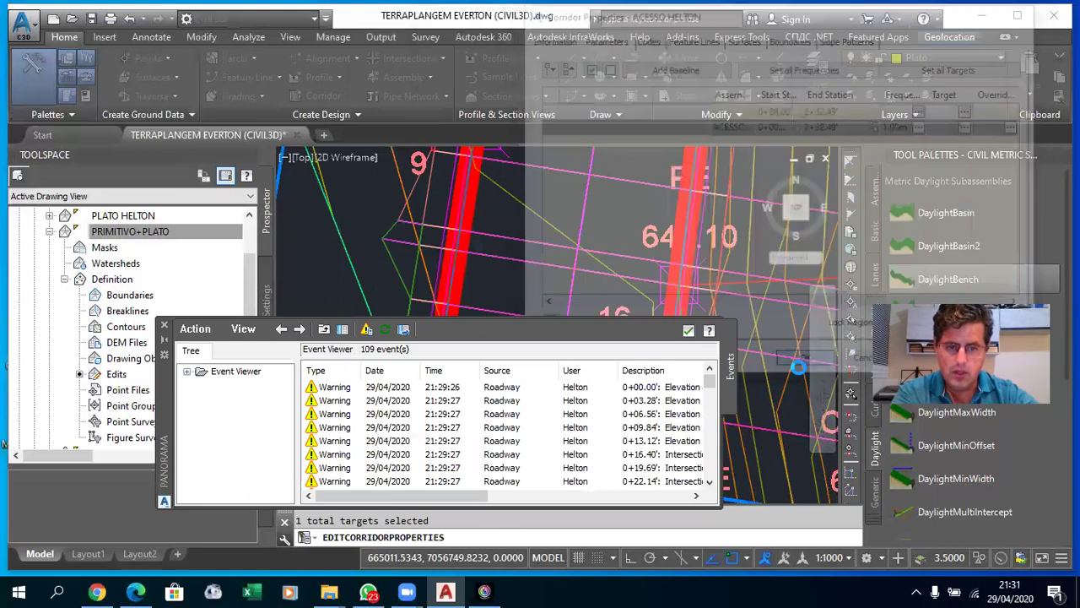
- Close the event log, zoom to the curved corridor, and select it for its shortcut options
left_click(688, 331)
scroll(575, 259, "down", 3)
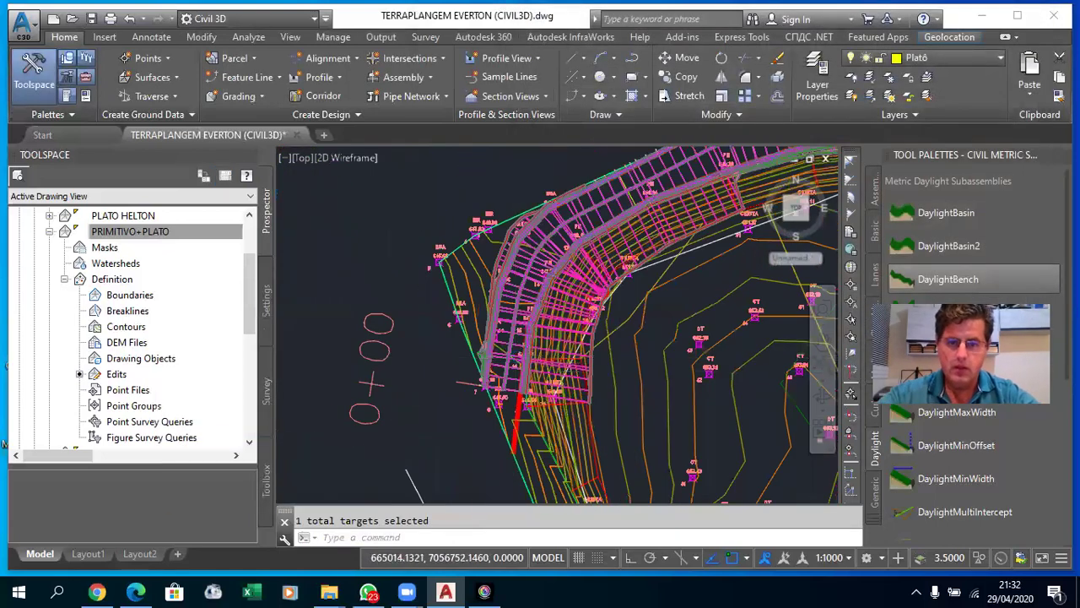
scroll(575, 259, "down", 2)
scroll(575, 259, "up", 2)
key("Escape")
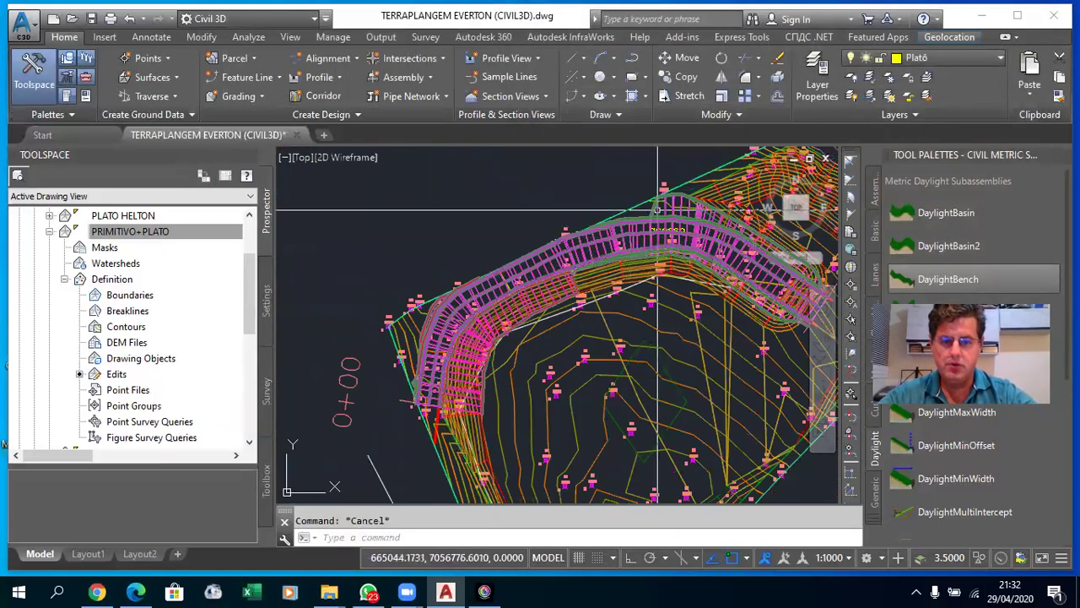
scroll(628, 257, "up", 3)
scroll(386, 290, "up", 3)
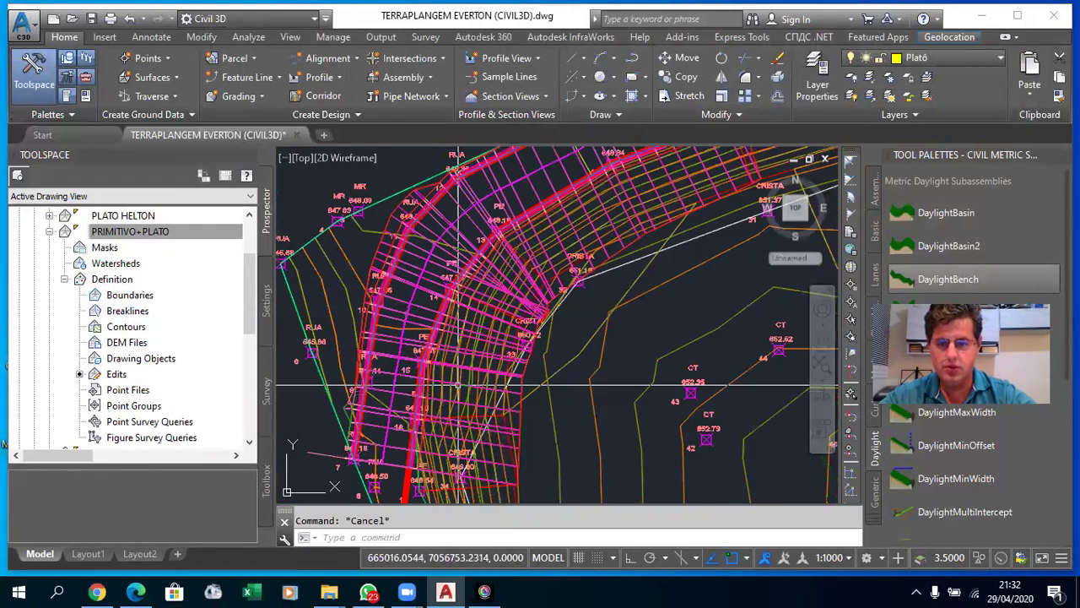
left_click(404, 293)
right_click(404, 293)
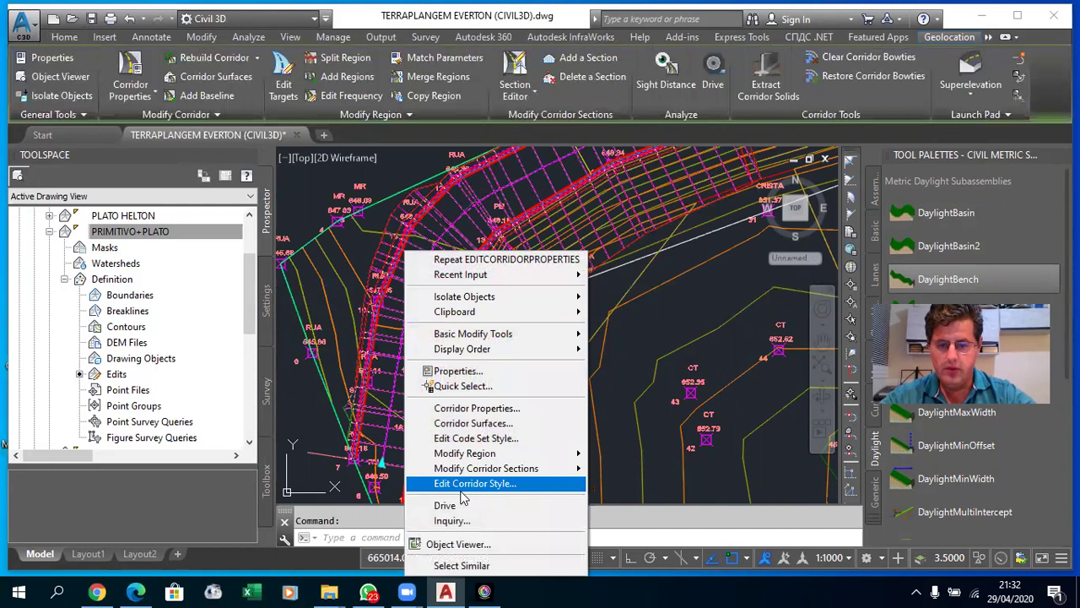
- Create two corridor surfaces, add Top links, and set Top Links and Bottom Links overhang correction
left_click(463, 418)
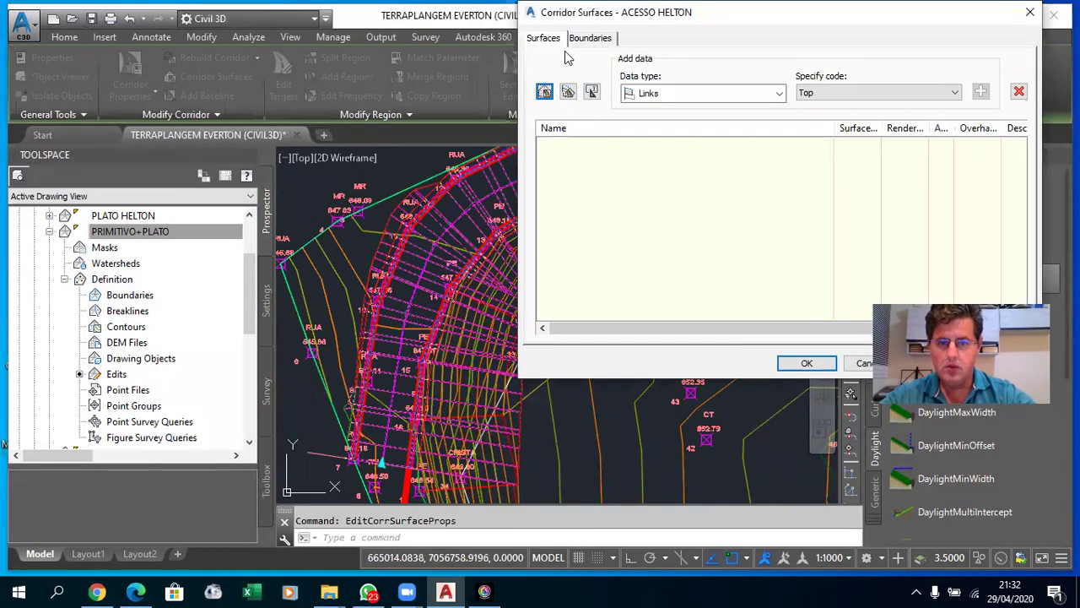
left_click_drag(751, 24, 430, 38)
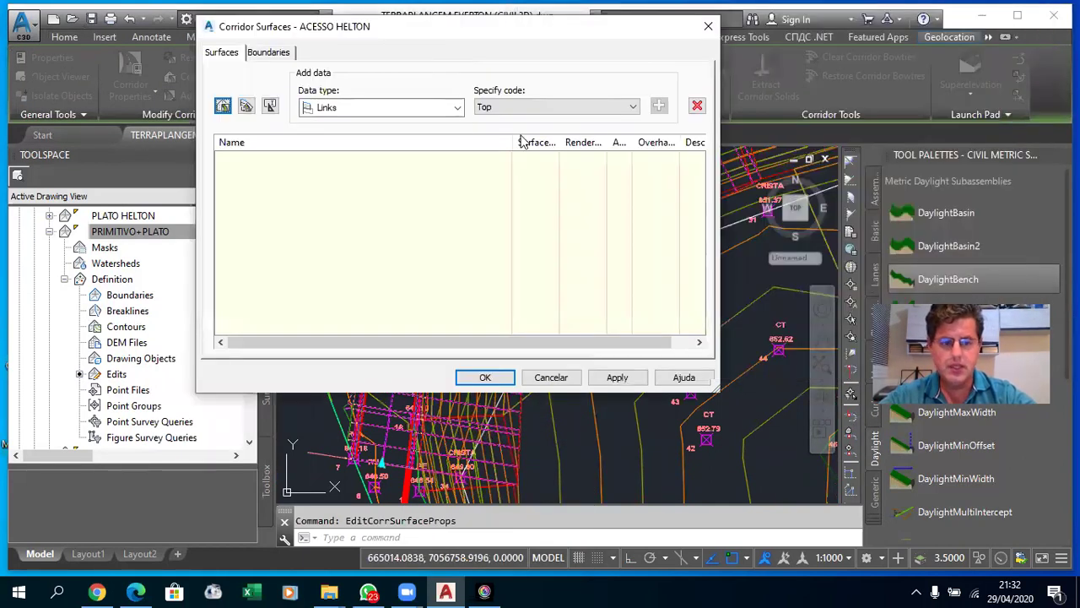
left_click(222, 106)
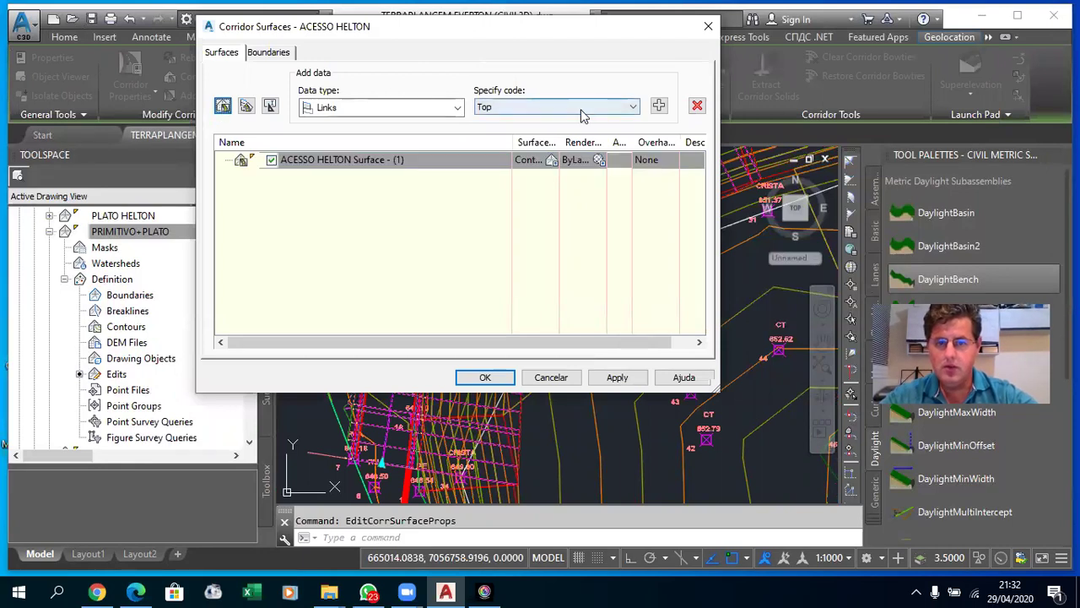
left_click(657, 107)
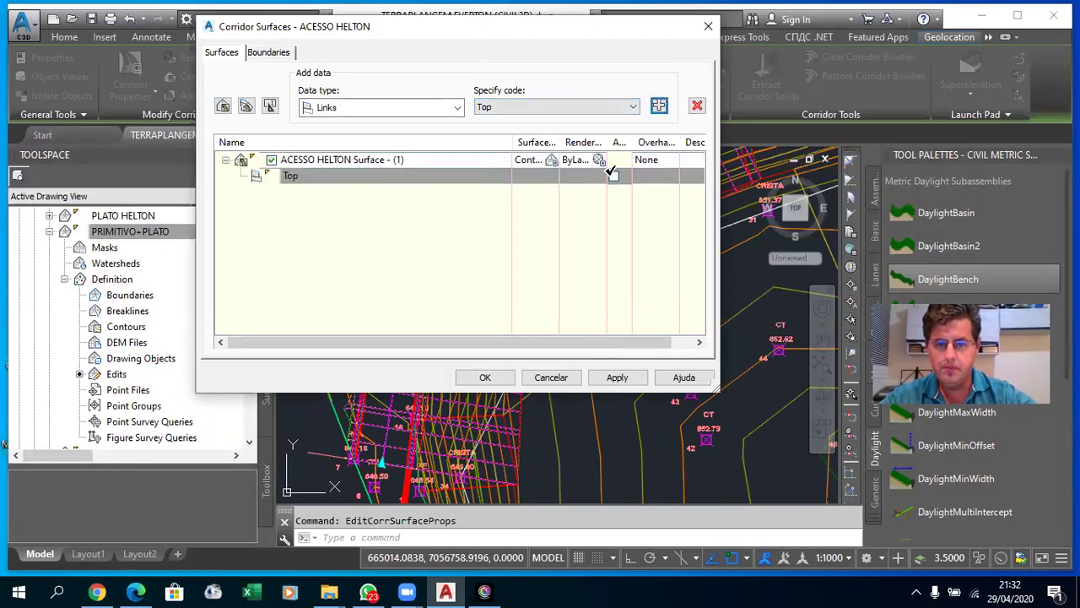
left_click(614, 174)
left_click(223, 105)
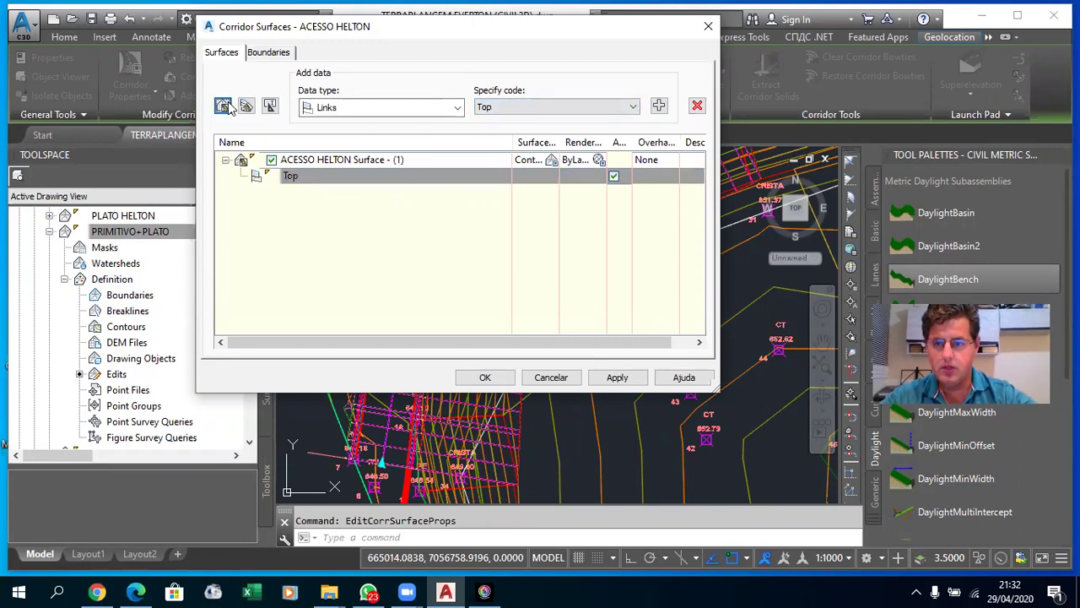
left_click(643, 159)
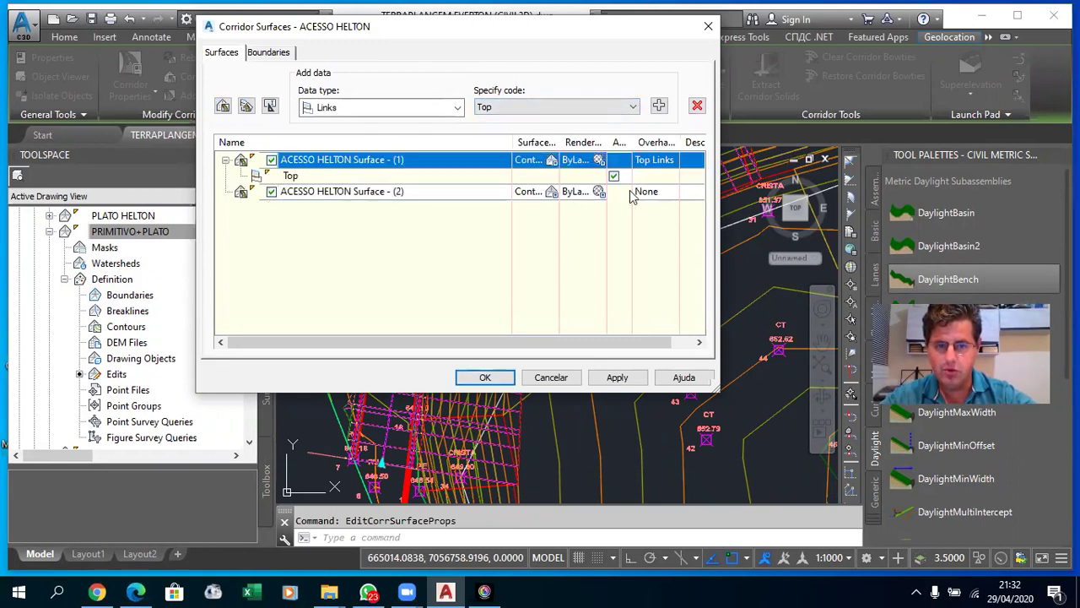
left_click(660, 193)
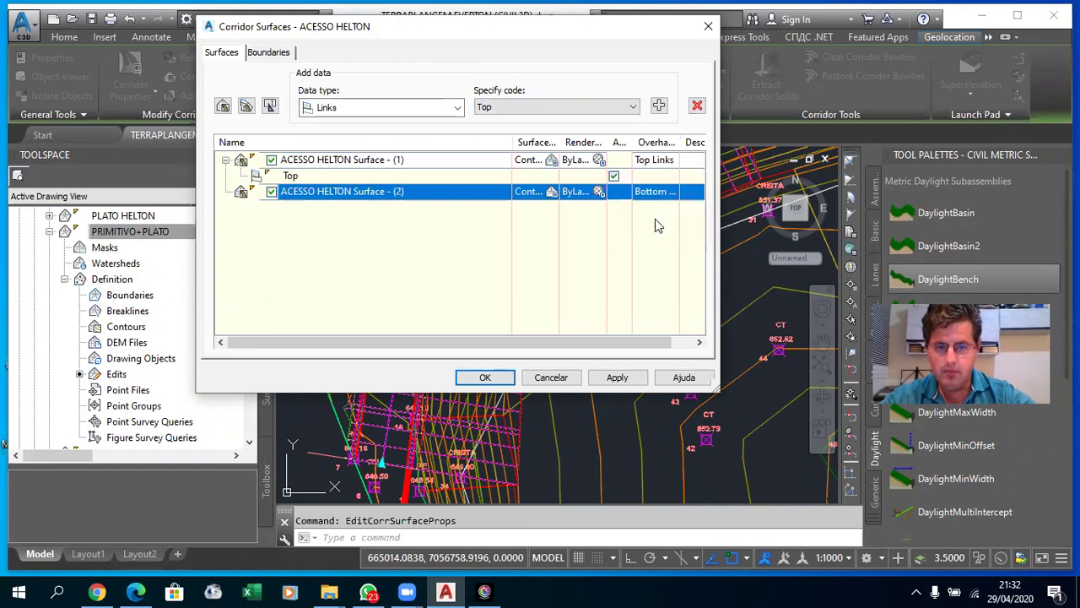
- Add Datum links to the second surface and name the surfaces TOPO and DATUM
left_click(494, 110)
left_click(496, 181)
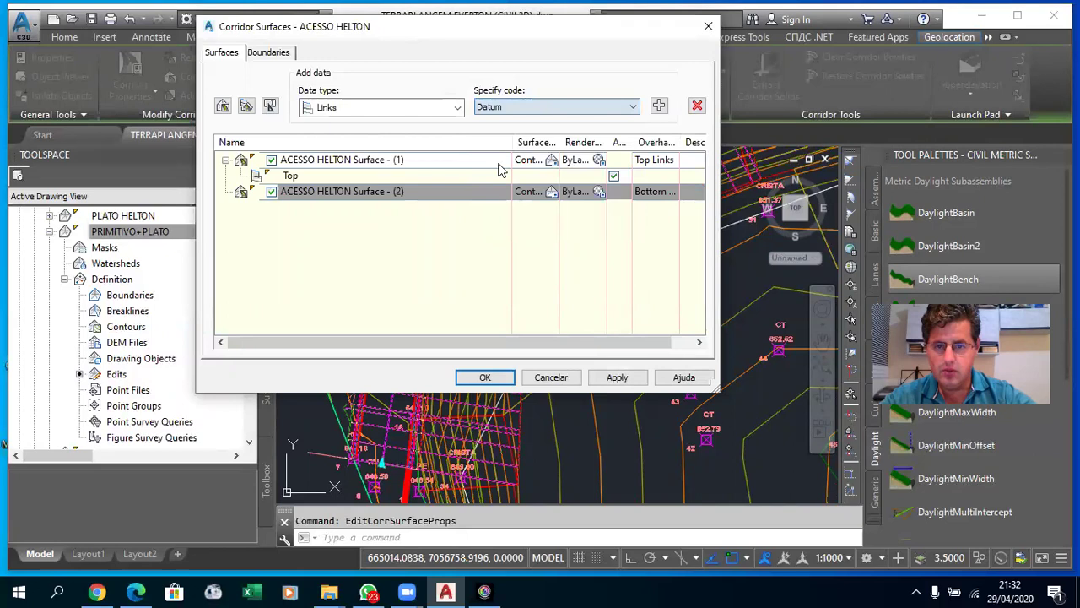
left_click(658, 106)
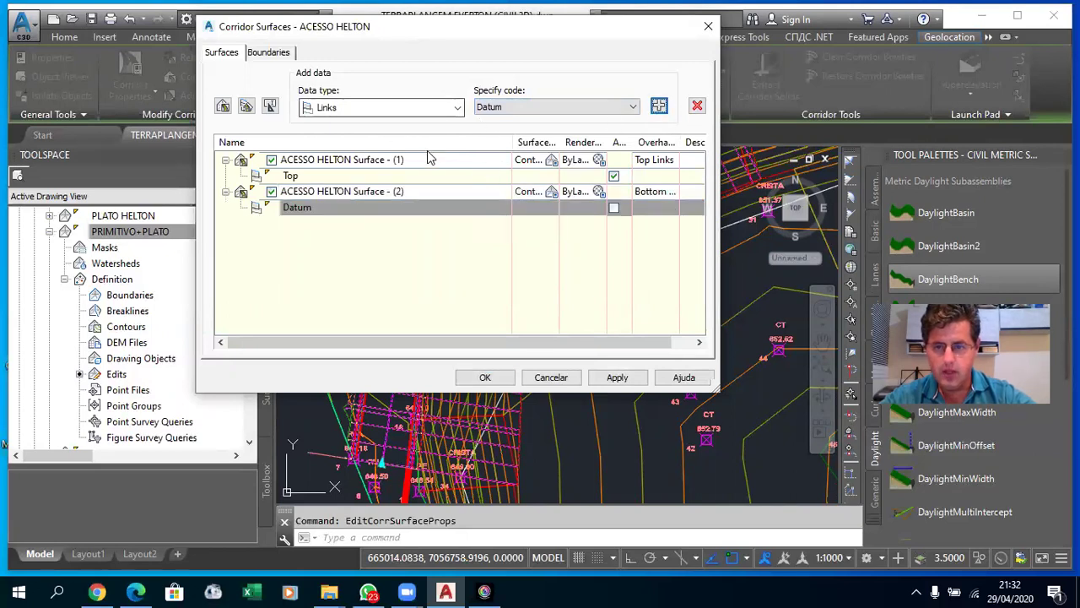
double_click(386, 162)
type("TOPO")
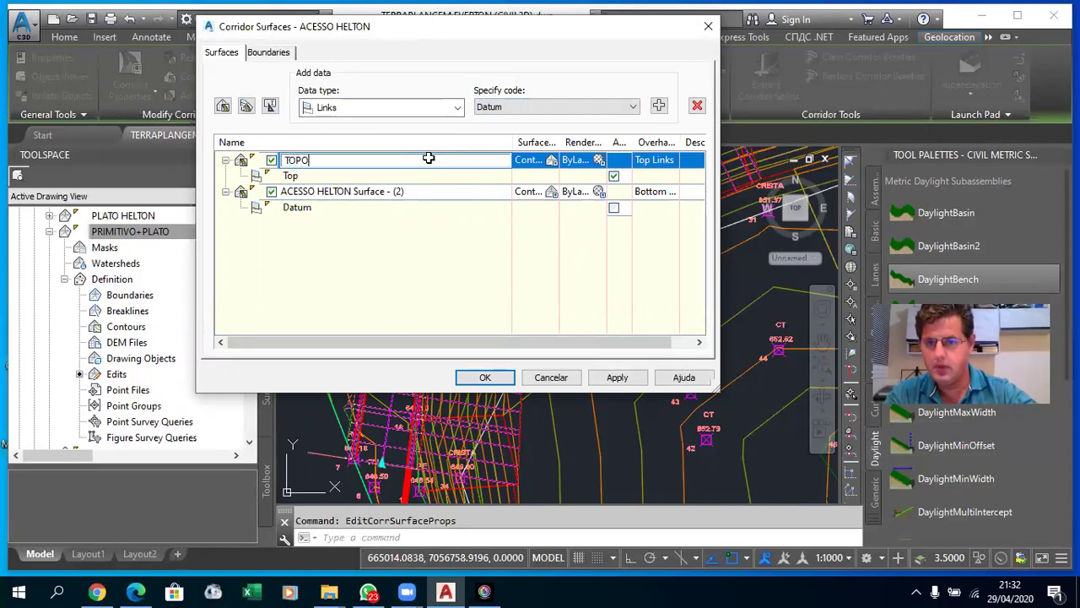
double_click(355, 191)
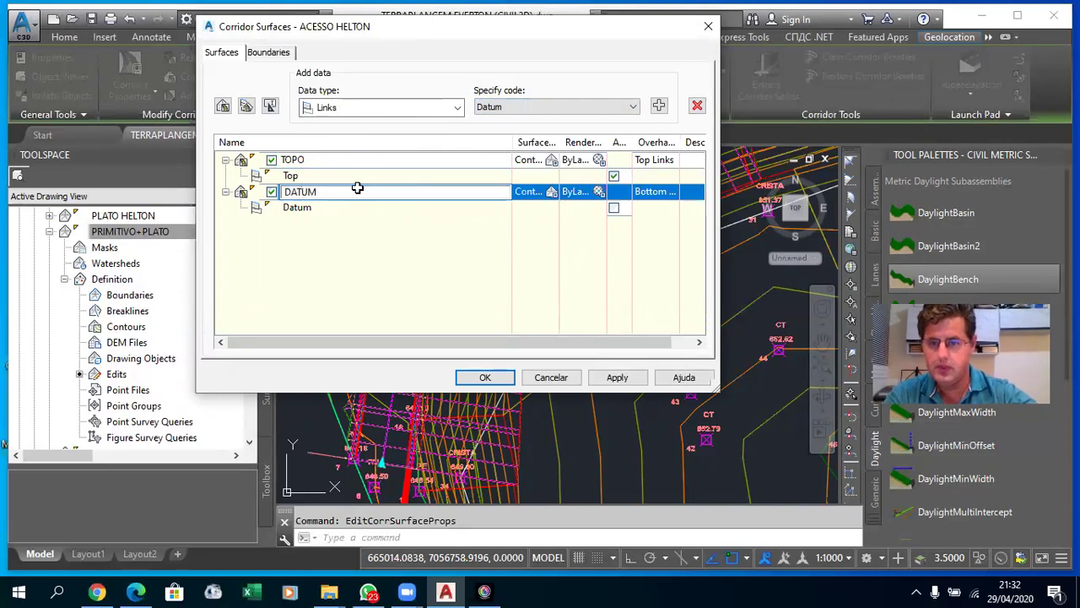
key("Return")
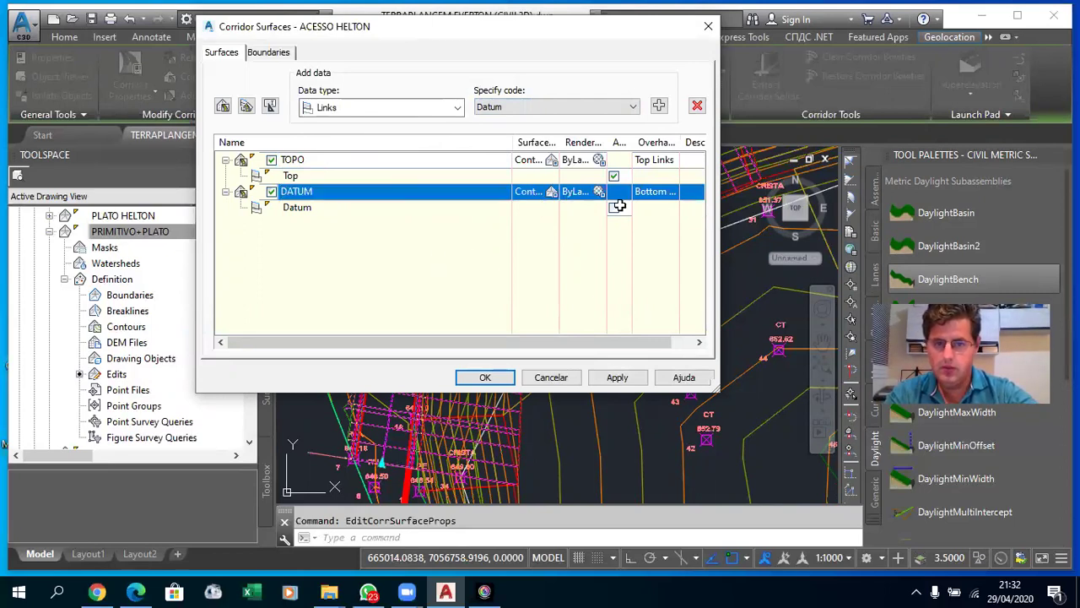
left_click(614, 207)
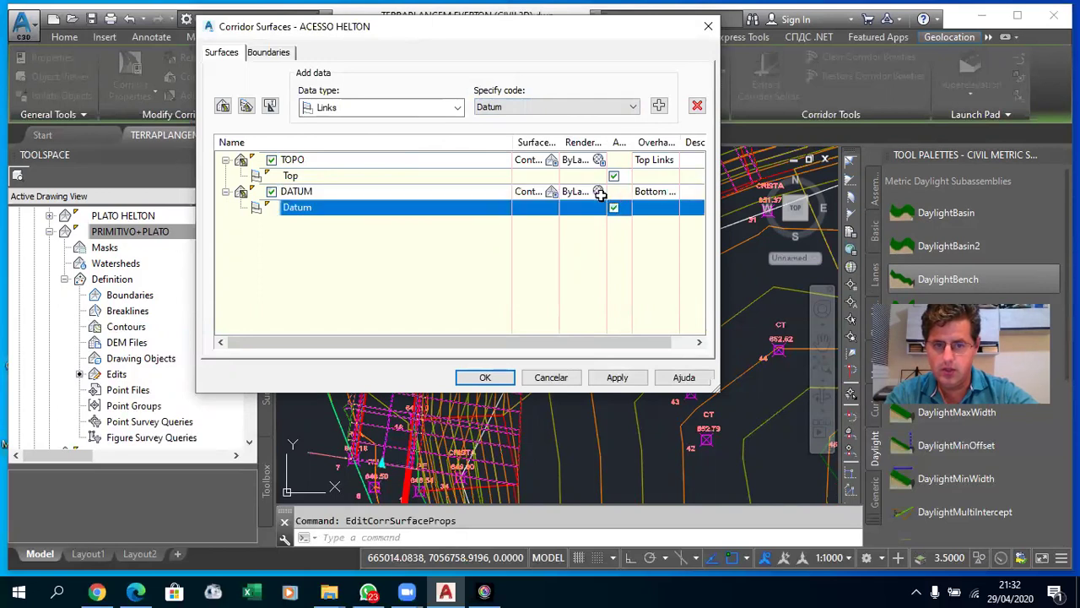
- Add Curb and Daylight links to the DATUM surface and apply
left_click(519, 114)
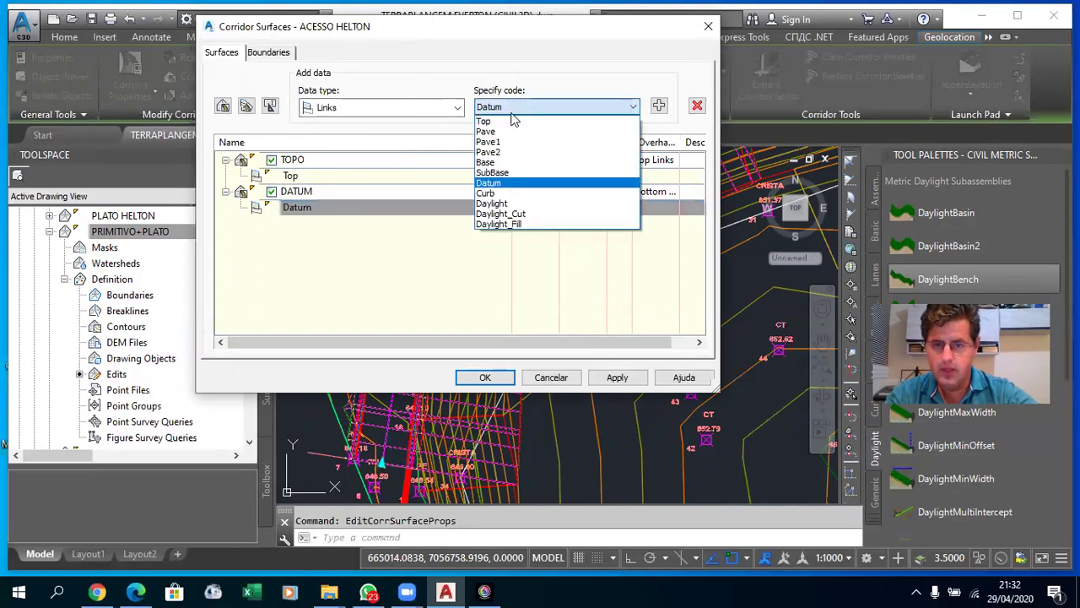
left_click(498, 193)
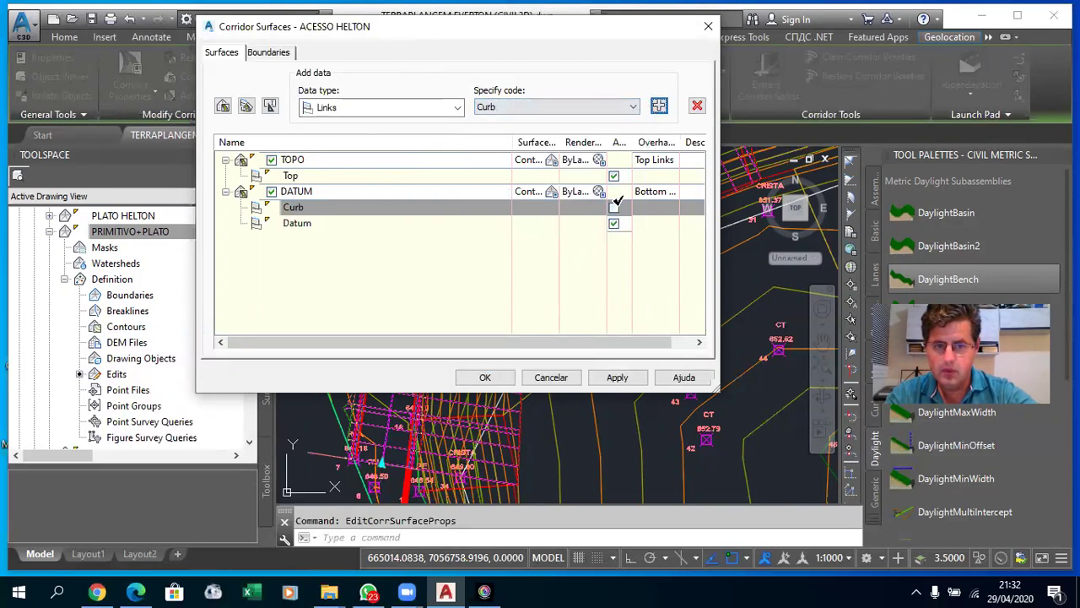
left_click(513, 106)
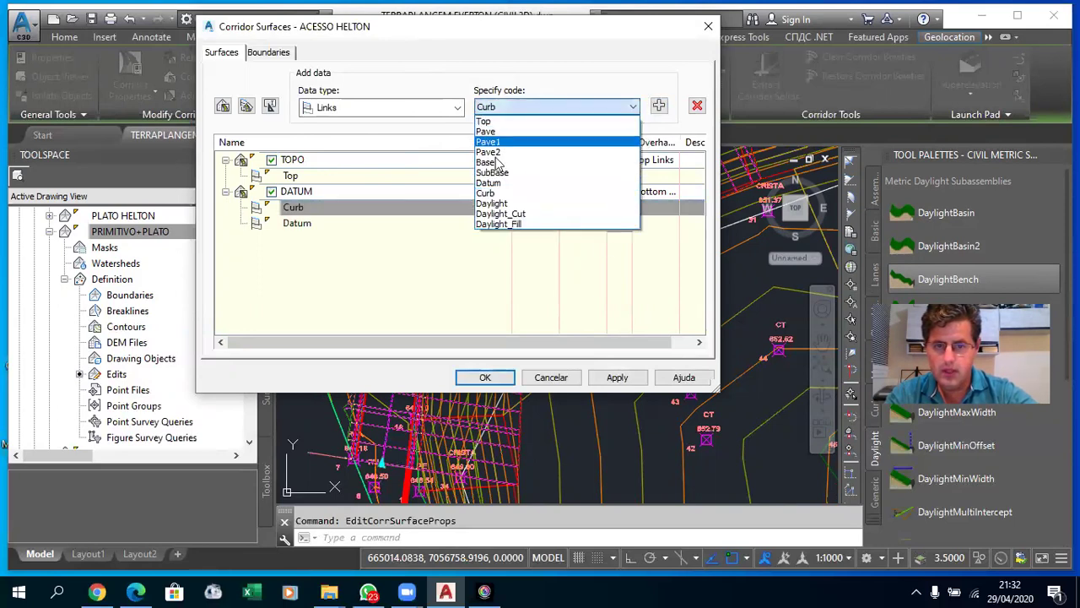
left_click(492, 203)
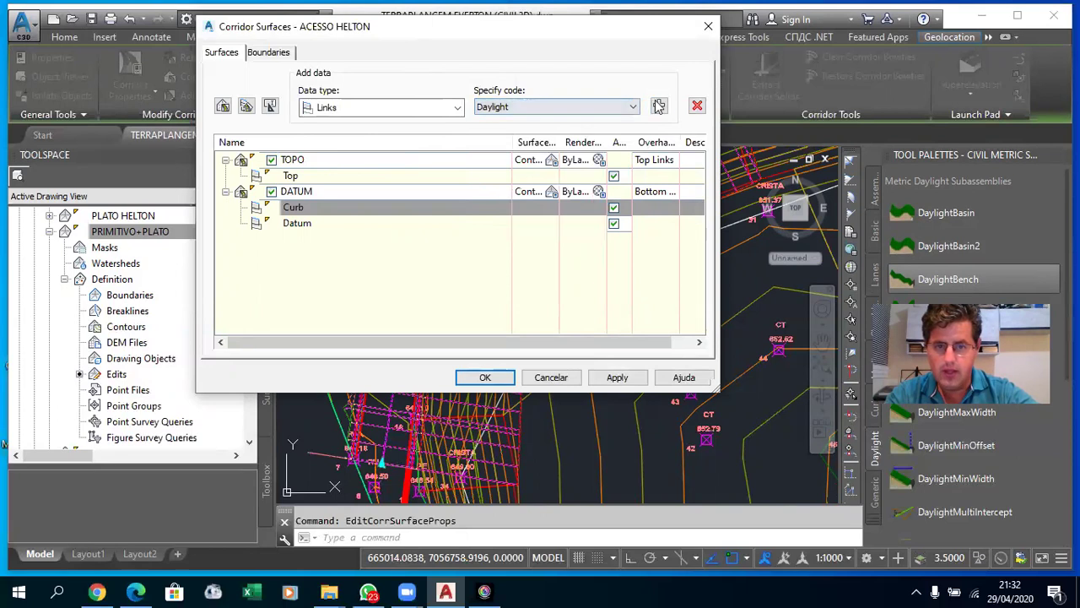
left_click(657, 108)
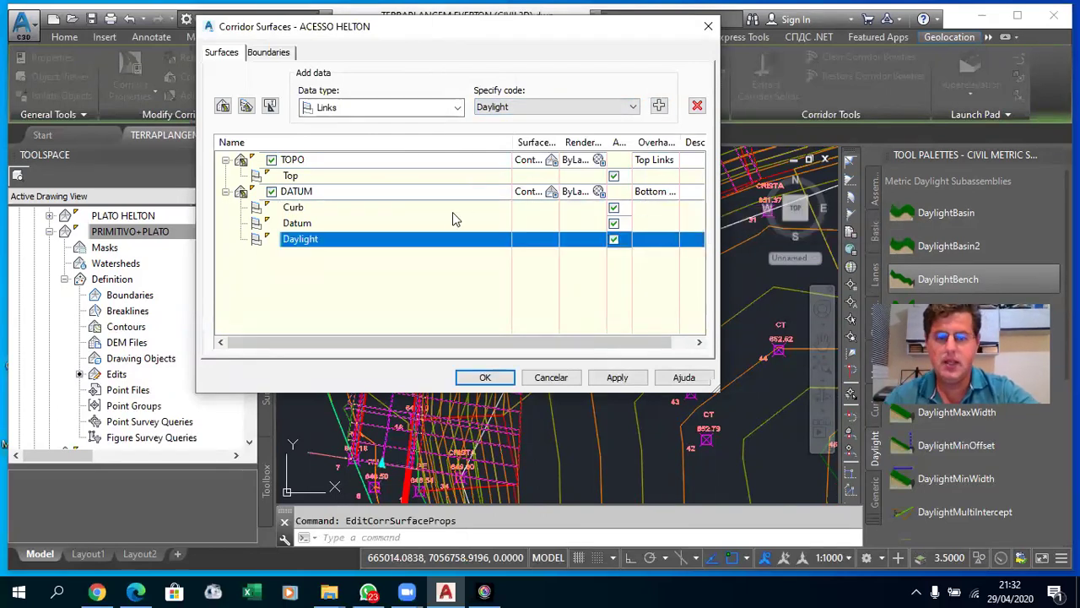
left_click(608, 375)
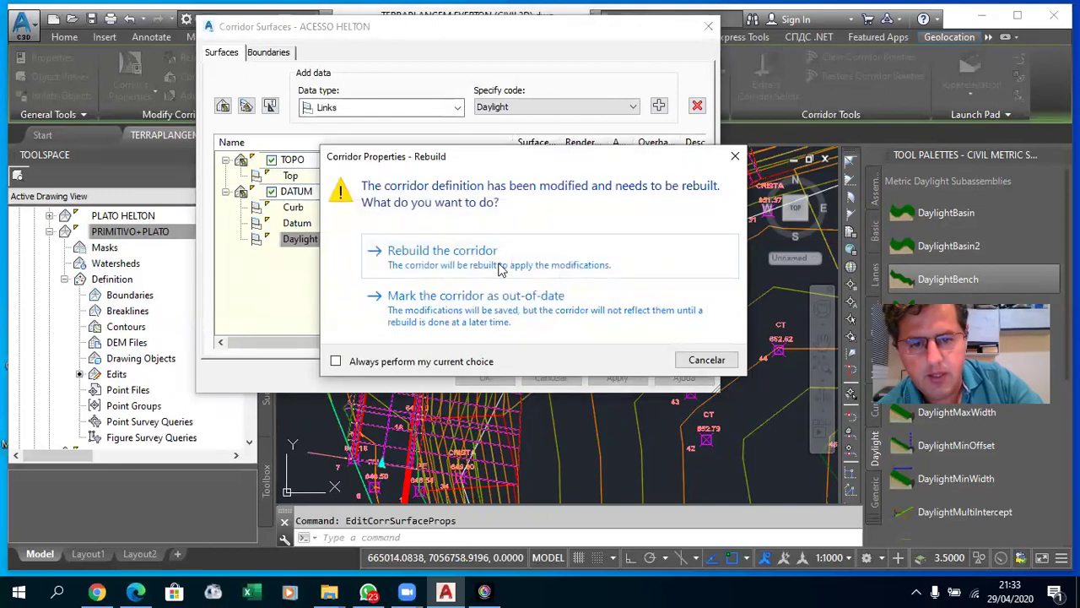
- Rebuild the corridor, close Corridor Surfaces, and select the corridor in the drawing
left_click(470, 265)
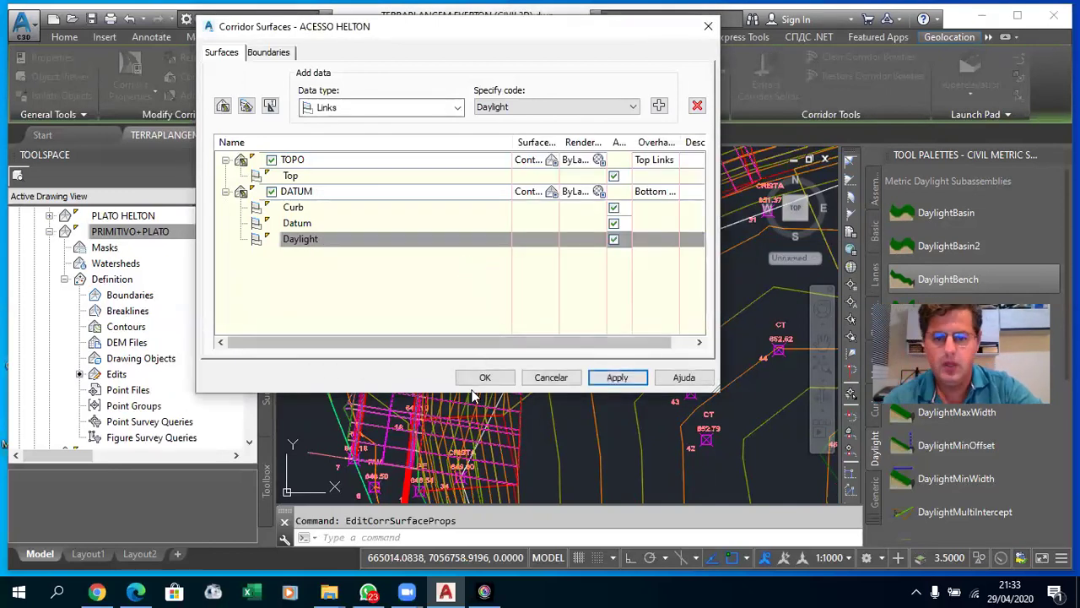
left_click(477, 377)
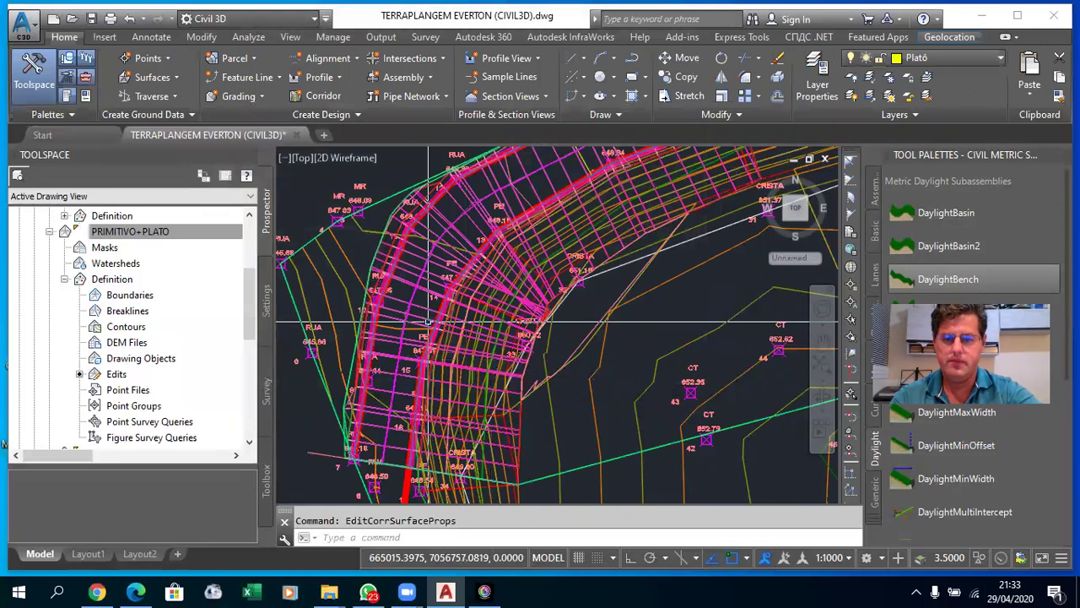
scroll(508, 271, "down", 3)
scroll(472, 320, "up", 3)
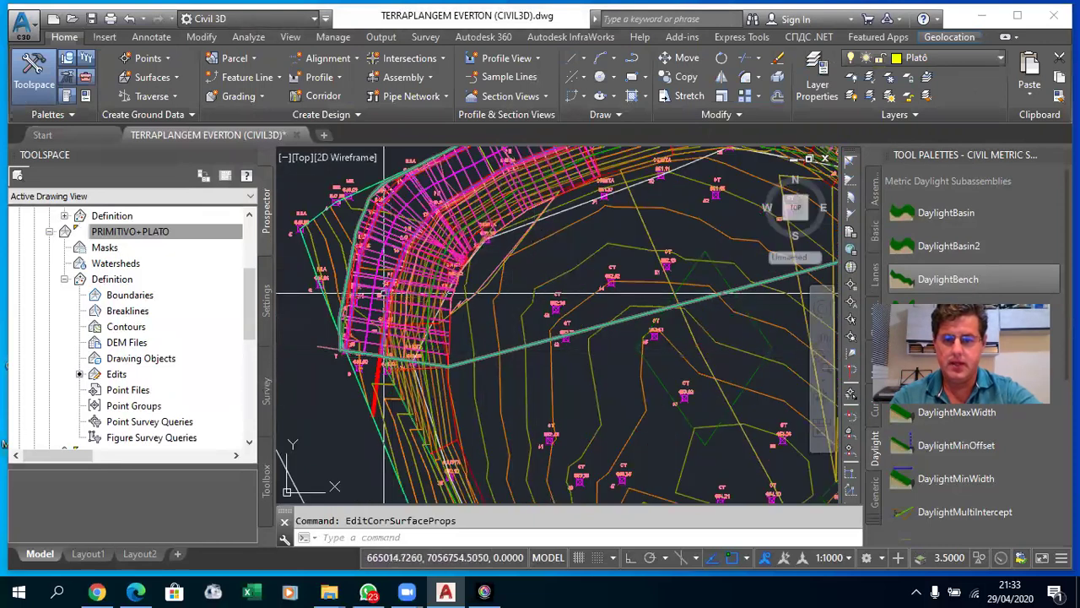
scroll(416, 221, "up", 3)
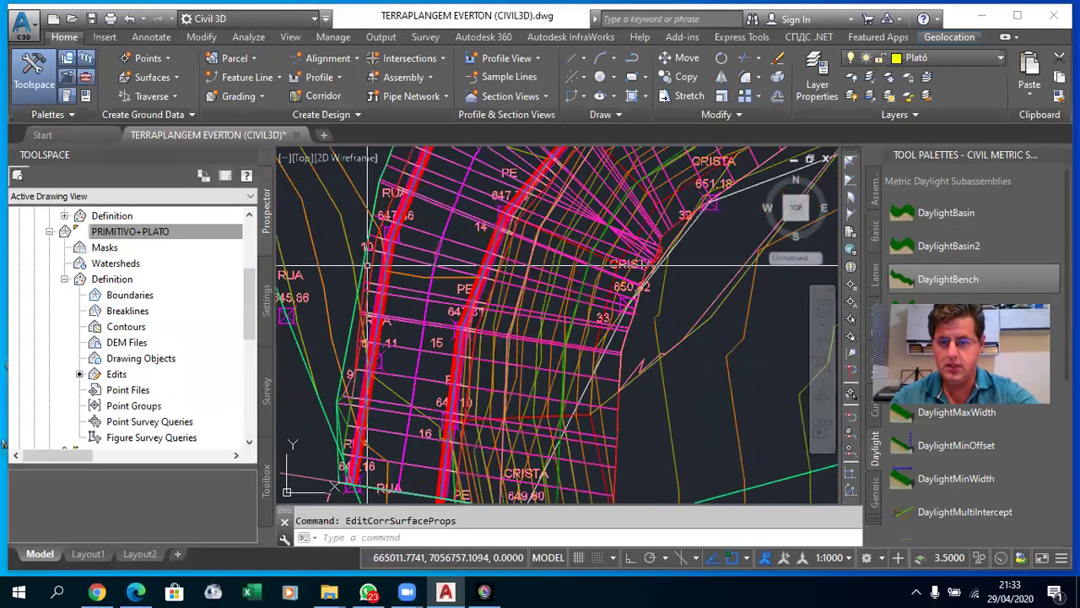
left_click(418, 223)
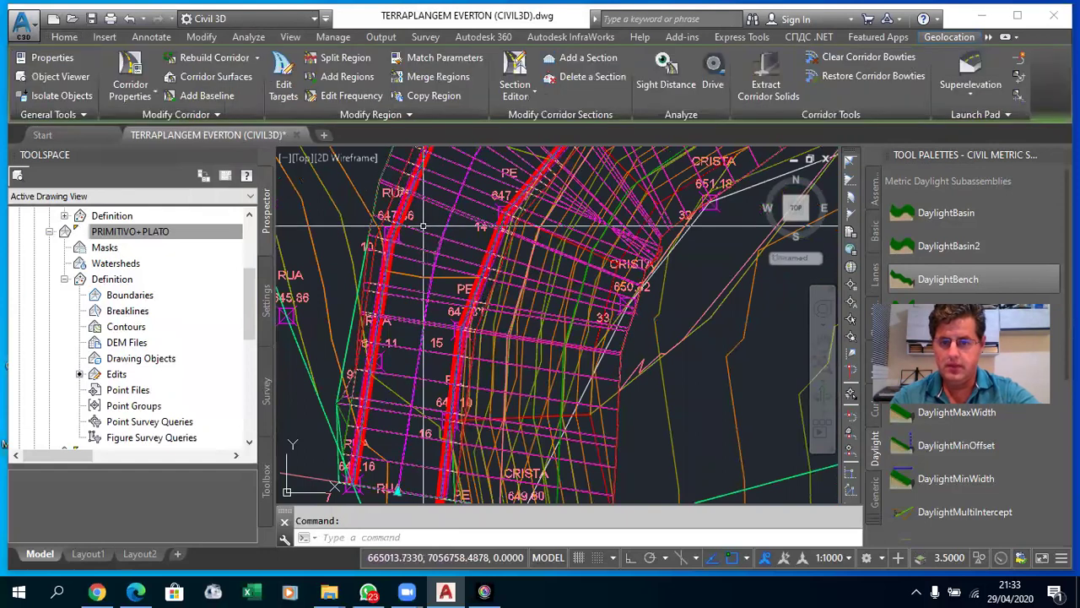
right_click(424, 226)
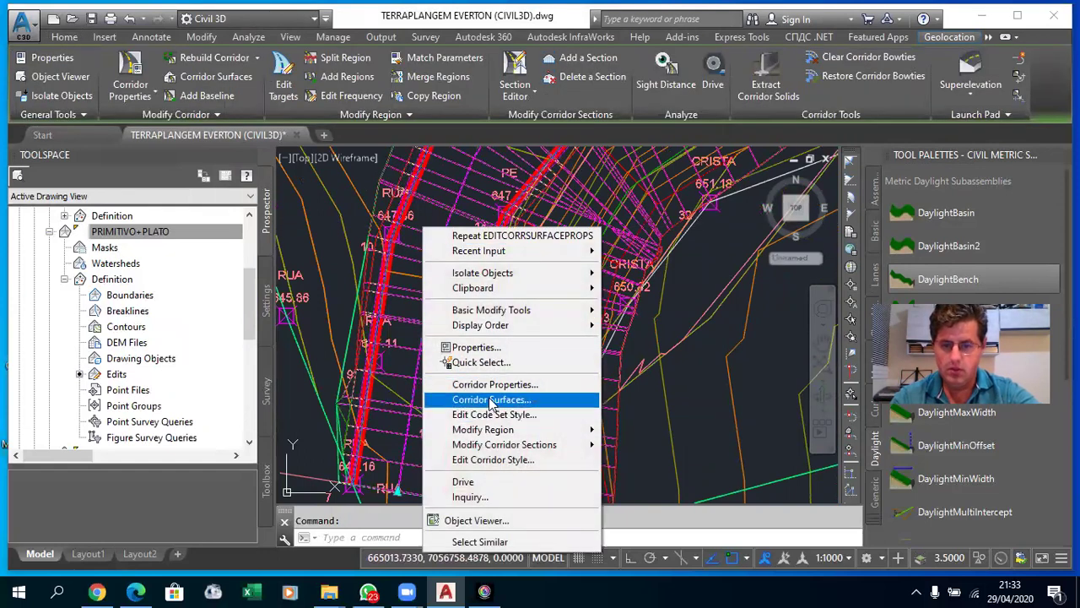
- Set corridor extents as the outer boundary for both TOPO and DATUM surfaces
left_click(443, 400)
left_click(275, 52)
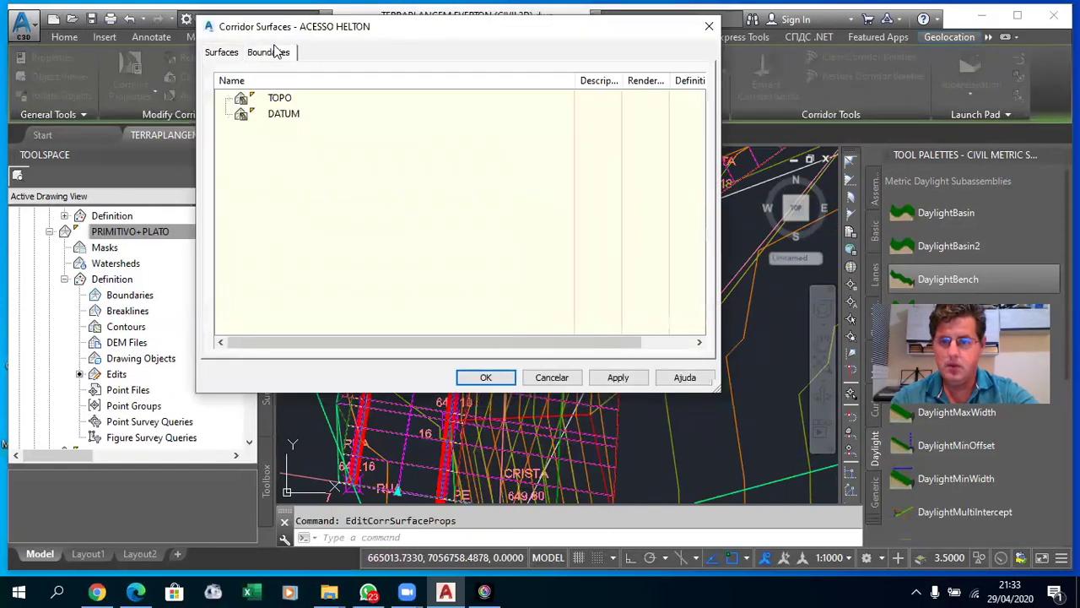
left_click(254, 100)
right_click(278, 98)
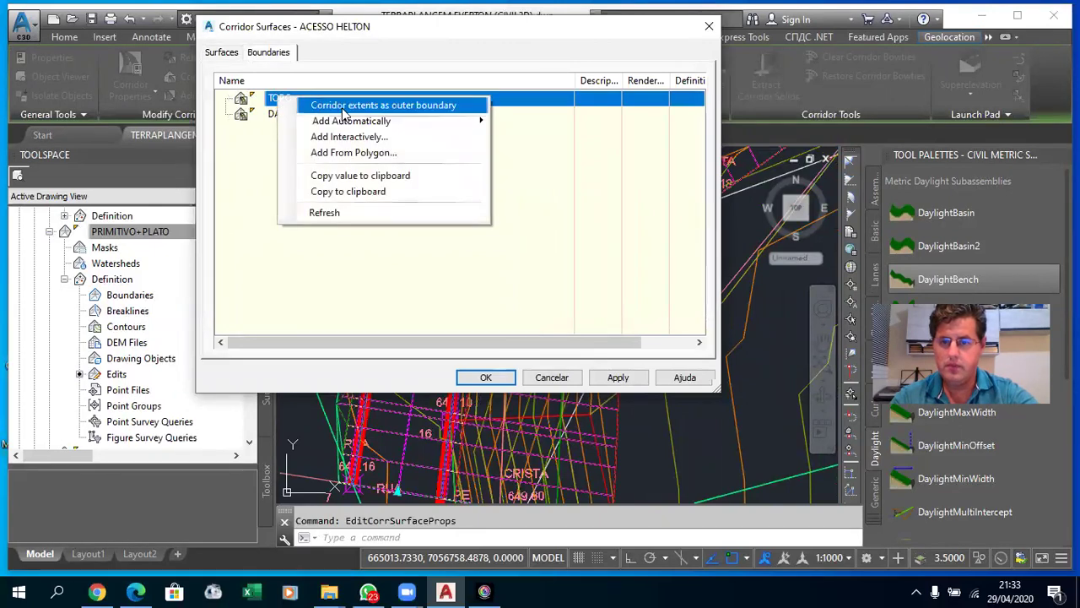
left_click(344, 106)
left_click(284, 131)
right_click(304, 132)
left_click(345, 140)
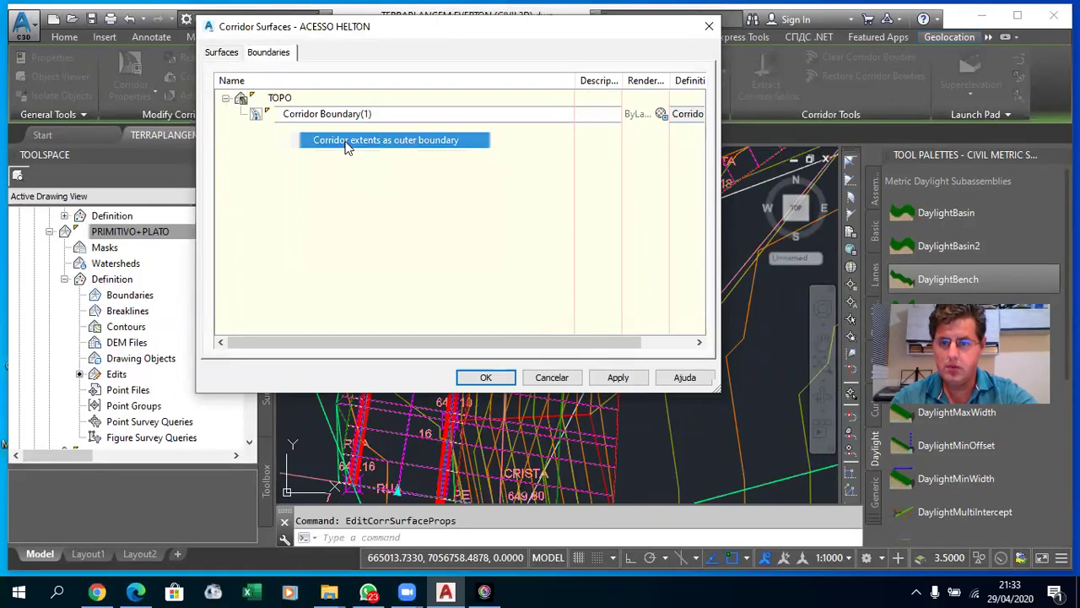
- Apply the boundaries, rebuild the corridor, and close the dialog and event log
left_click(609, 378)
left_click(435, 253)
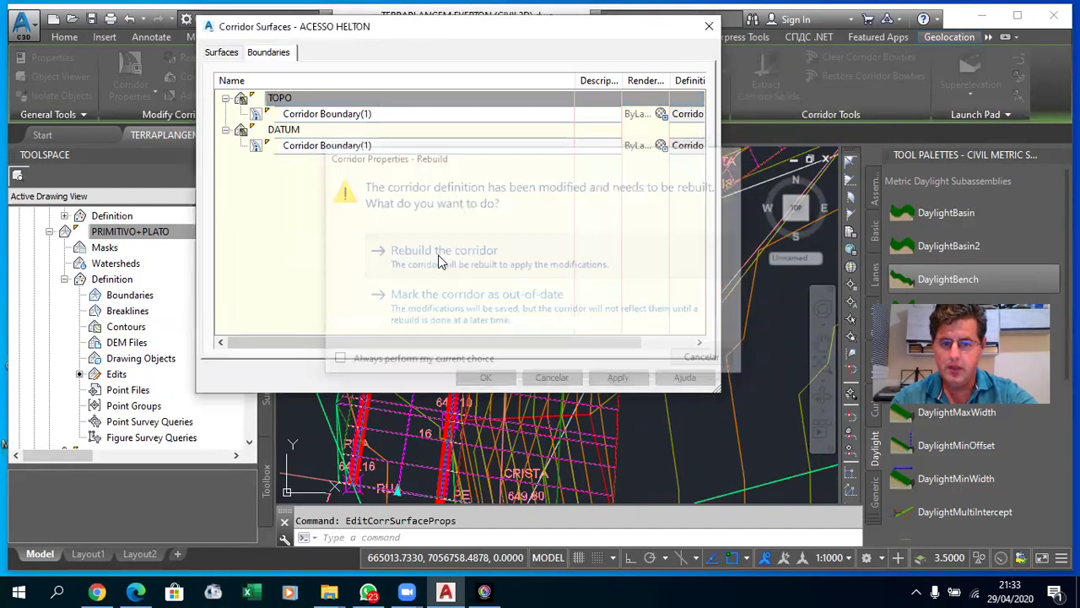
left_click(503, 380)
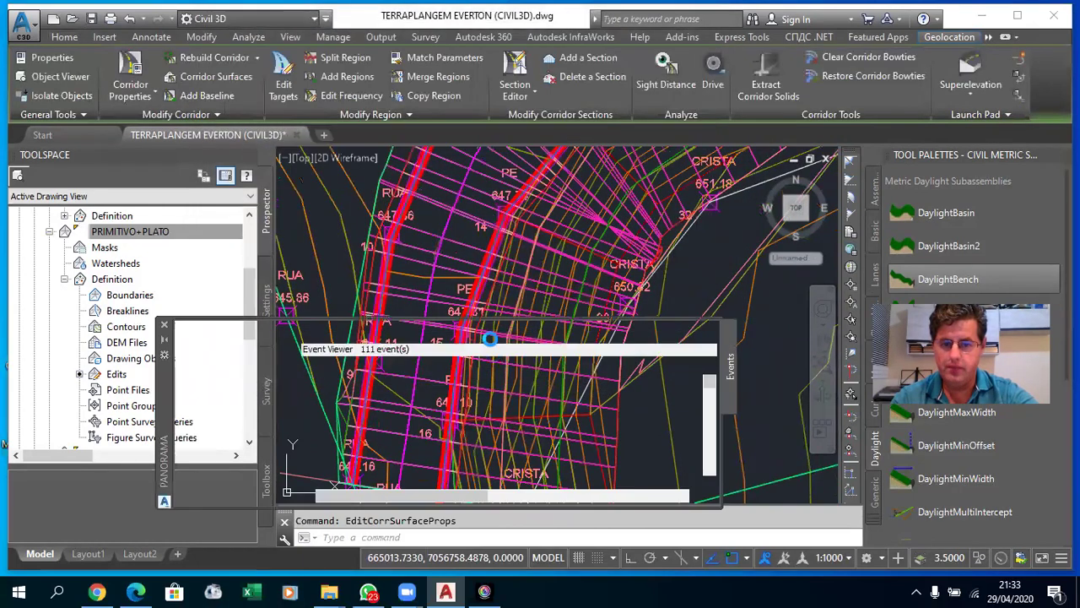
left_click(688, 331)
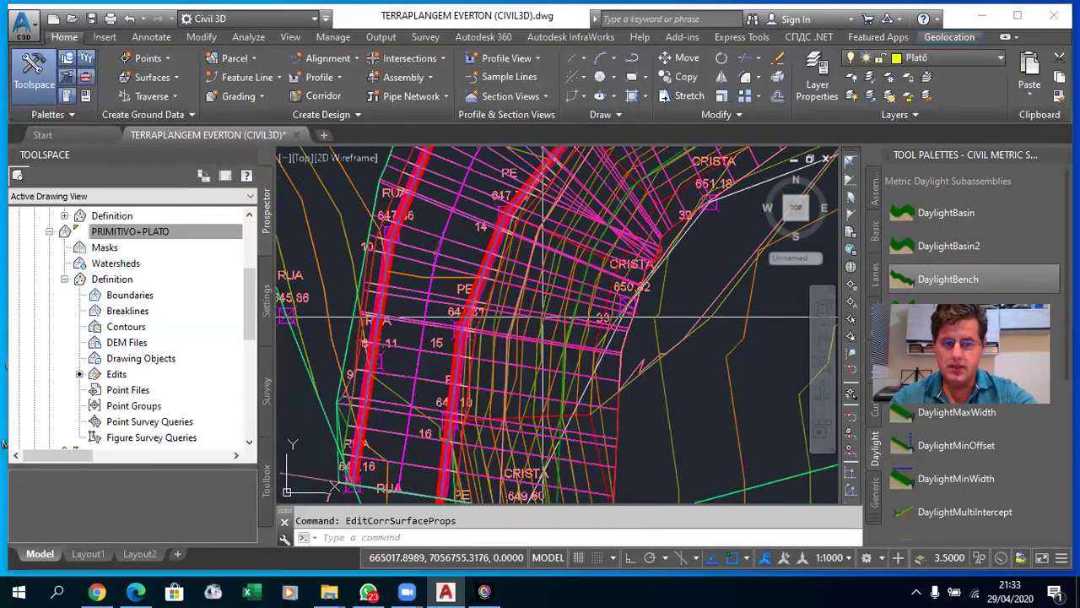
scroll(543, 335, "down", 5)
scroll(542, 335, "up", 3)
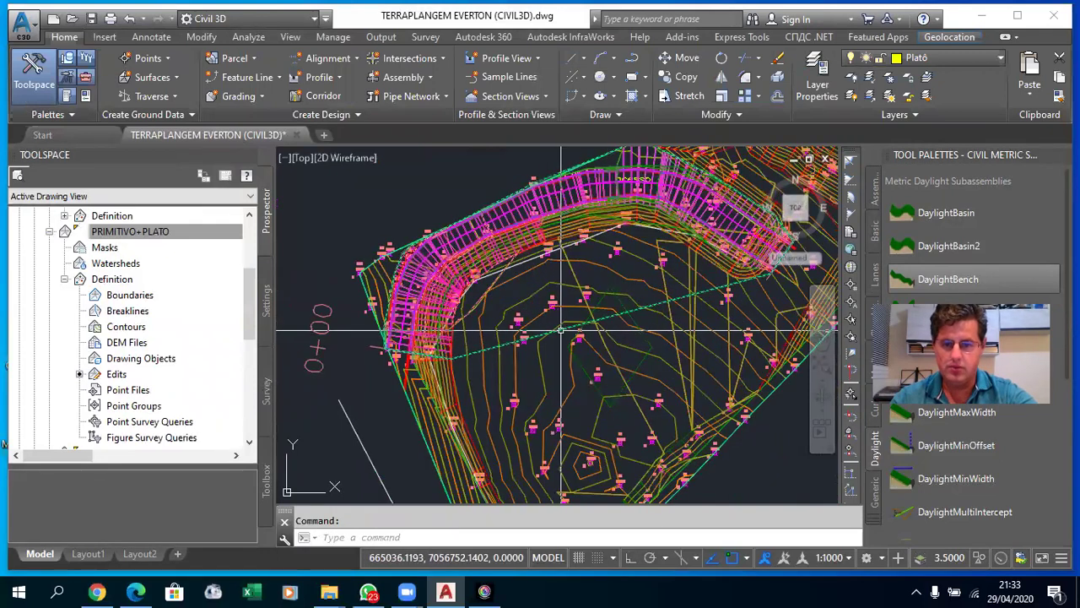
left_click(541, 346)
right_click(542, 346)
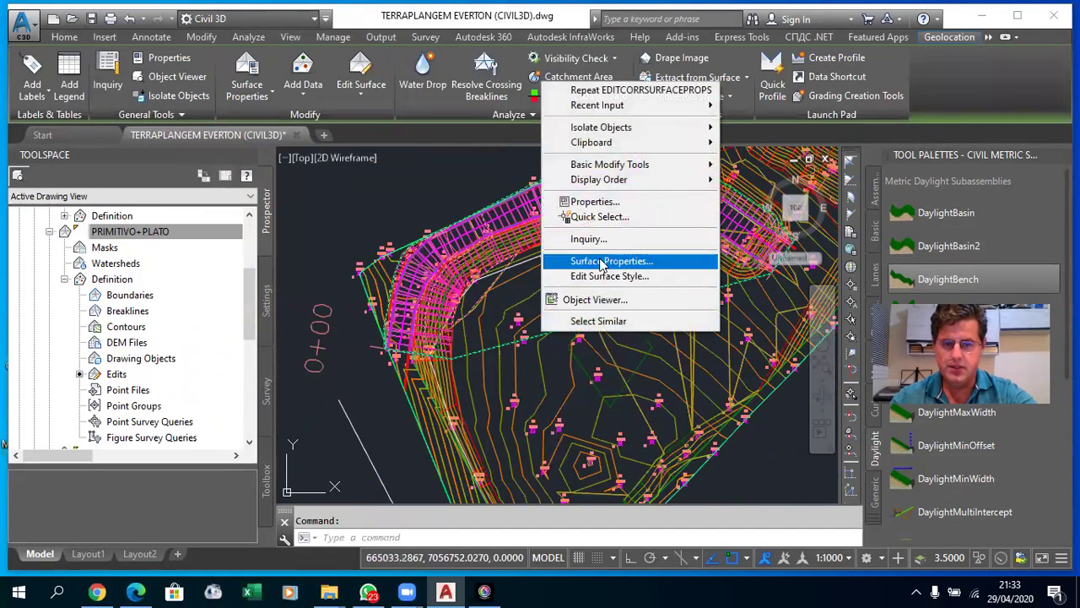
left_click(601, 261)
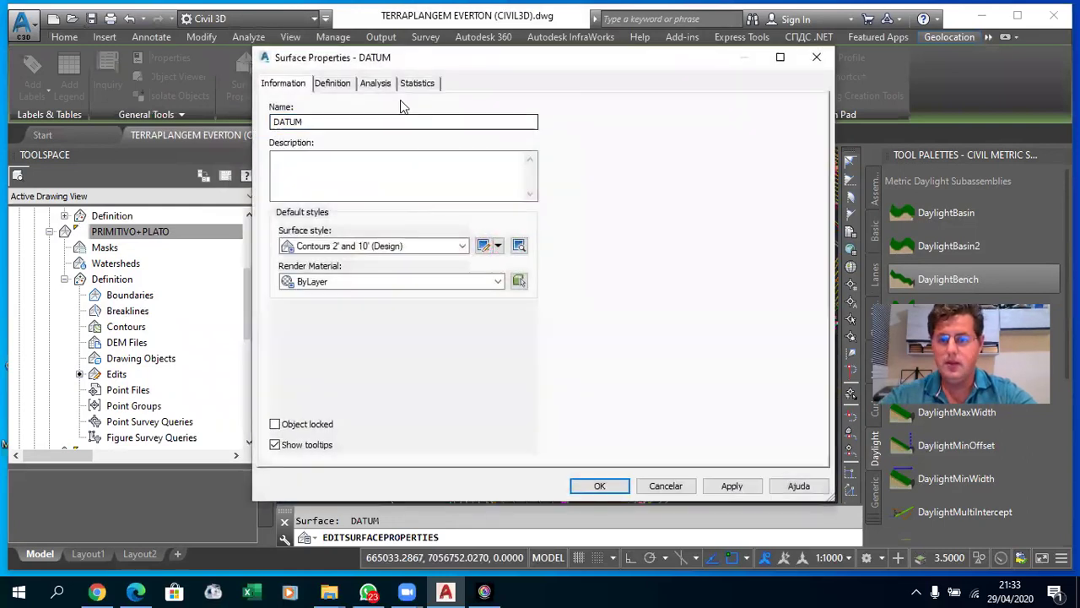
left_click(337, 88)
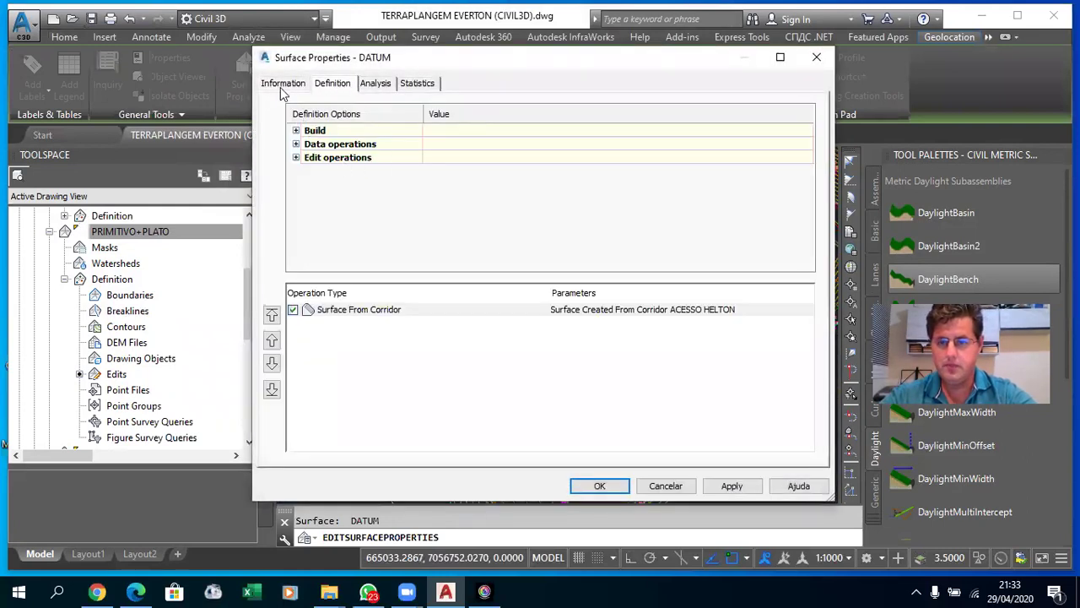
left_click(283, 84)
left_click(484, 245)
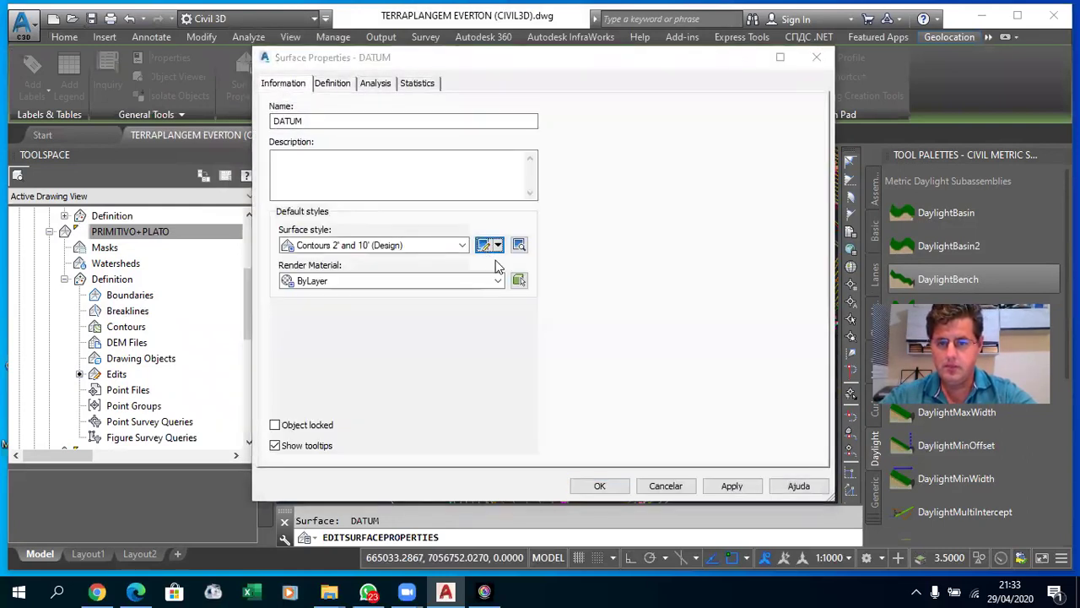
left_click(697, 115)
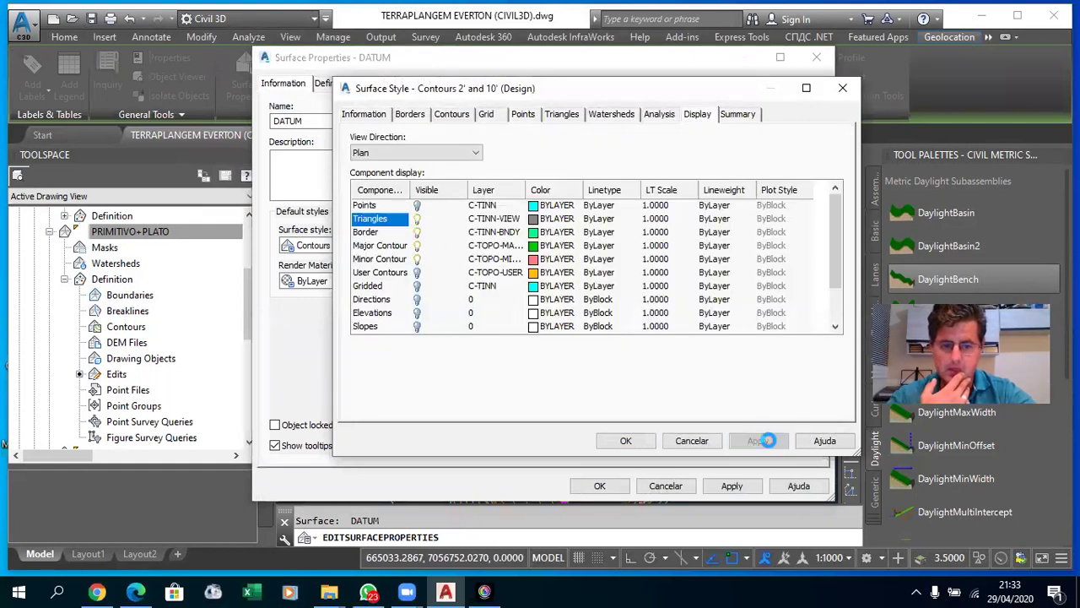
left_click(629, 440)
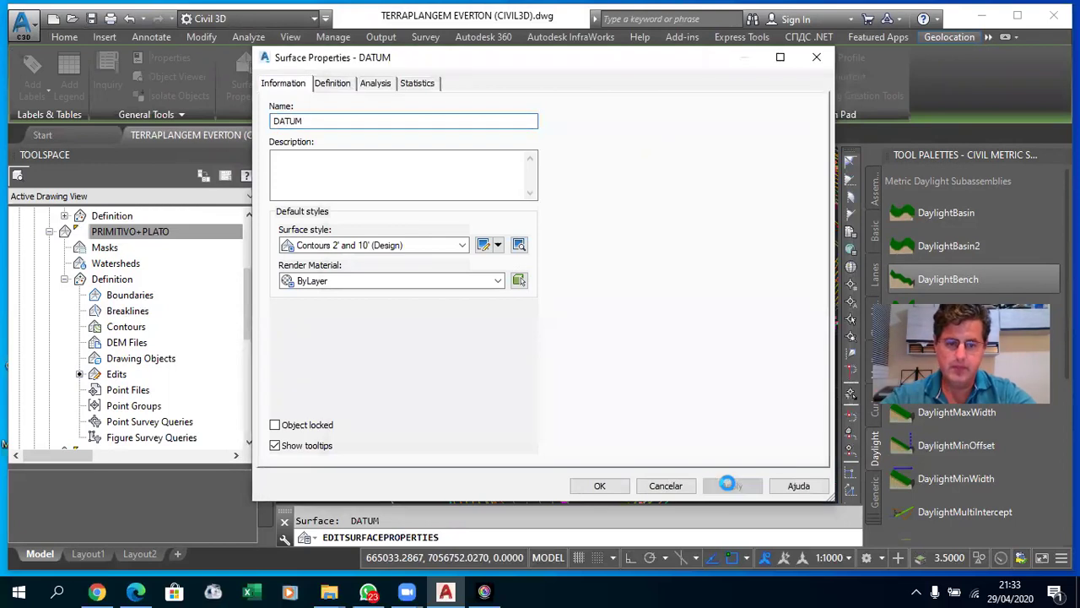
left_click(612, 488)
key("Escape")
left_click(540, 352)
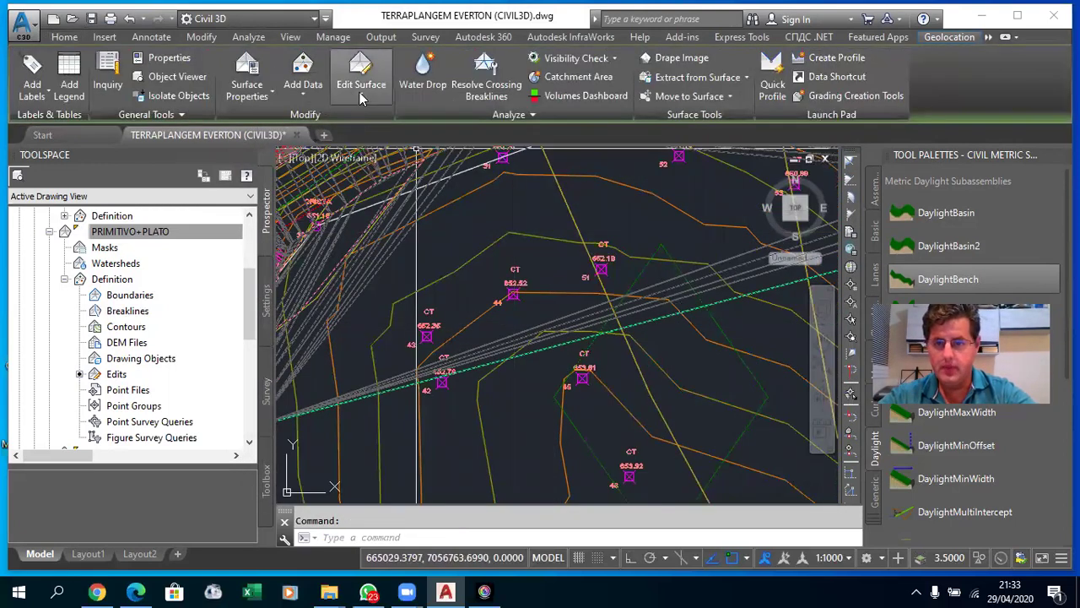
- Start Delete Line on the surface and window-select stray edges, including 65 near the corridor, then cancel
left_click(361, 98)
left_click(373, 158)
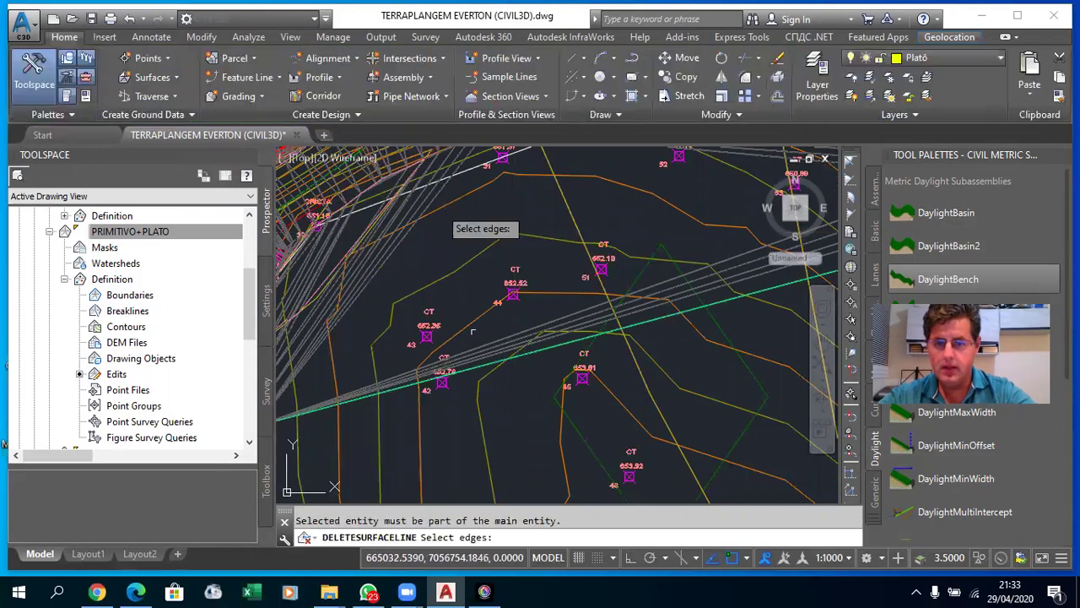
left_click(465, 368)
left_click(443, 316)
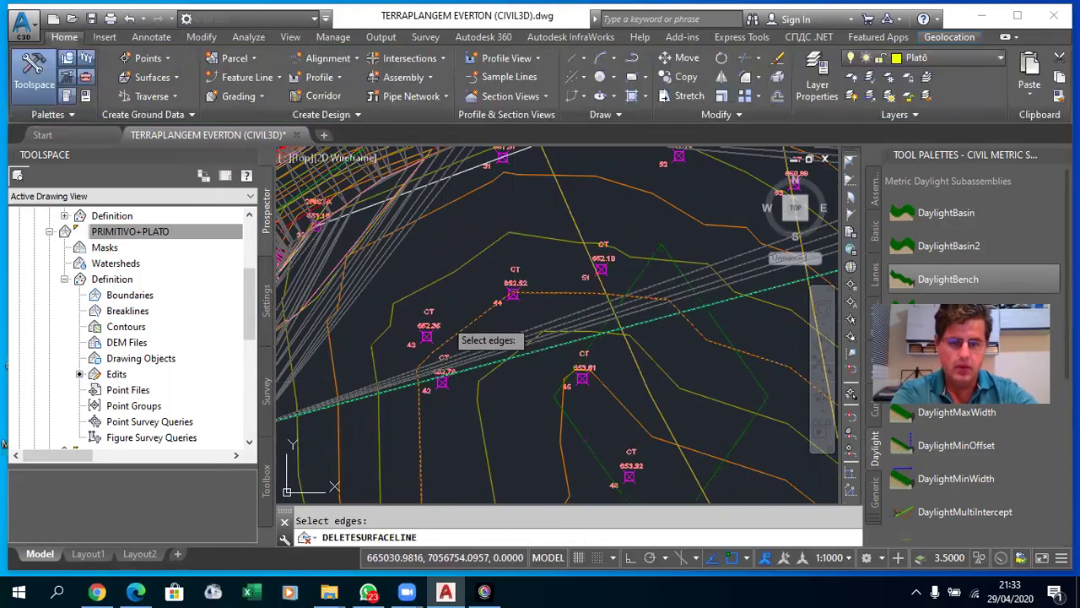
scroll(444, 320, "down", 3)
scroll(426, 362, "up", 3)
left_click(432, 408)
left_click(410, 345)
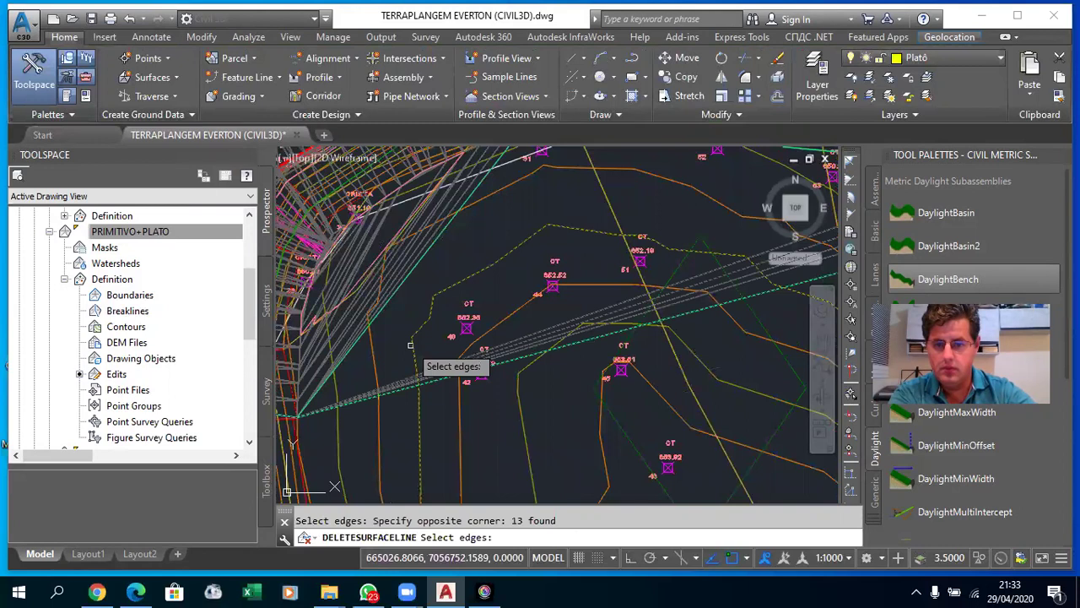
left_click(404, 335)
left_click(343, 245)
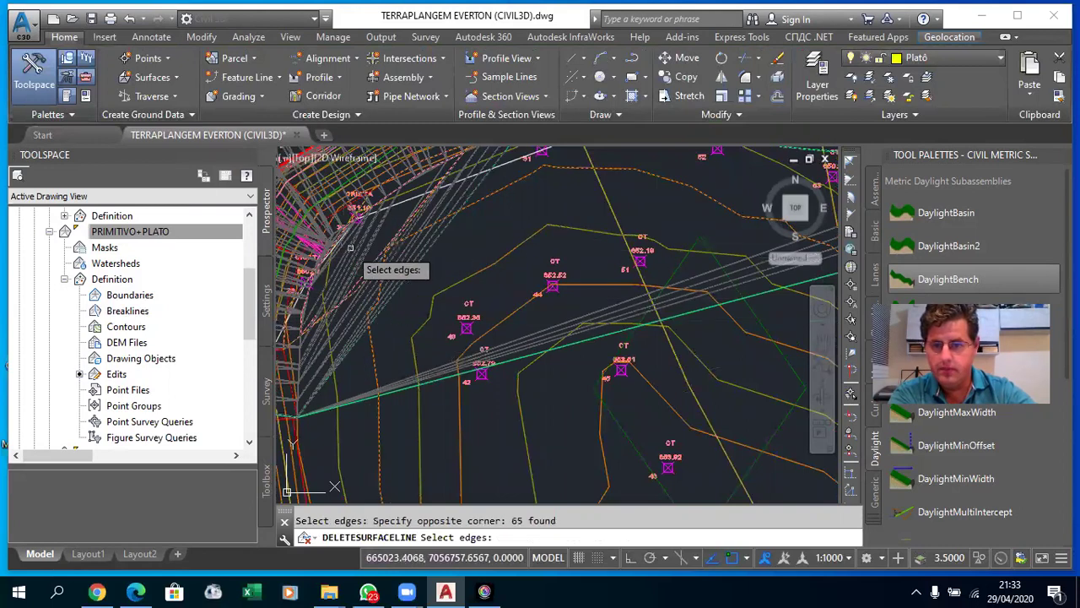
key("Escape")
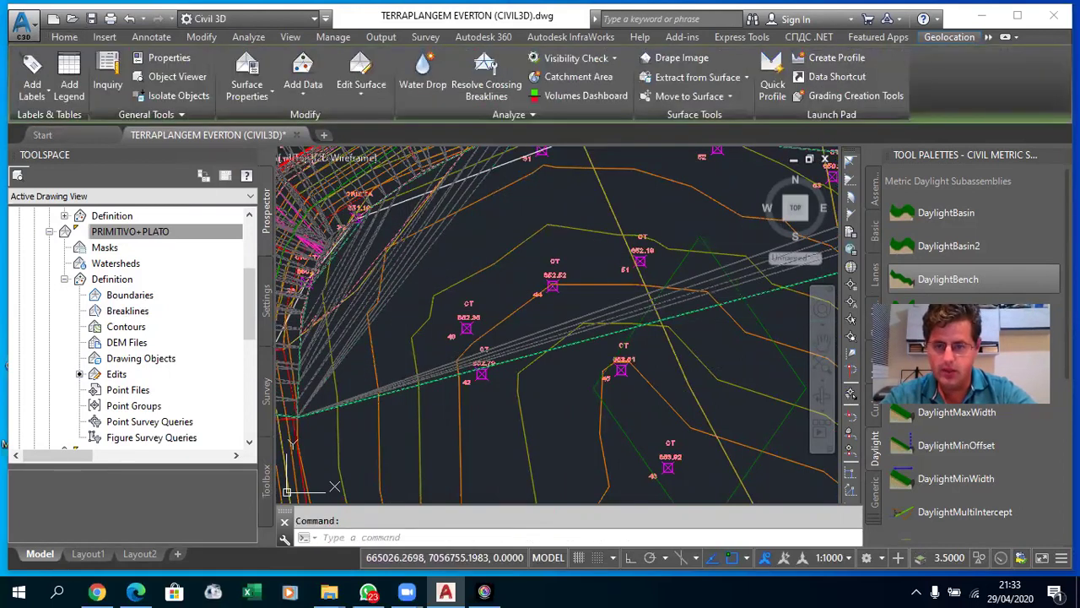
key("Escape")
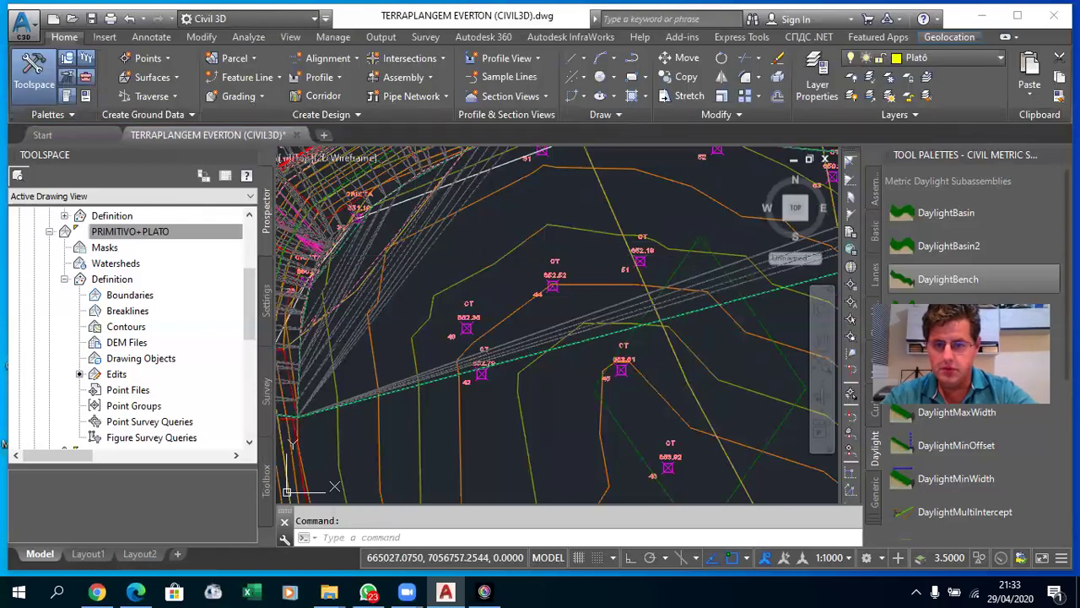
- Restart Delete Line on PRIMITIVO+PLATO, removing 12 stray edges, one more edge, and 34 long crossing edges
left_click(314, 160)
left_click(362, 85)
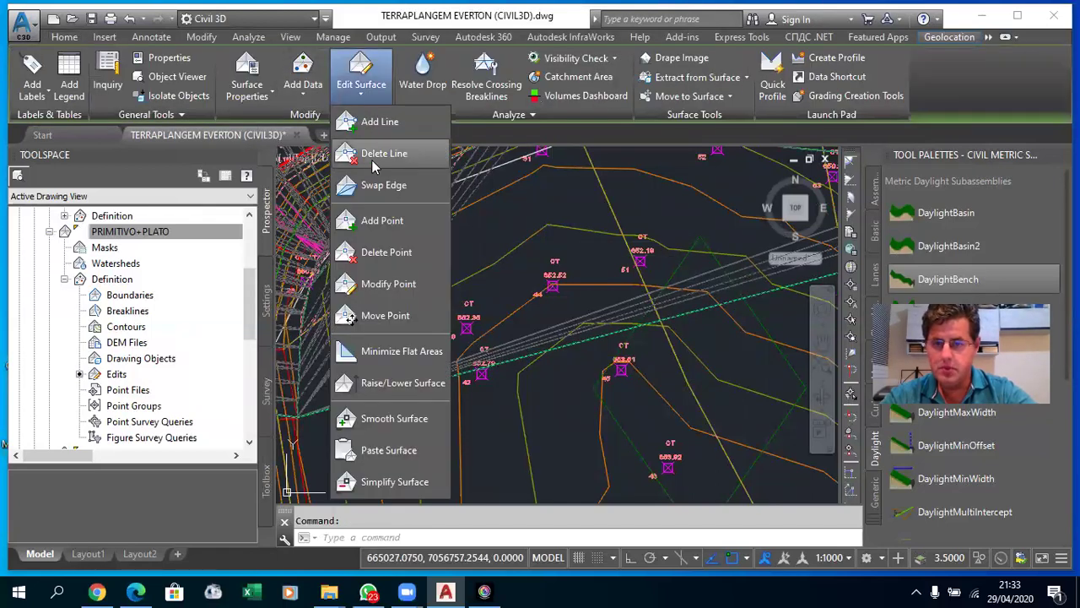
left_click(371, 156)
left_click(430, 297)
left_click(424, 337)
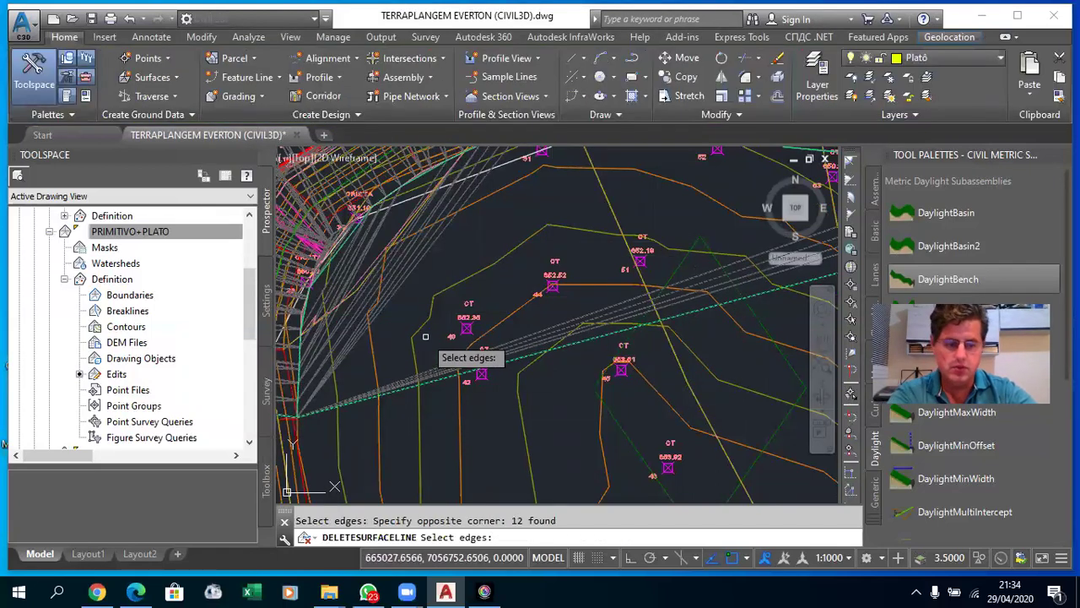
scroll(422, 334, "down", 1)
left_click(422, 331)
scroll(367, 305, "up", 1)
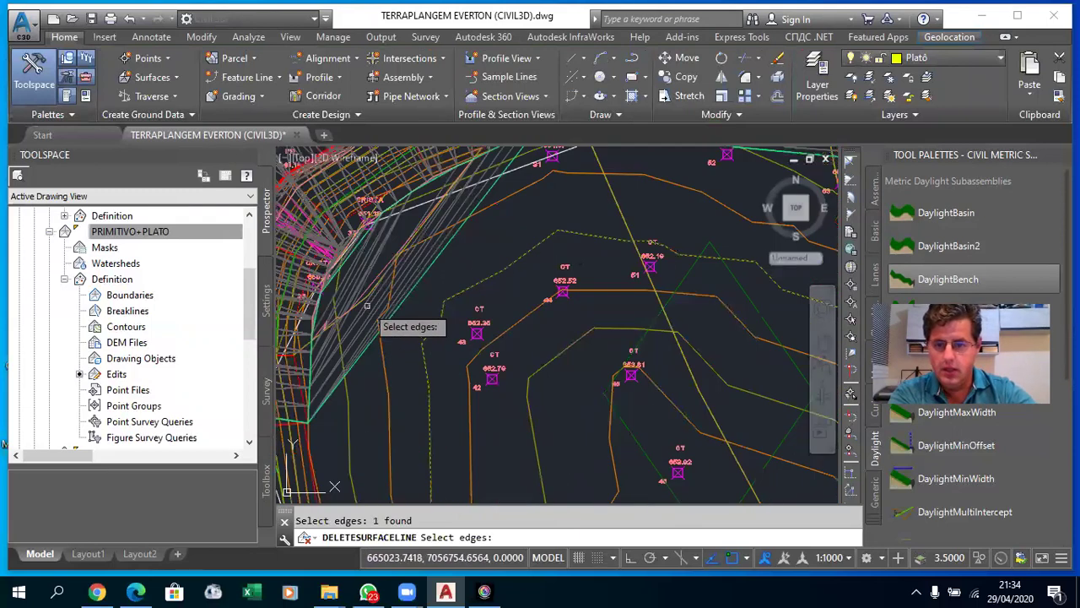
scroll(367, 306, "up", 2)
left_click(378, 362)
left_click(315, 261)
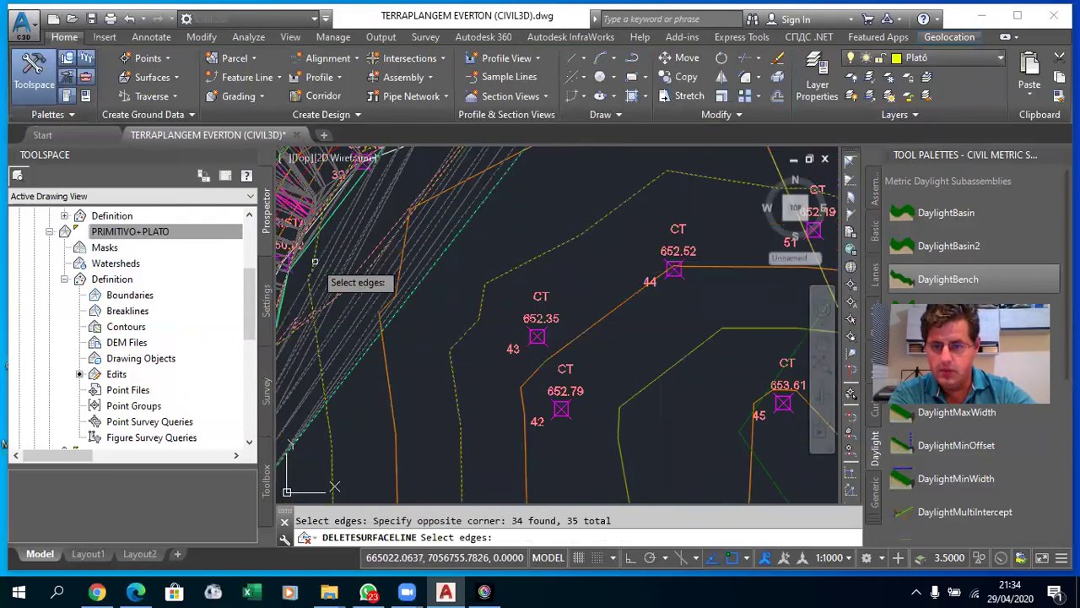
- Window-delete 13 edges near the surface boundary and 27 more stray edges
scroll(346, 253, "down", 2)
scroll(363, 313, "up", 3)
scroll(377, 346, "up", 2)
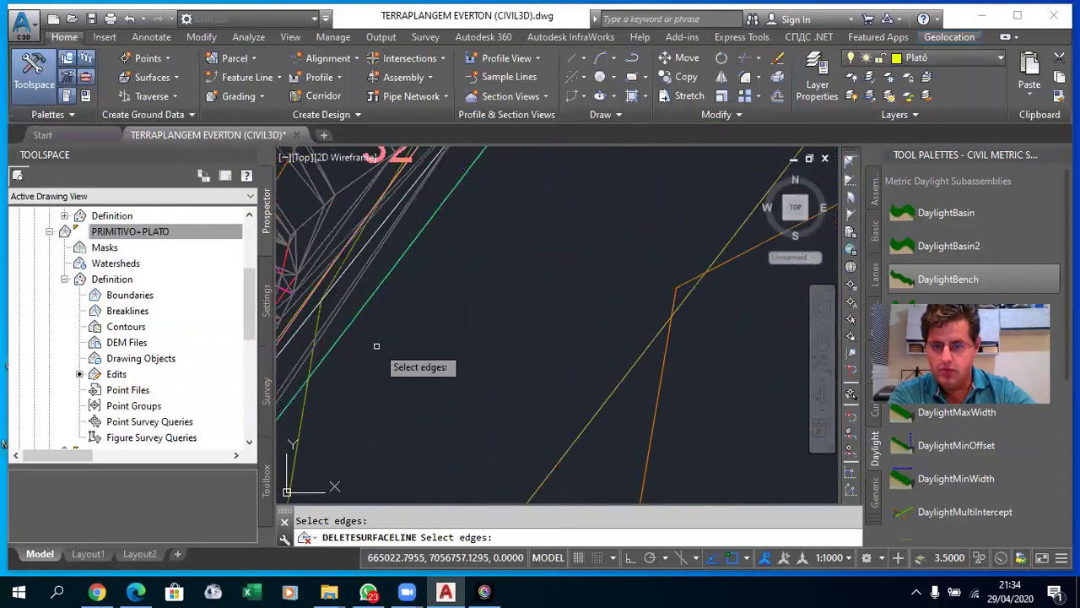
left_click(377, 346)
left_click(338, 280)
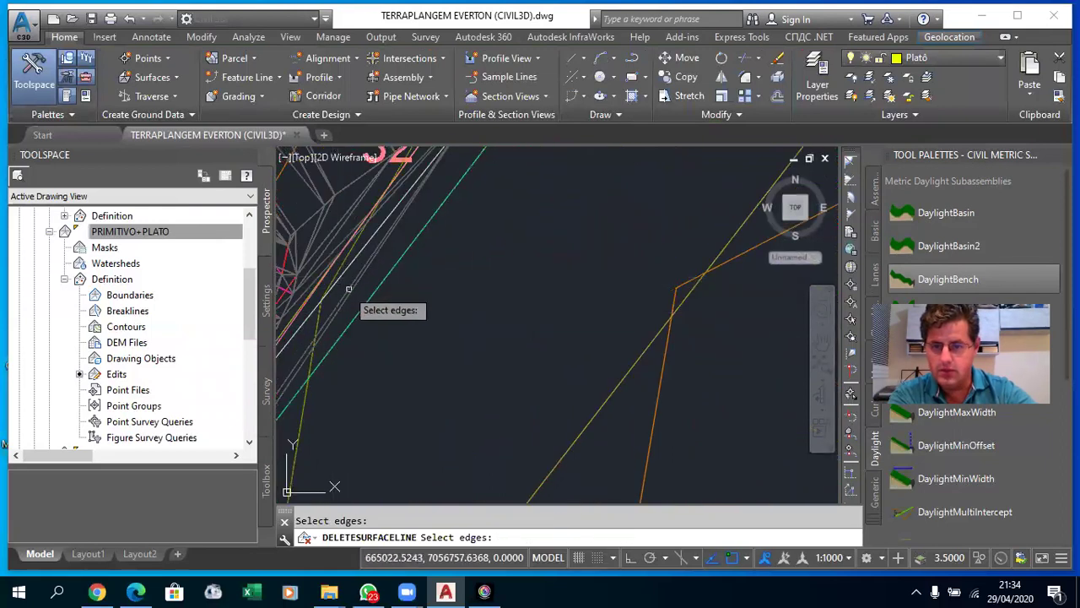
scroll(347, 288, "down", 2)
left_click(341, 277)
left_click(349, 263)
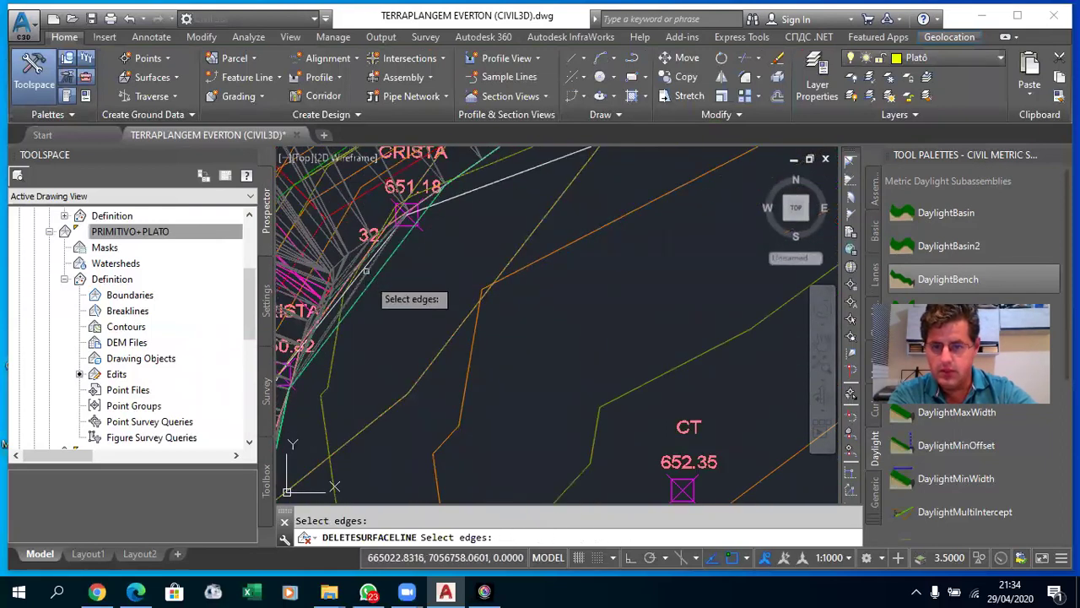
scroll(396, 263, "down", 3)
scroll(533, 242, "up", 2)
scroll(526, 279, "down", 2)
scroll(570, 231, "up", 1)
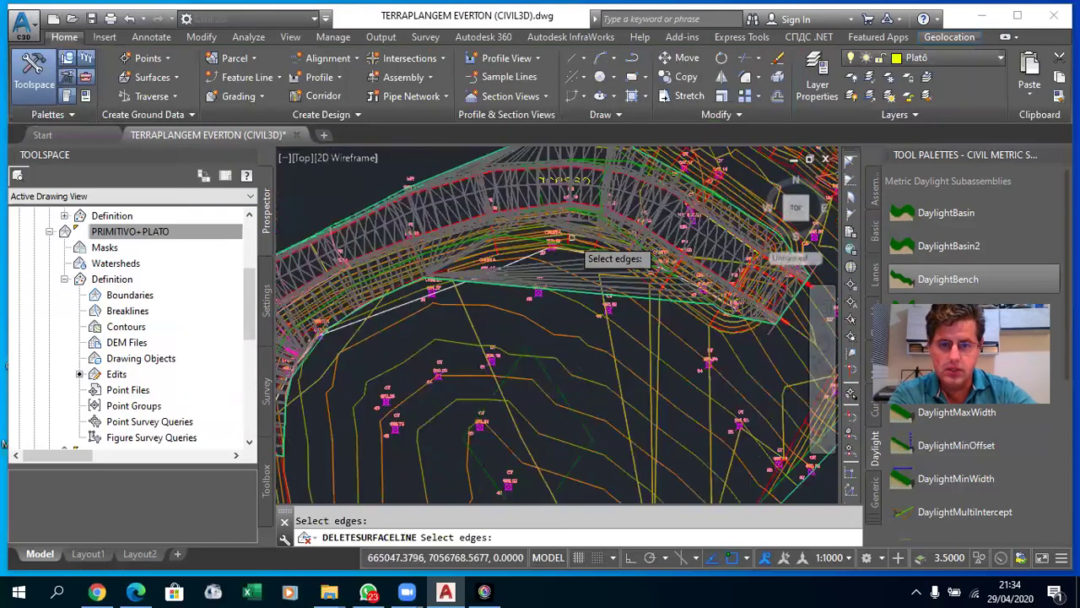
scroll(570, 237, "up", 4)
- Delete 54 edges below the crest, try a window near the CRISTA points, then end the command
left_click(465, 196)
scroll(375, 359, "down", 3)
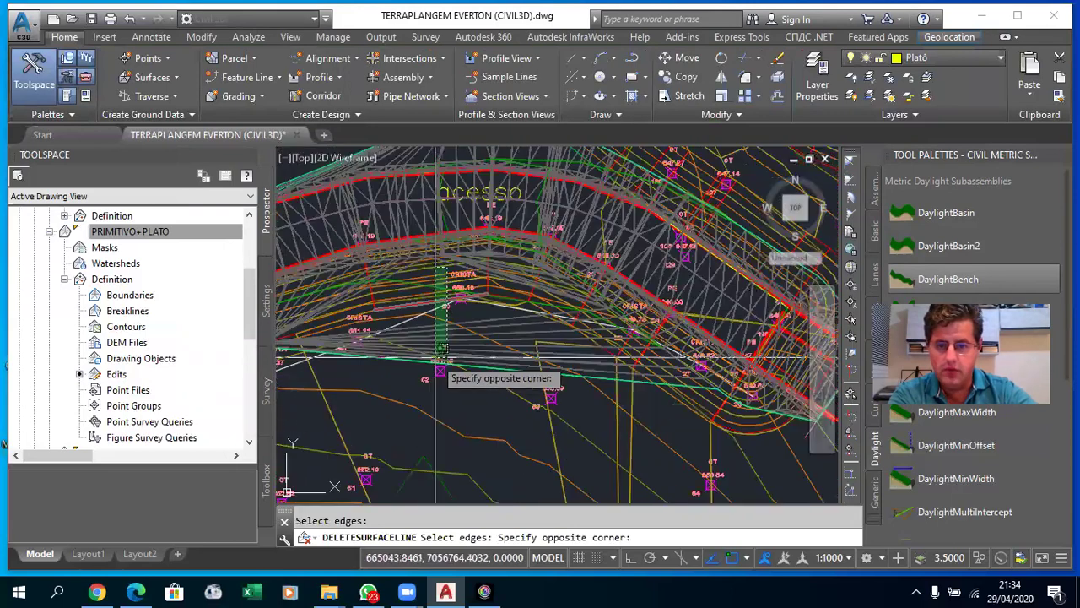
left_click(378, 363)
scroll(377, 329, "down", 2)
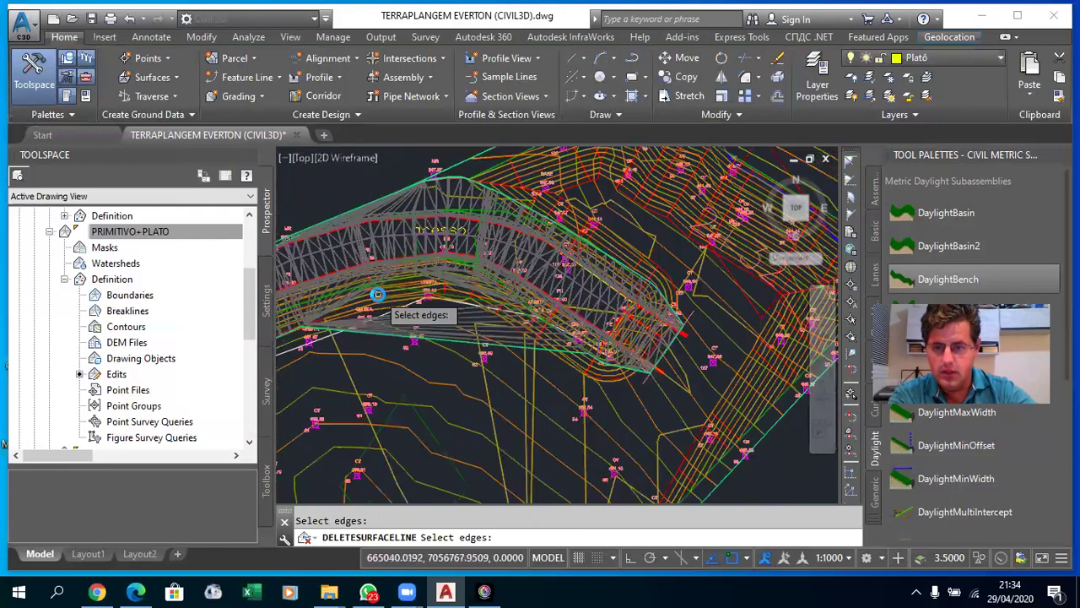
scroll(362, 320, "up", 2)
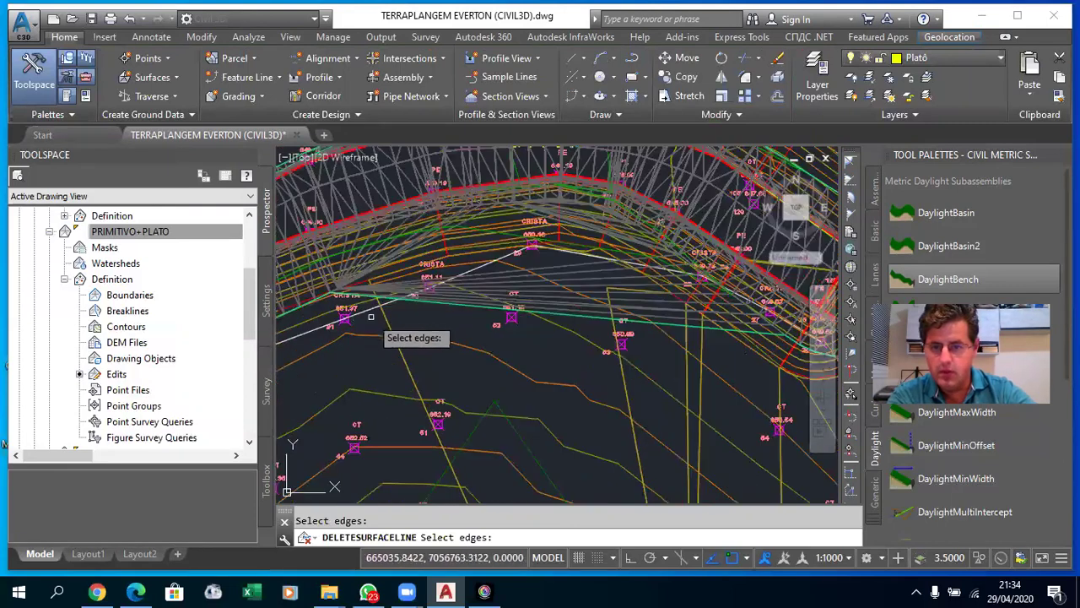
scroll(371, 316, "up", 2)
left_click(373, 324)
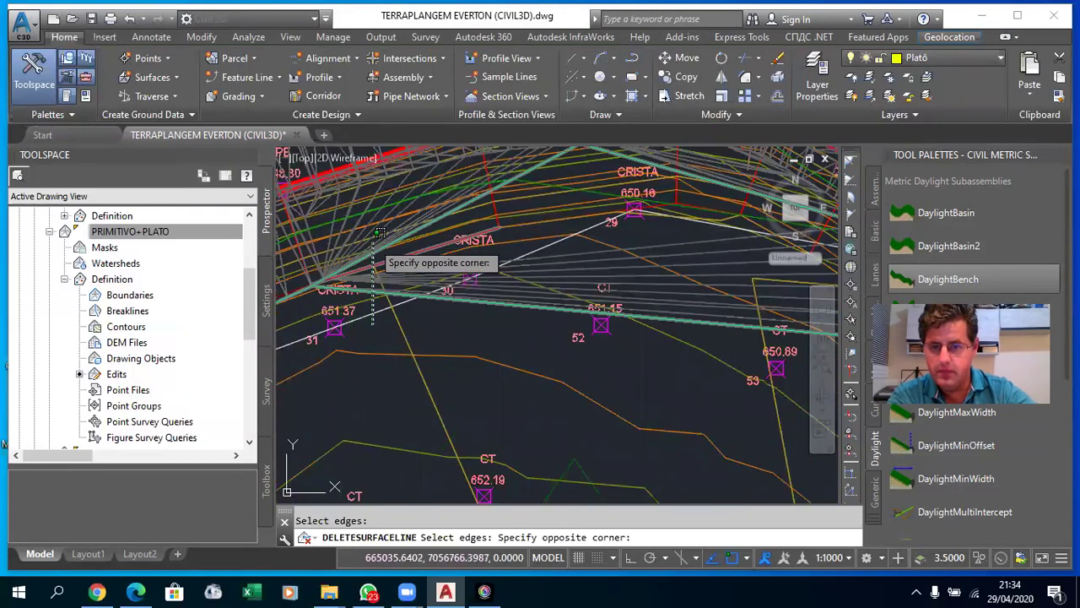
left_click(335, 217)
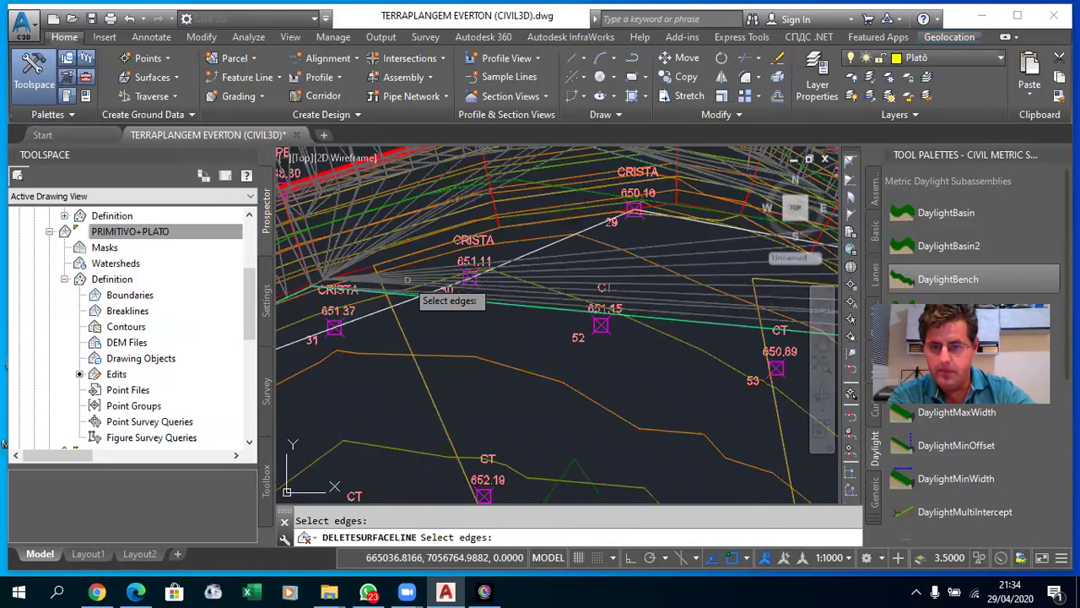
key("Escape")
- Delete 21 stray edges plus the last edges near CRISTA 651.11 with Delete Line
left_click(524, 295)
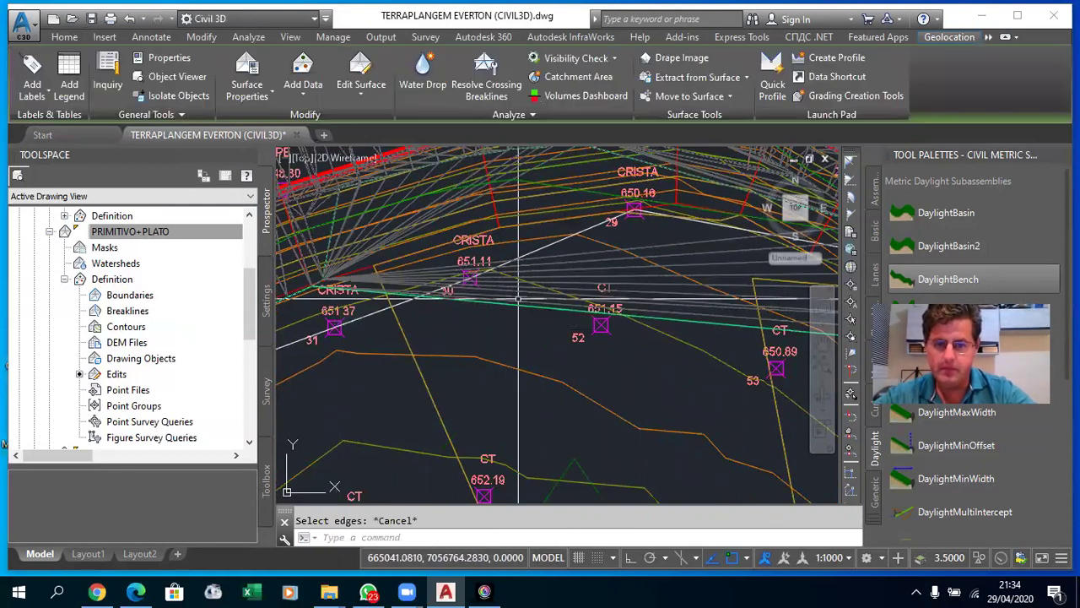
key("Escape")
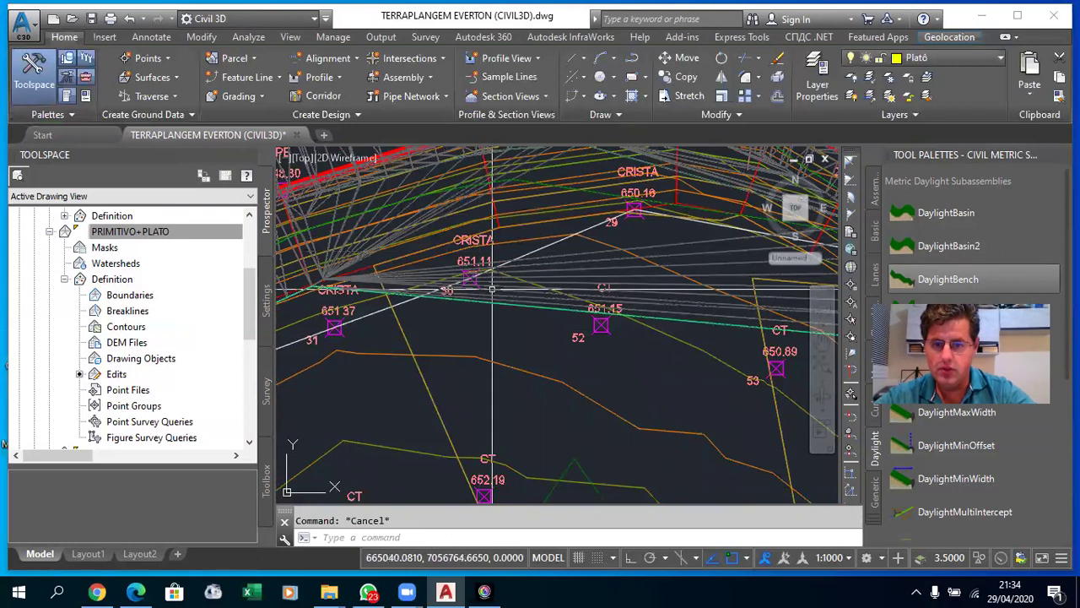
left_click(345, 96)
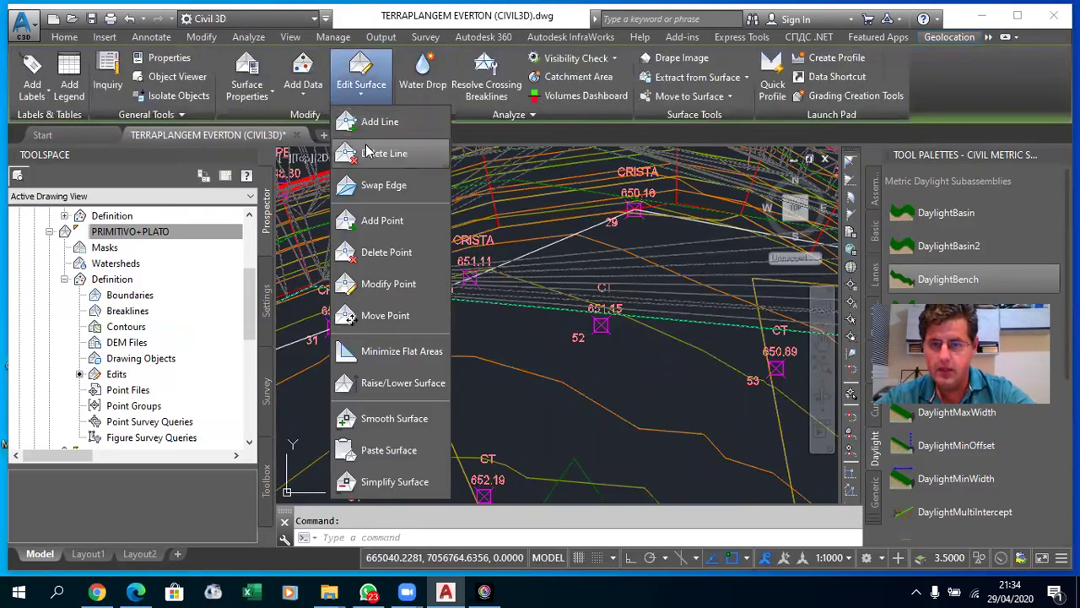
left_click(384, 153)
left_click(511, 341)
left_click(474, 231)
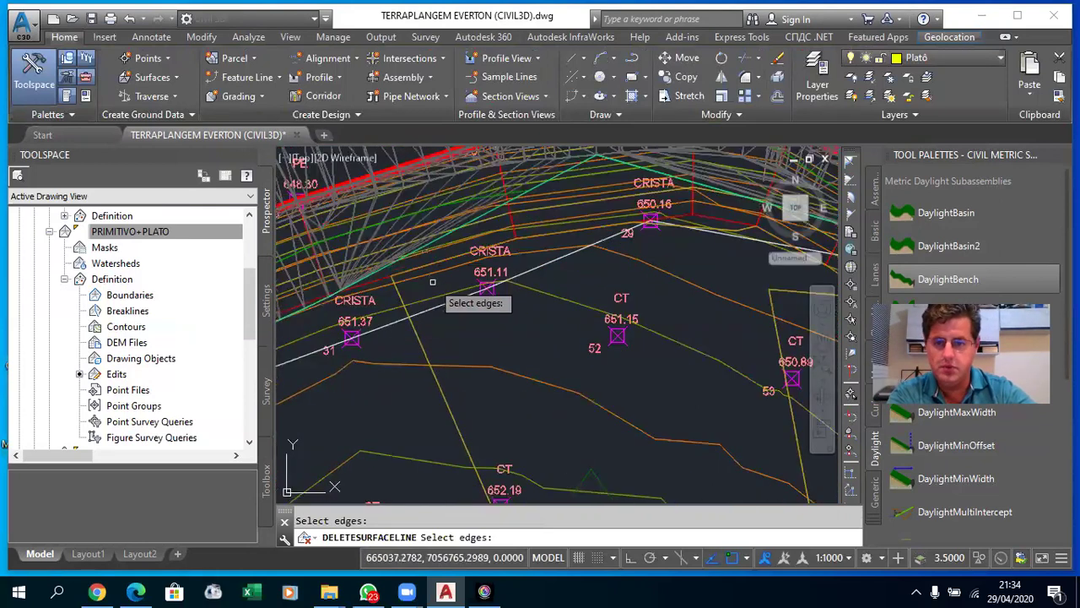
left_click(432, 281)
left_click(368, 243)
scroll(368, 244, "up", 2)
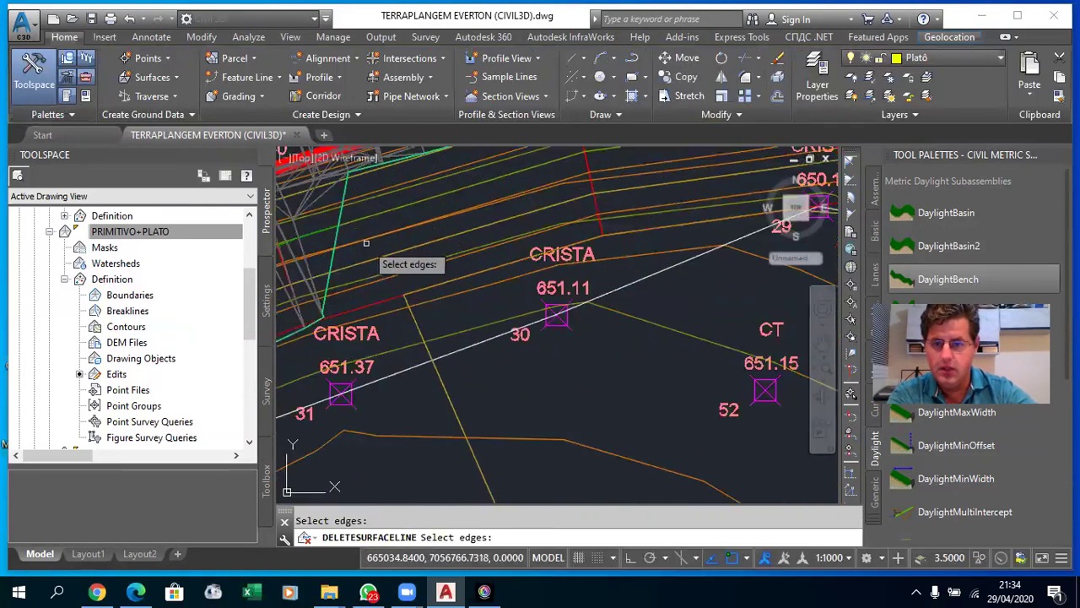
left_click(337, 227)
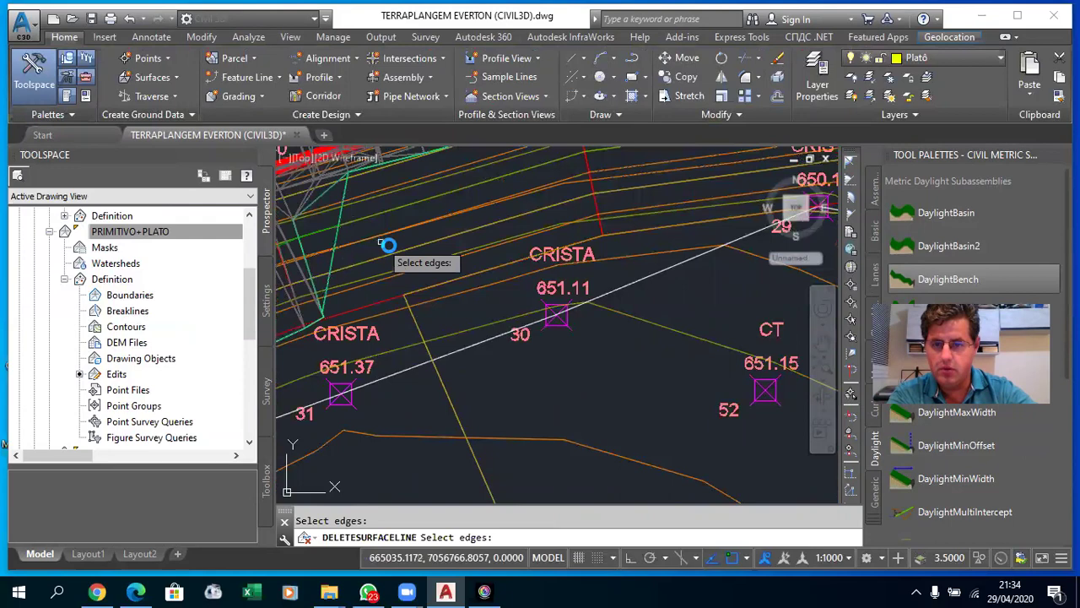
scroll(386, 245, "down", 6)
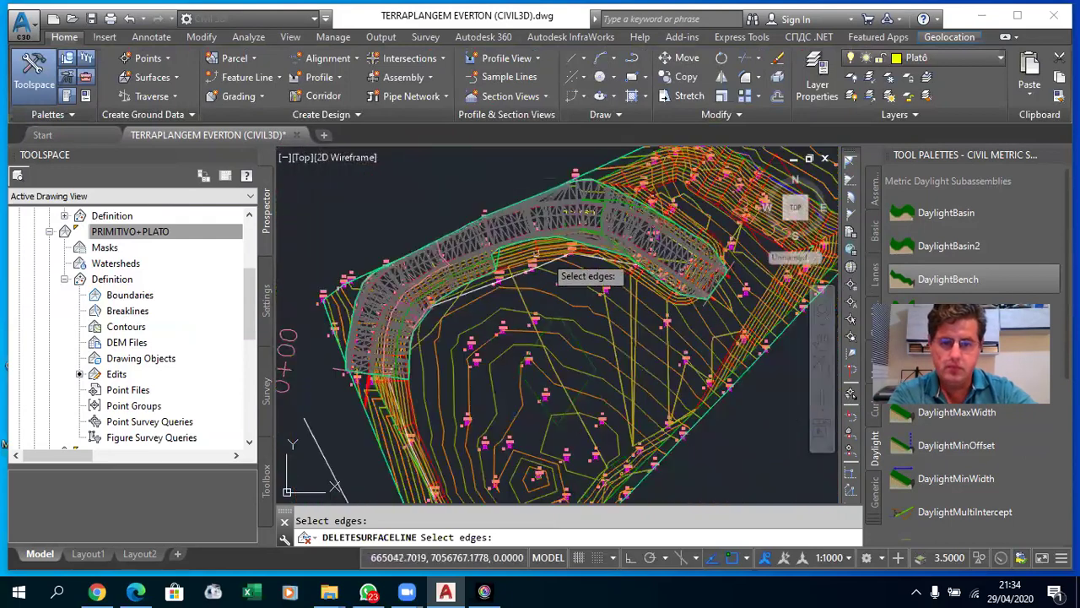
key("Escape")
key("Escape")
- Open the platform surface in the Object Viewer and orbit it to inspect it in 3D
scroll(364, 341, "up", 2)
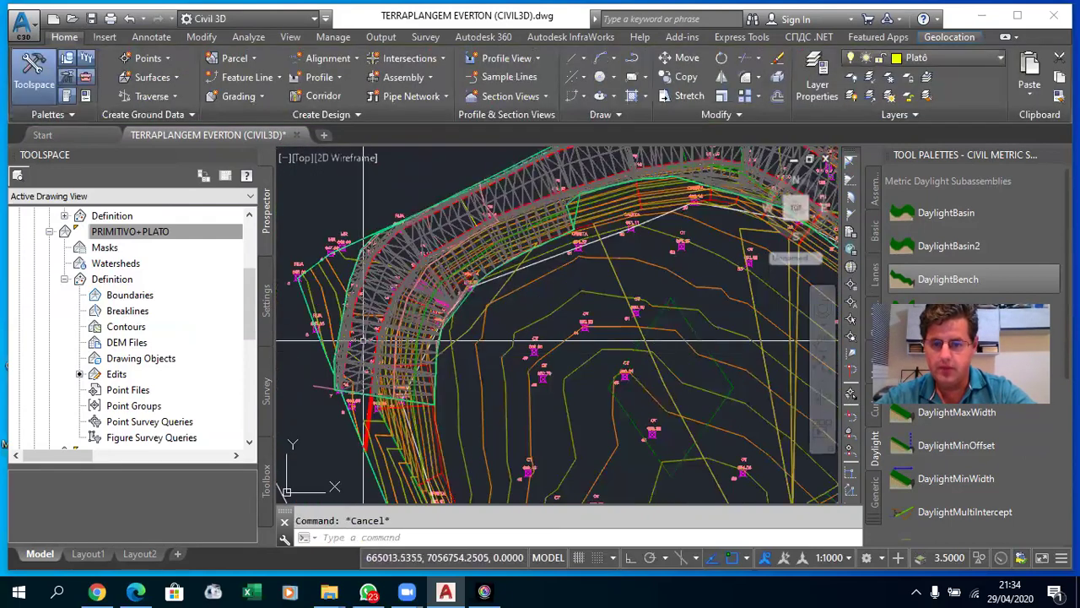
left_click(372, 343)
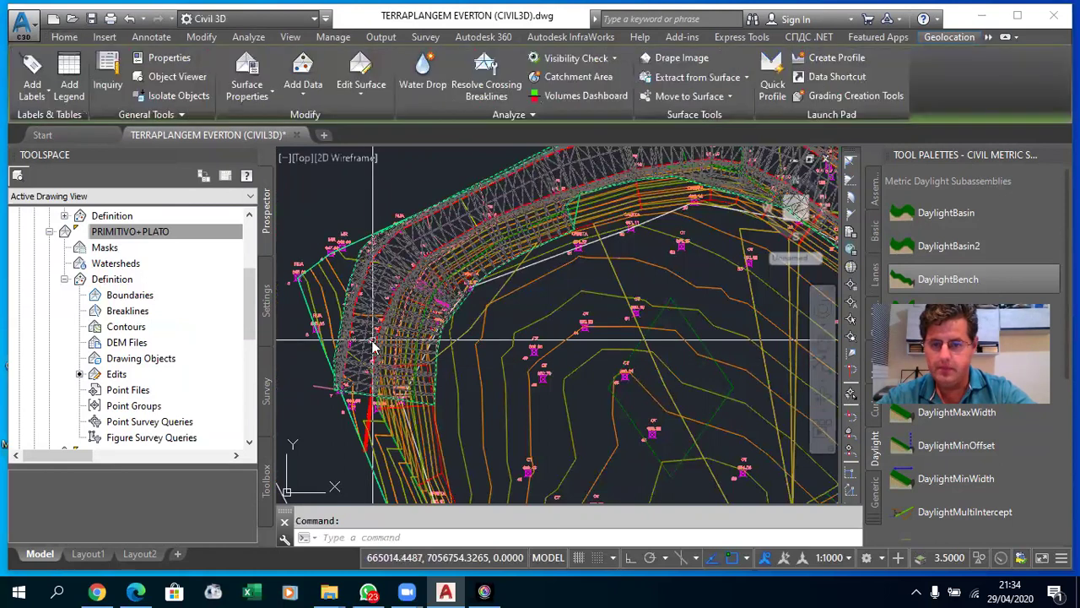
right_click(373, 344)
left_click(417, 309)
mouse_move(427, 330)
left_mouse_down()
mouse_move(371, 280)
mouse_move(439, 269)
mouse_move(453, 352)
mouse_move(470, 231)
mouse_move(405, 168)
mouse_move(411, 241)
mouse_move(465, 279)
mouse_move(504, 239)
mouse_move(482, 183)
mouse_move(403, 231)
mouse_move(459, 251)
mouse_move(459, 313)
mouse_move(400, 273)
mouse_move(386, 230)
mouse_move(453, 263)
mouse_move(490, 238)
mouse_move(526, 267)
mouse_move(491, 285)
mouse_move(400, 220)
mouse_move(422, 234)
mouse_move(442, 279)
mouse_move(369, 260)
mouse_move(427, 292)
left_mouse_up()
- Close the 3D viewer, zoom and pan out to the full platform, and select PRIMITIVO+PLATO in Prospector
key("Escape")
scroll(409, 270, "down", 3)
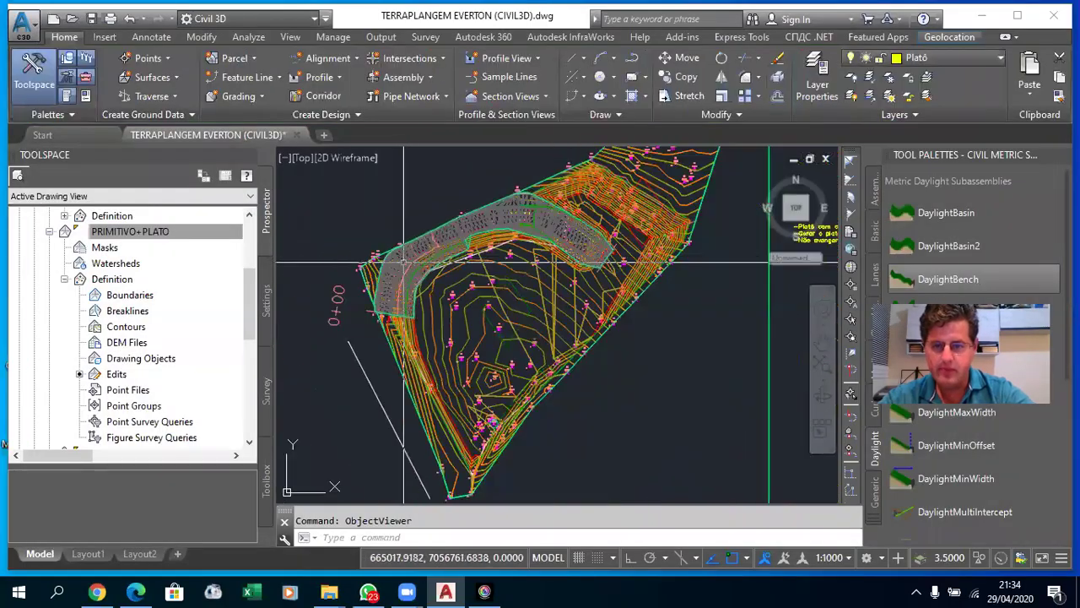
scroll(542, 247, "up", 3)
scroll(560, 221, "up", 3)
scroll(551, 250, "down", 2)
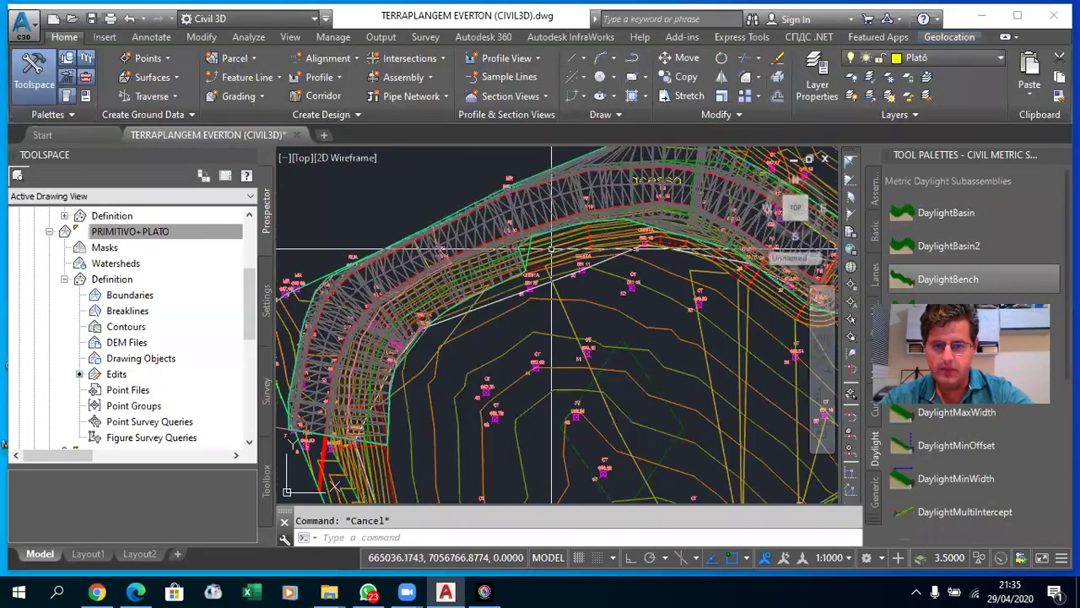
scroll(560, 239, "up", 4)
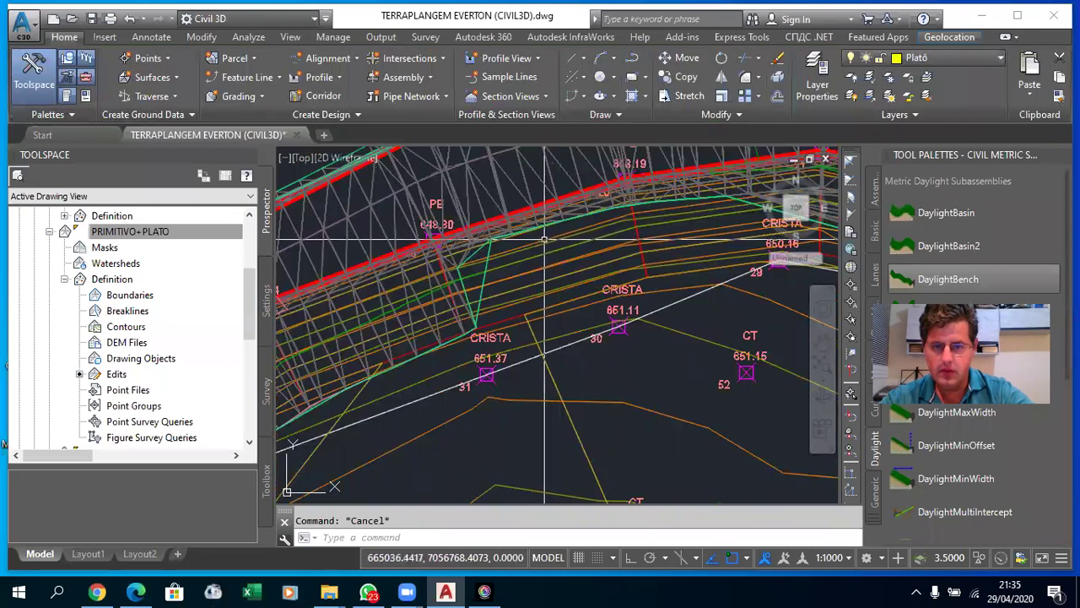
scroll(545, 239, "down", 2)
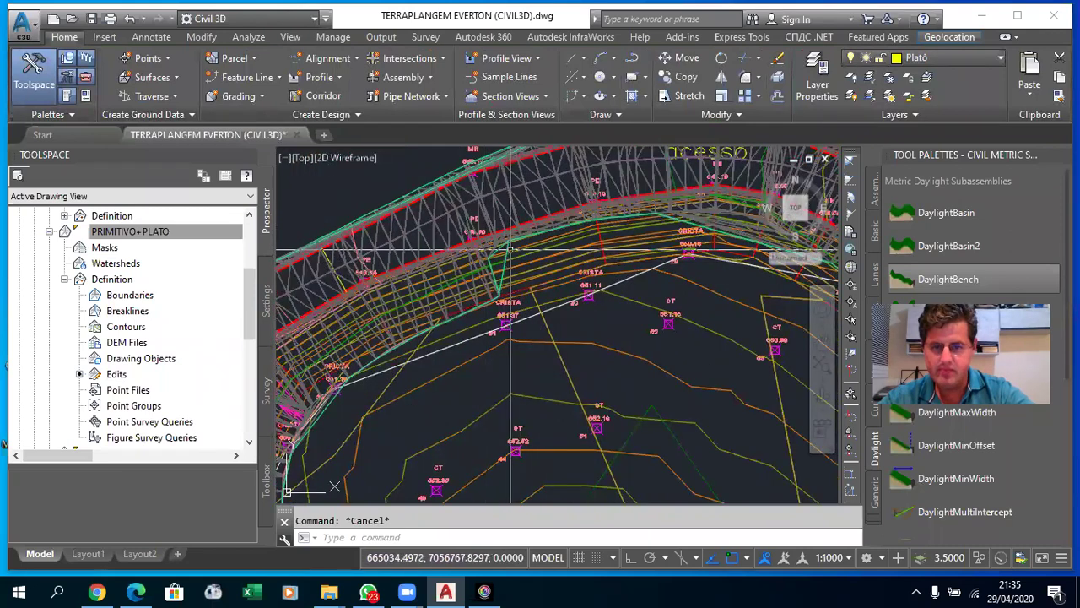
scroll(638, 258, "down", 2)
scroll(637, 258, "down", 2)
scroll(637, 258, "up", 2)
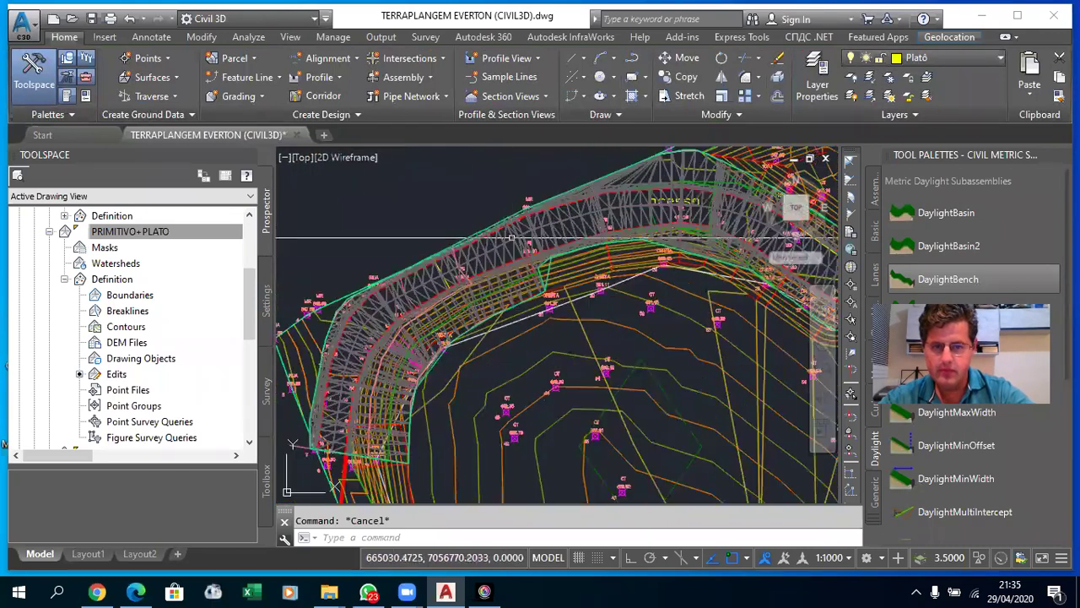
scroll(637, 258, "up", 2)
middle_click_drag(653, 169, 652, 207)
scroll(652, 206, "up", 2)
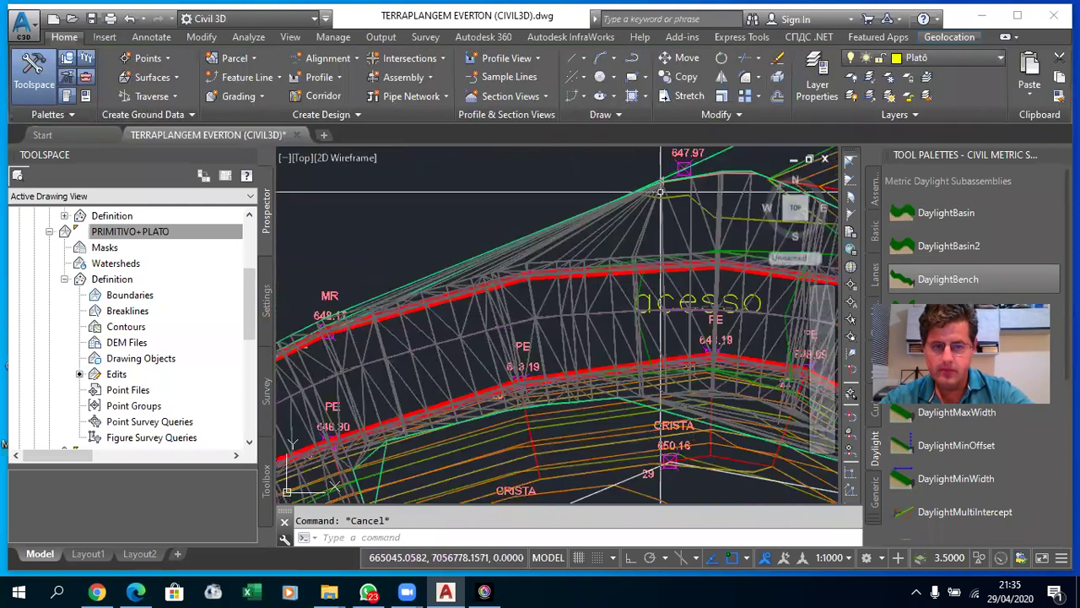
scroll(625, 228, "down", 3)
scroll(599, 247, "up", 1)
scroll(599, 247, "down", 2)
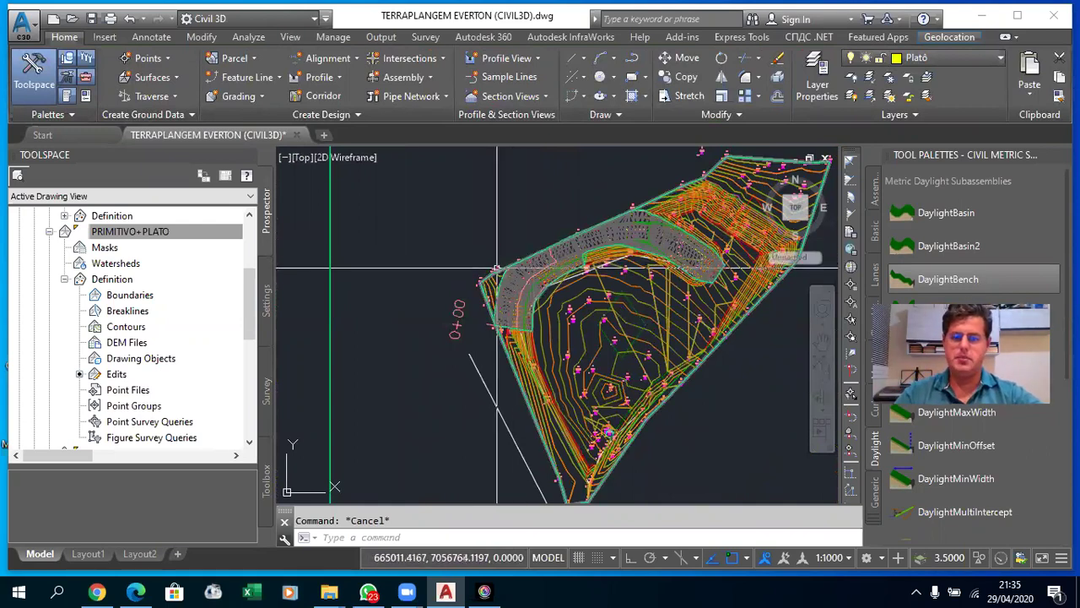
left_click(131, 231)
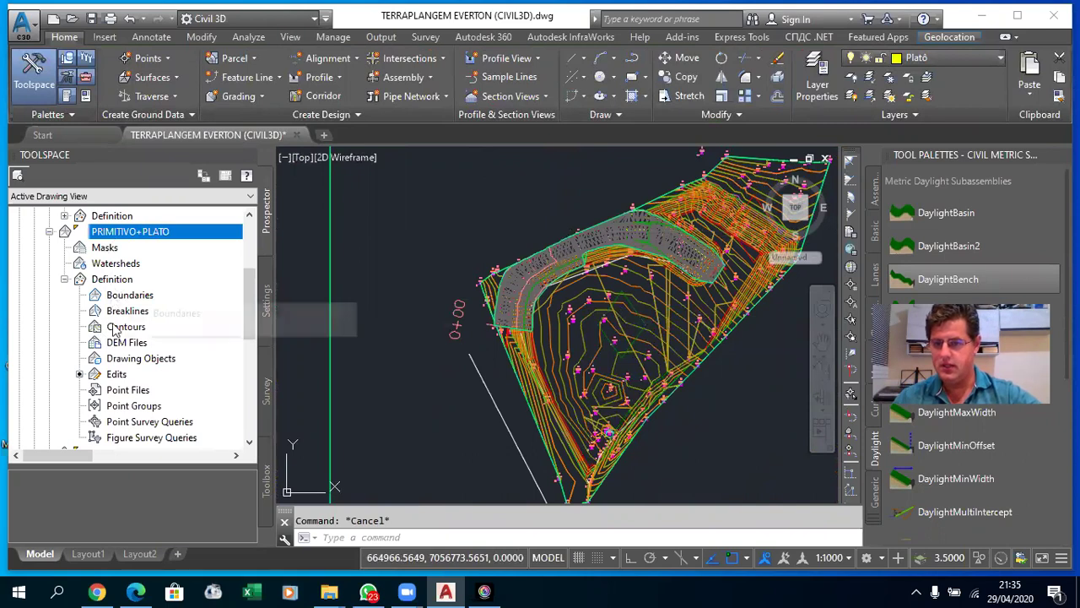
right_click(118, 374)
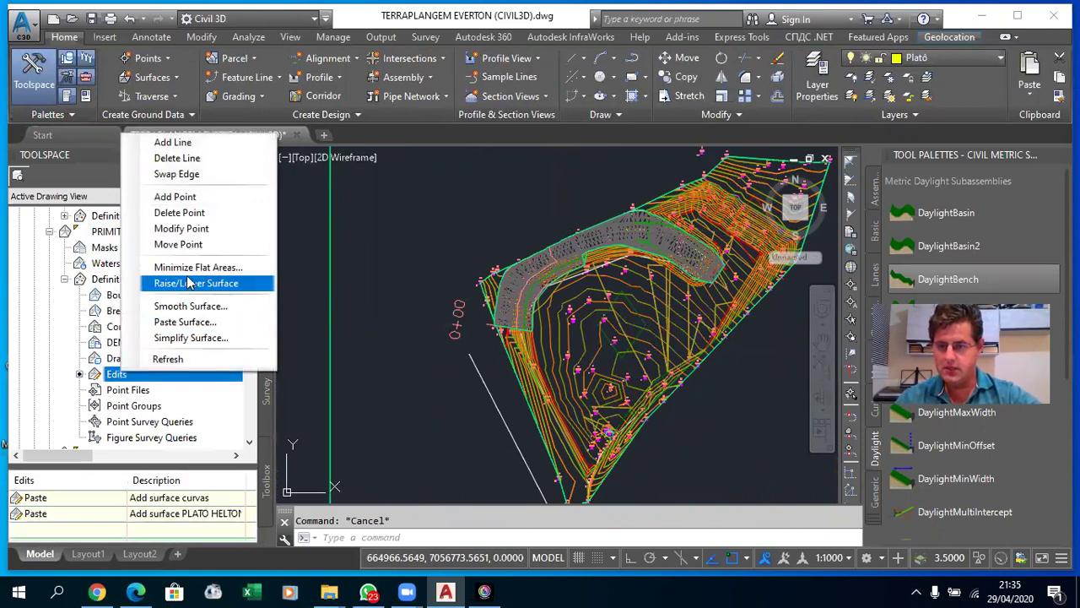
left_click(172, 325)
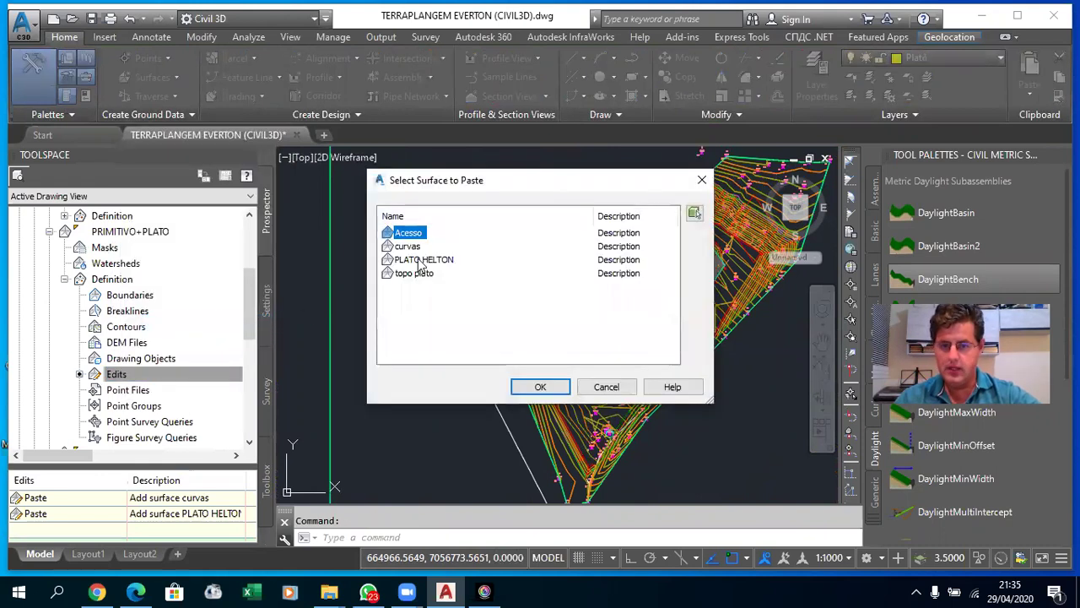
left_click(406, 275)
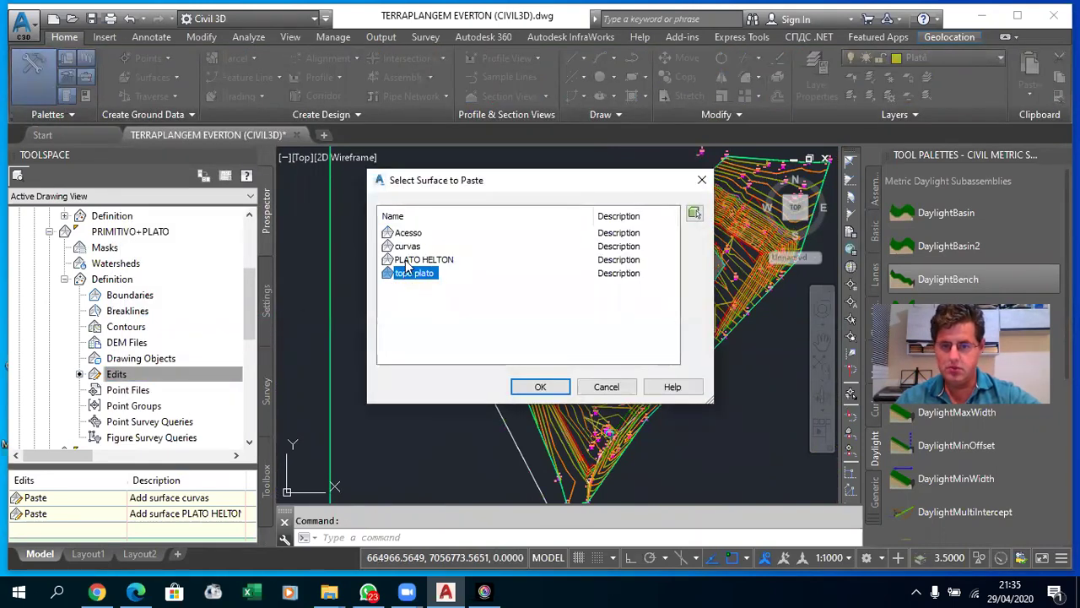
left_click(407, 261)
left_click(400, 234)
left_click(408, 246)
left_click(413, 235)
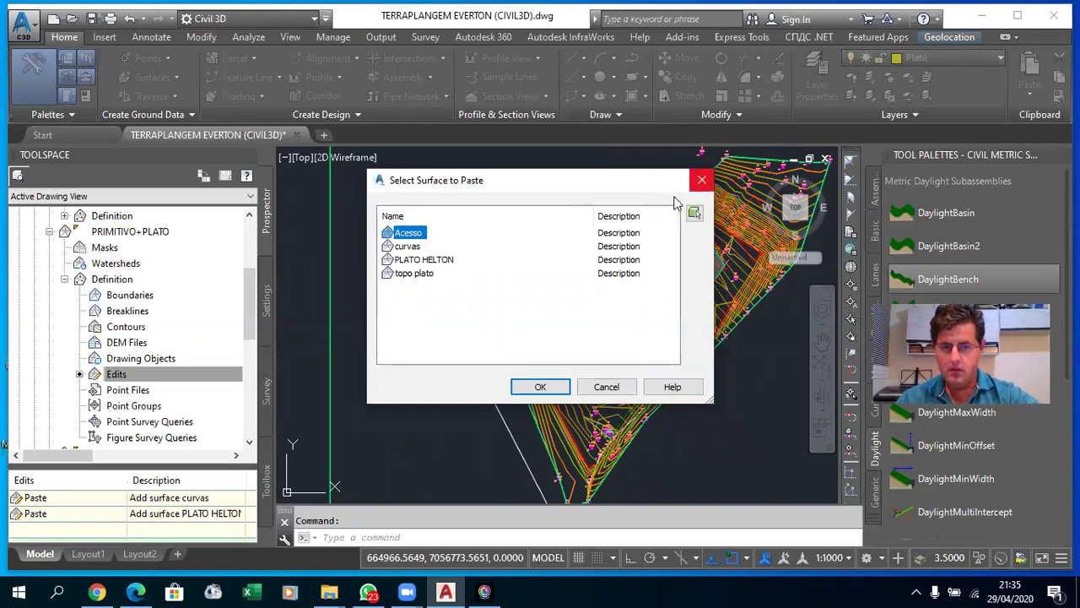
left_click(409, 261)
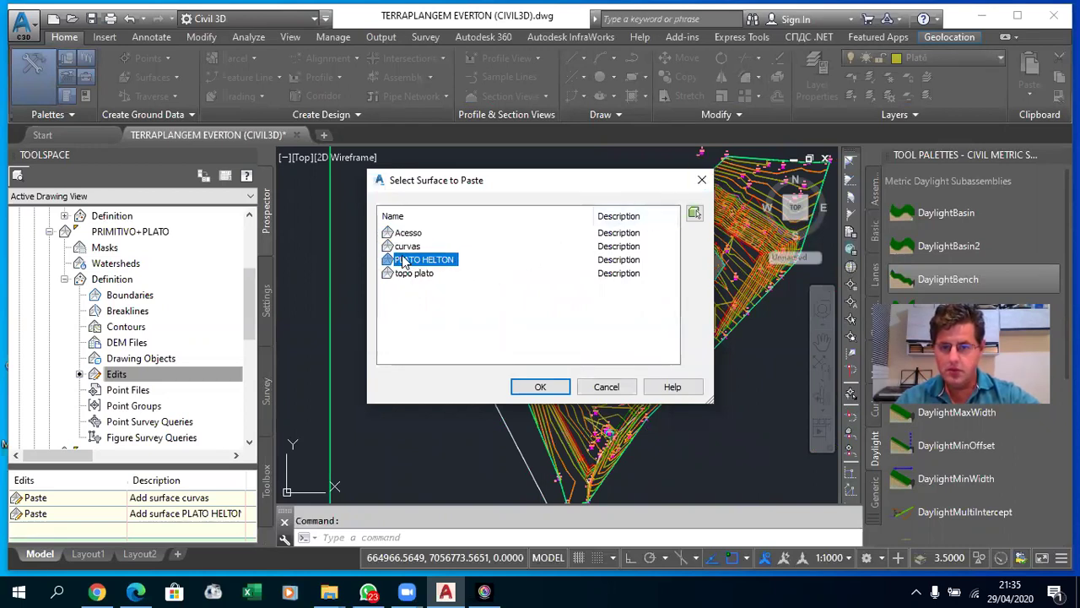
left_click(405, 246)
left_click(409, 234)
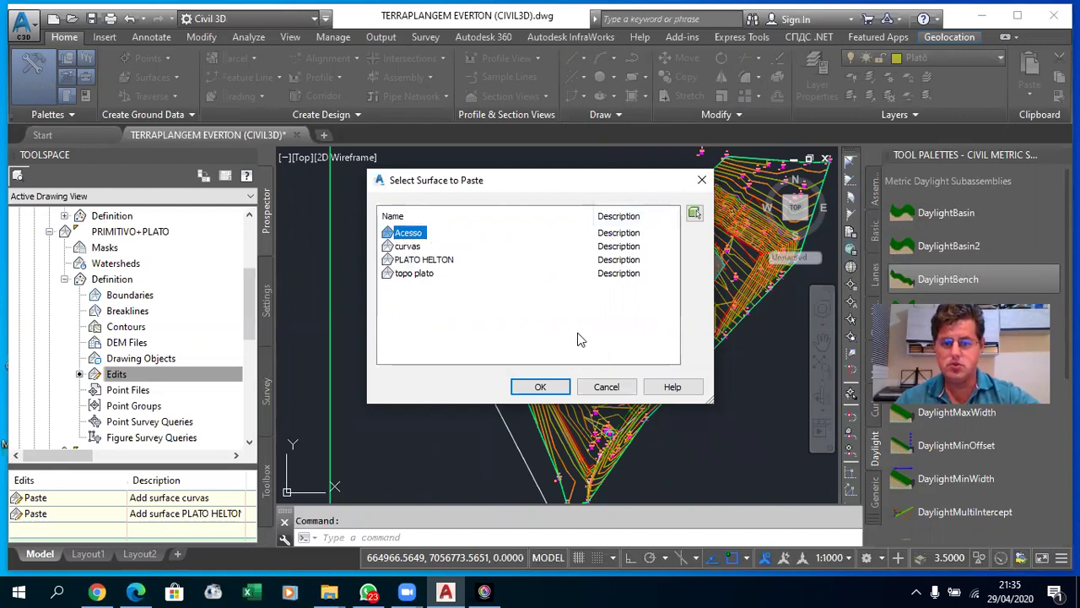
left_click(608, 386)
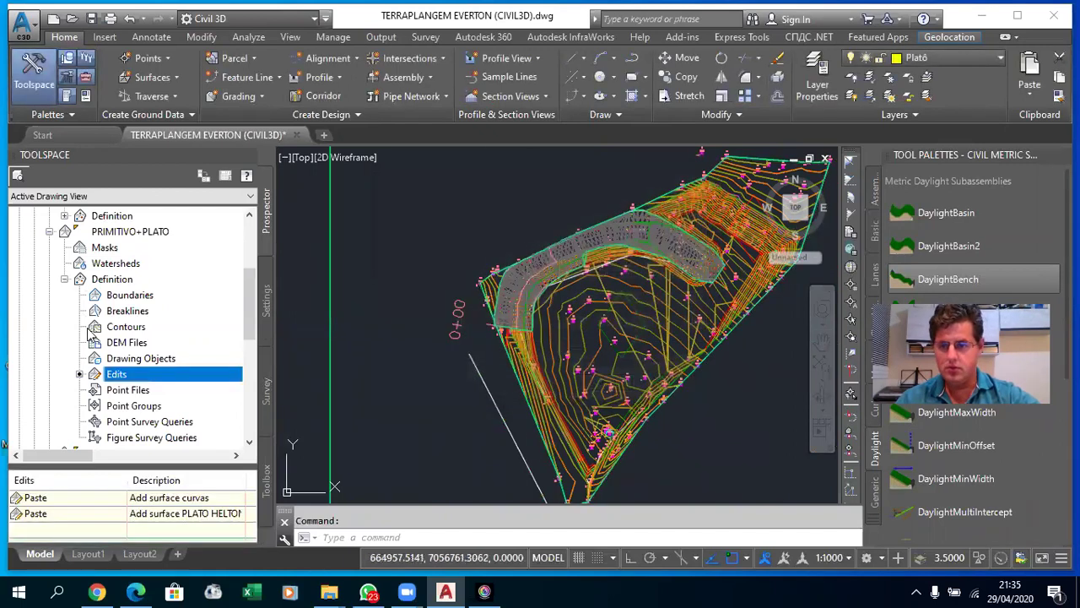
- Collapse the PLATO HELTON, DATUM and PRIMITIVO+PLATO nodes in the Prospector tree
scroll(120, 346, "up", 2)
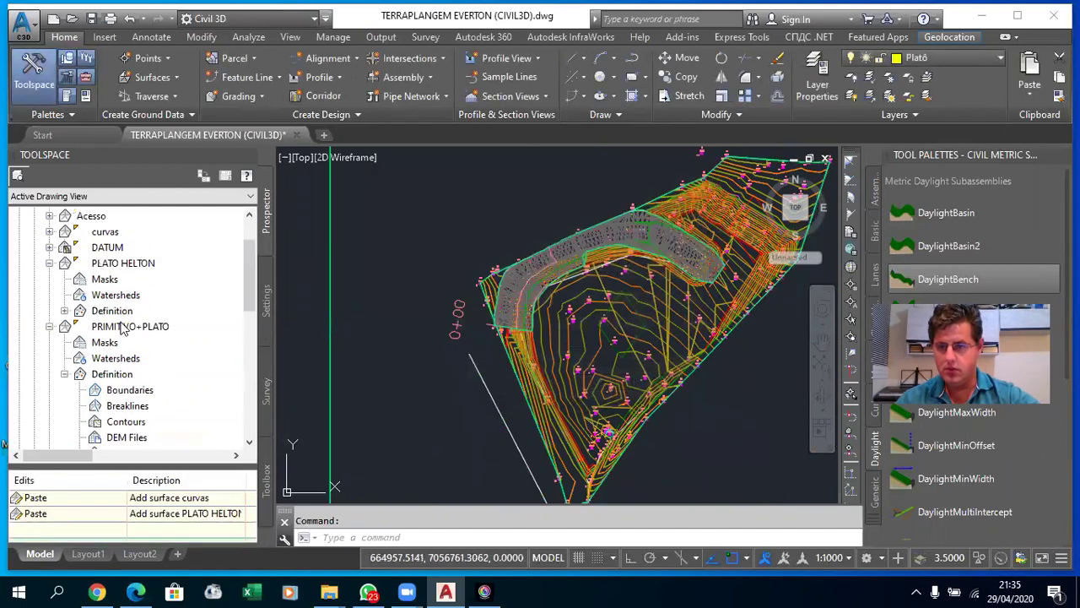
left_click(49, 264)
left_click(49, 247)
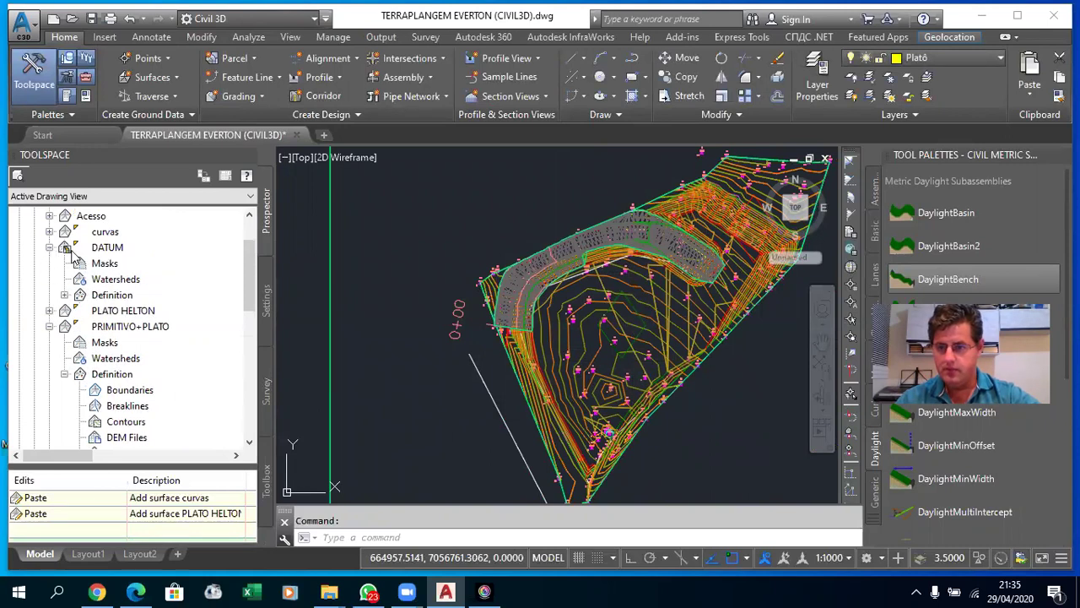
scroll(45, 255, "up", 1)
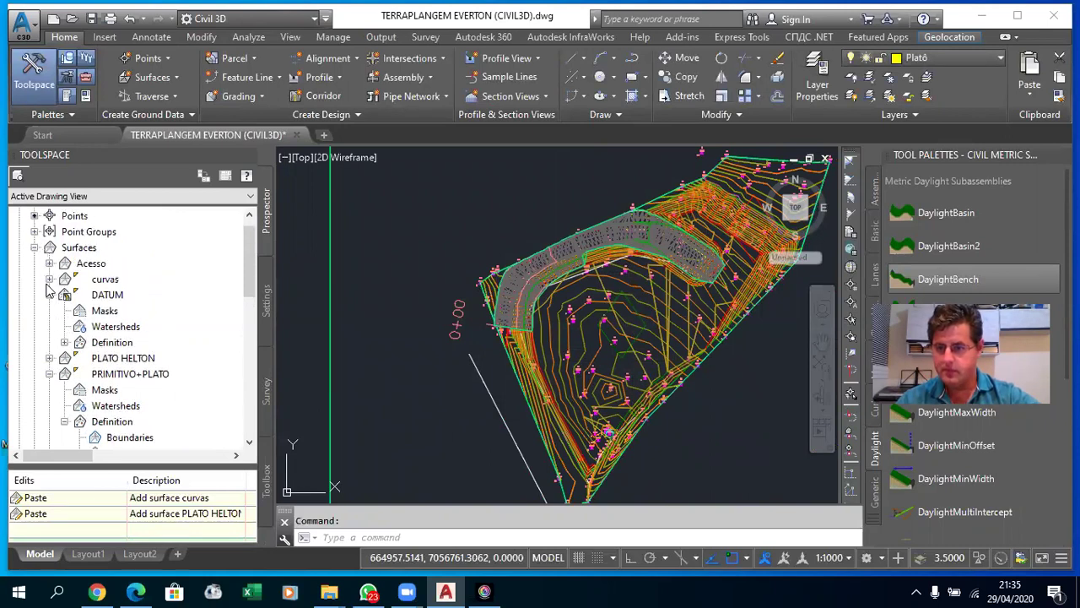
scroll(52, 301, "down", 1)
left_click(49, 248)
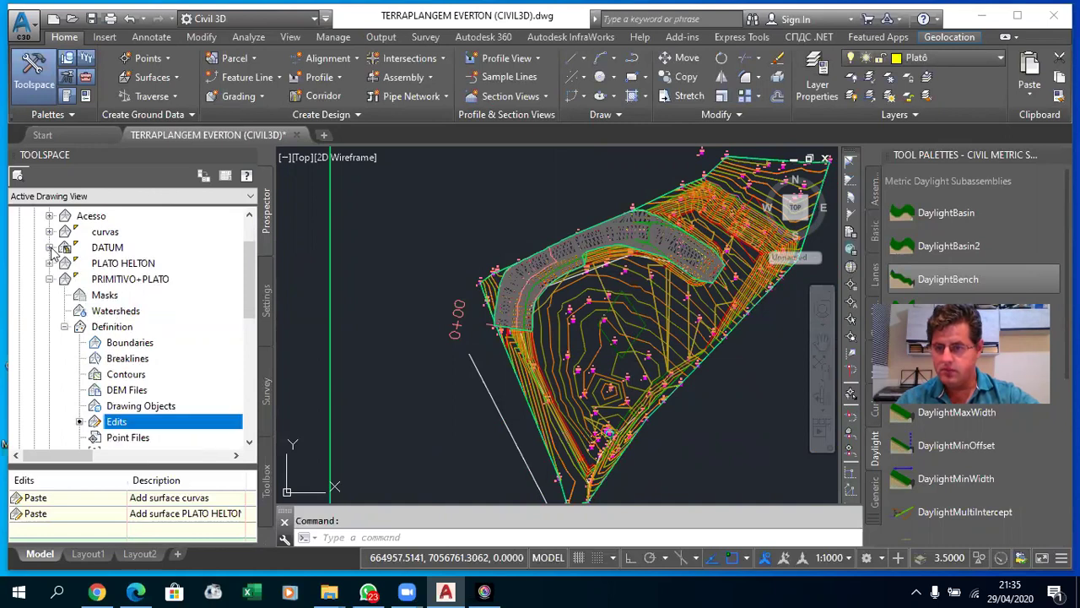
scroll(49, 268, "down", 1)
left_click(50, 233)
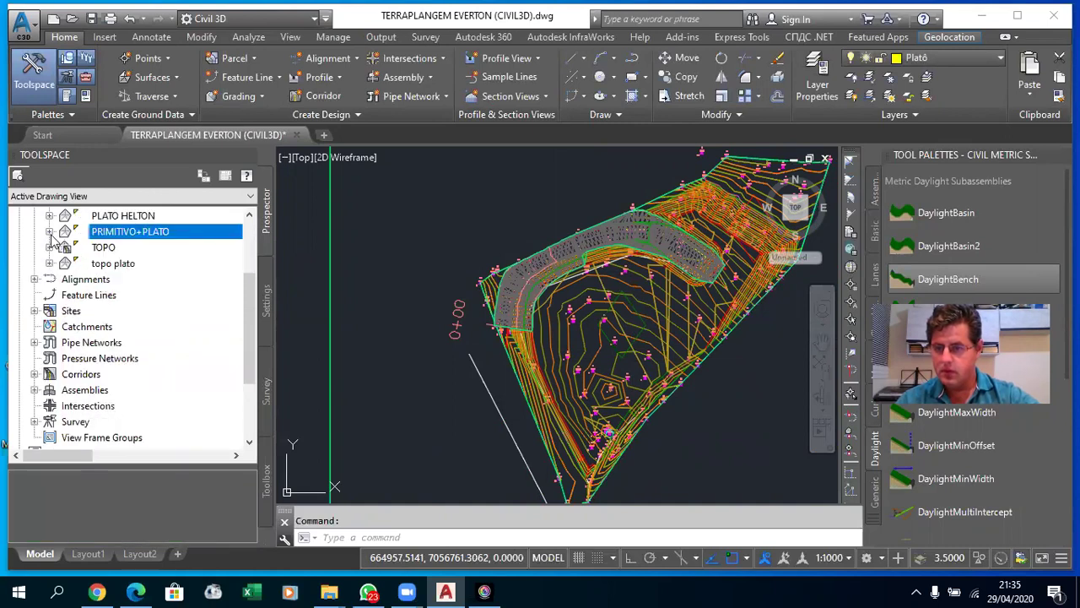
- Rebuild the TOPO surface and close the rebuild warnings list
left_click(66, 253)
left_click(49, 247)
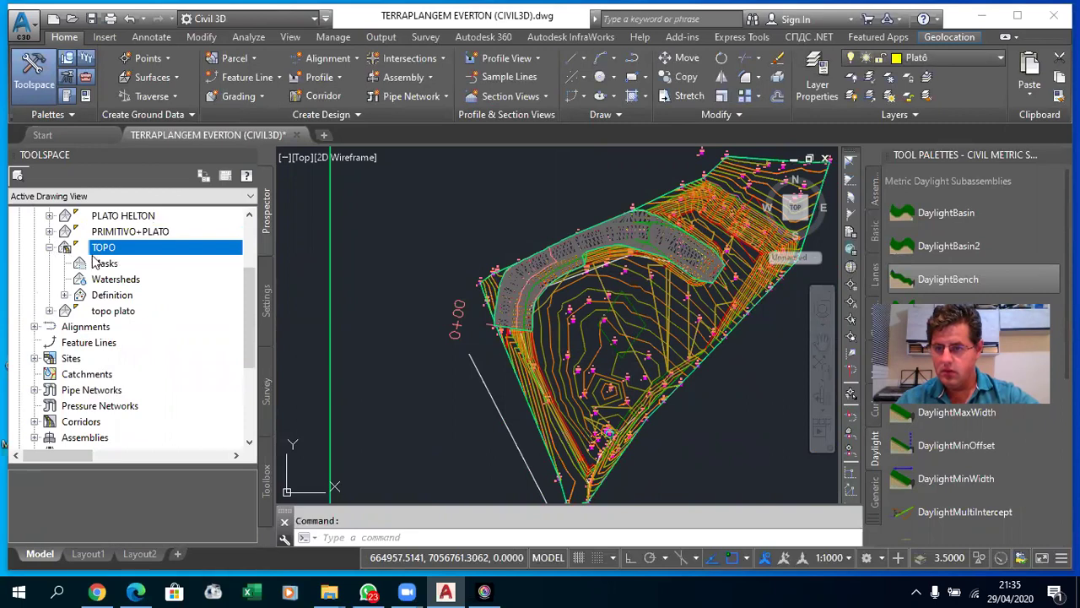
right_click(112, 250)
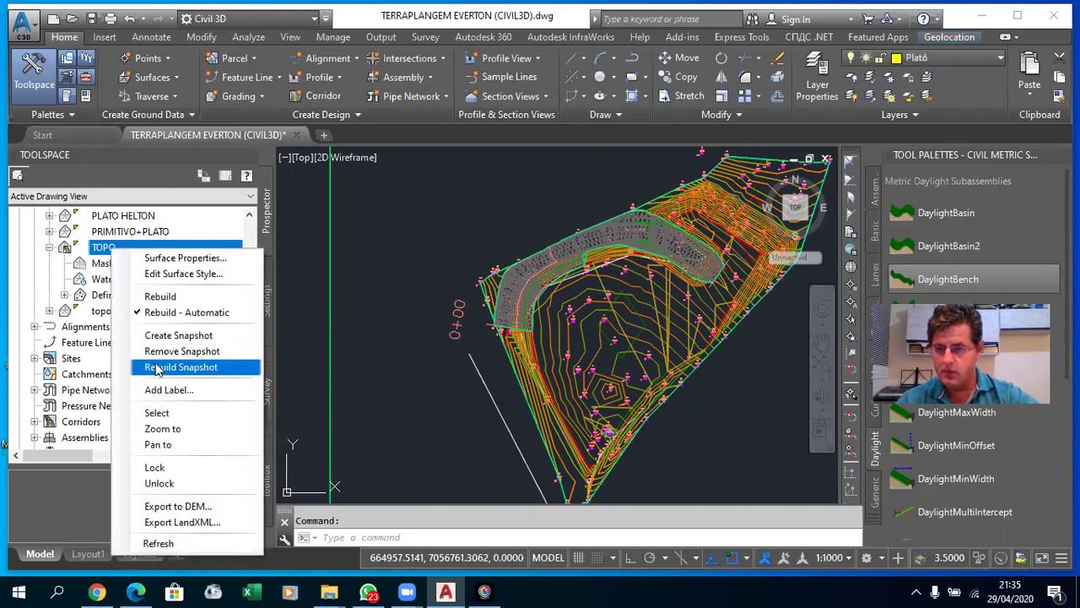
left_click(155, 298)
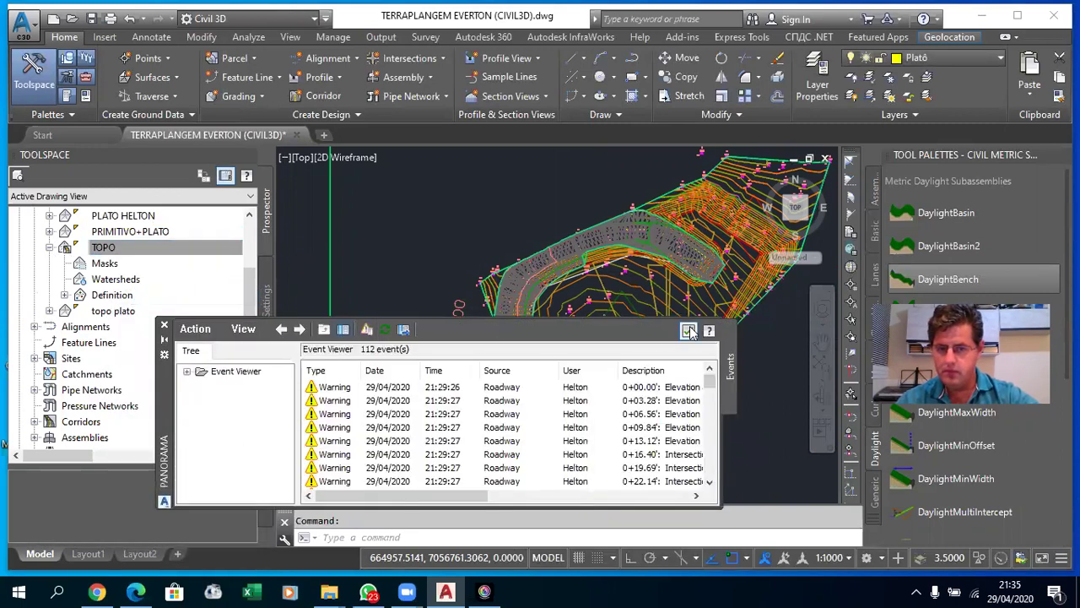
left_click(691, 331)
- Collapse TOPO, look through PLATO HELTON's Definition, then collapse PLATO HELTON
scroll(101, 296, "up", 2)
scroll(98, 301, "up", 1)
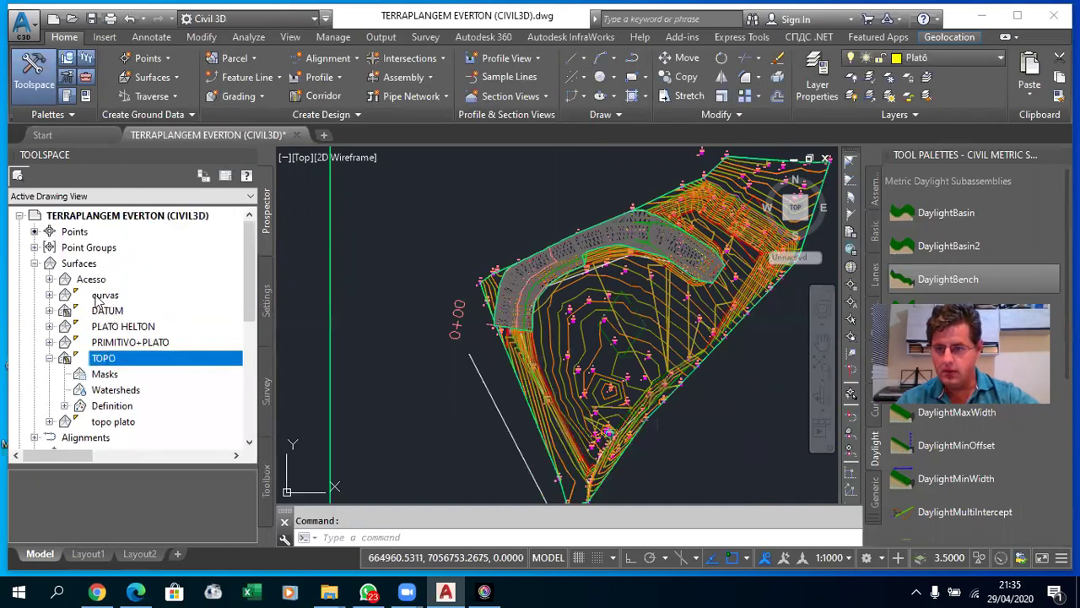
left_click(49, 358)
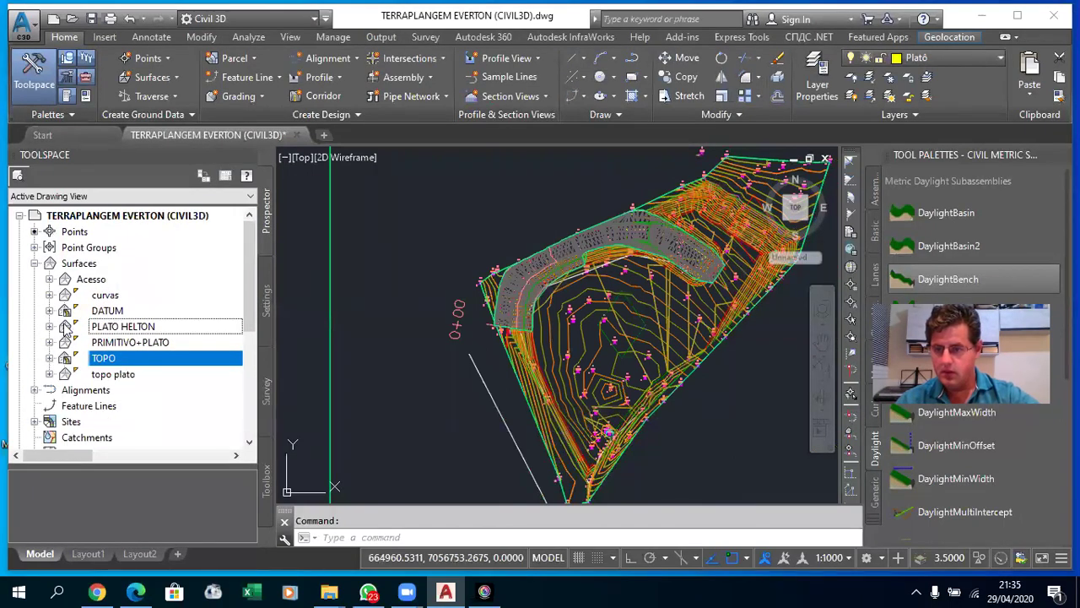
left_click(49, 327)
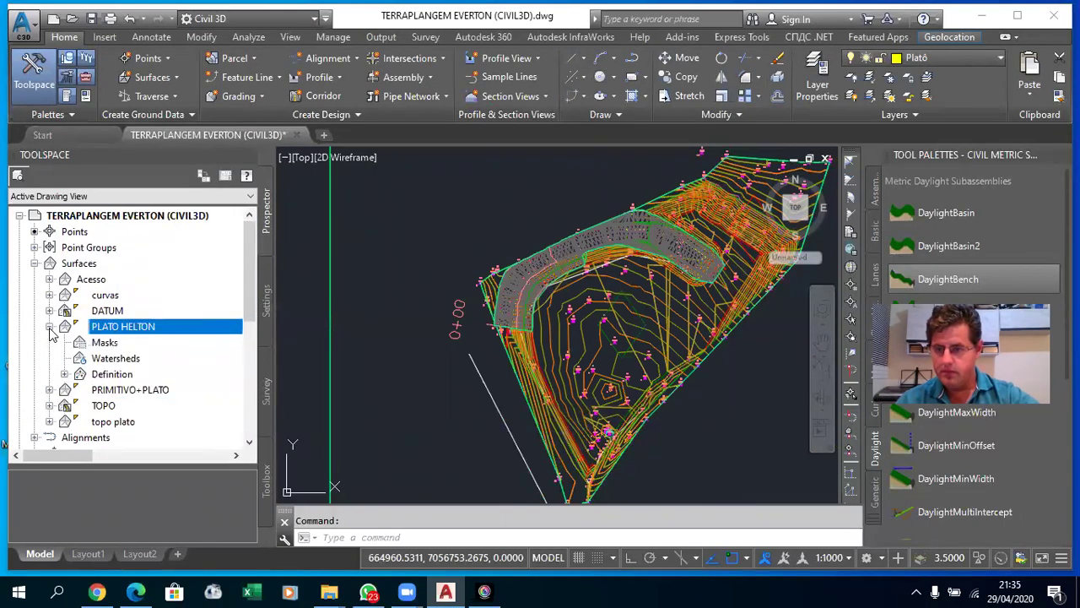
right_click(104, 327)
left_click(96, 377)
double_click(92, 375)
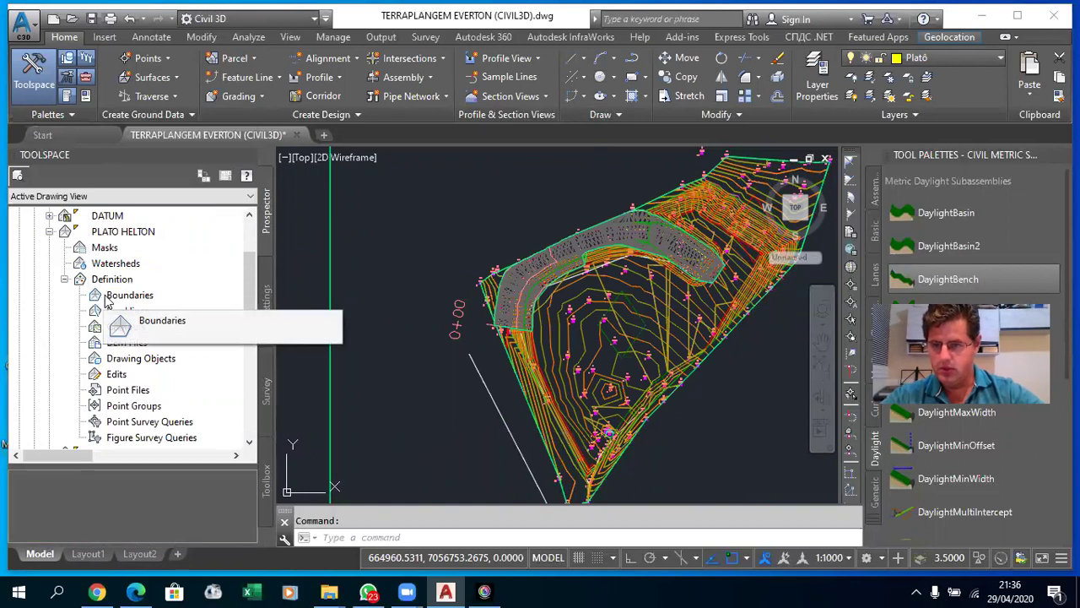
left_click(49, 232)
scroll(72, 279, "up", 2)
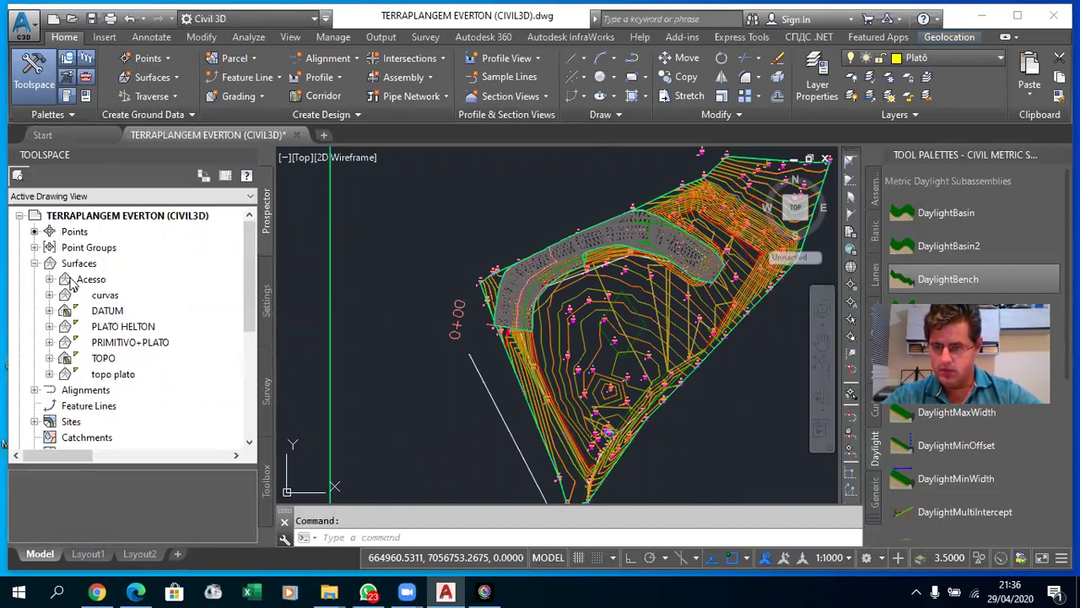
- Scroll the Prospector tree and select the PRIMITIVO+PLATO surface
left_click(101, 359)
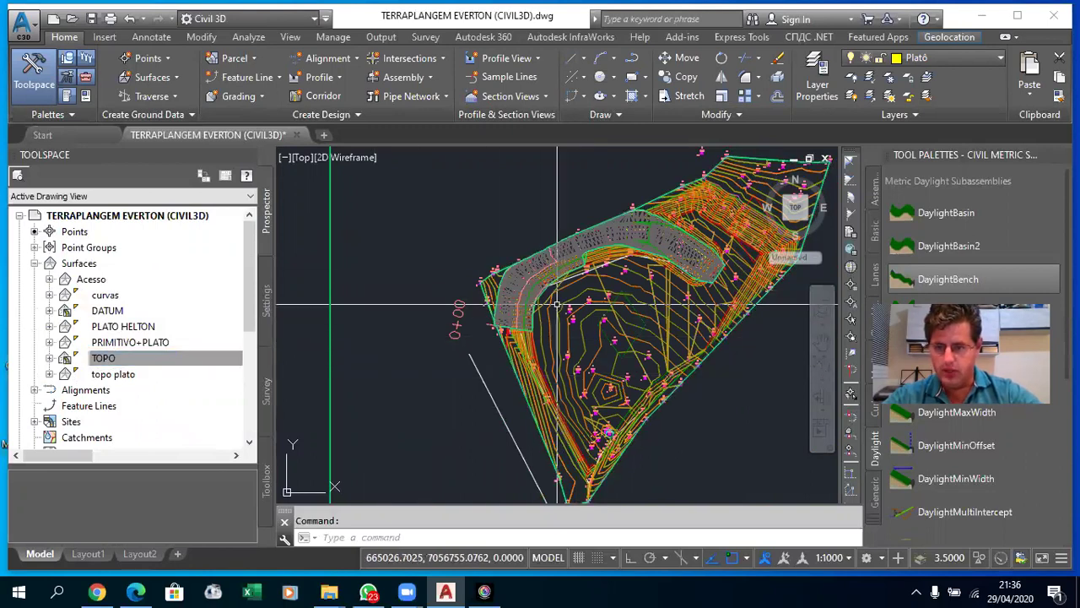
scroll(562, 249, "up", 1)
scroll(562, 249, "up", 2)
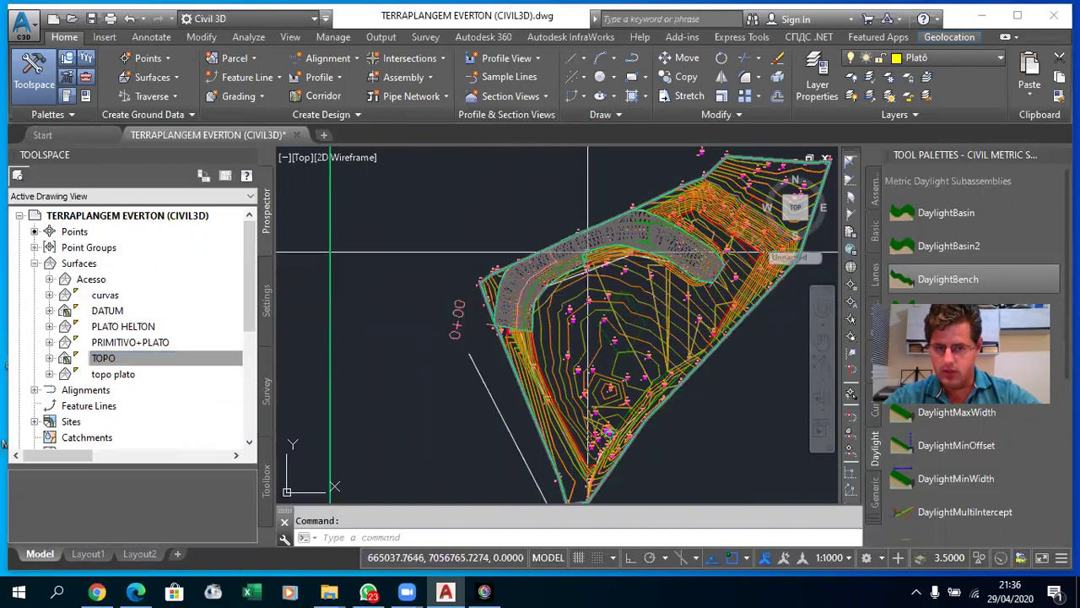
scroll(562, 249, "up", 2)
scroll(562, 249, "down", 3)
scroll(562, 249, "up", 3)
scroll(562, 250, "down", 2)
scroll(564, 251, "up", 2)
scroll(564, 251, "down", 3)
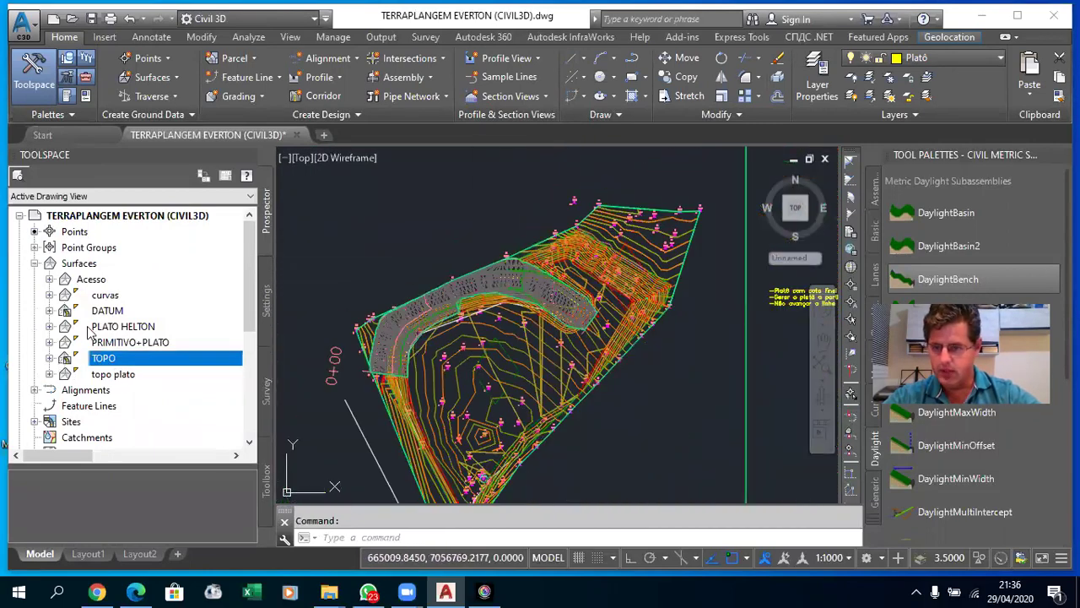
left_click(108, 344)
left_click(123, 327)
left_click(113, 345)
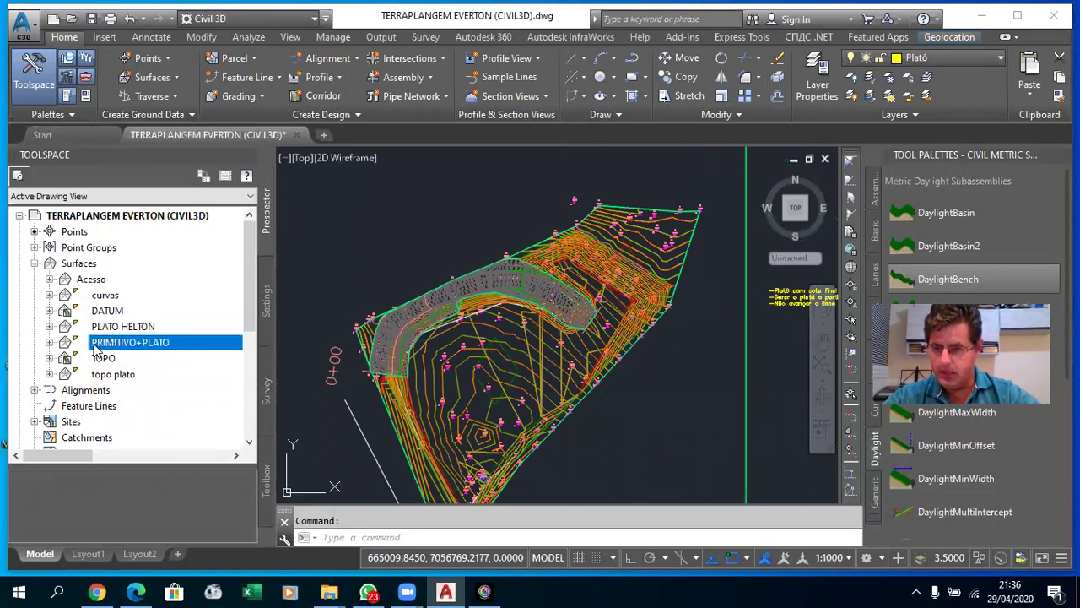
right_click(110, 346)
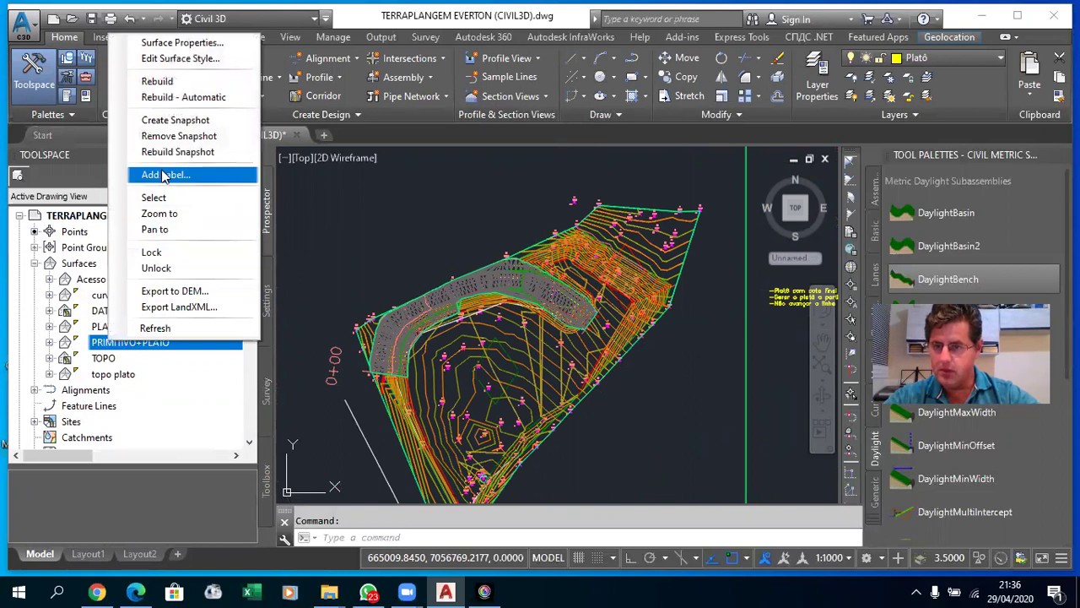
- Expand PRIMITIVO+PLATO and show its Edits list with the curvas and PLATO HELTON paste edits
left_click(48, 342)
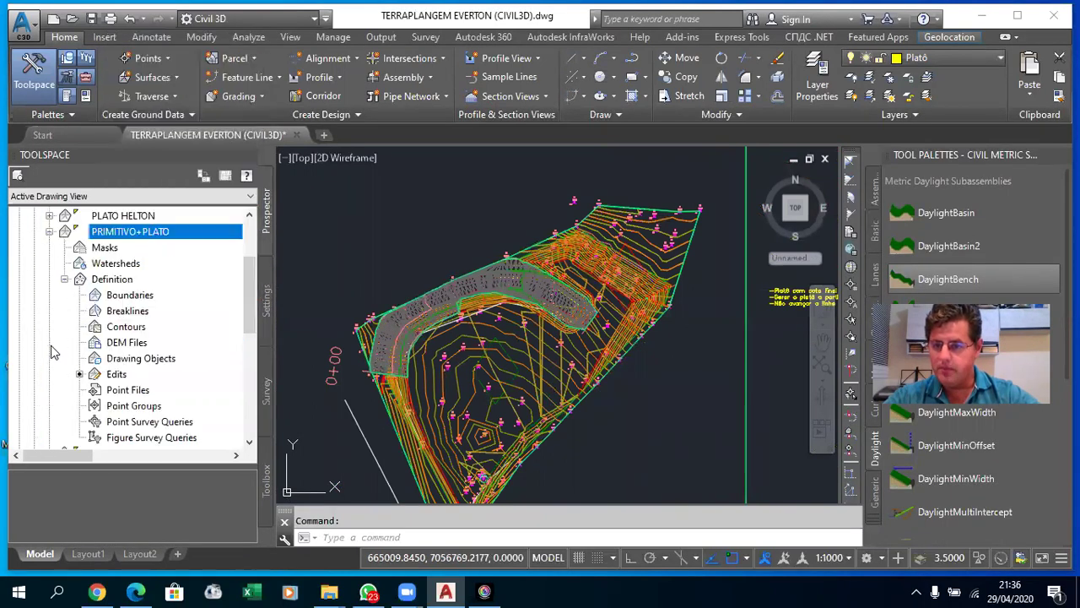
scroll(76, 365, "down", 1)
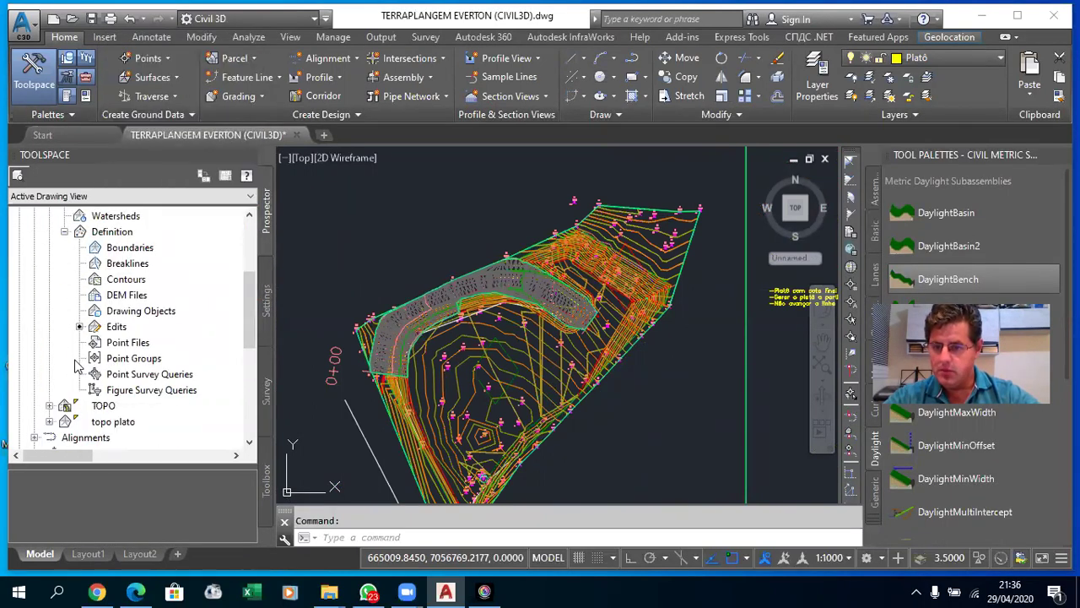
left_click(110, 327)
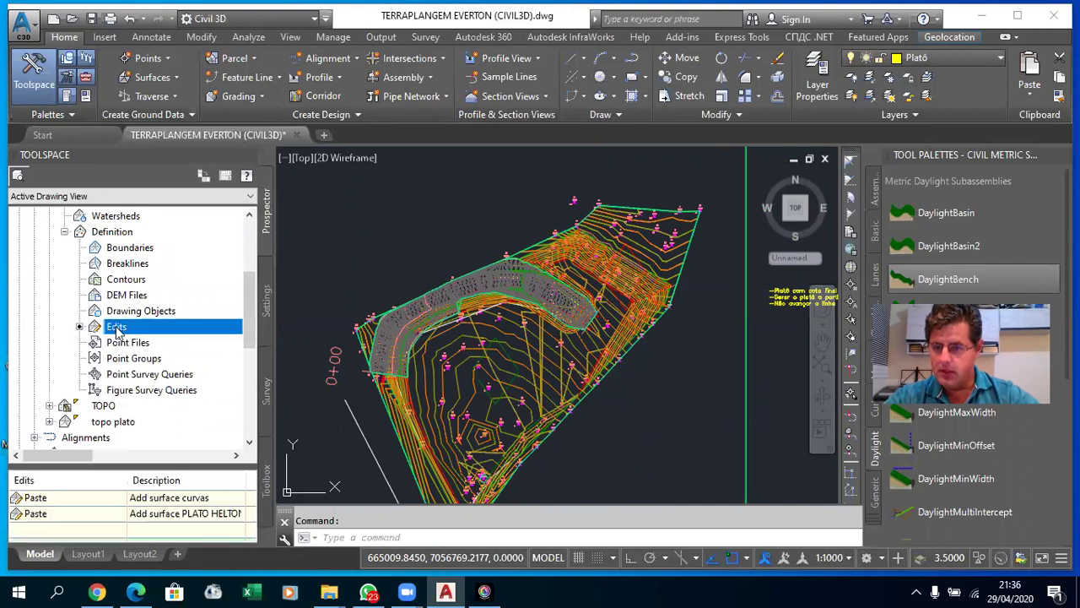
right_click(134, 327)
left_click(173, 514)
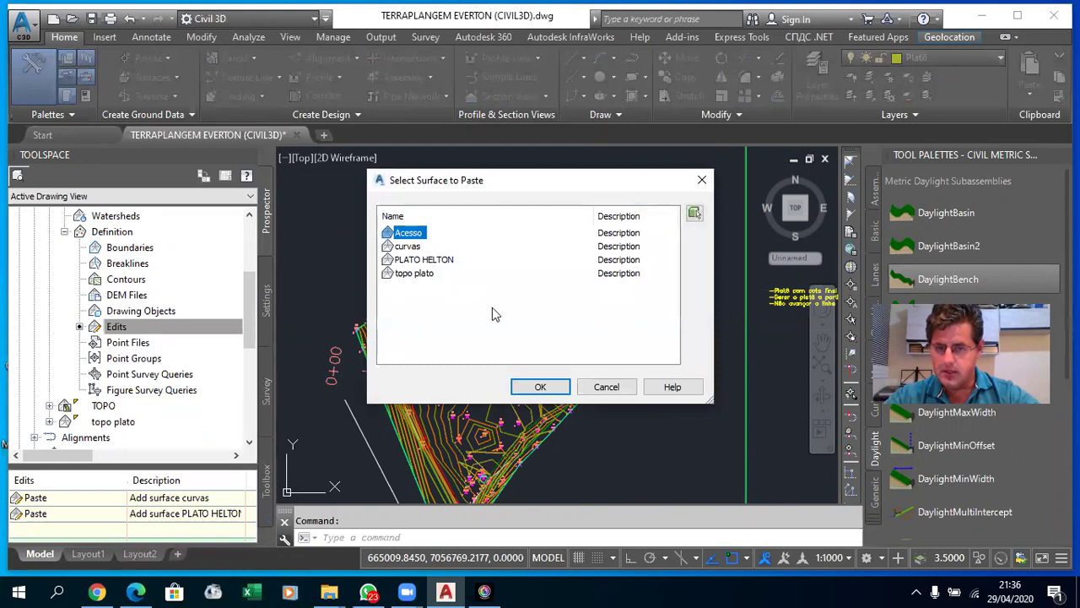
left_click(606, 388)
scroll(510, 274, "up", 2)
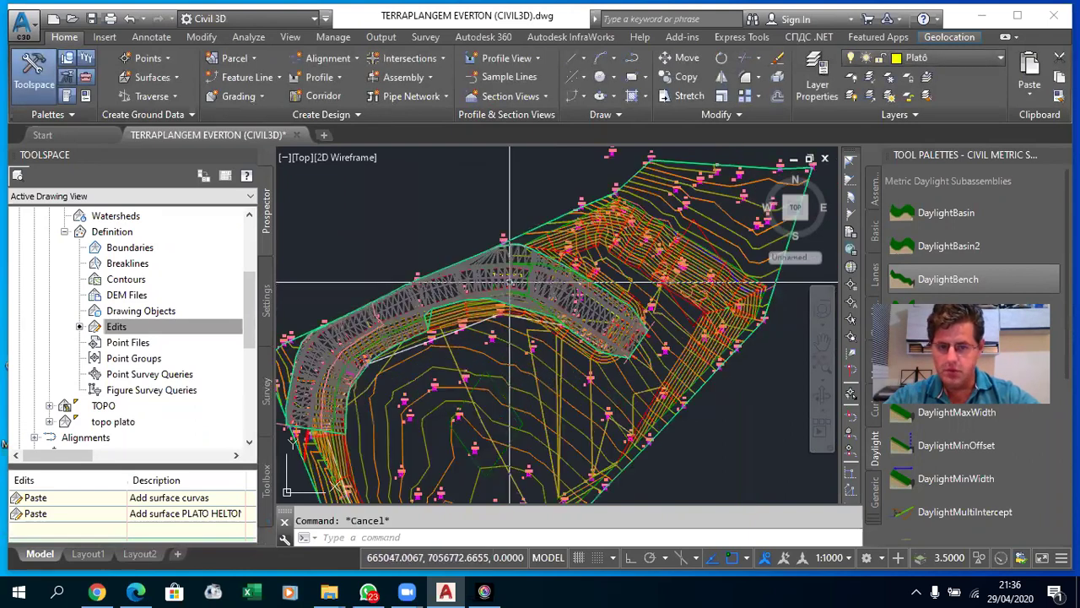
scroll(509, 274, "up", 2)
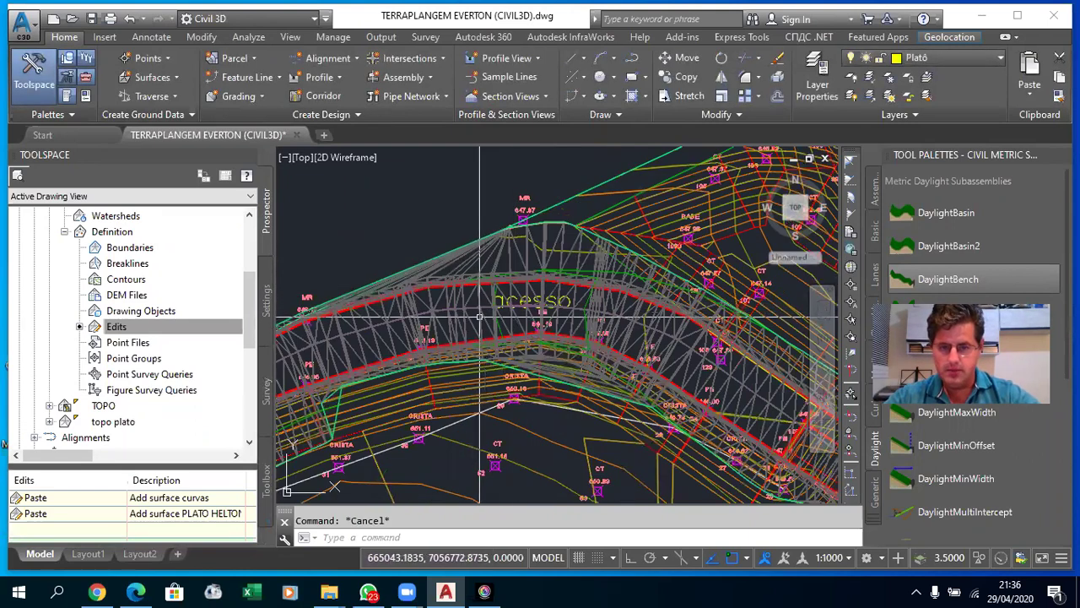
left_click(675, 312)
scroll(675, 312, "down", 3)
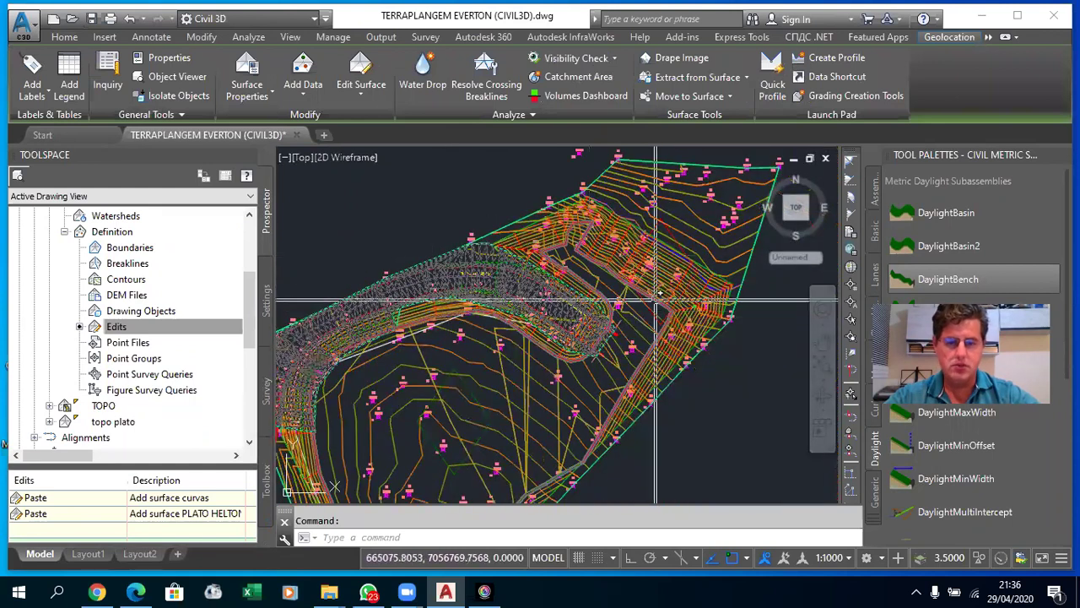
scroll(157, 316, "up", 1)
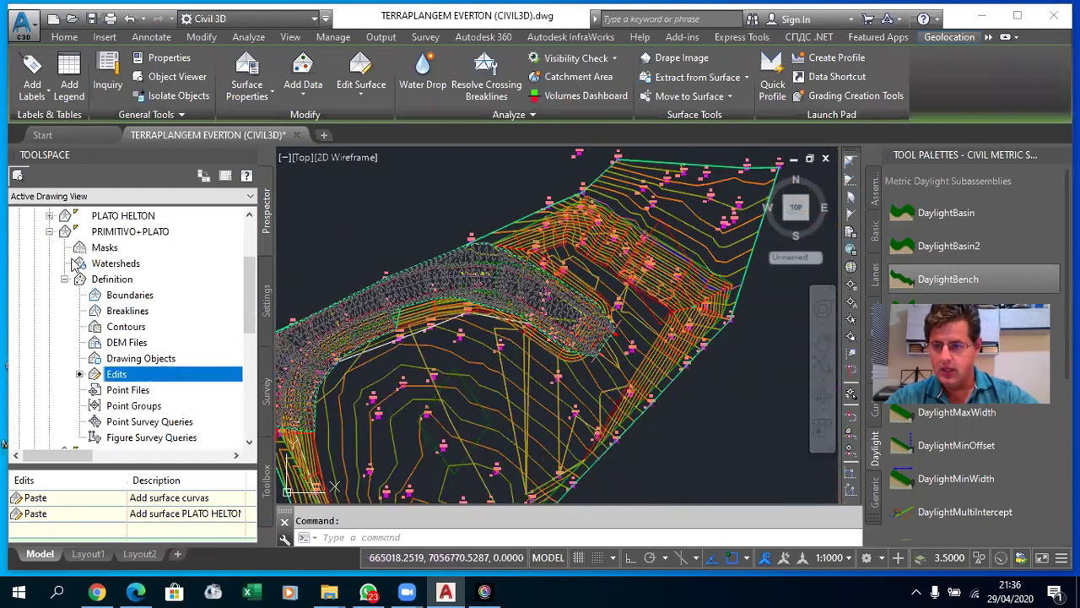
scroll(74, 268, "up", 1)
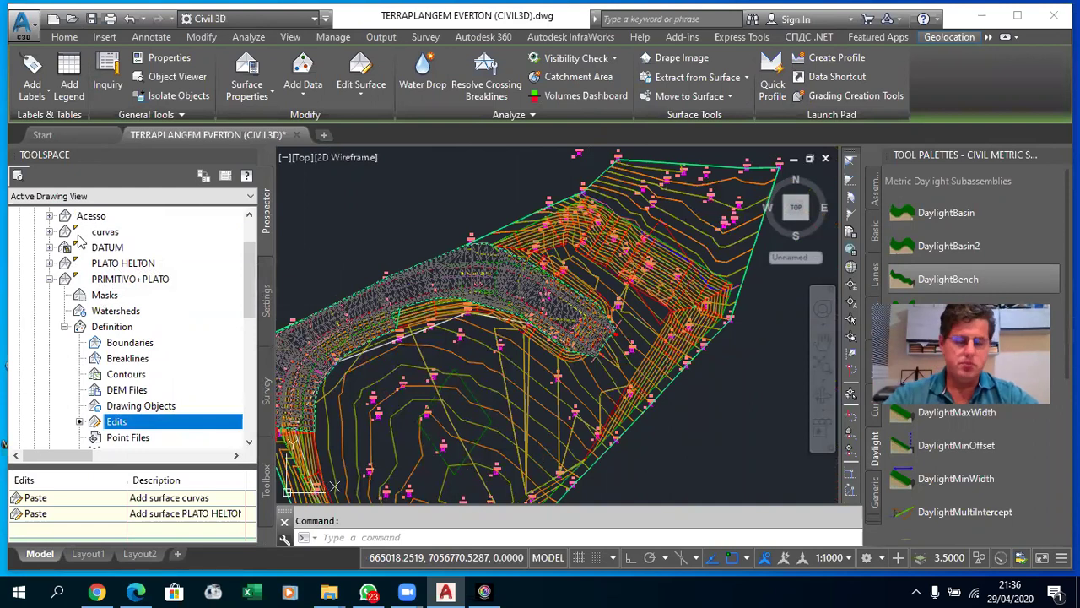
left_click(108, 267)
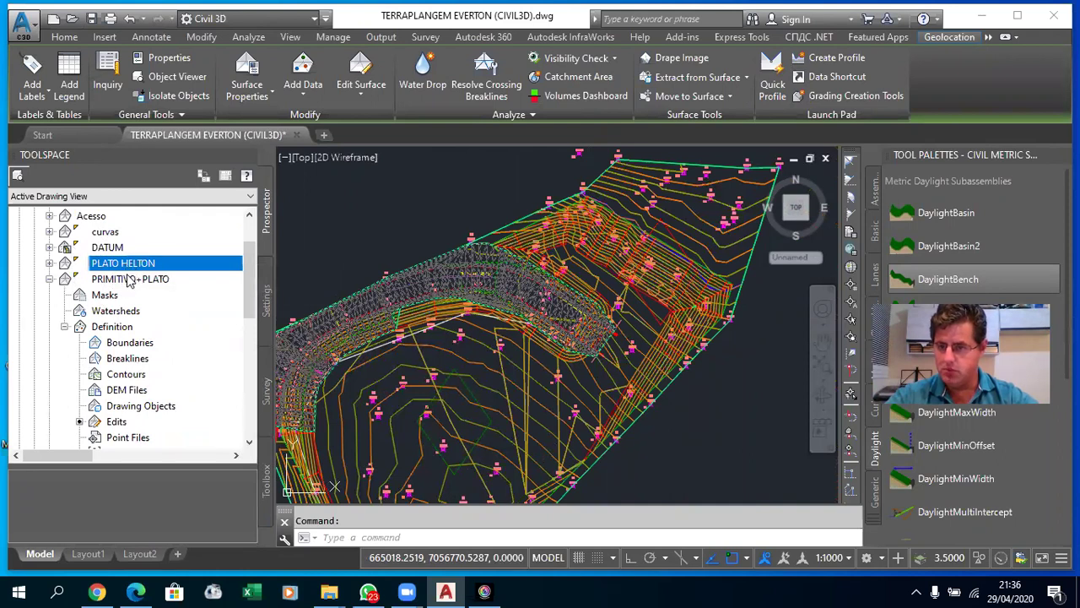
left_click(129, 281)
right_click(148, 275)
left_click(178, 433)
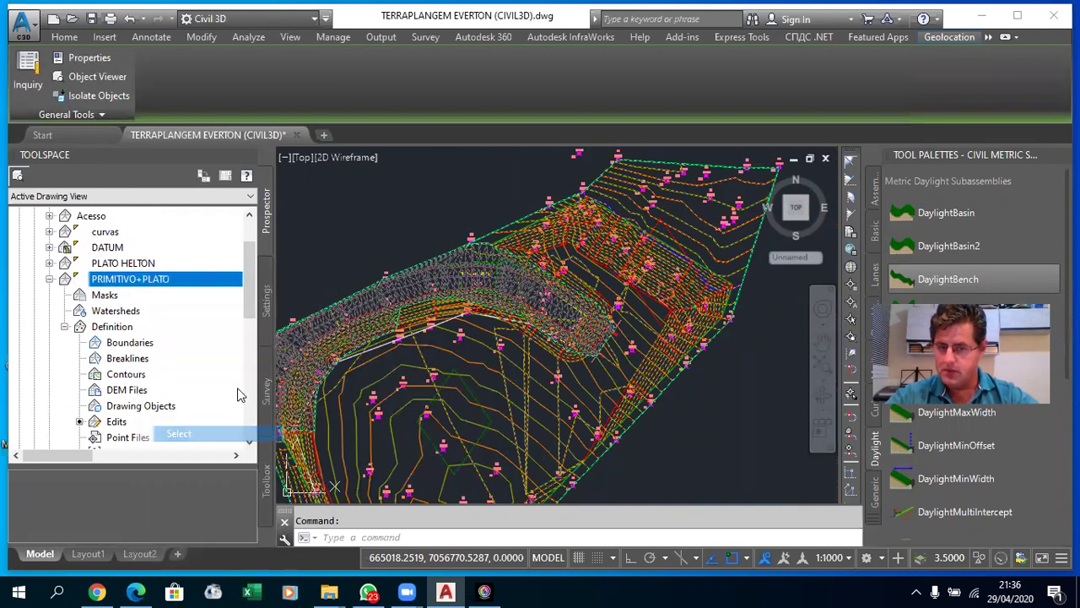
right_click(382, 223)
left_click(432, 386)
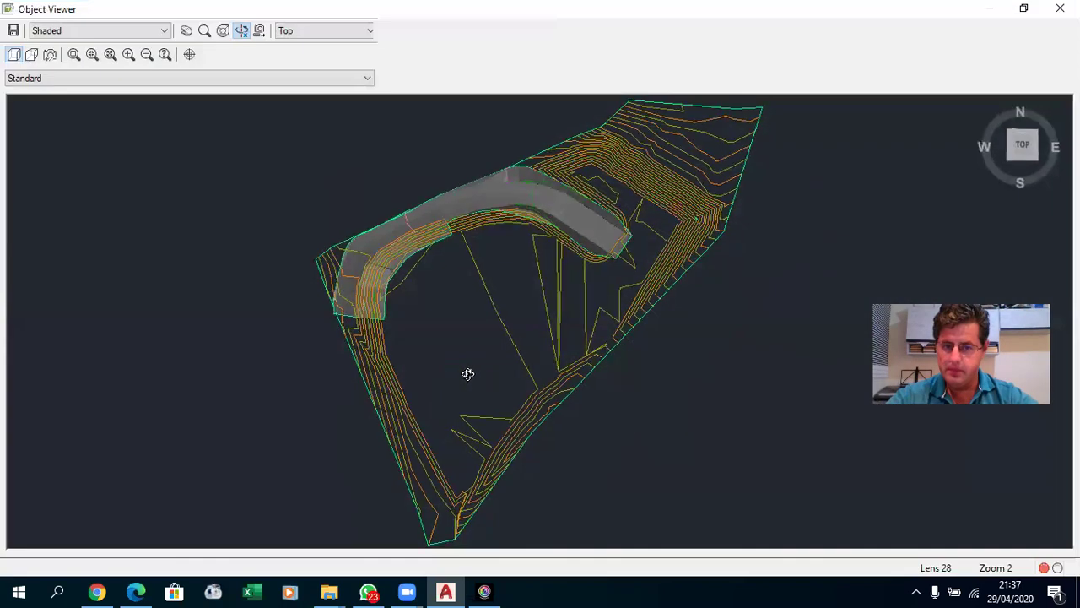
mouse_move(465, 374)
left_mouse_down()
mouse_move(374, 237)
mouse_move(421, 359)
mouse_move(386, 273)
mouse_move(343, 357)
left_mouse_up()
scroll(426, 353, "up", 3)
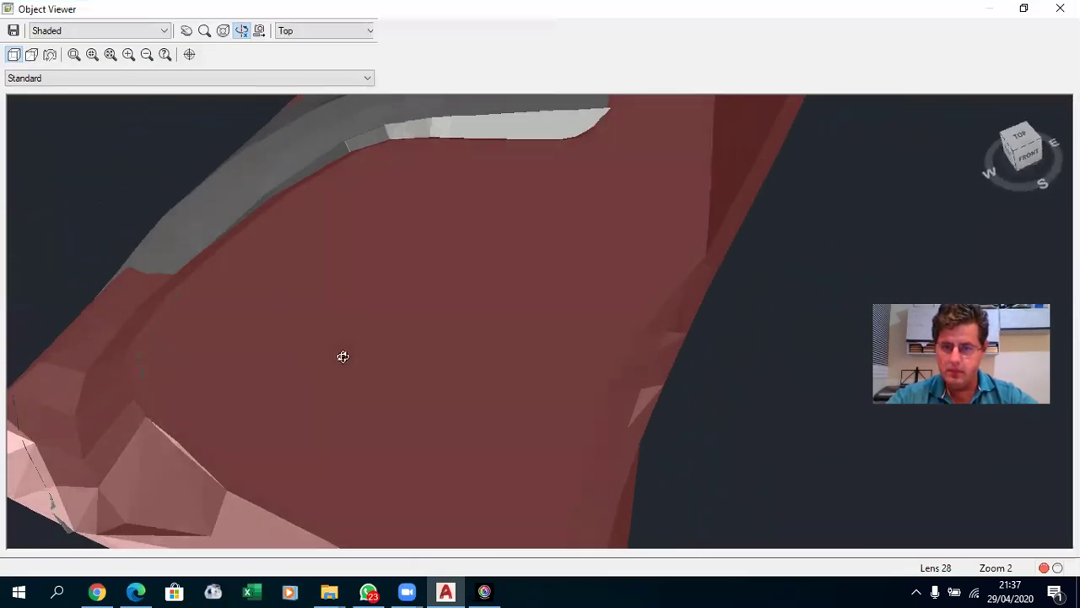
scroll(376, 375, "down", 3)
mouse_move(411, 393)
left_mouse_down()
mouse_move(494, 343)
mouse_move(559, 346)
mouse_move(603, 415)
mouse_move(536, 413)
mouse_move(473, 369)
mouse_move(393, 381)
mouse_move(396, 414)
mouse_move(491, 421)
mouse_move(388, 290)
mouse_move(467, 320)
mouse_move(487, 280)
mouse_move(516, 309)
mouse_move(481, 304)
mouse_move(538, 227)
left_mouse_up()
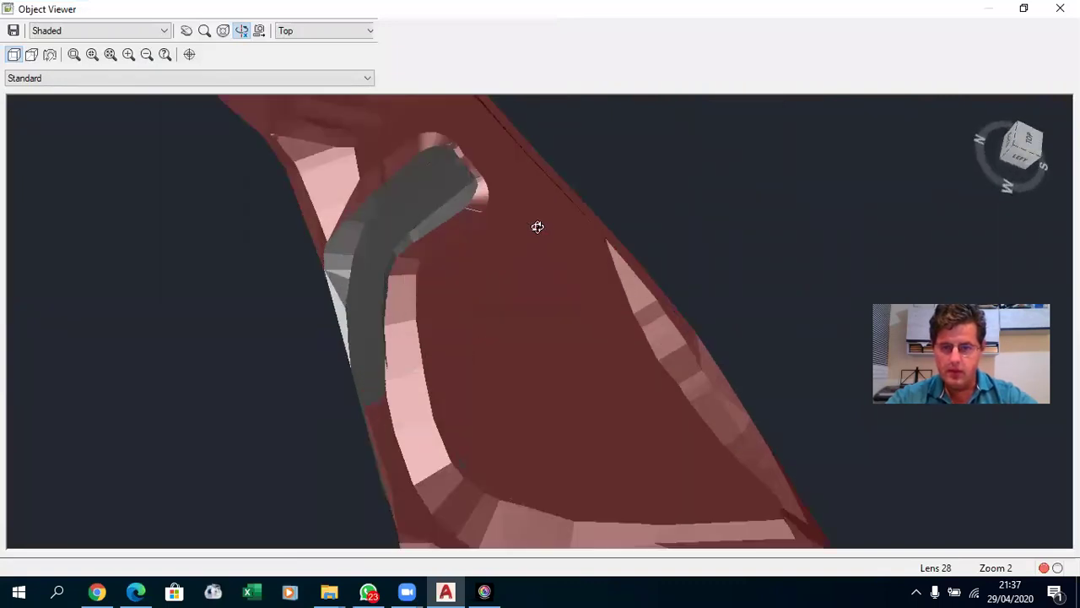
mouse_move(478, 279)
left_mouse_down()
mouse_move(507, 235)
mouse_move(372, 203)
mouse_move(402, 324)
mouse_move(434, 352)
mouse_move(492, 357)
mouse_move(552, 326)
mouse_move(525, 269)
mouse_move(446, 193)
mouse_move(411, 200)
mouse_move(447, 243)
mouse_move(482, 231)
mouse_move(496, 206)
mouse_move(456, 200)
mouse_move(437, 236)
mouse_move(527, 388)
left_mouse_up()
scroll(488, 369, "up", 2)
scroll(489, 381, "up", 3)
mouse_move(424, 415)
left_mouse_down()
mouse_move(400, 405)
mouse_move(415, 383)
mouse_move(459, 374)
mouse_move(470, 393)
mouse_move(431, 403)
mouse_move(251, 330)
mouse_move(279, 340)
mouse_move(248, 405)
mouse_move(351, 269)
mouse_move(624, 176)
mouse_move(261, 307)
mouse_move(316, 308)
mouse_move(345, 325)
mouse_move(335, 315)
left_mouse_up()
scroll(299, 312, "down", 4)
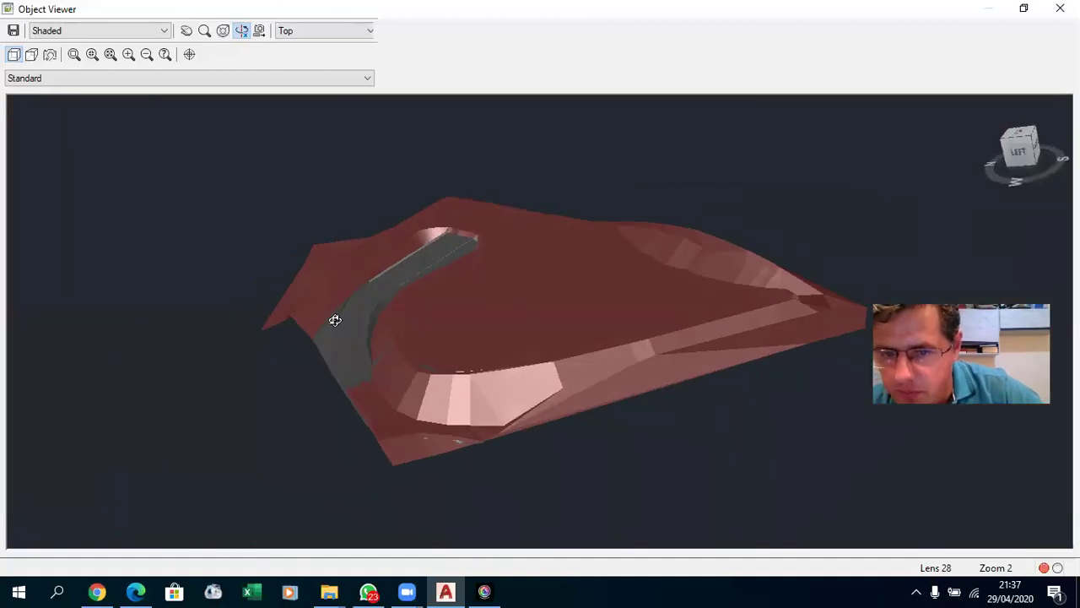
scroll(336, 320, "up", 5)
mouse_move(163, 269)
left_mouse_down()
mouse_move(210, 265)
mouse_move(237, 352)
mouse_move(273, 390)
mouse_move(268, 361)
left_mouse_up()
- Close the 3D view and look through the DATUM, PLATO HELTON and TOPO surfaces in Prospector
key("Escape")
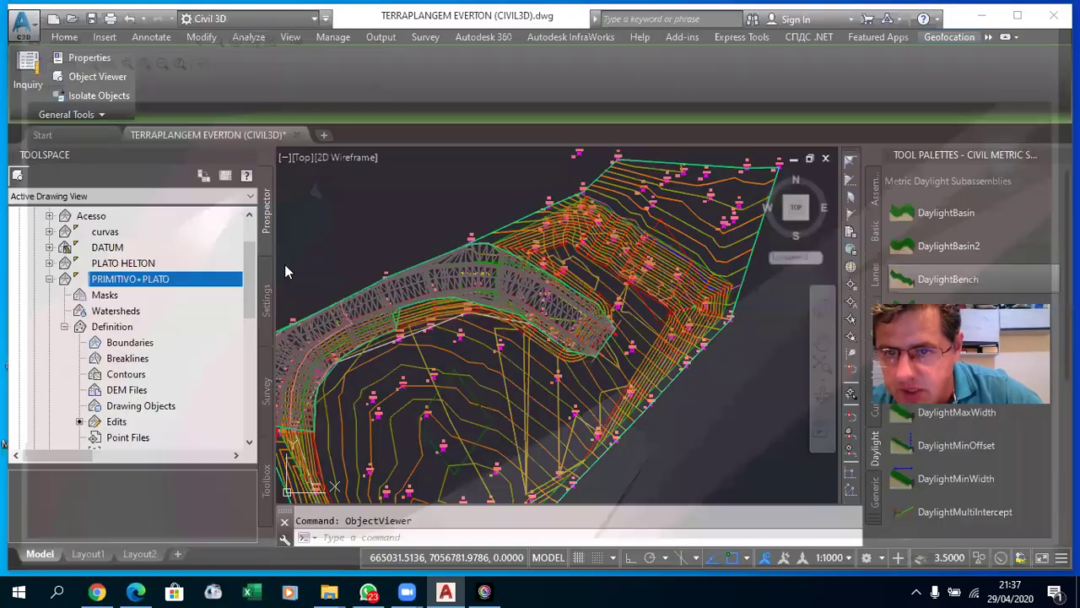
left_click(105, 284)
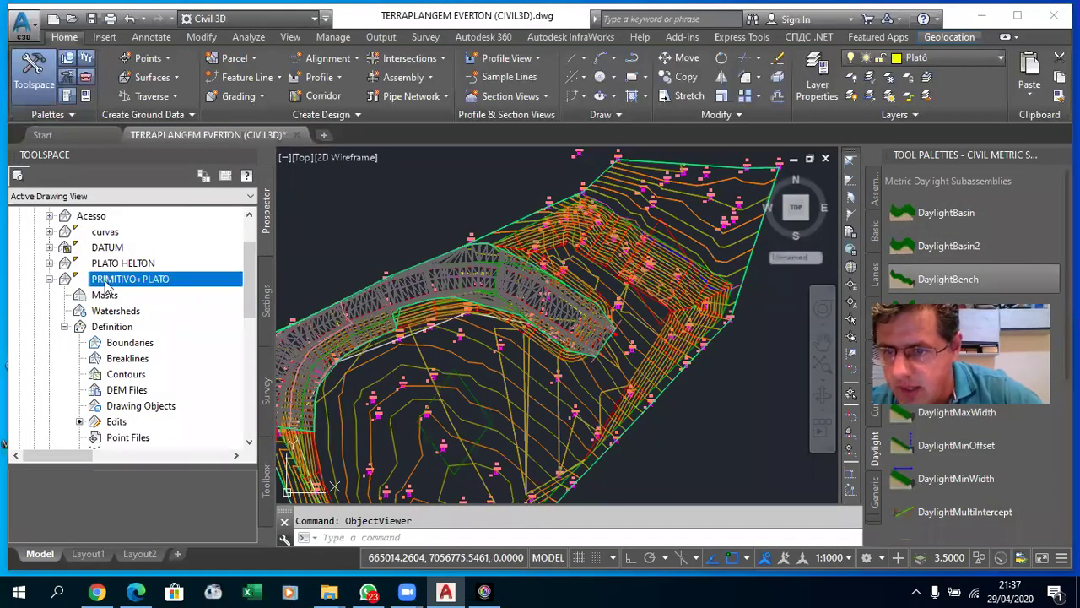
left_click(107, 249)
scroll(101, 255, "up", 1)
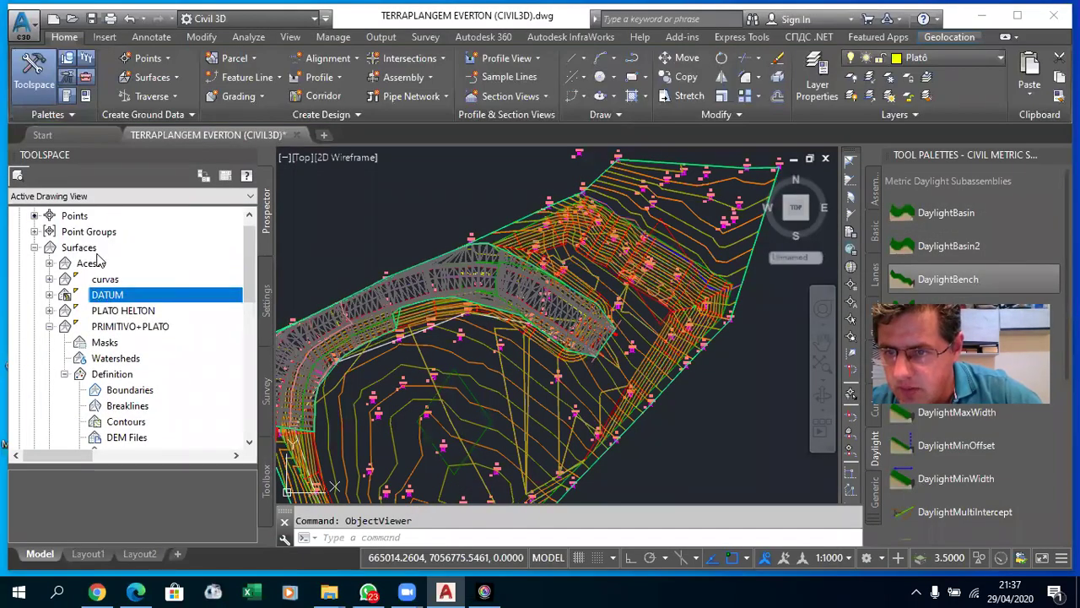
left_click(108, 310)
right_click(107, 310)
key("Escape")
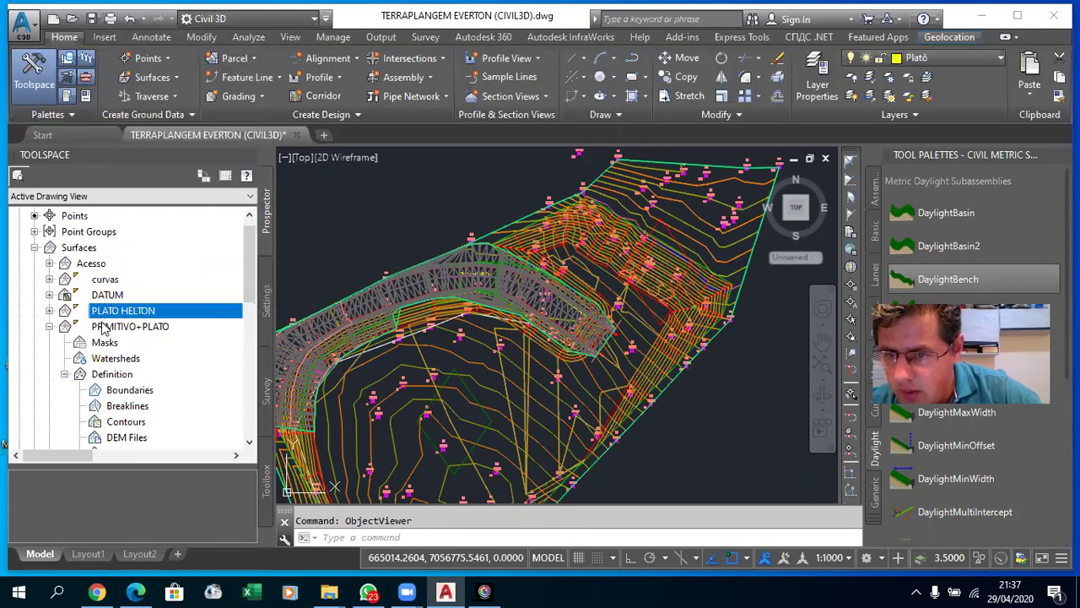
left_click(49, 326)
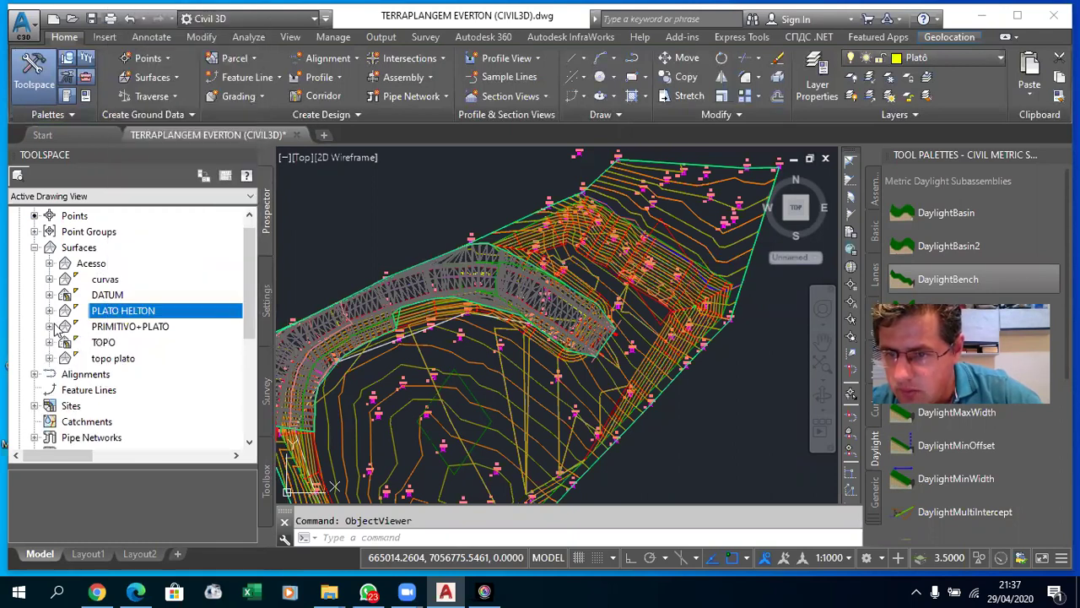
left_click(103, 342)
right_click(103, 342)
- Select the PRIMITIVO+PLATO surface in the drawing and open it in the Object Viewer
left_click(177, 194)
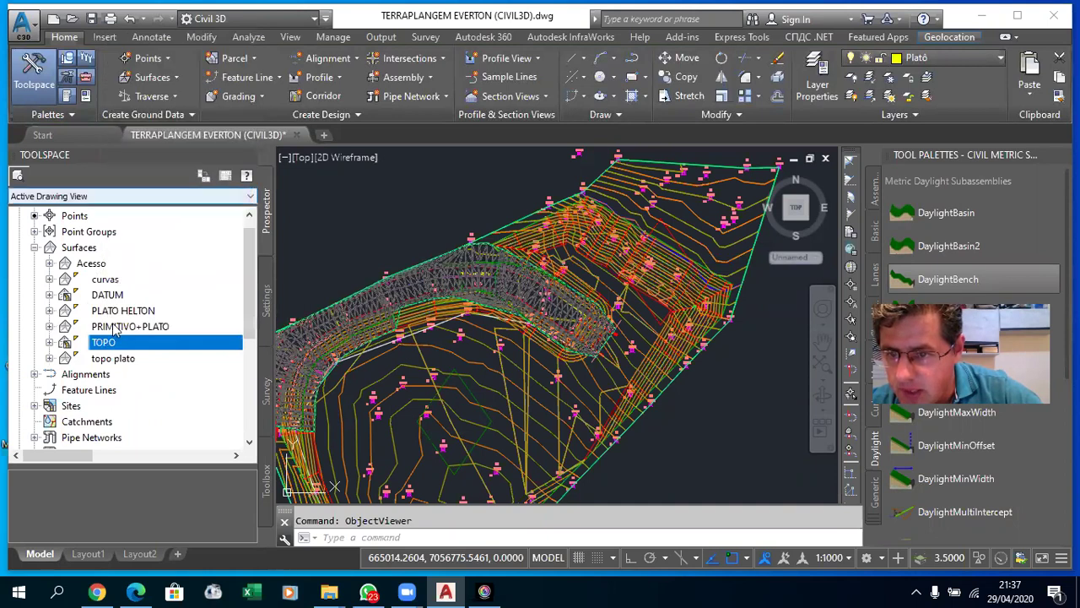
left_click(116, 327)
right_click(139, 326)
left_click(182, 179)
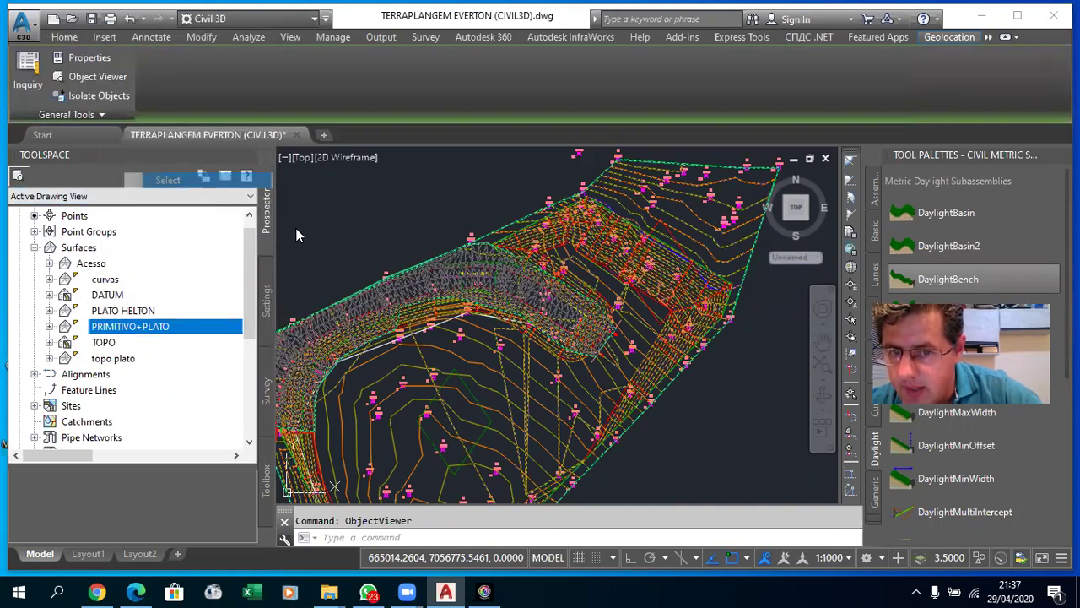
right_click(399, 241)
left_click(460, 405)
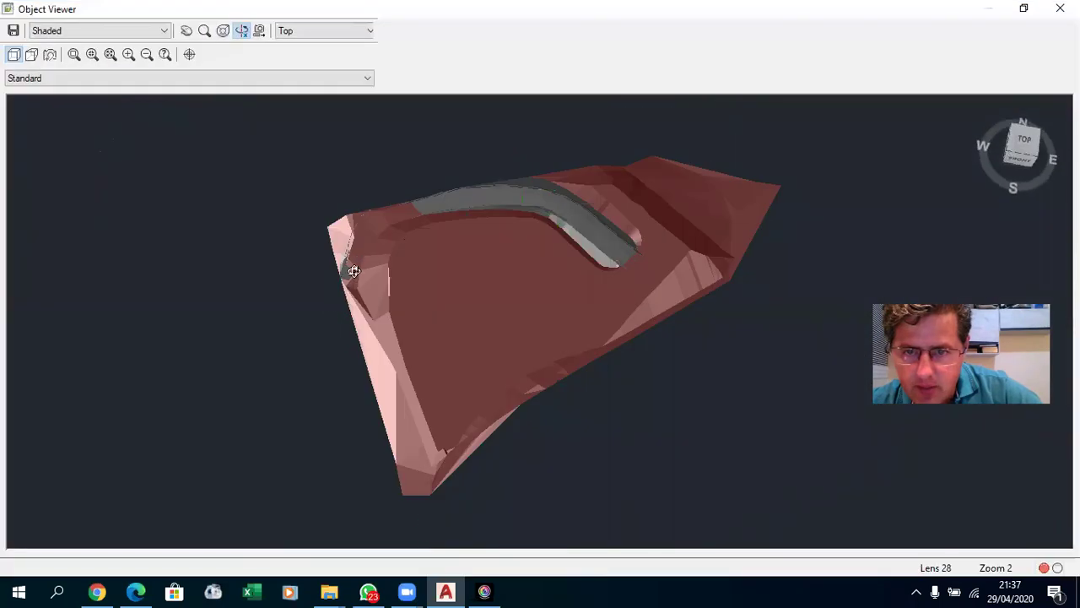
- Orbit and pan the shaded surface to centre the whole terrain and its curved grey access strip
scroll(299, 240, "up", 3)
mouse_move(298, 239)
left_mouse_down()
mouse_move(454, 454)
mouse_move(475, 186)
mouse_move(442, 309)
mouse_move(442, 192)
mouse_move(458, 227)
mouse_move(433, 174)
mouse_move(446, 181)
left_mouse_up()
scroll(493, 192, "up", 3)
right_click(483, 226)
left_click(534, 263)
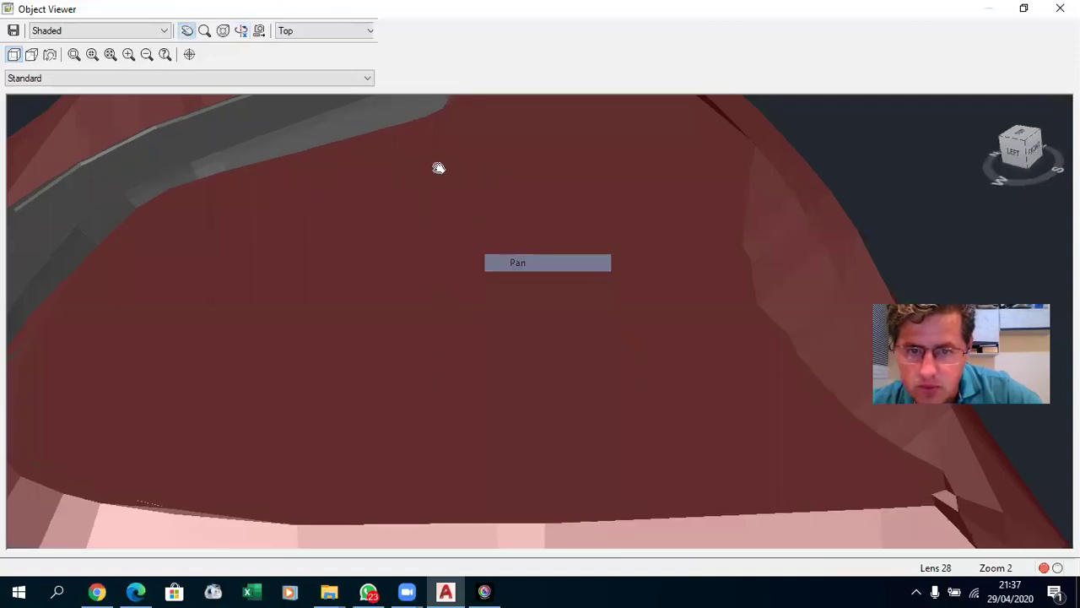
left_click_drag(438, 168, 420, 294)
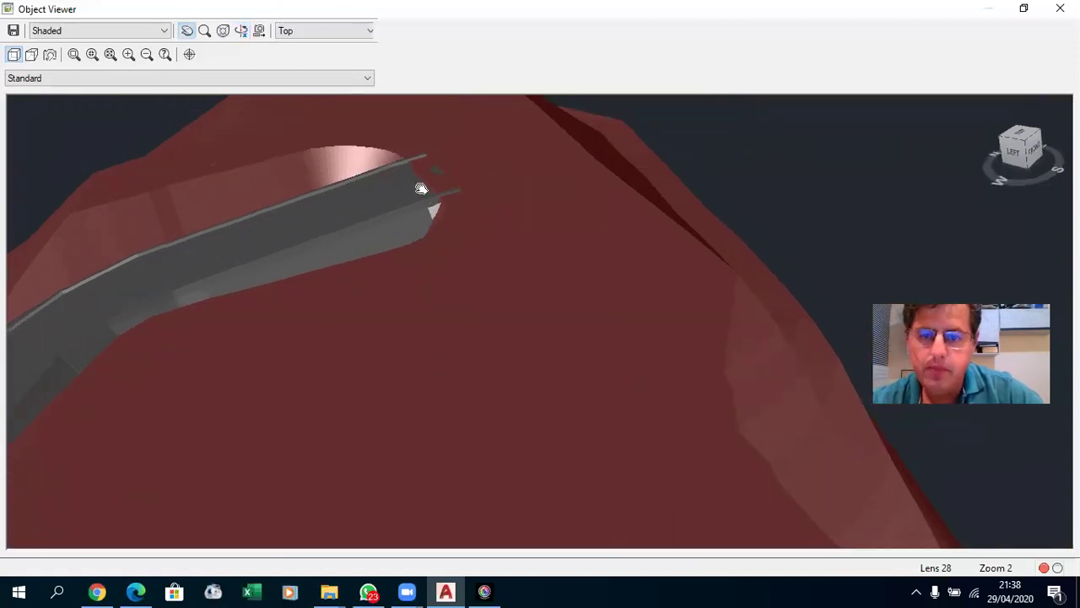
mouse_move(445, 215)
left_mouse_down()
mouse_move(397, 217)
mouse_move(467, 212)
left_mouse_up()
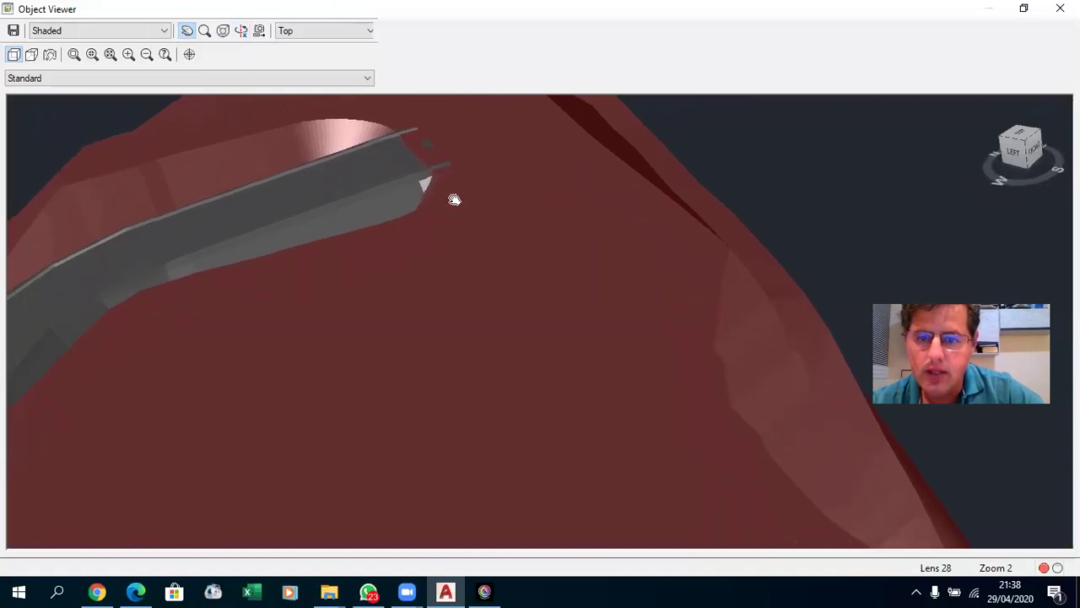
scroll(448, 174, "down", 5)
mouse_move(431, 262)
left_mouse_down()
mouse_move(495, 258)
mouse_move(499, 313)
mouse_move(492, 231)
mouse_move(441, 296)
mouse_move(458, 355)
left_mouse_up()
left_click_drag(514, 325, 419, 347)
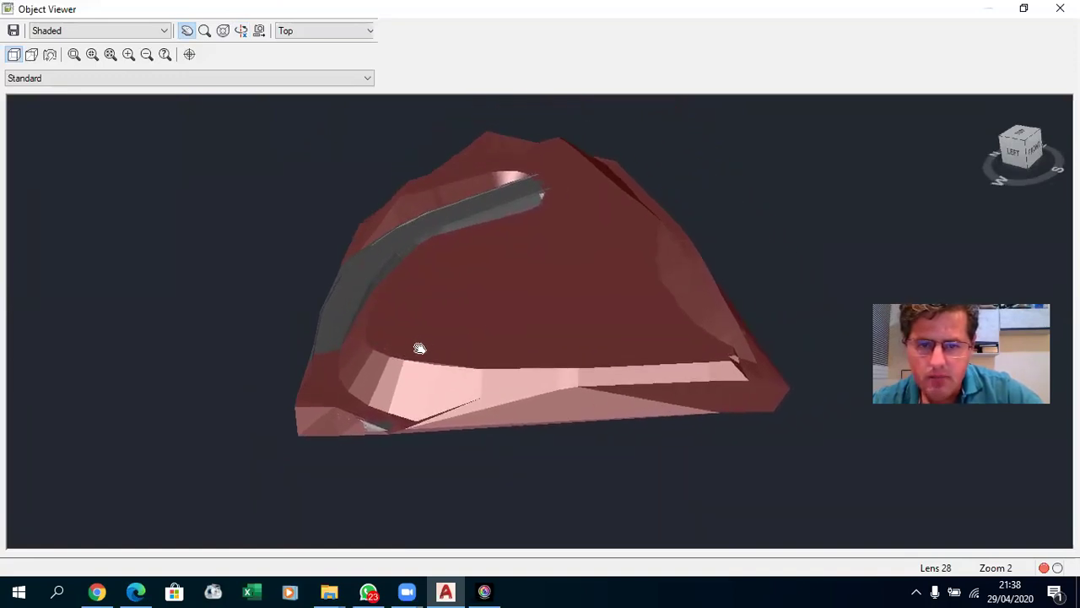